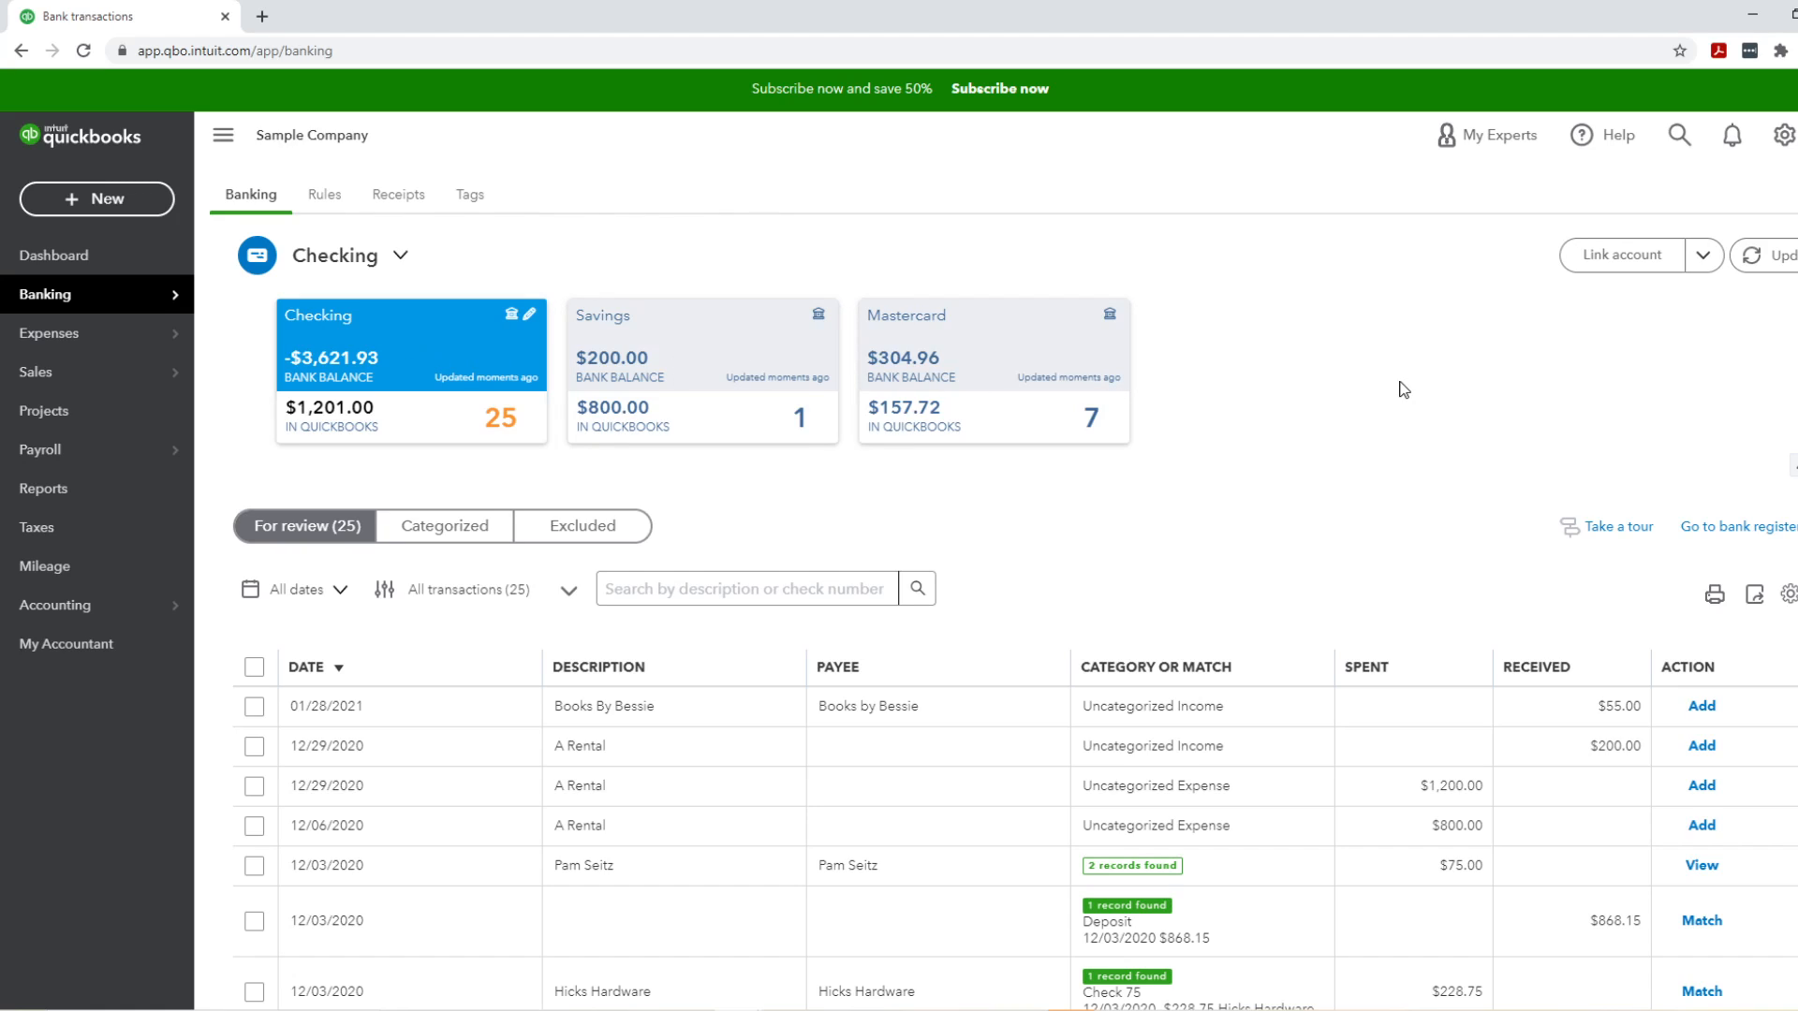
Step: Sort the checking transactions for review by description, and return them to date order with the oldest first
left_click(338, 670)
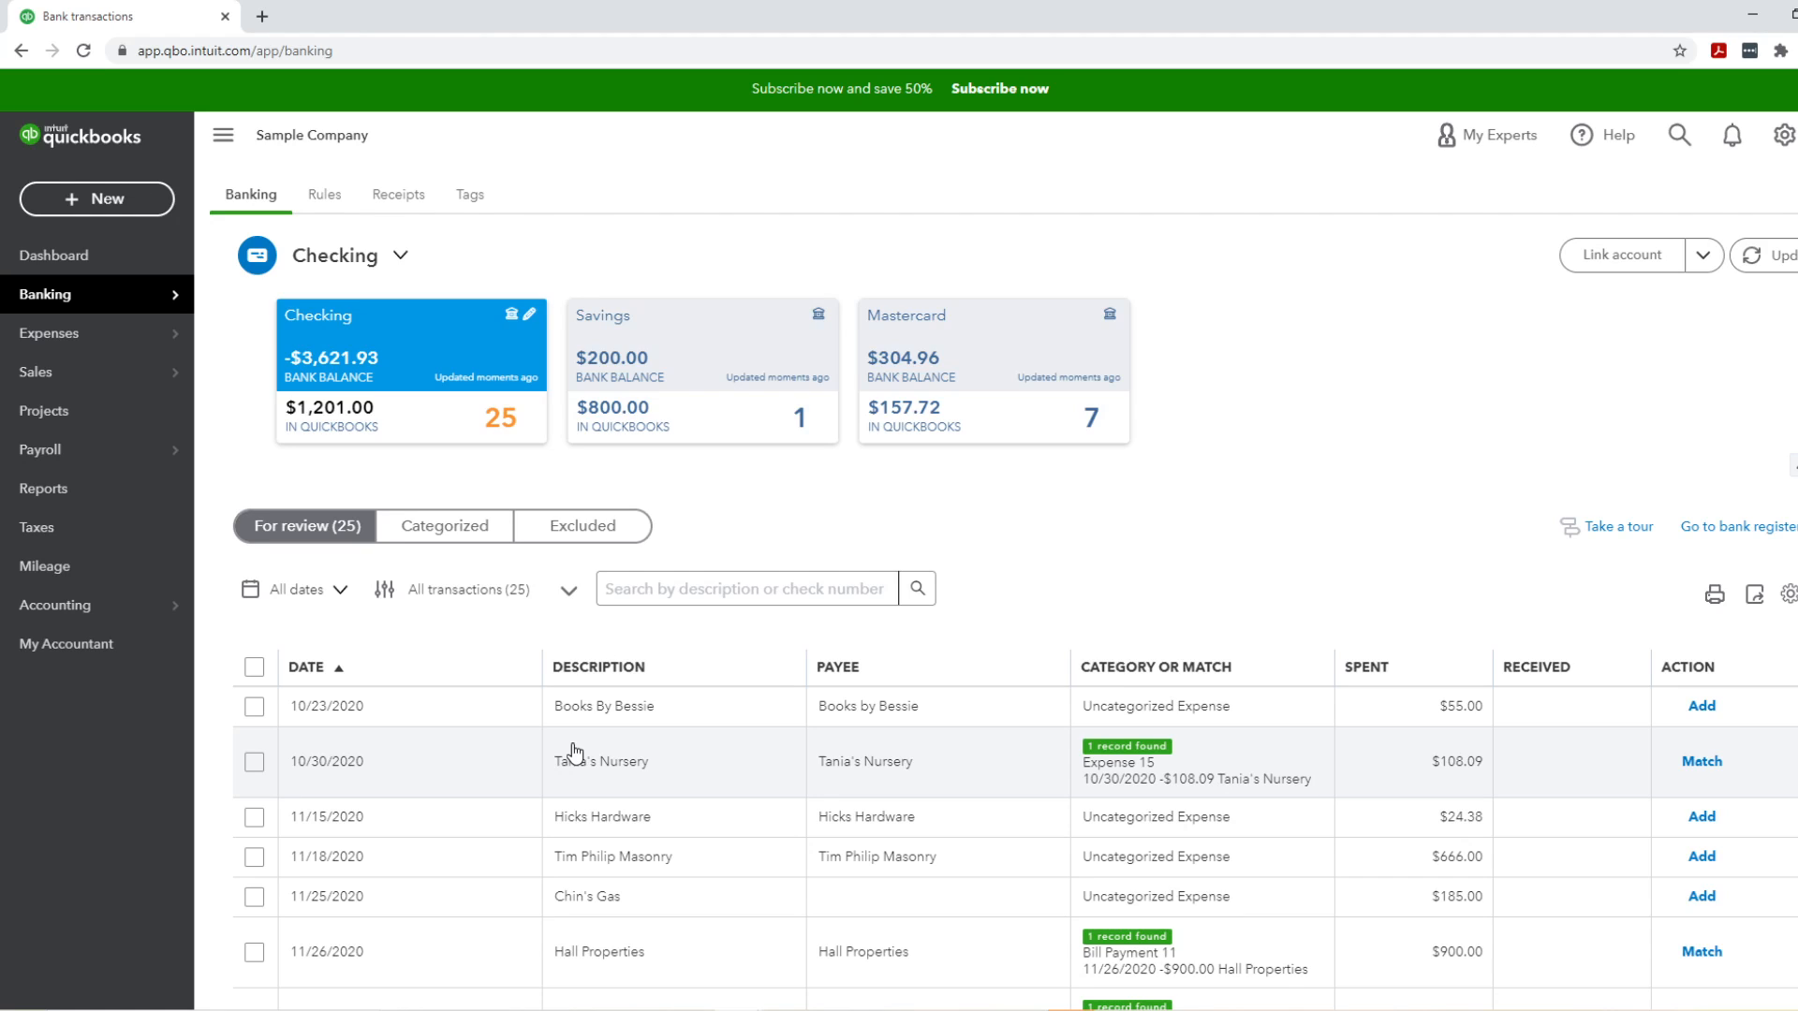
scroll(575, 753, "down", 1)
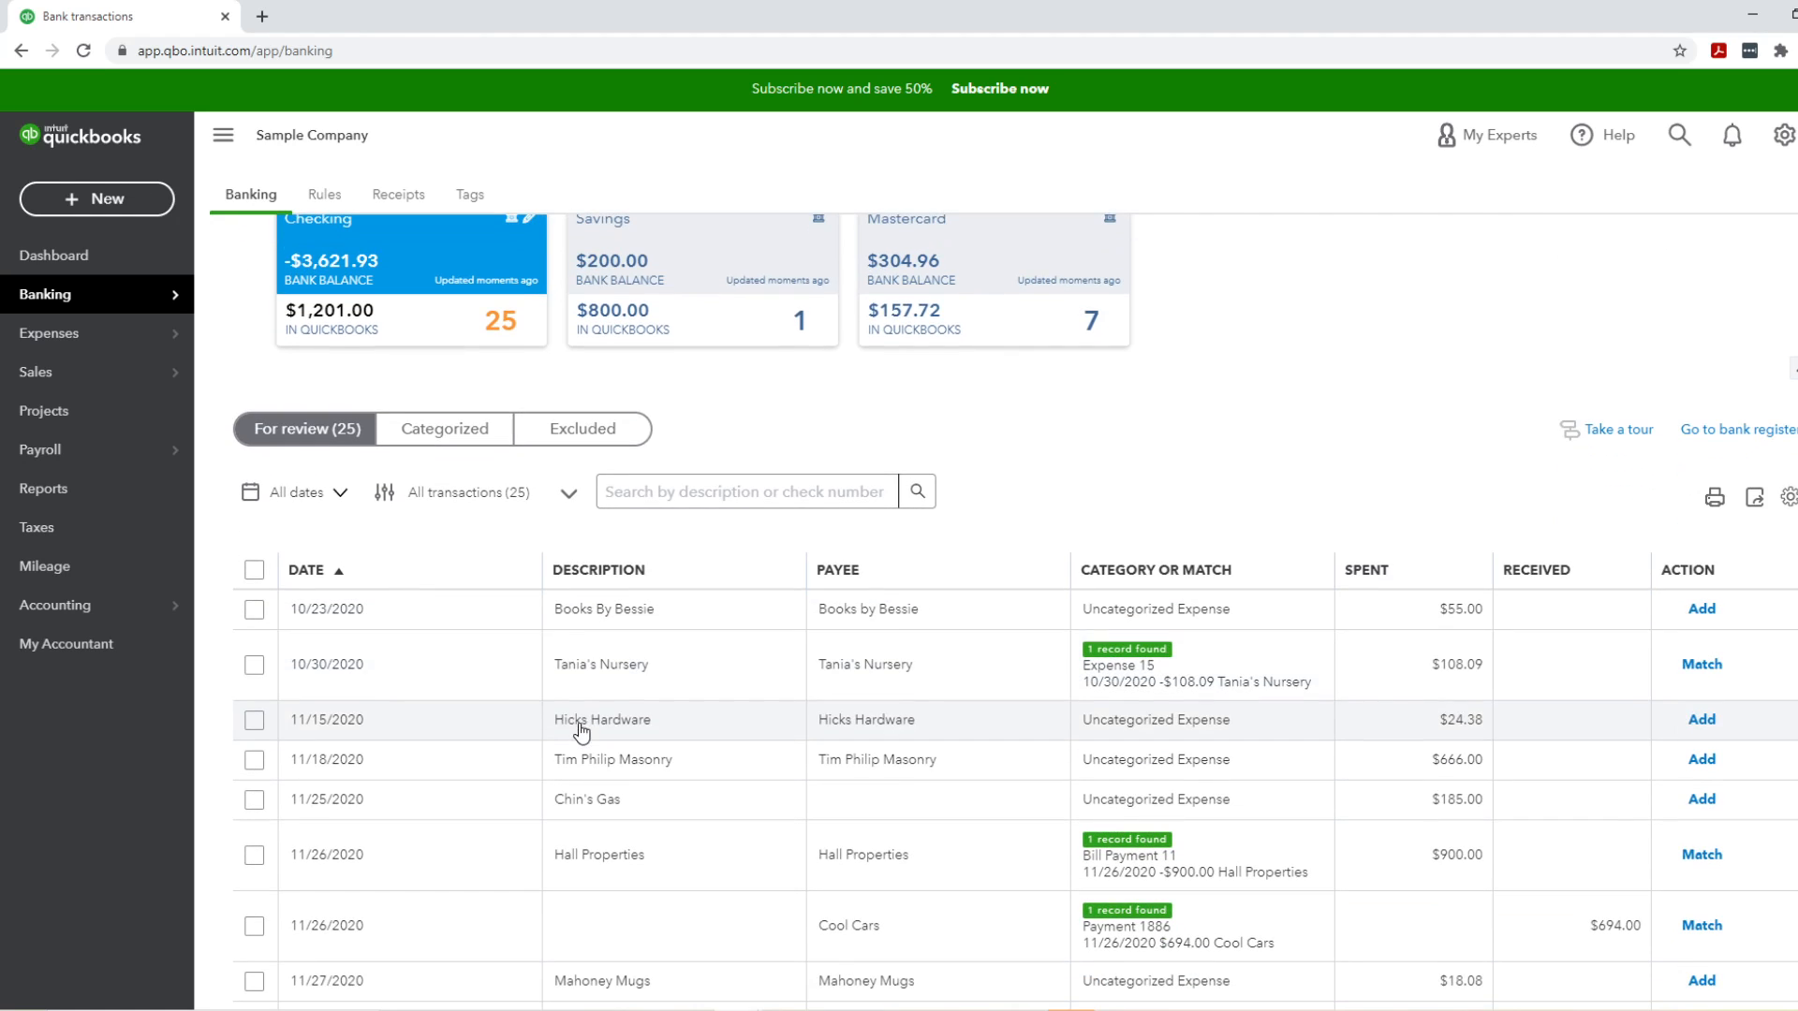
left_click(600, 571)
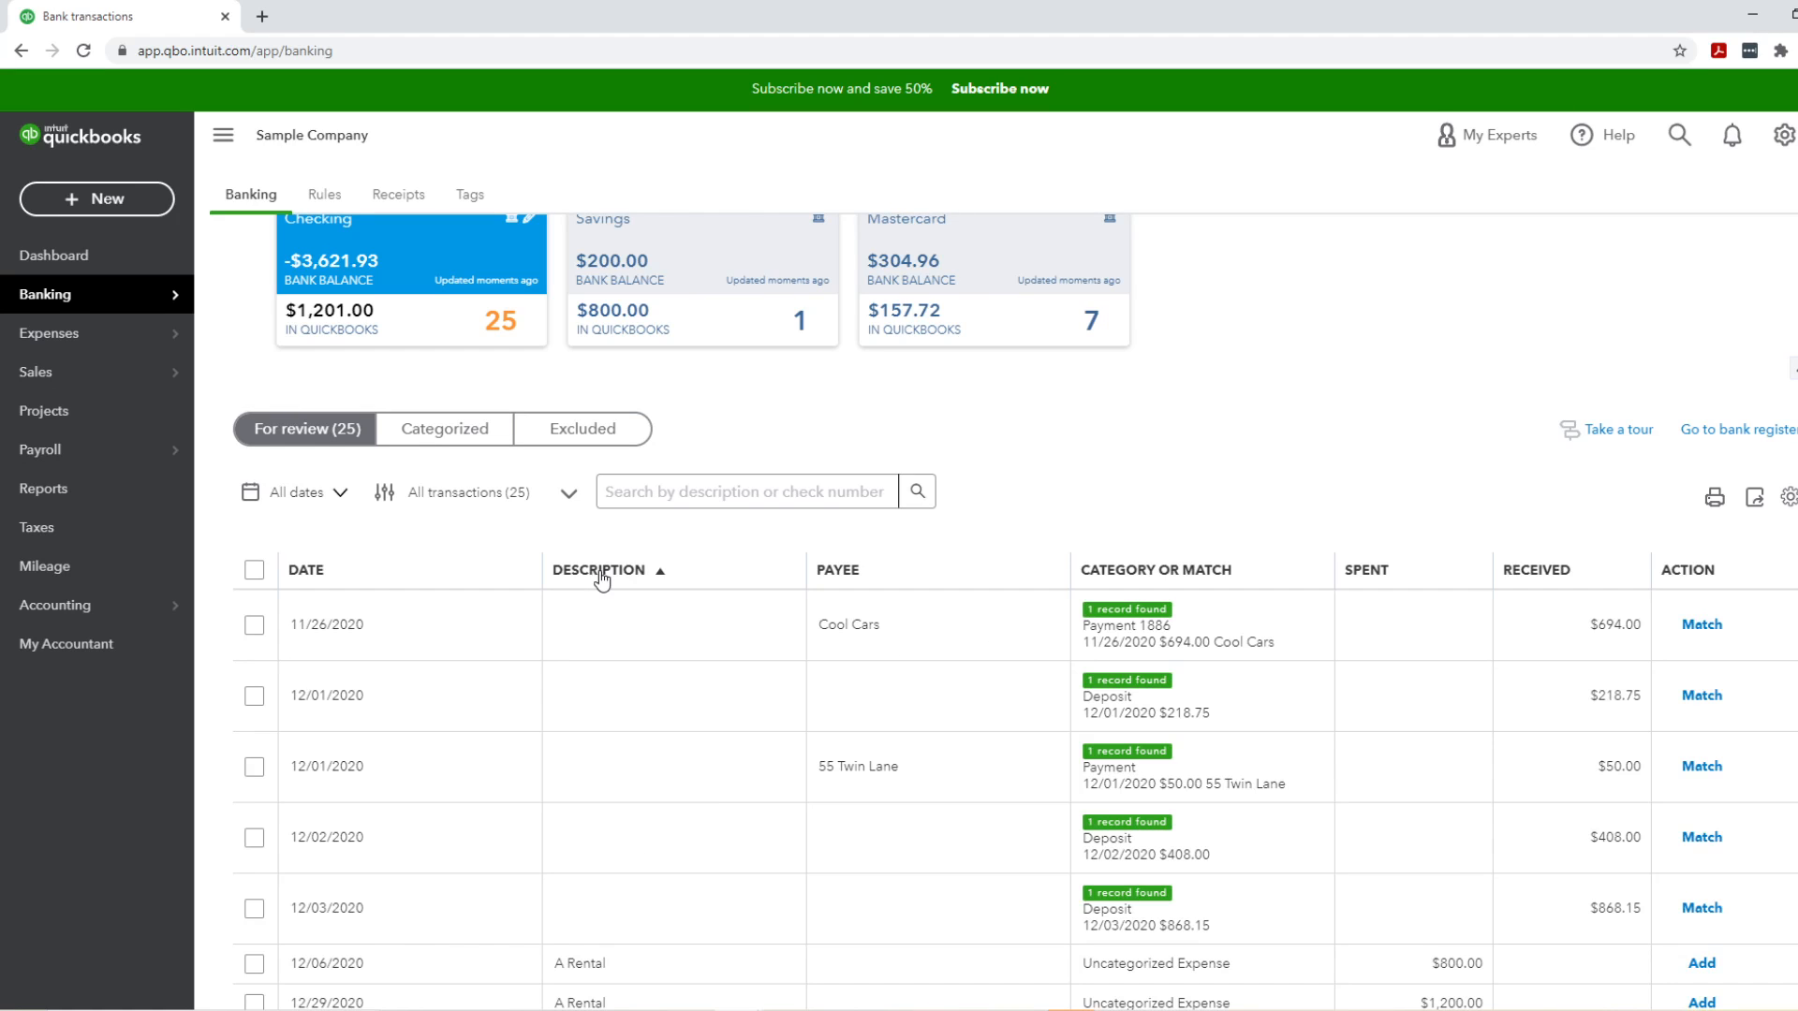
scroll(610, 689, "down", 4)
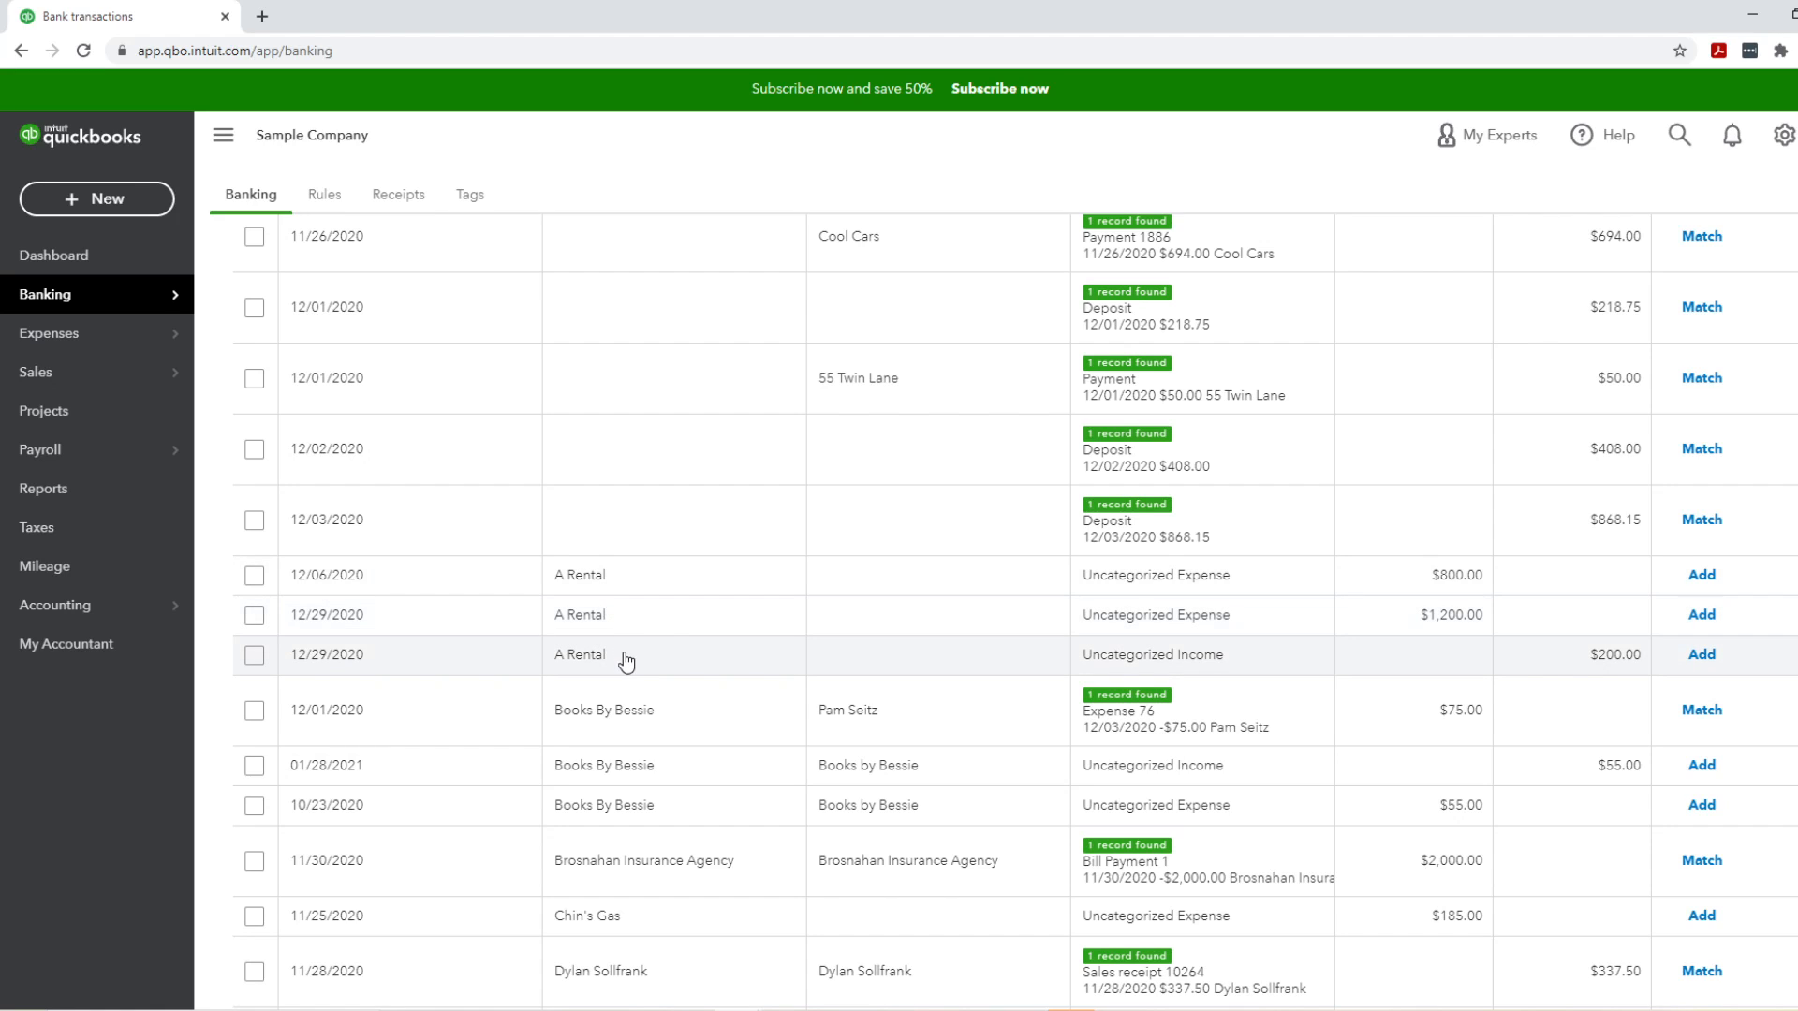
scroll(625, 656, "up", 4)
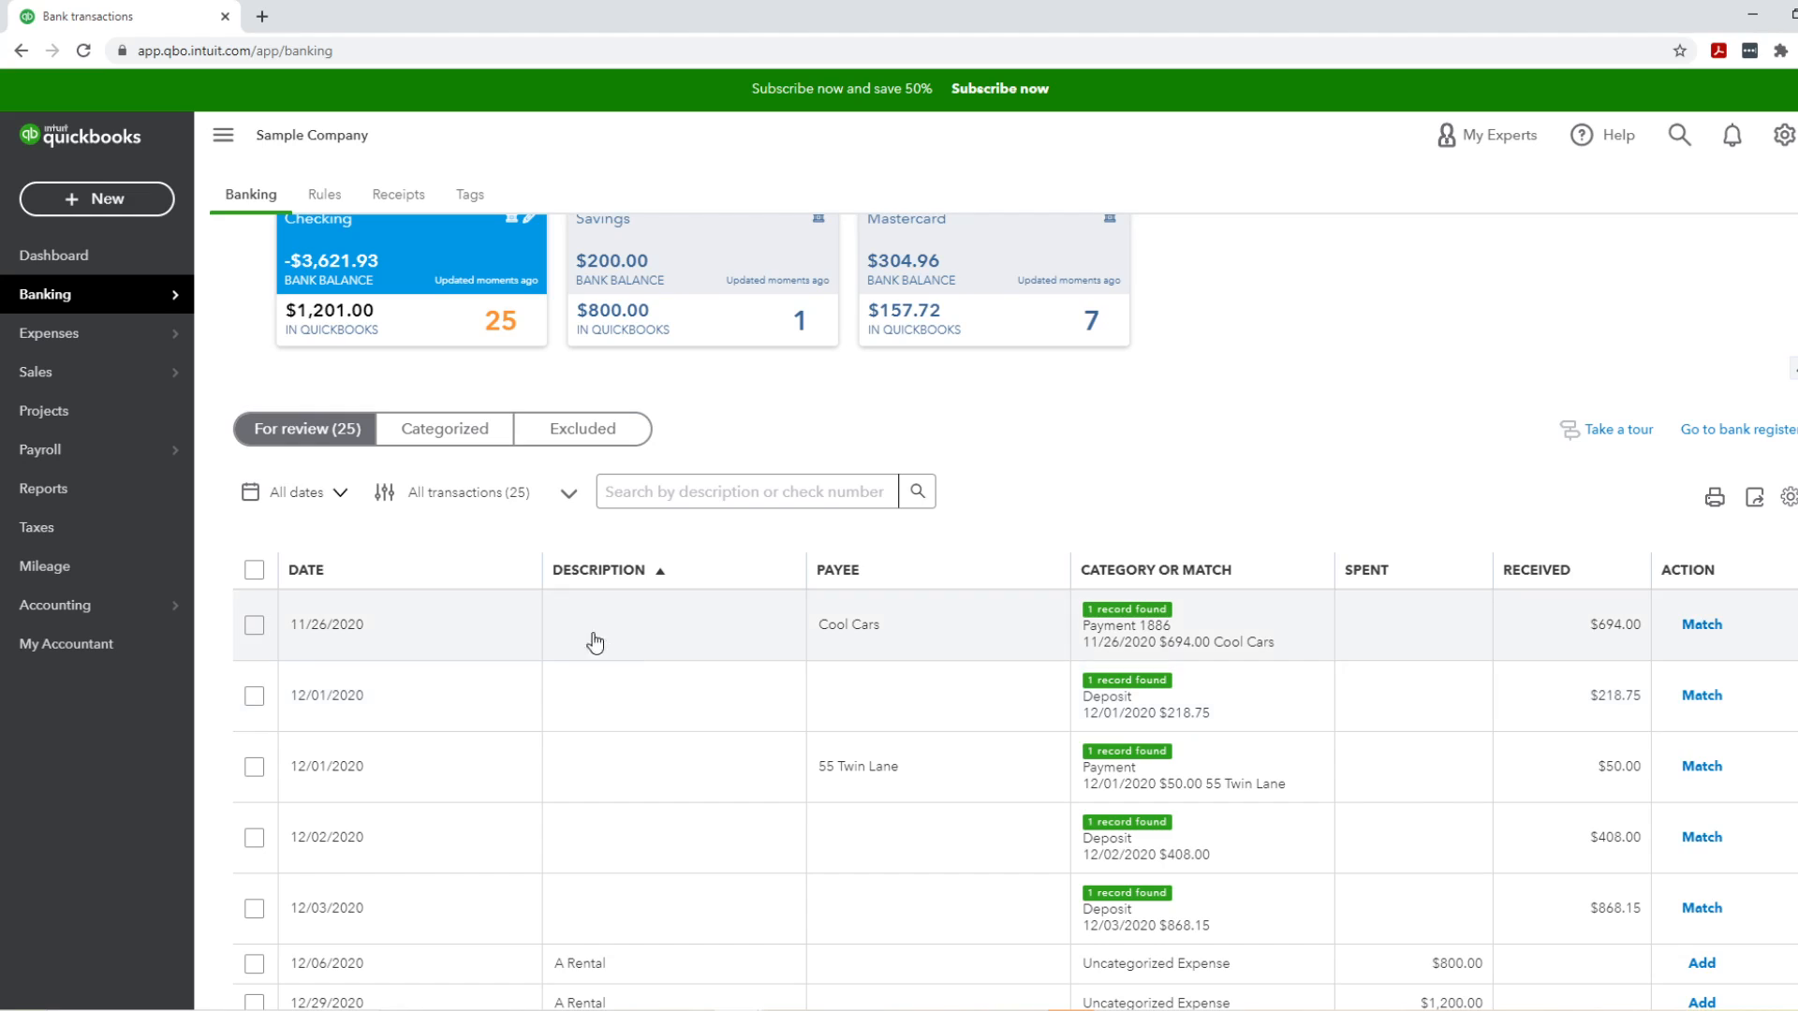
left_click(320, 571)
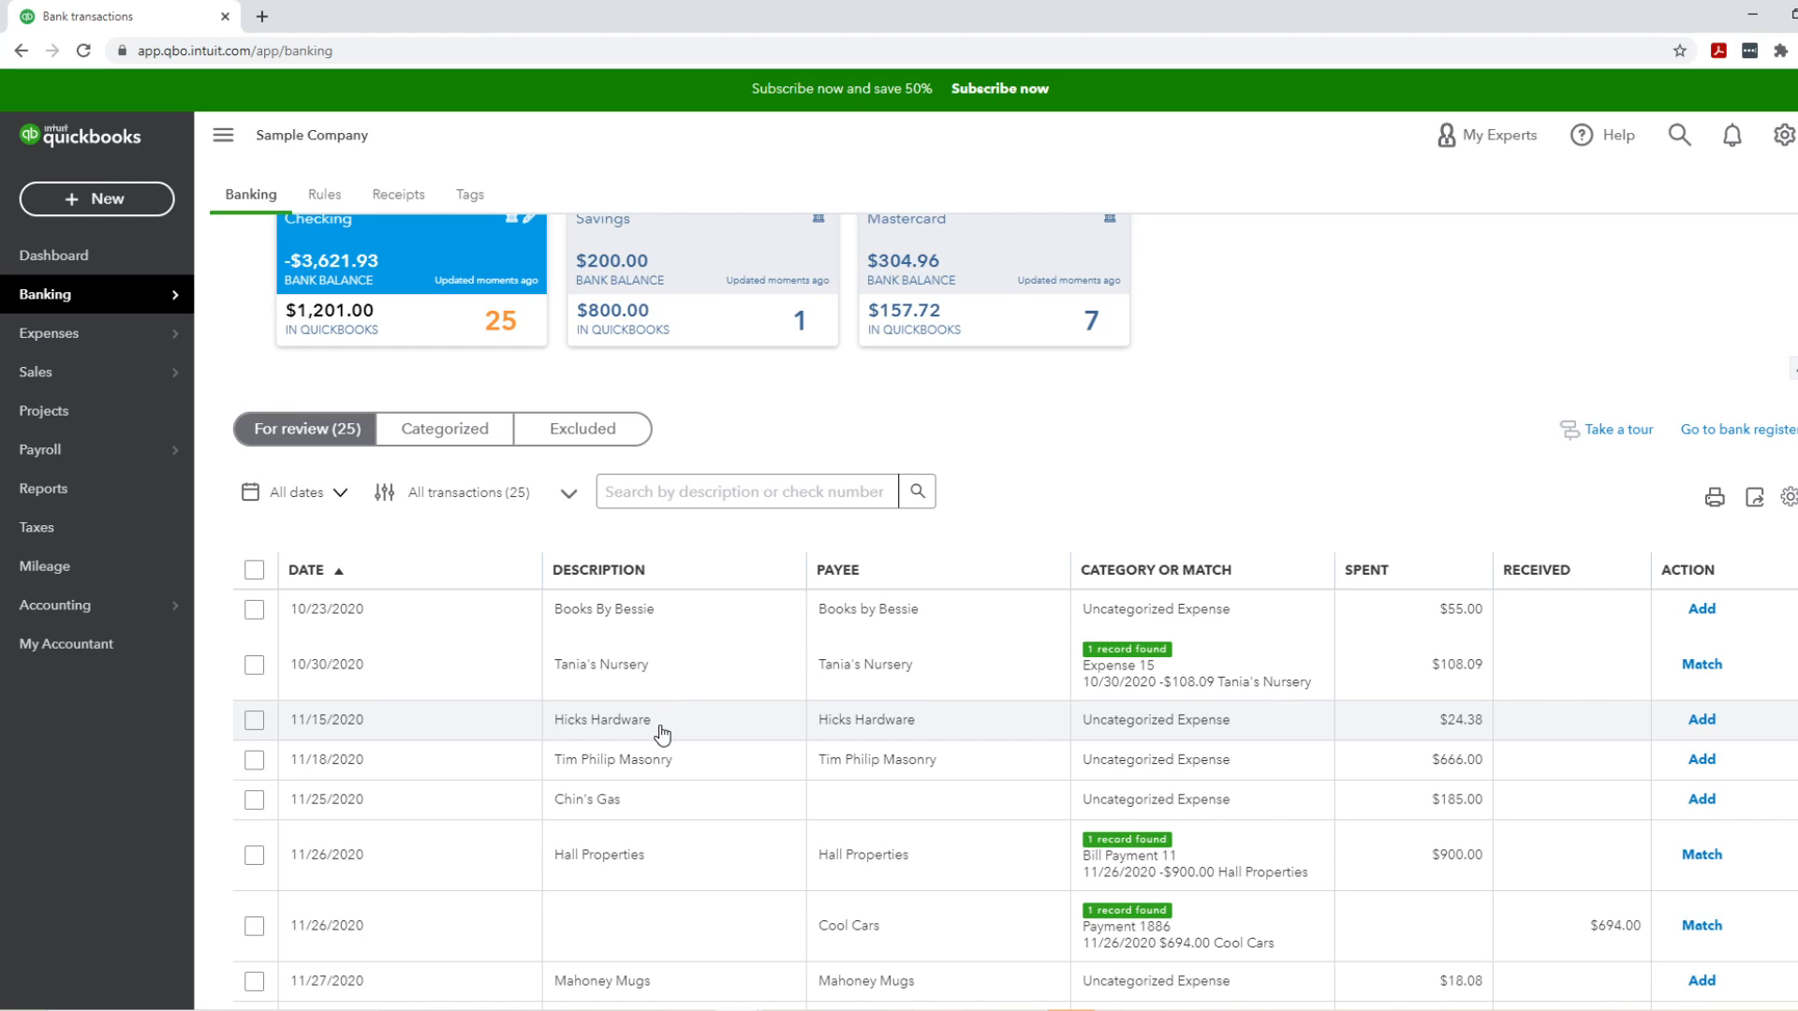
scroll(651, 768, "down", 1)
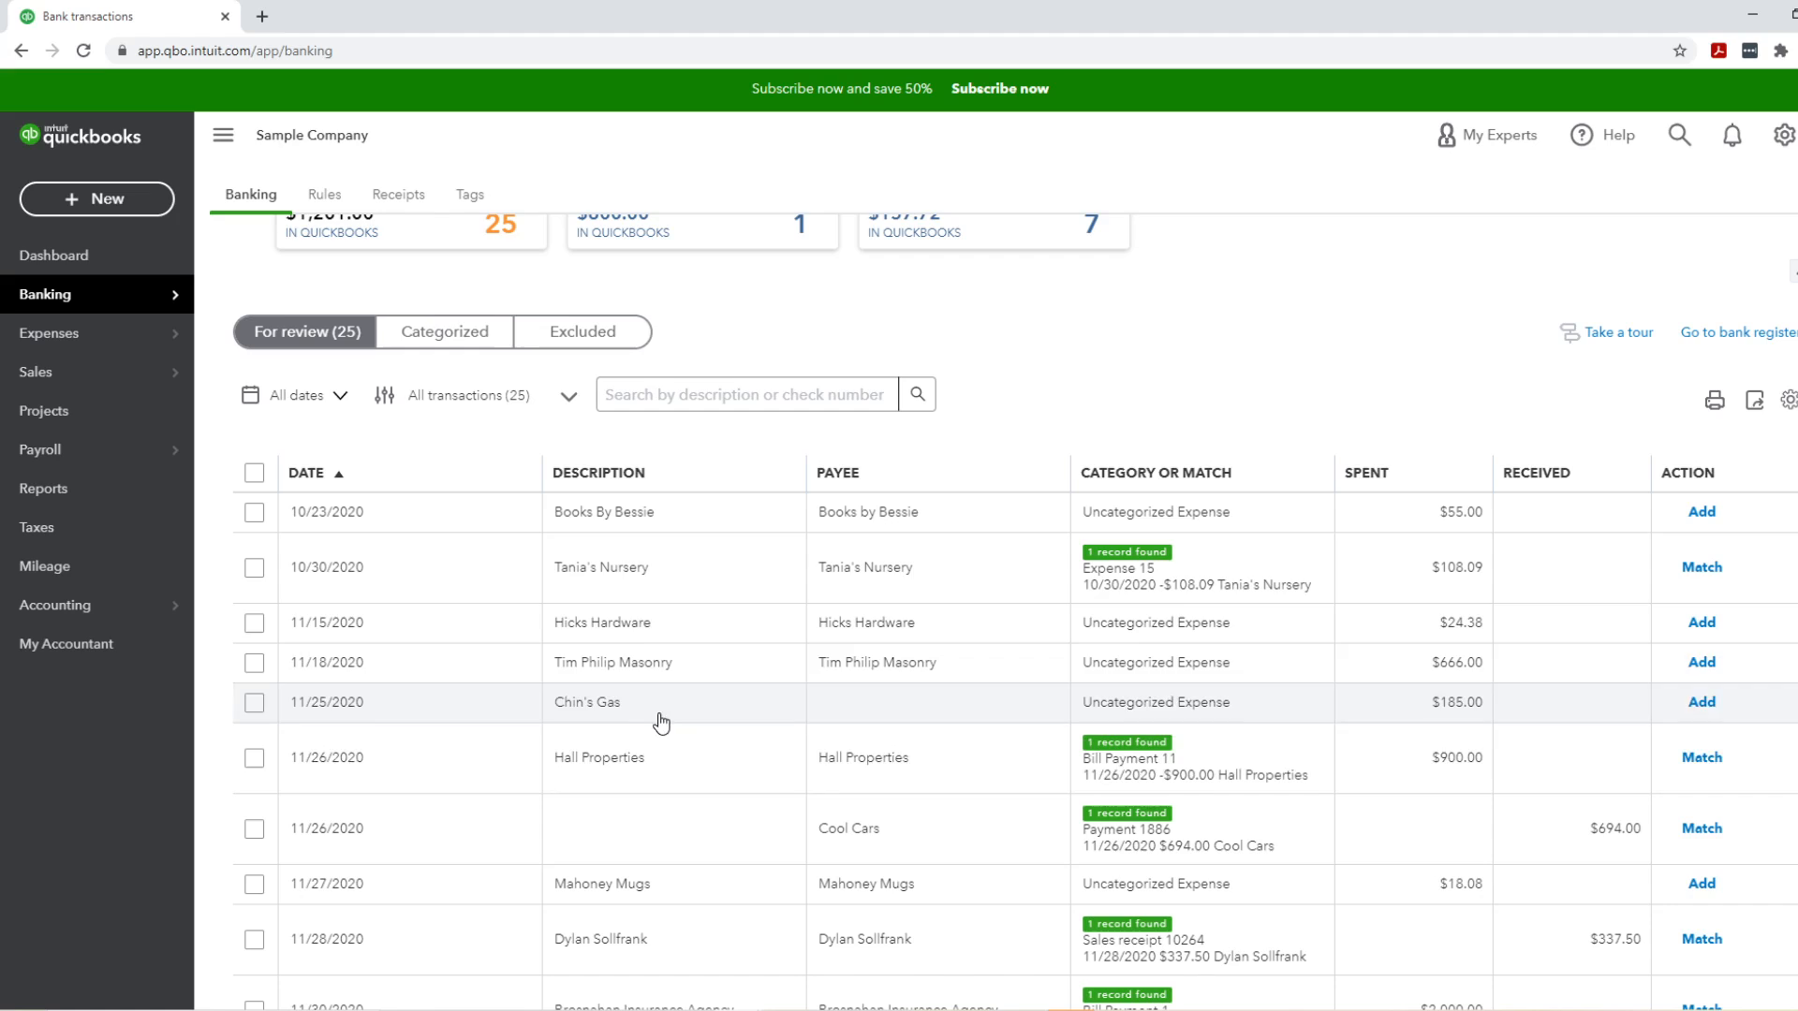
Step: Expand the 10/23/2020 Books By Bessie transaction and examine its details, including the bank detail line
left_click(635, 527)
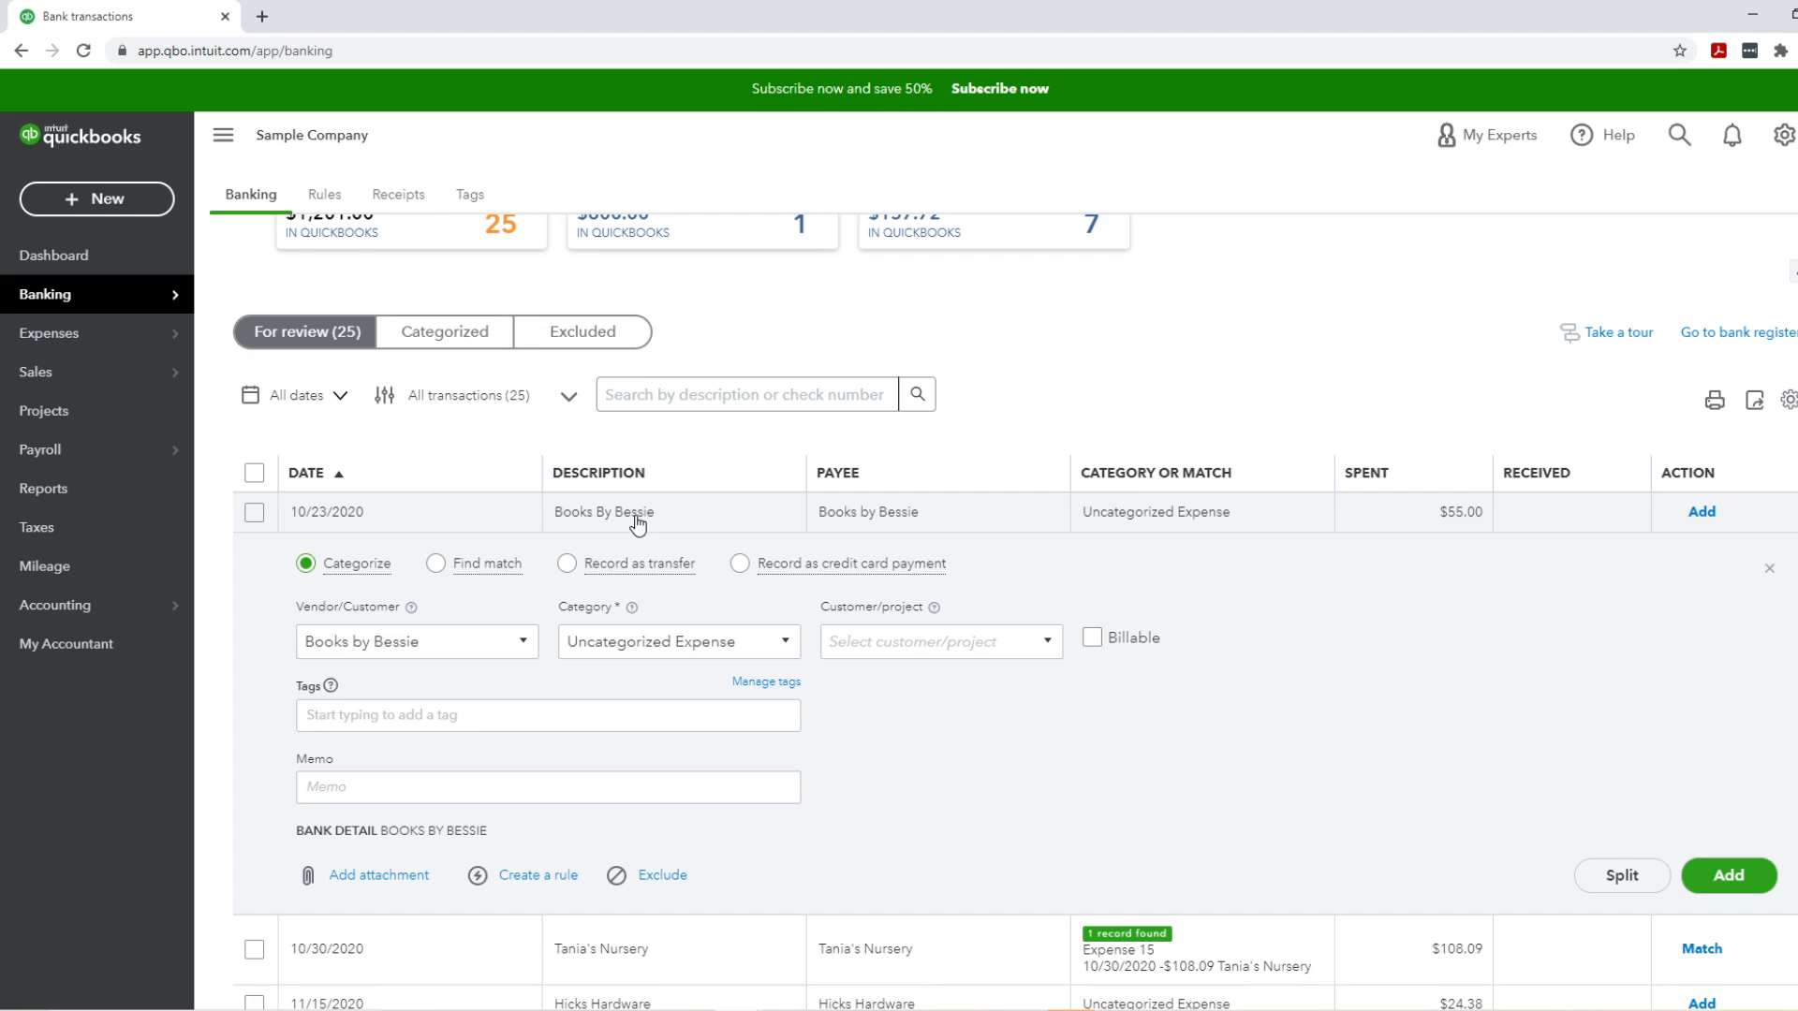
left_click(637, 524)
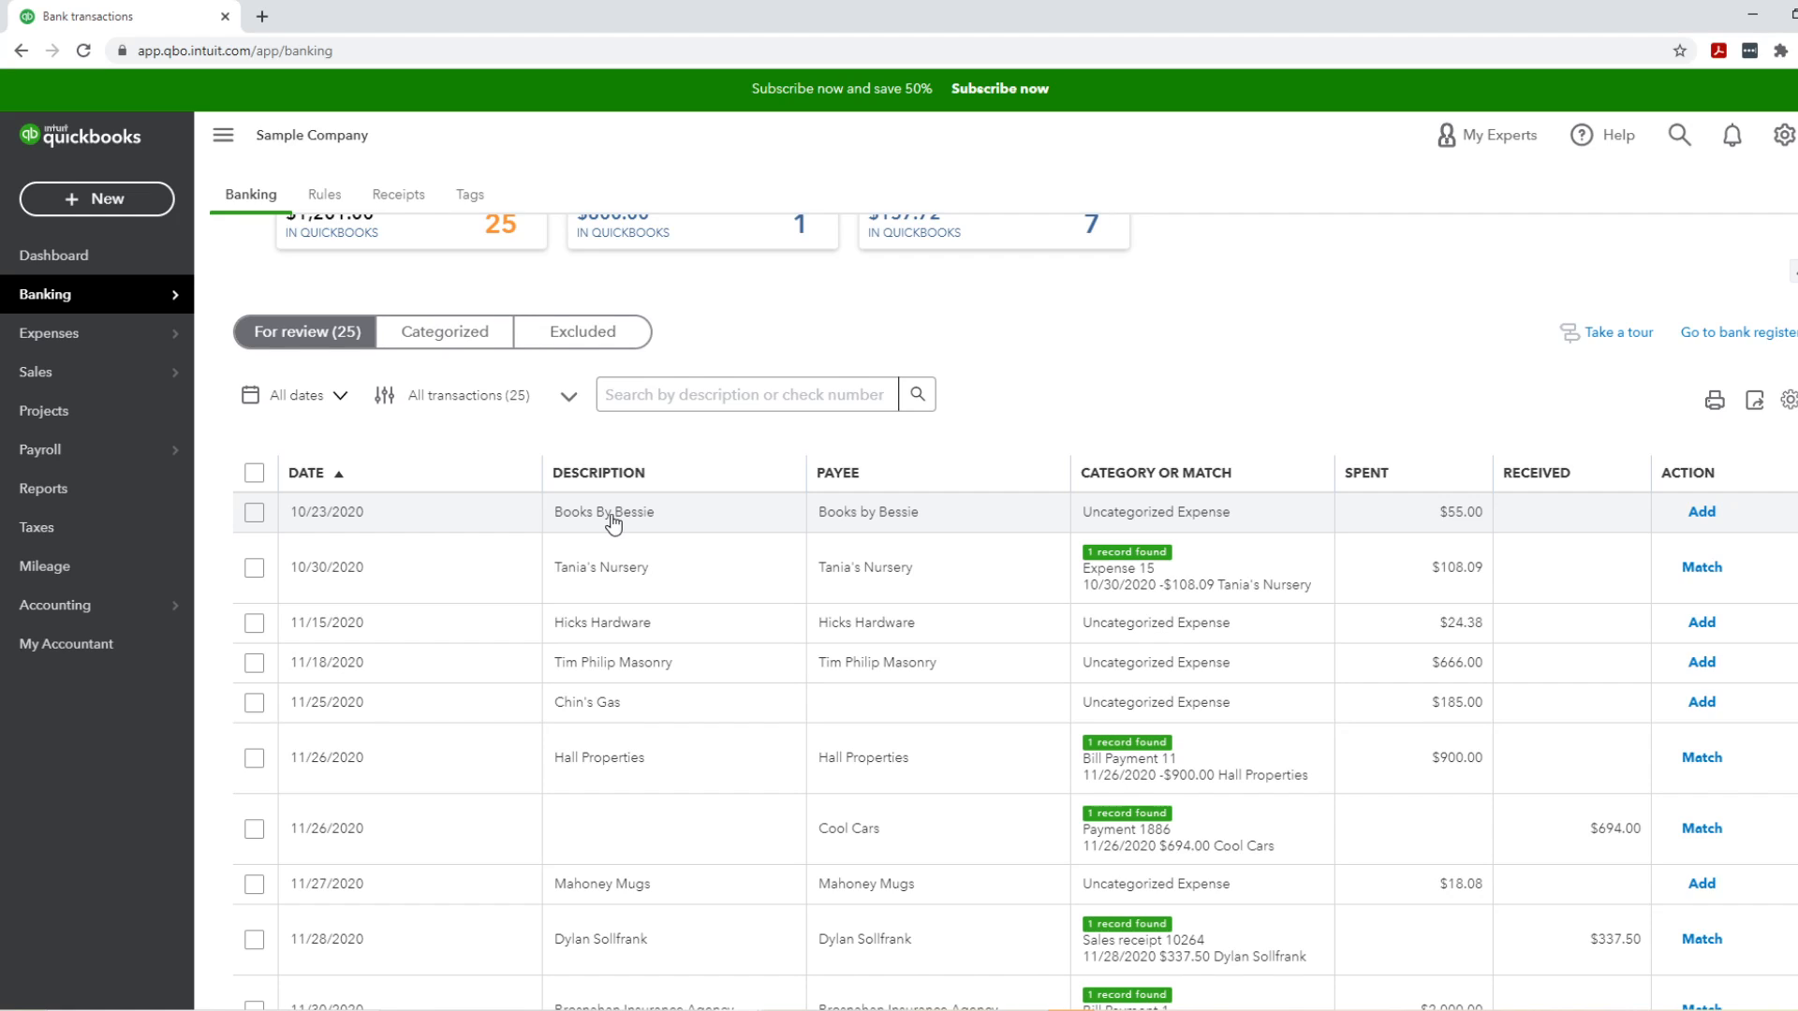
left_click(614, 520)
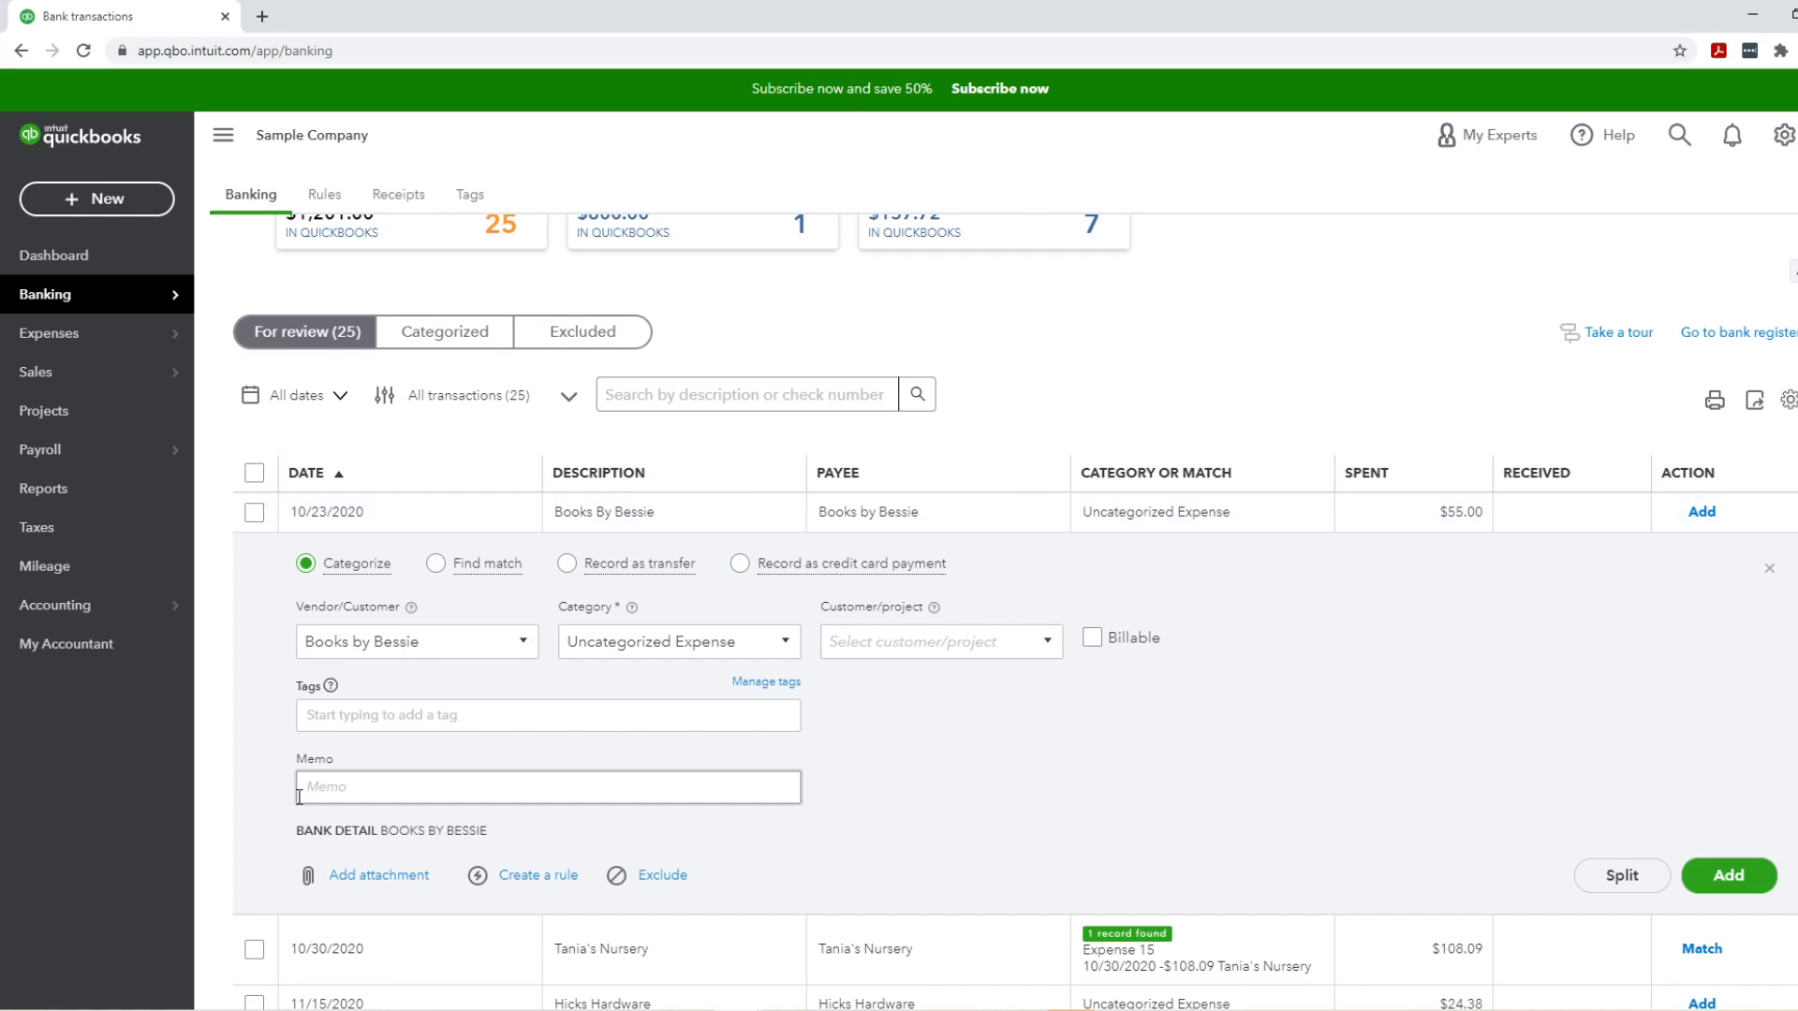
left_click_drag(298, 831, 491, 829)
left_click(380, 831)
left_click(491, 830)
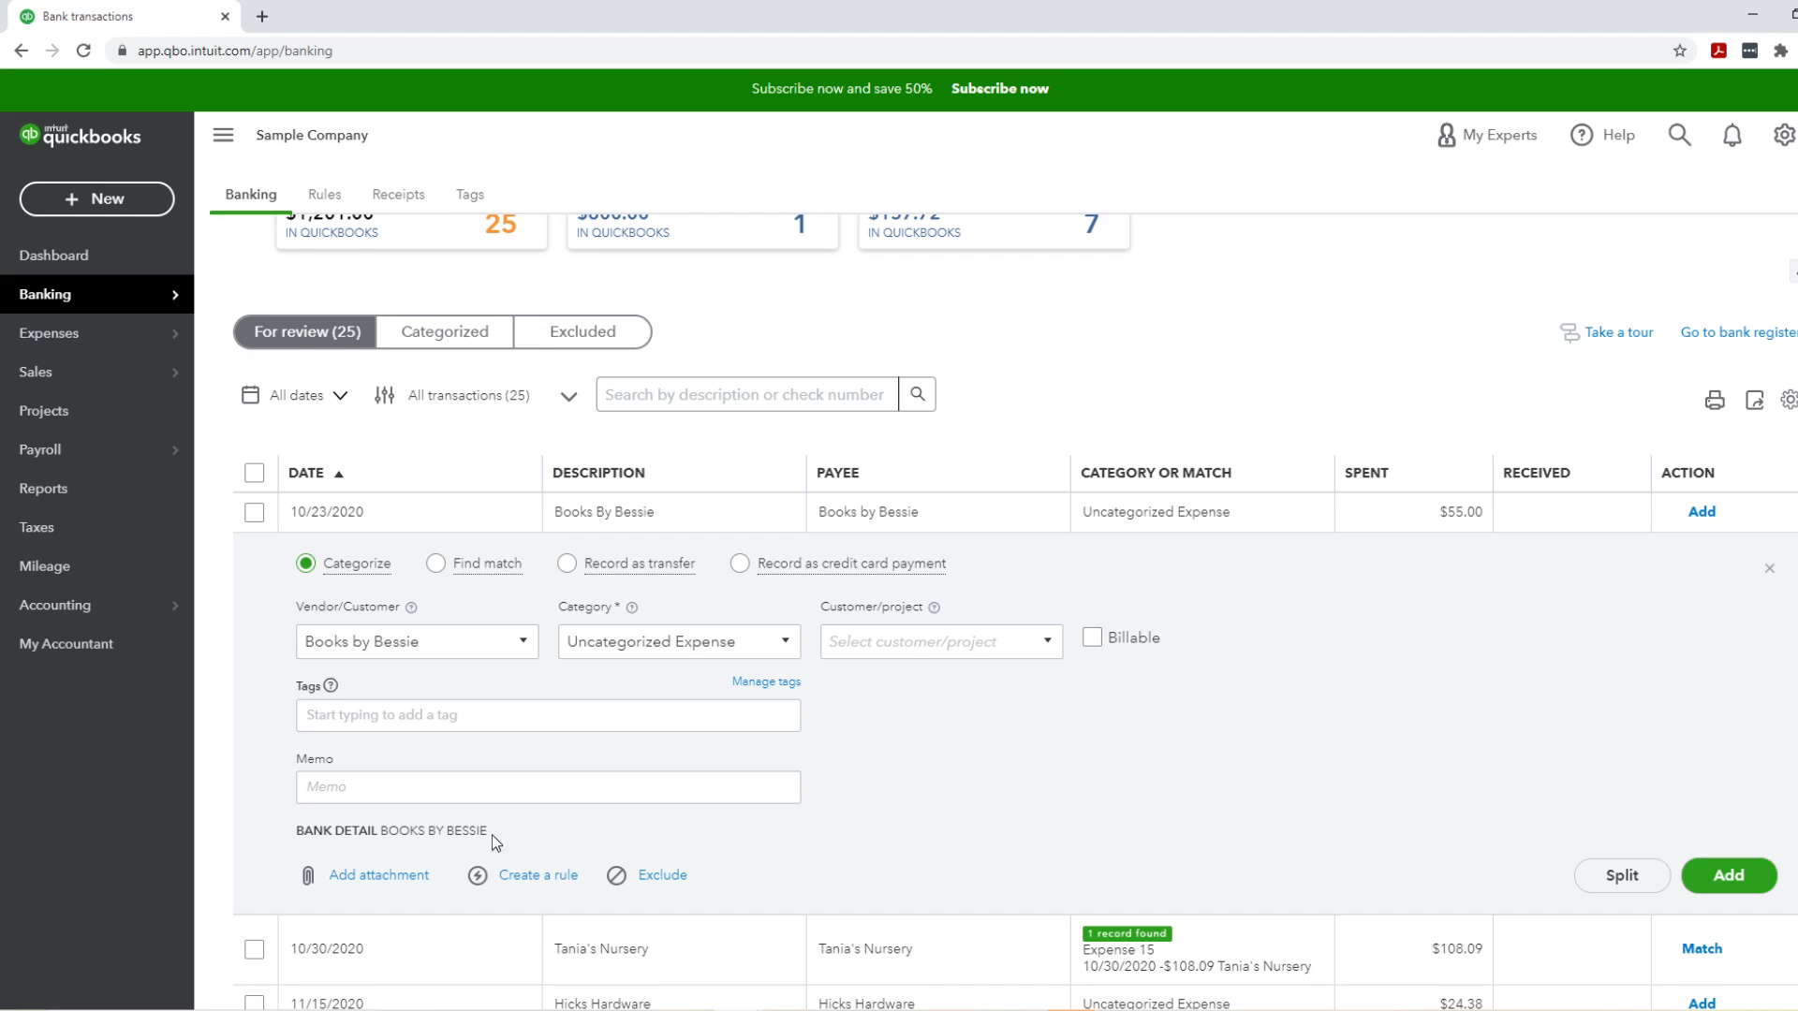
left_click(767, 515)
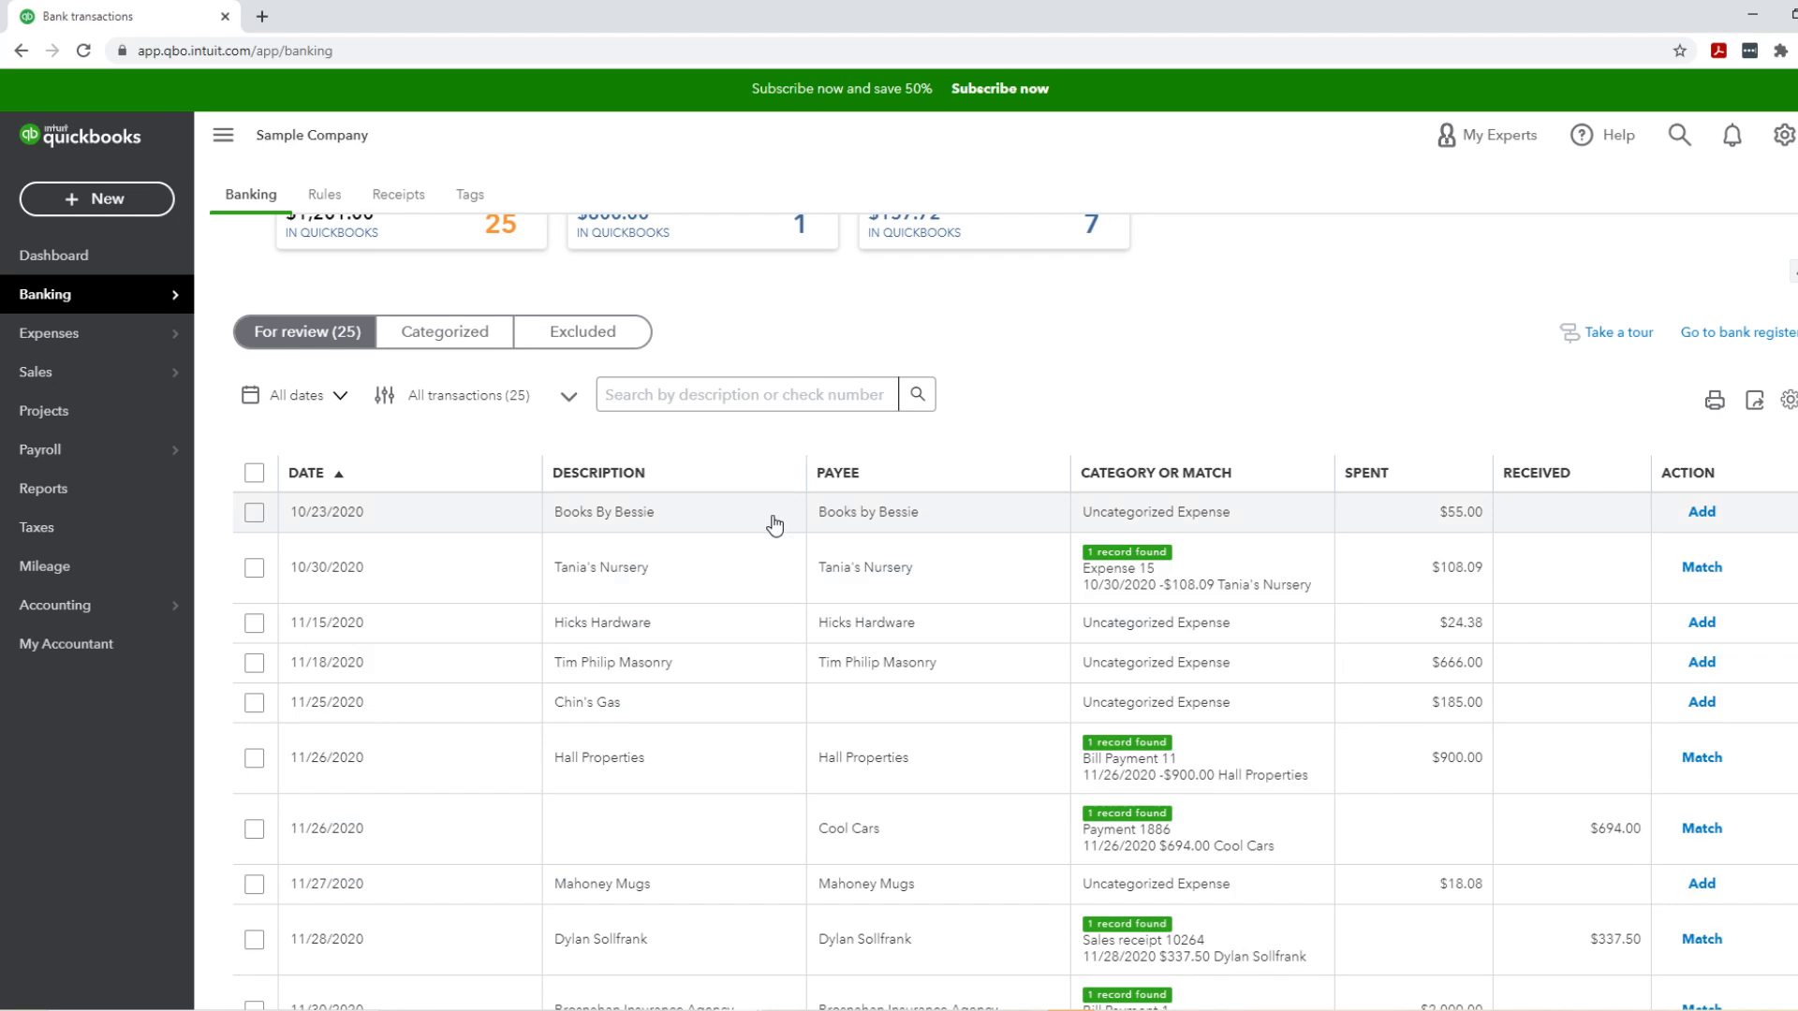
left_click(859, 525)
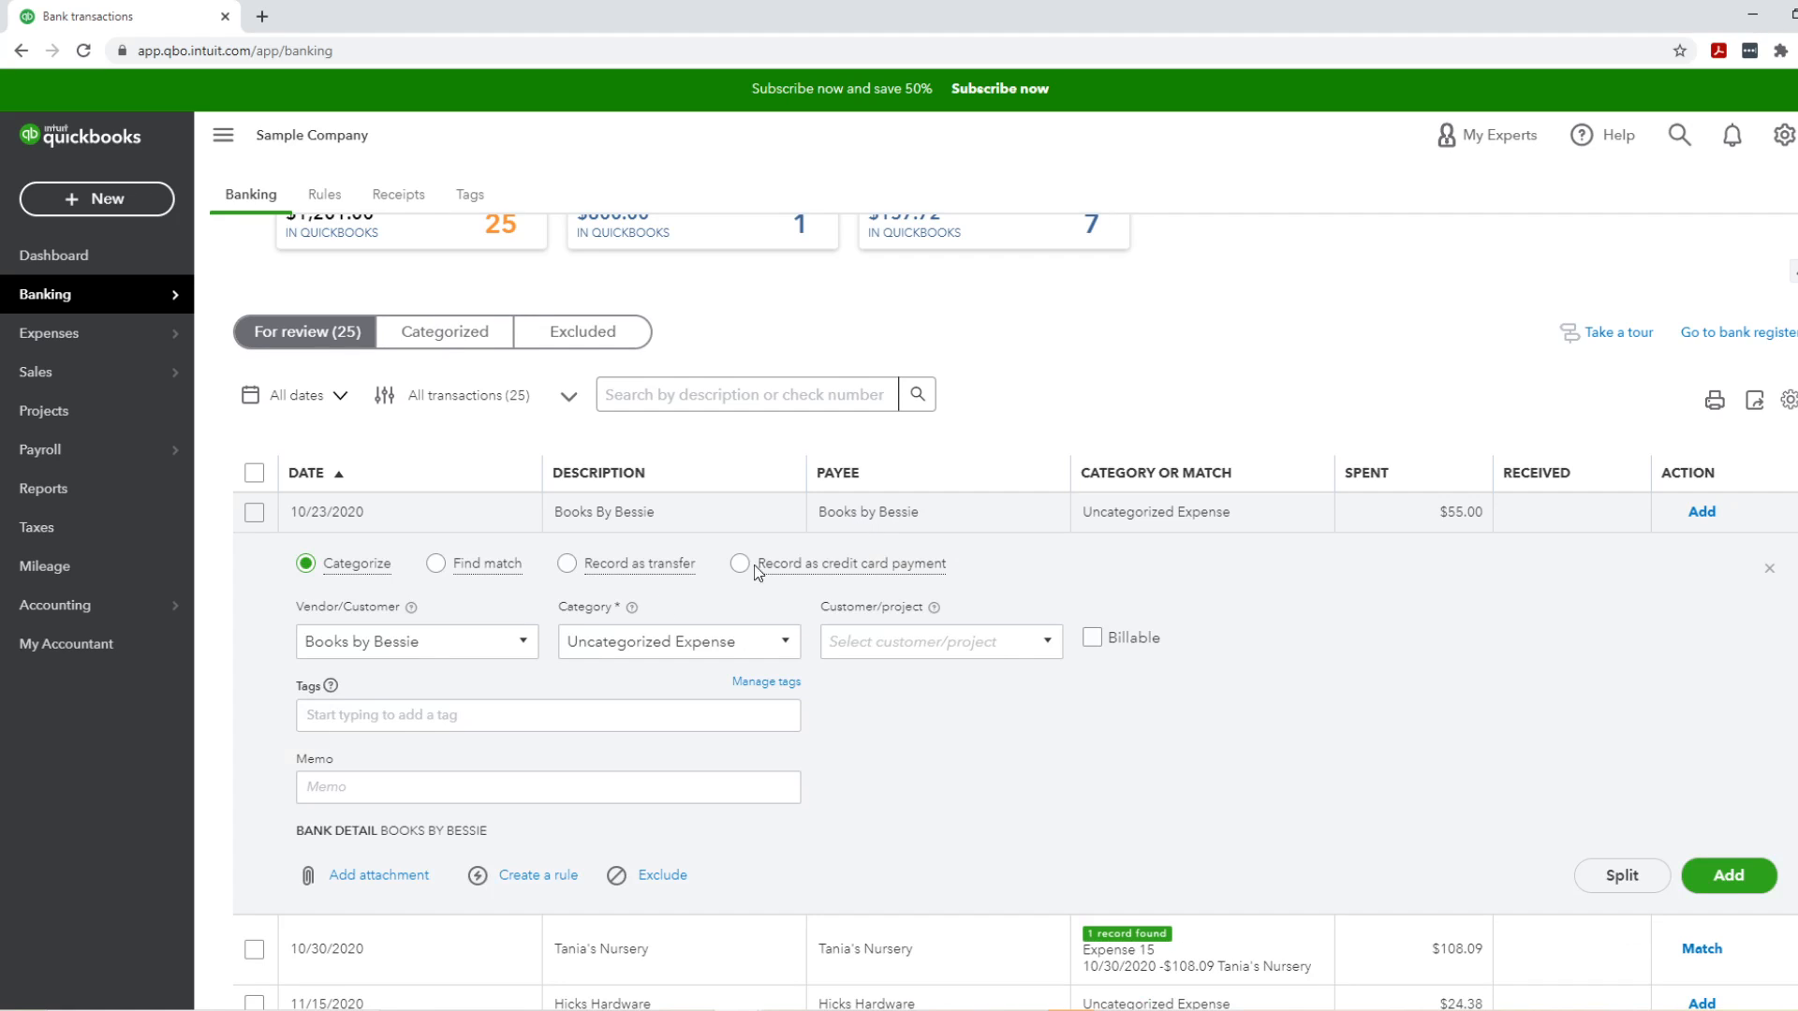
Step: Try to add a new payee named "new vendor" with the type Vendor from the Books By Bessie transaction
left_click(521, 652)
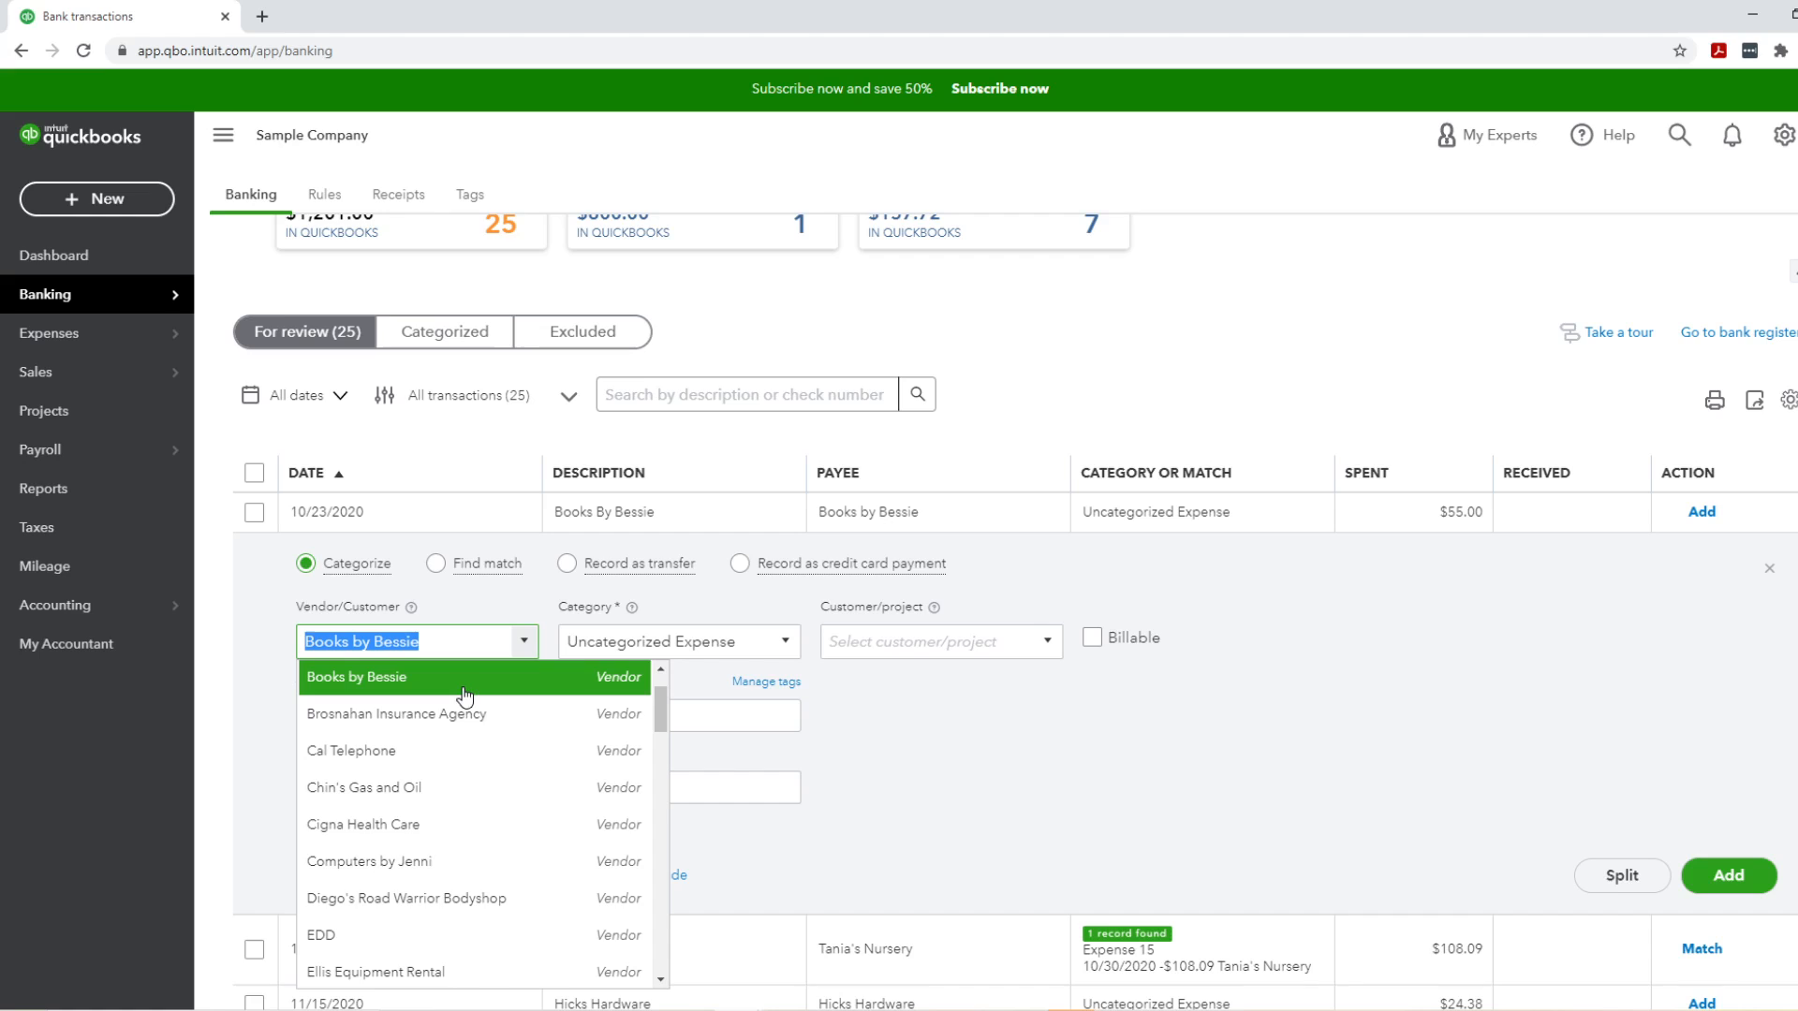
scroll(497, 739, "up", 1)
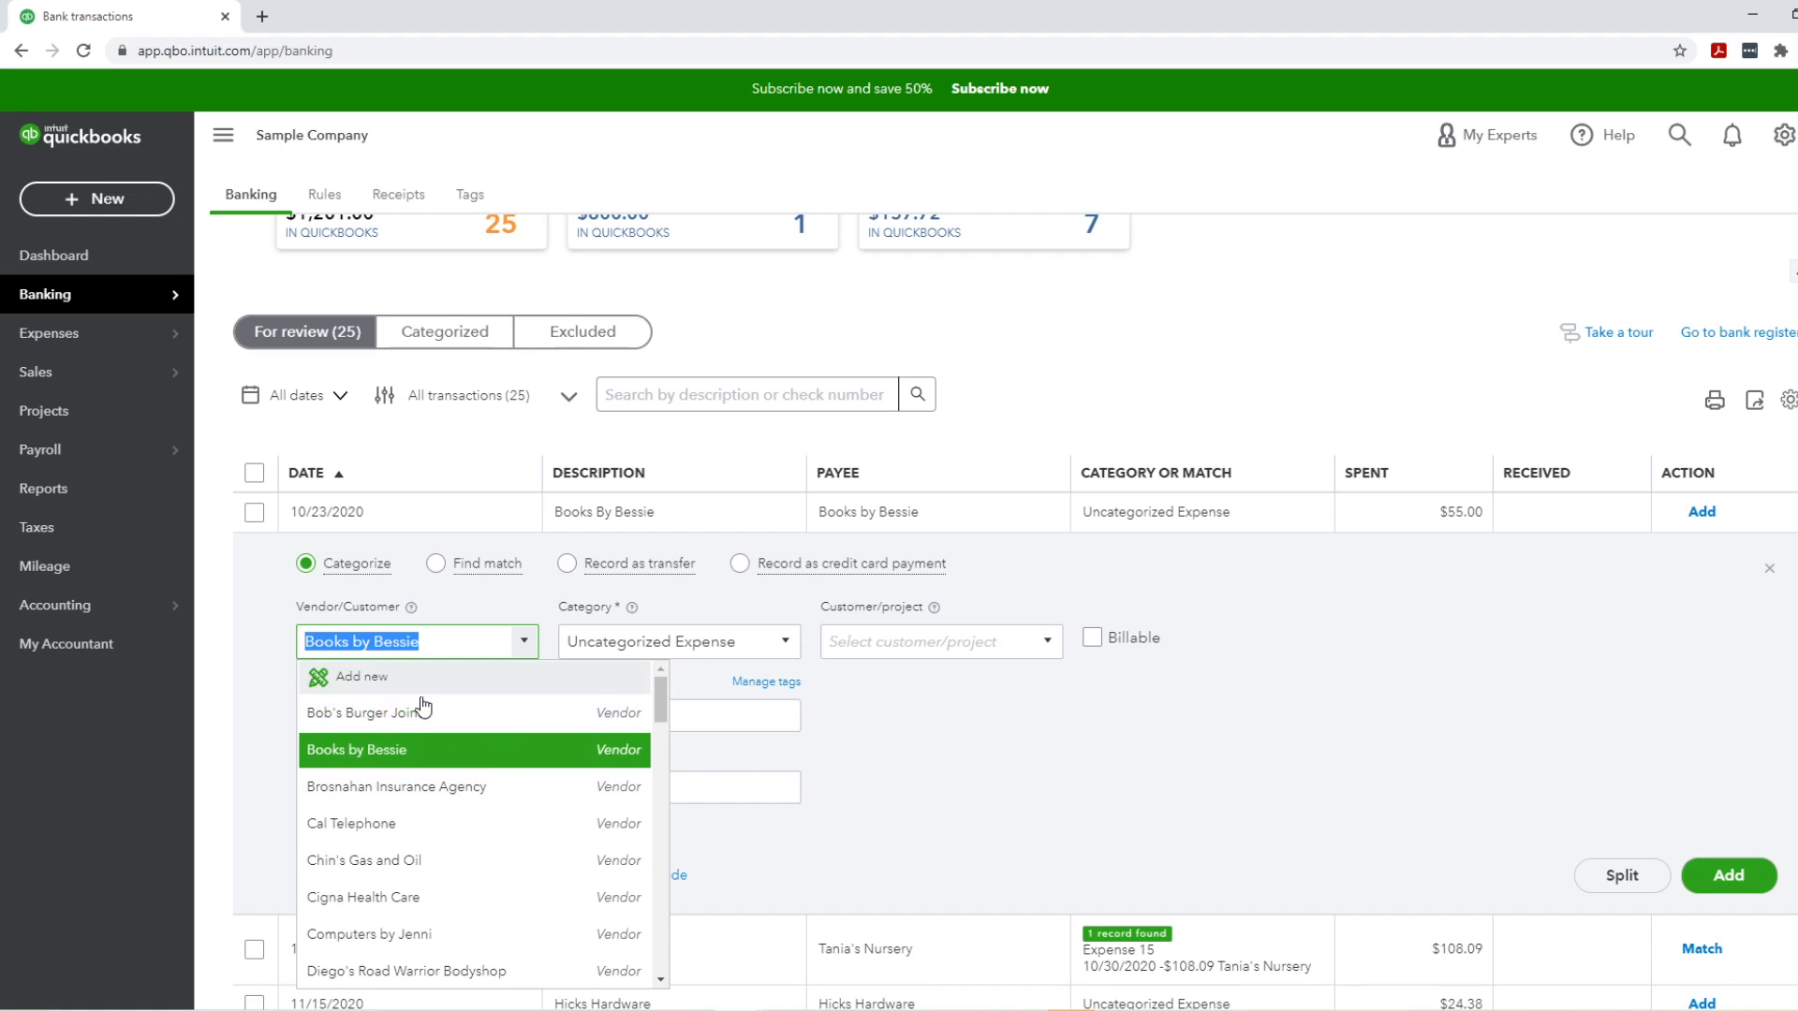
left_click(352, 680)
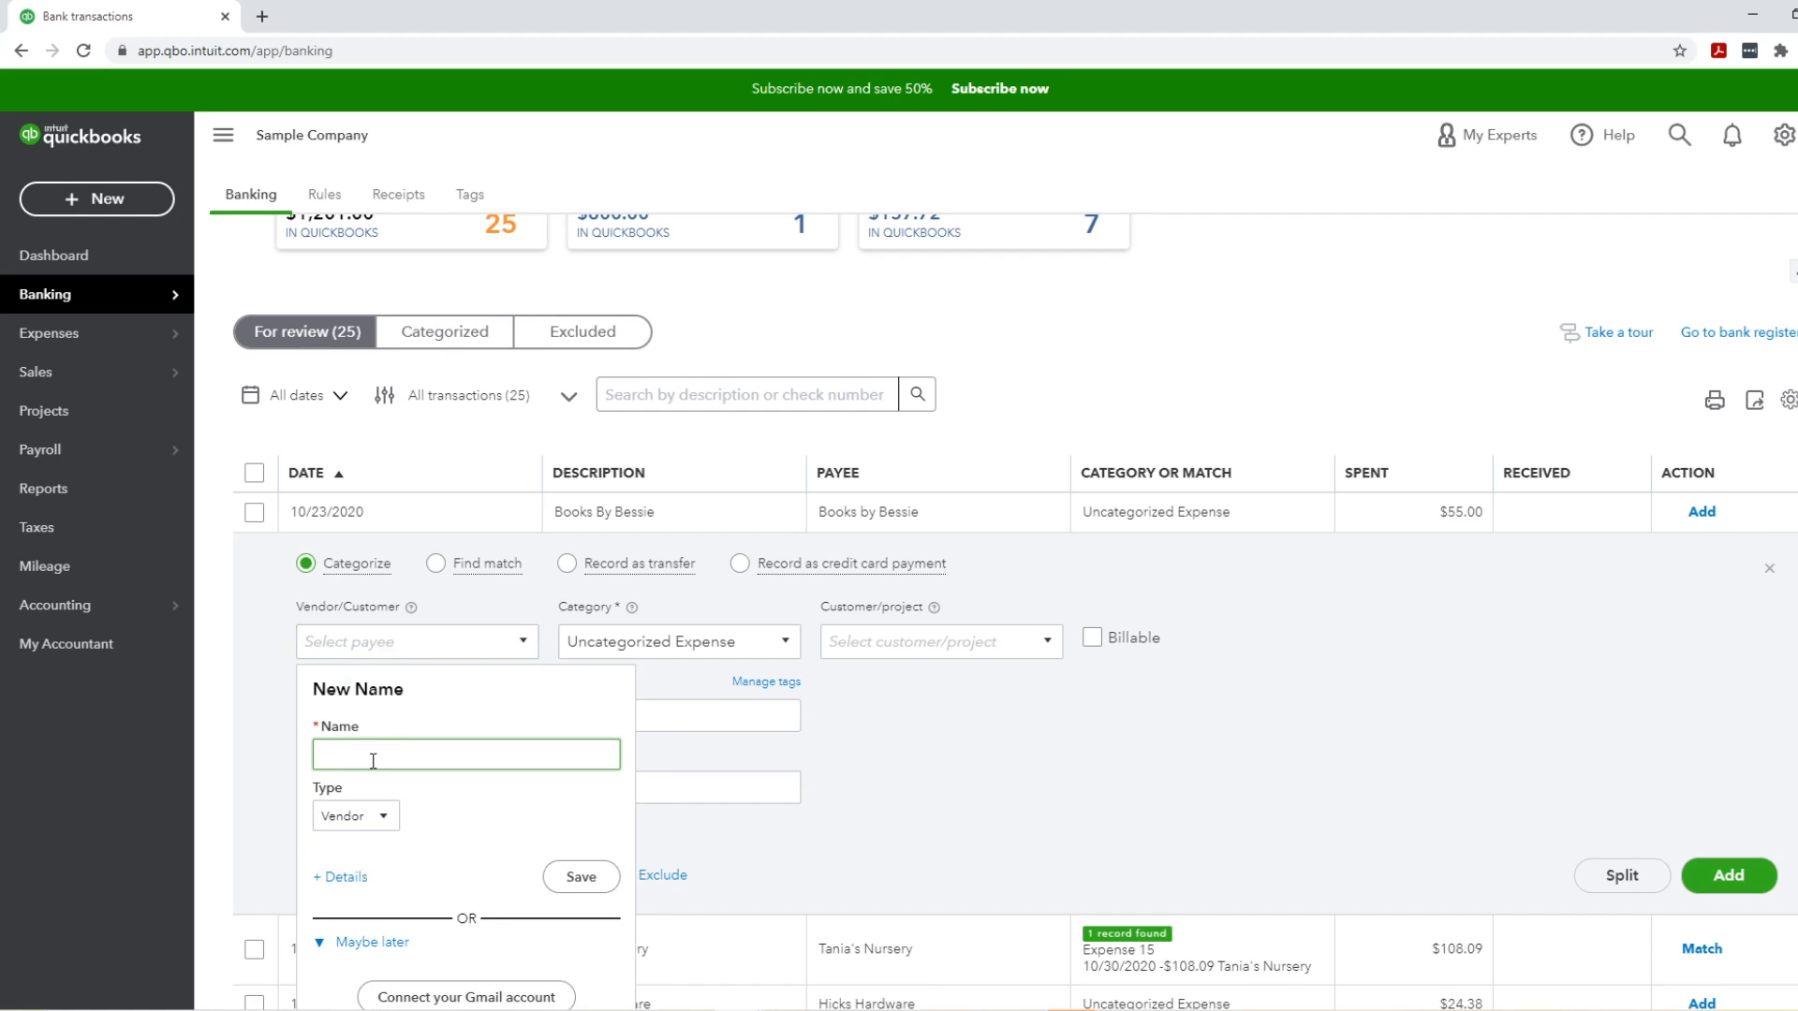
type("new vendor")
left_click(379, 816)
left_click(373, 854)
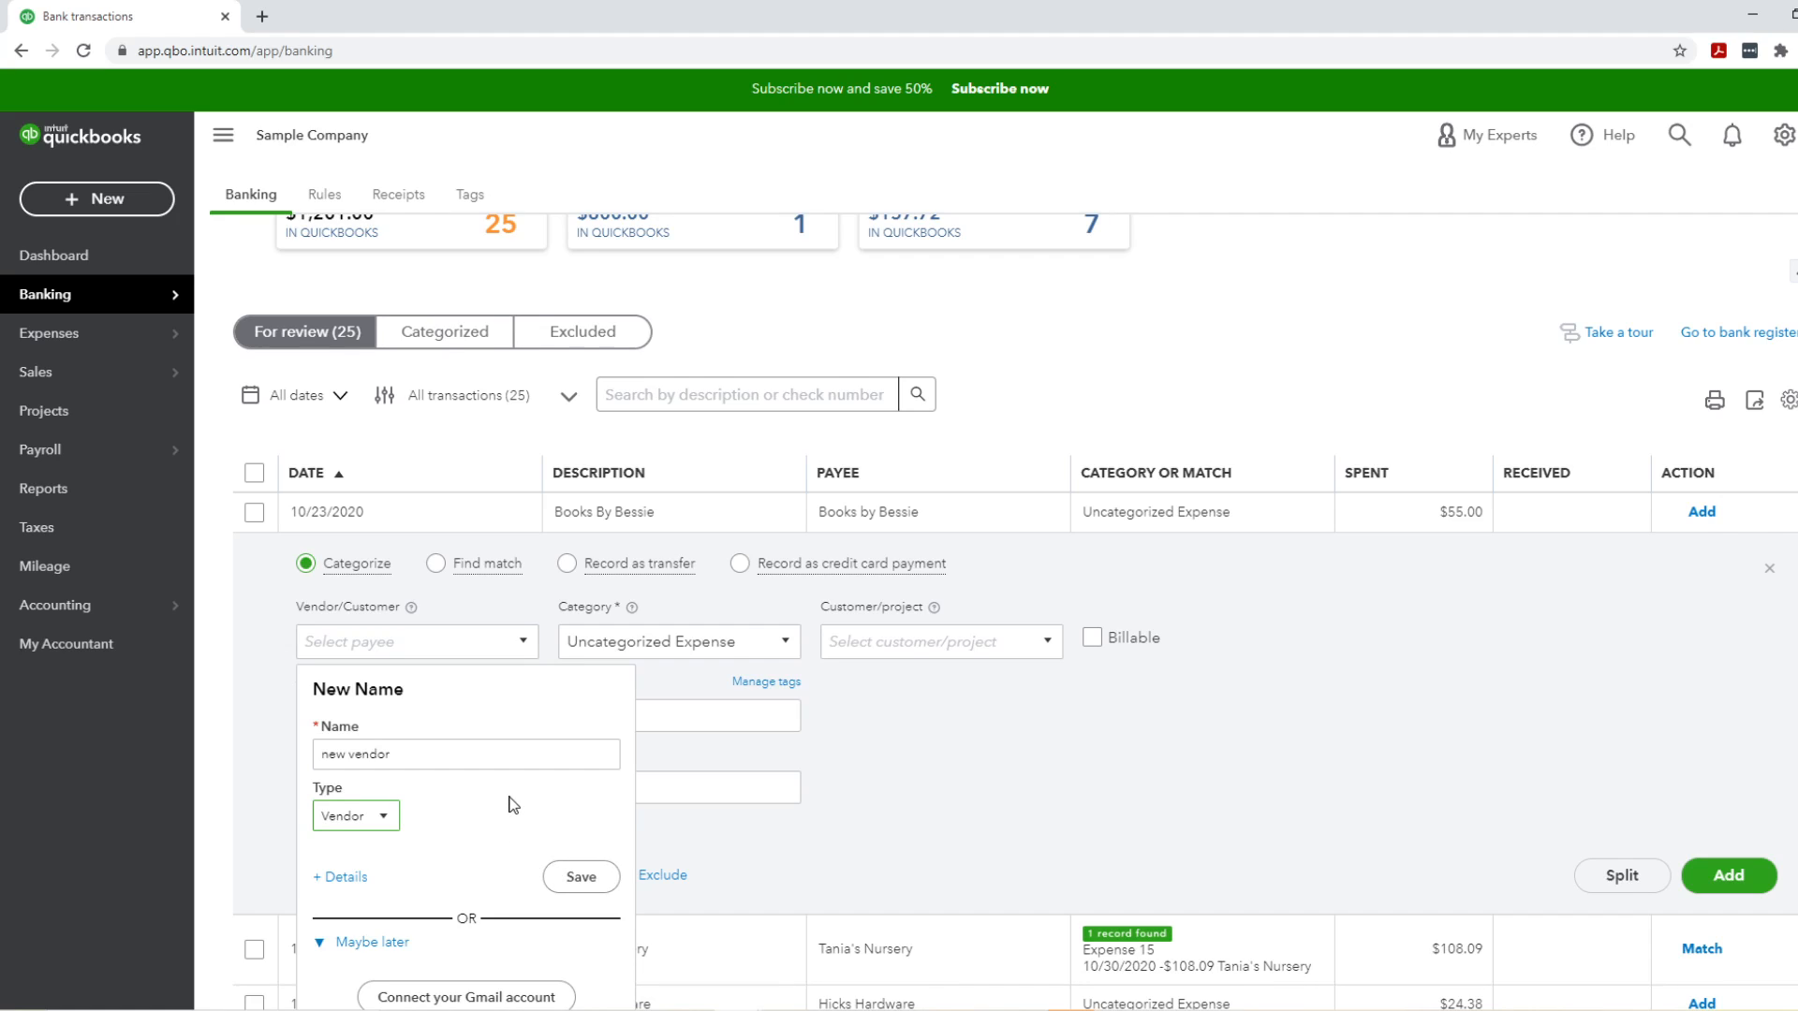
left_click(439, 646)
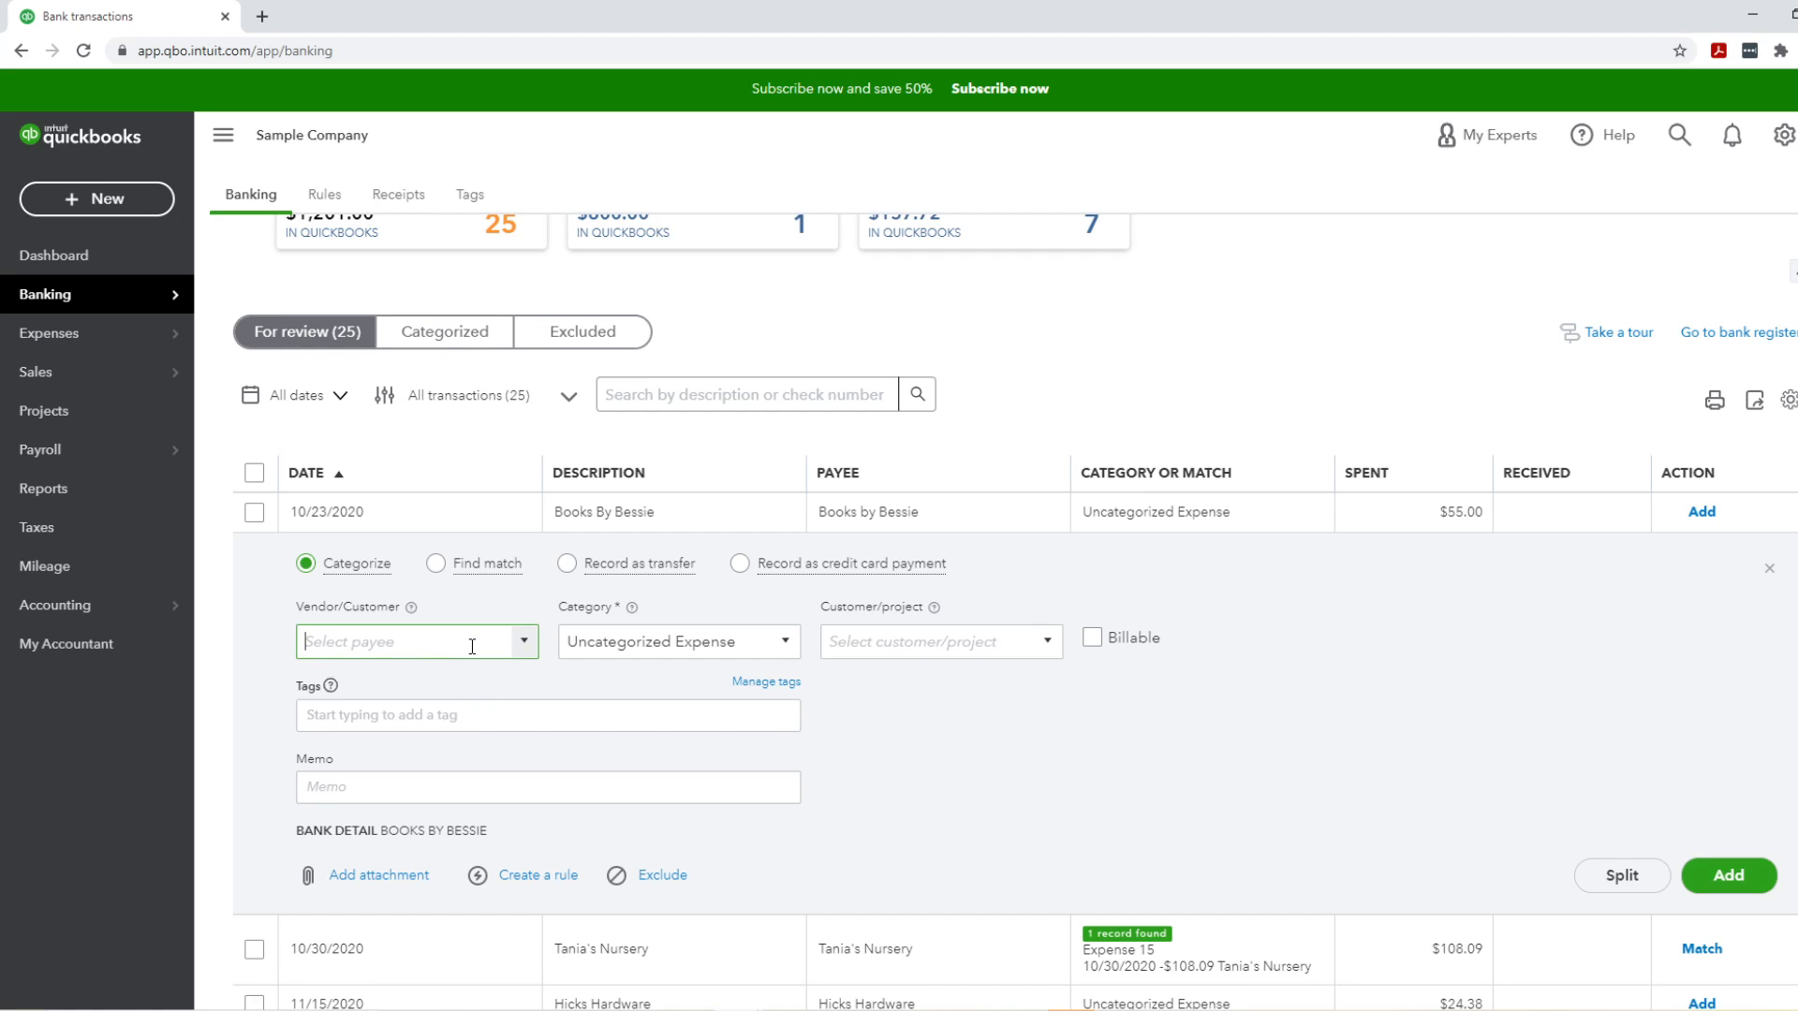
Step: Set the payee of the 10/23/2020 transaction to the existing vendor Books by Bessie
mouse_move(80, 339)
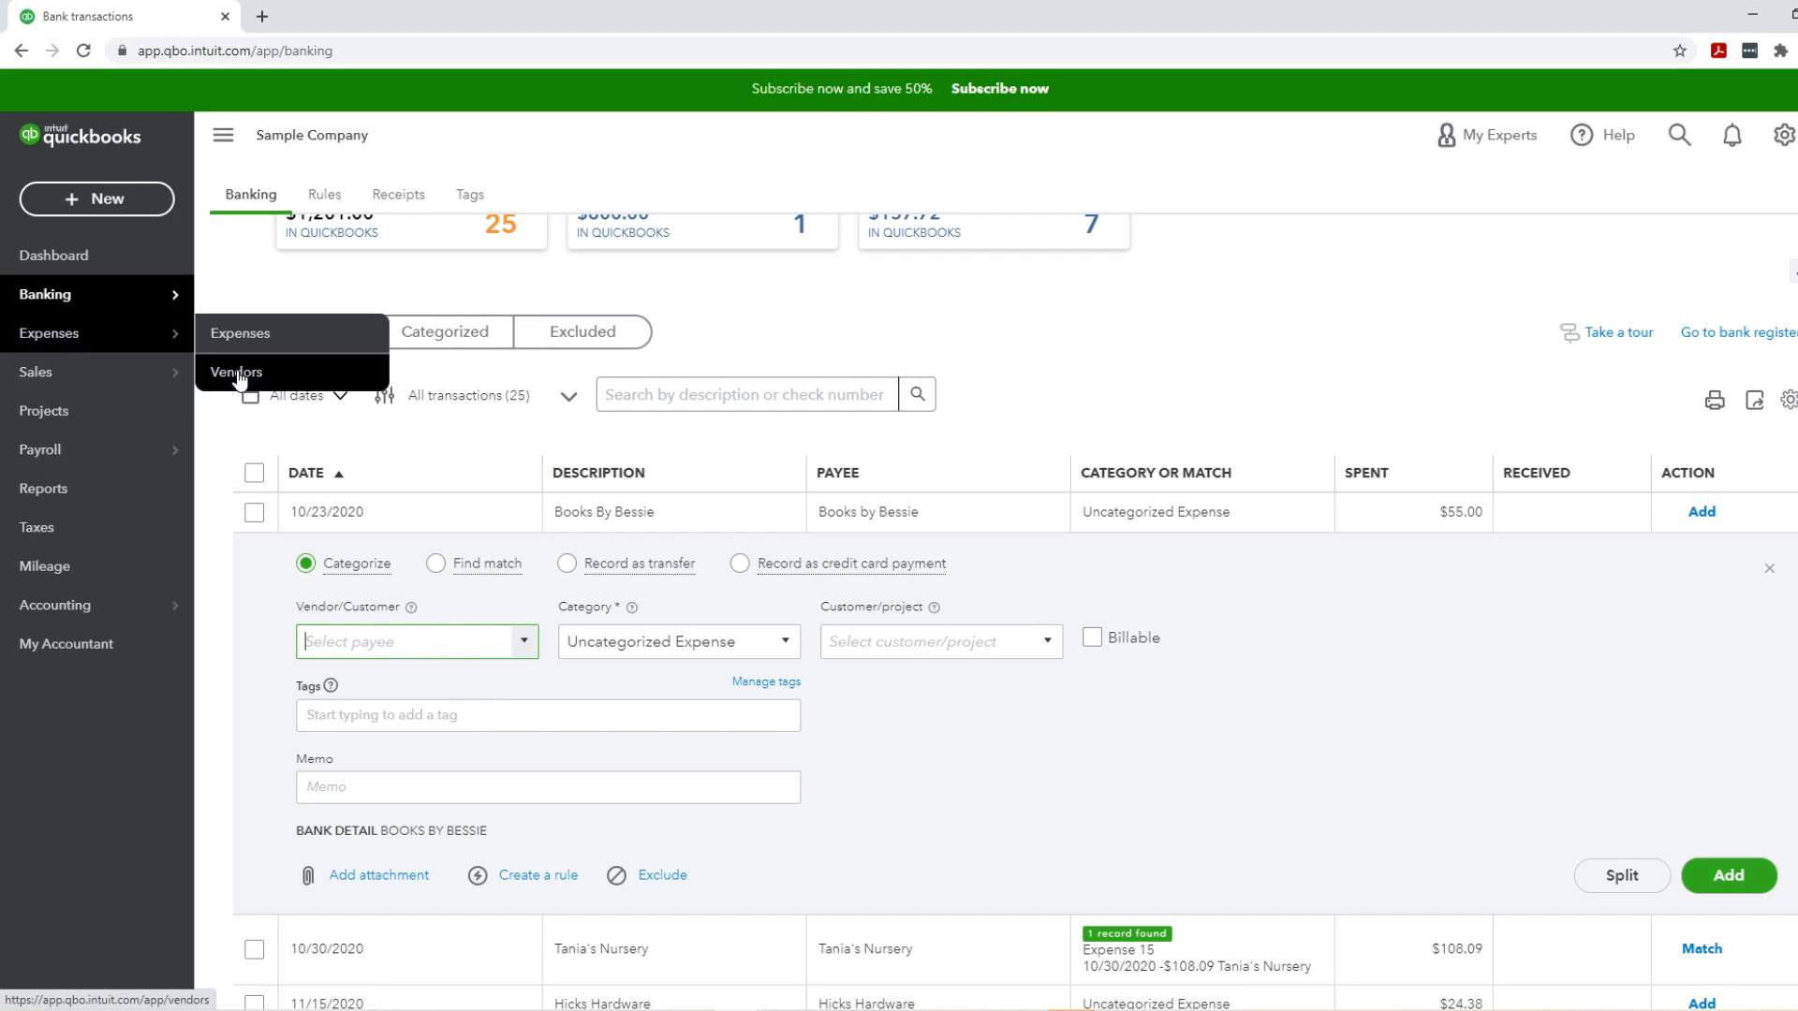
mouse_move(93, 377)
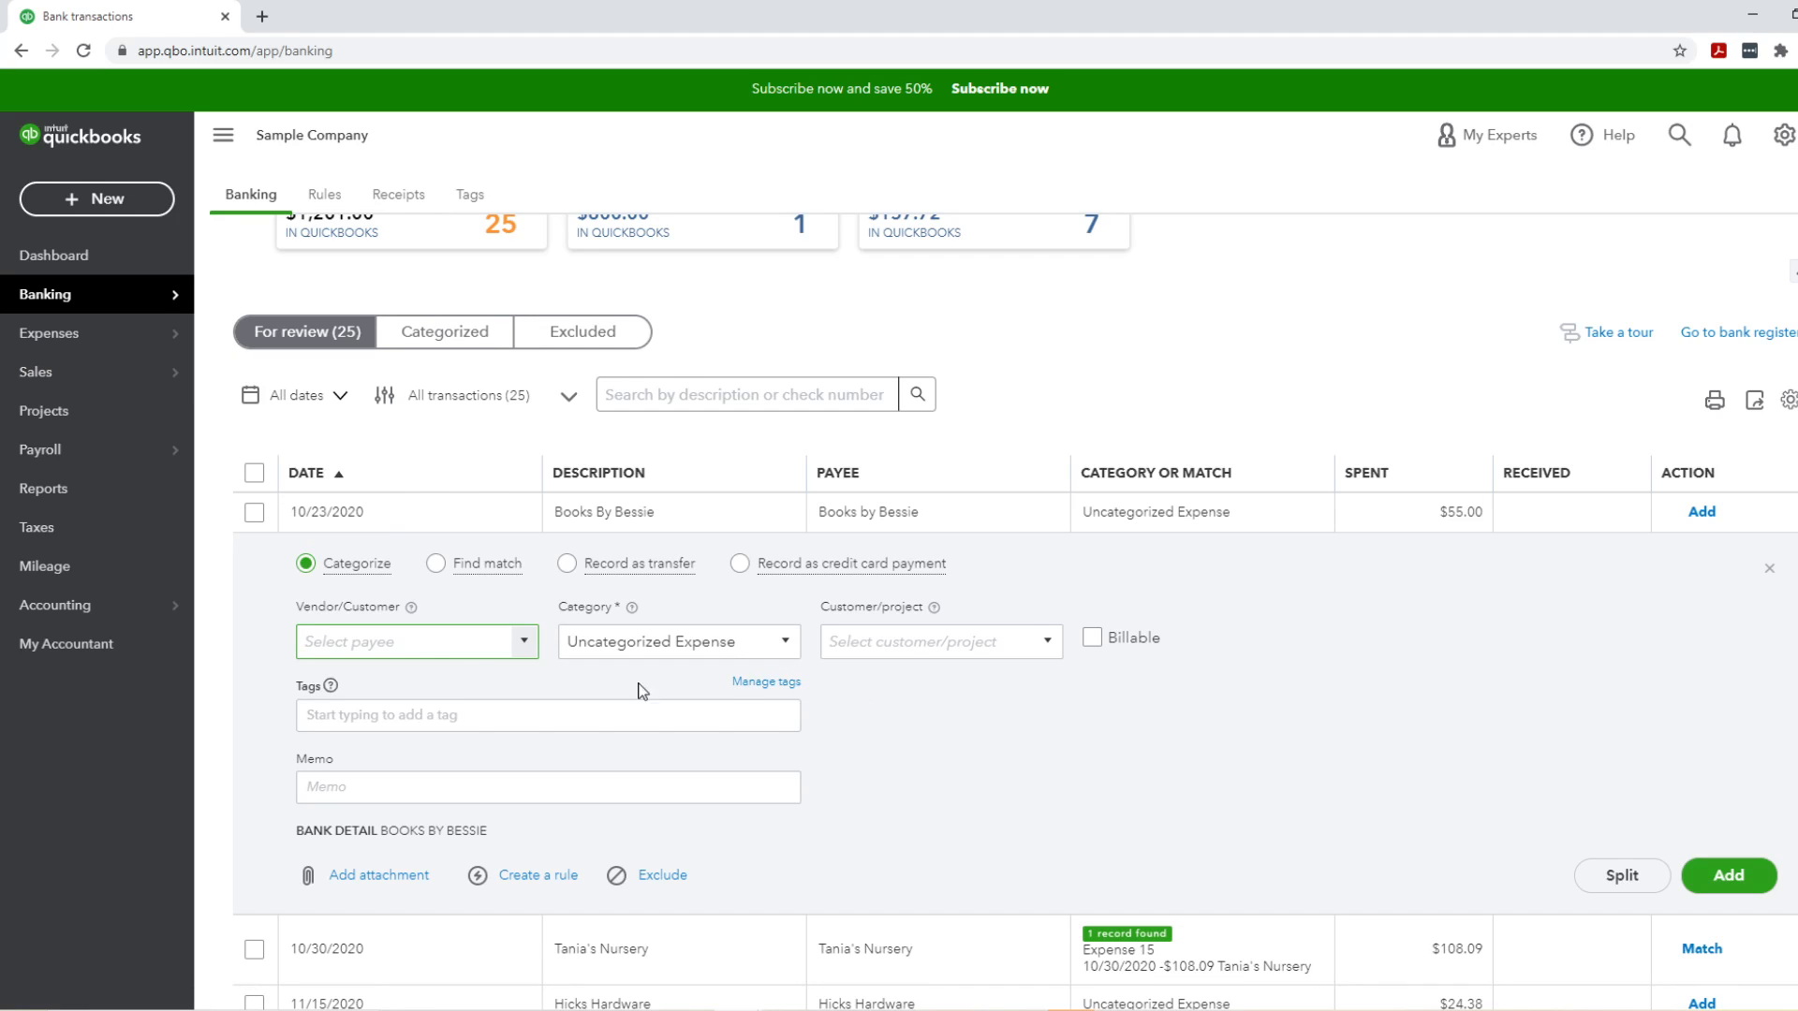
left_click(409, 646)
type("boo")
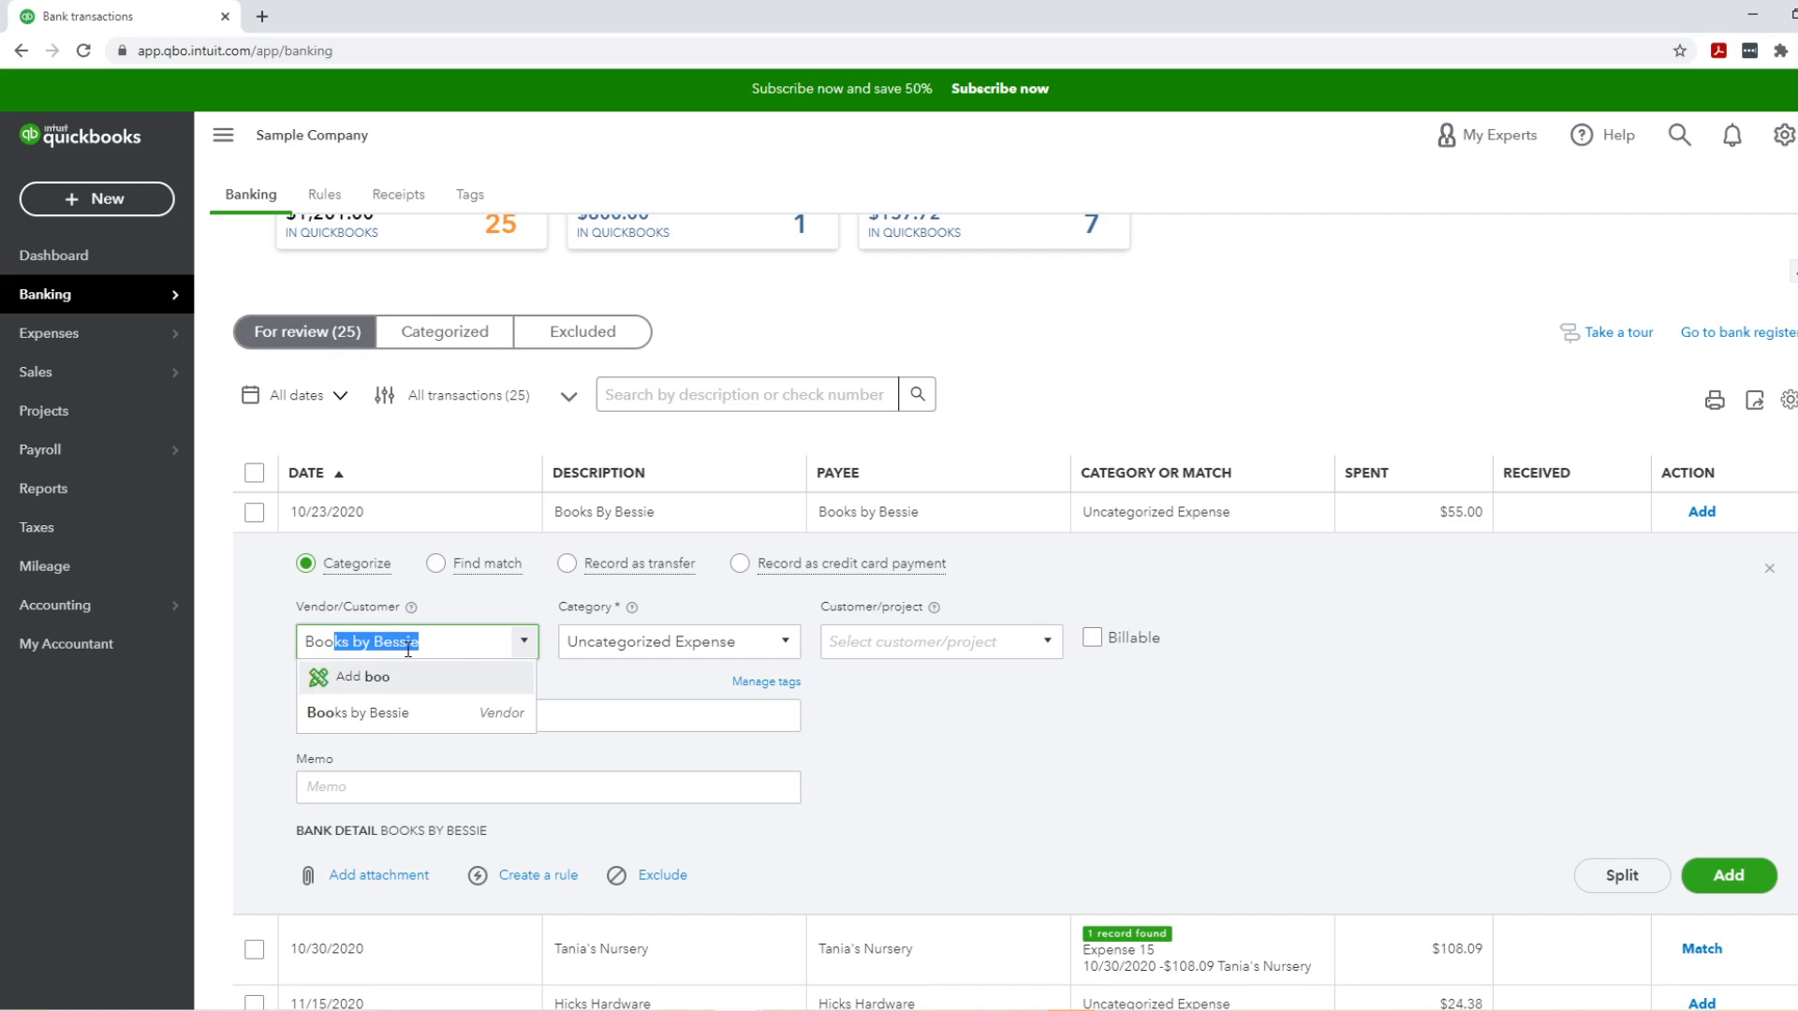
left_click(387, 719)
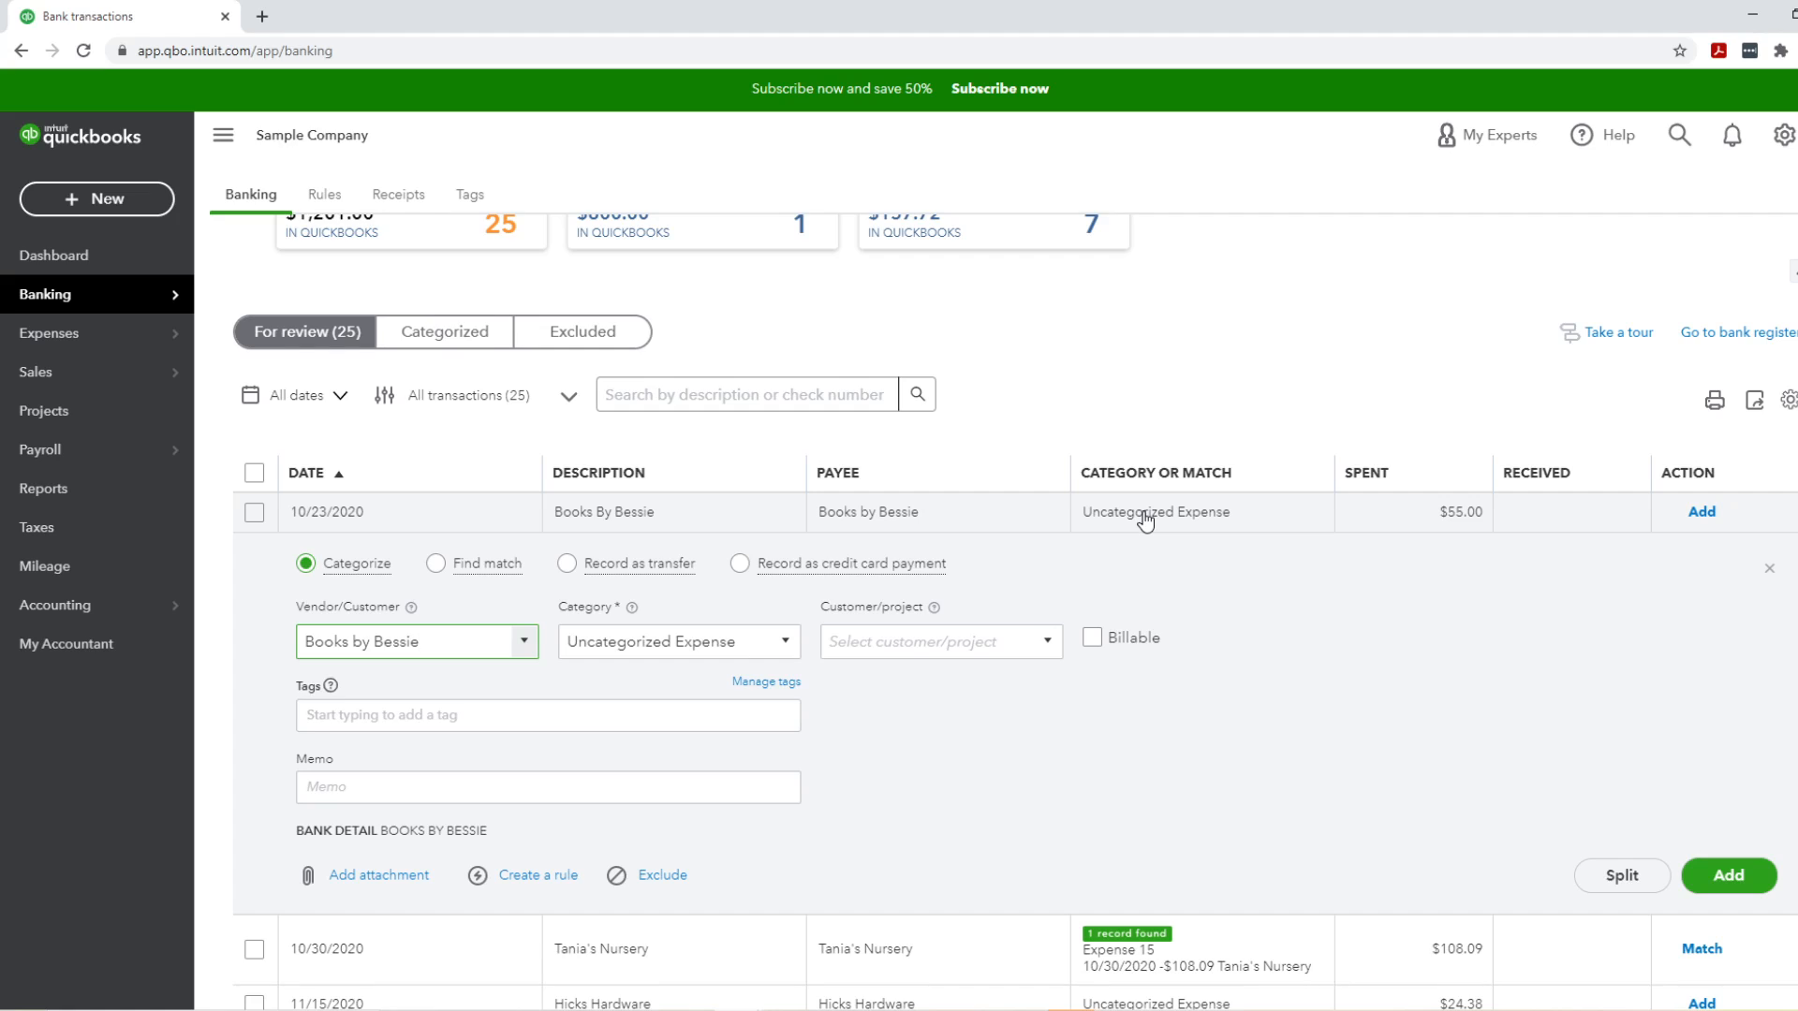
Step: Categorize the Books By Bessie transaction as Dues & Subscriptions and enter the memo "for whatever"
left_click(738, 645)
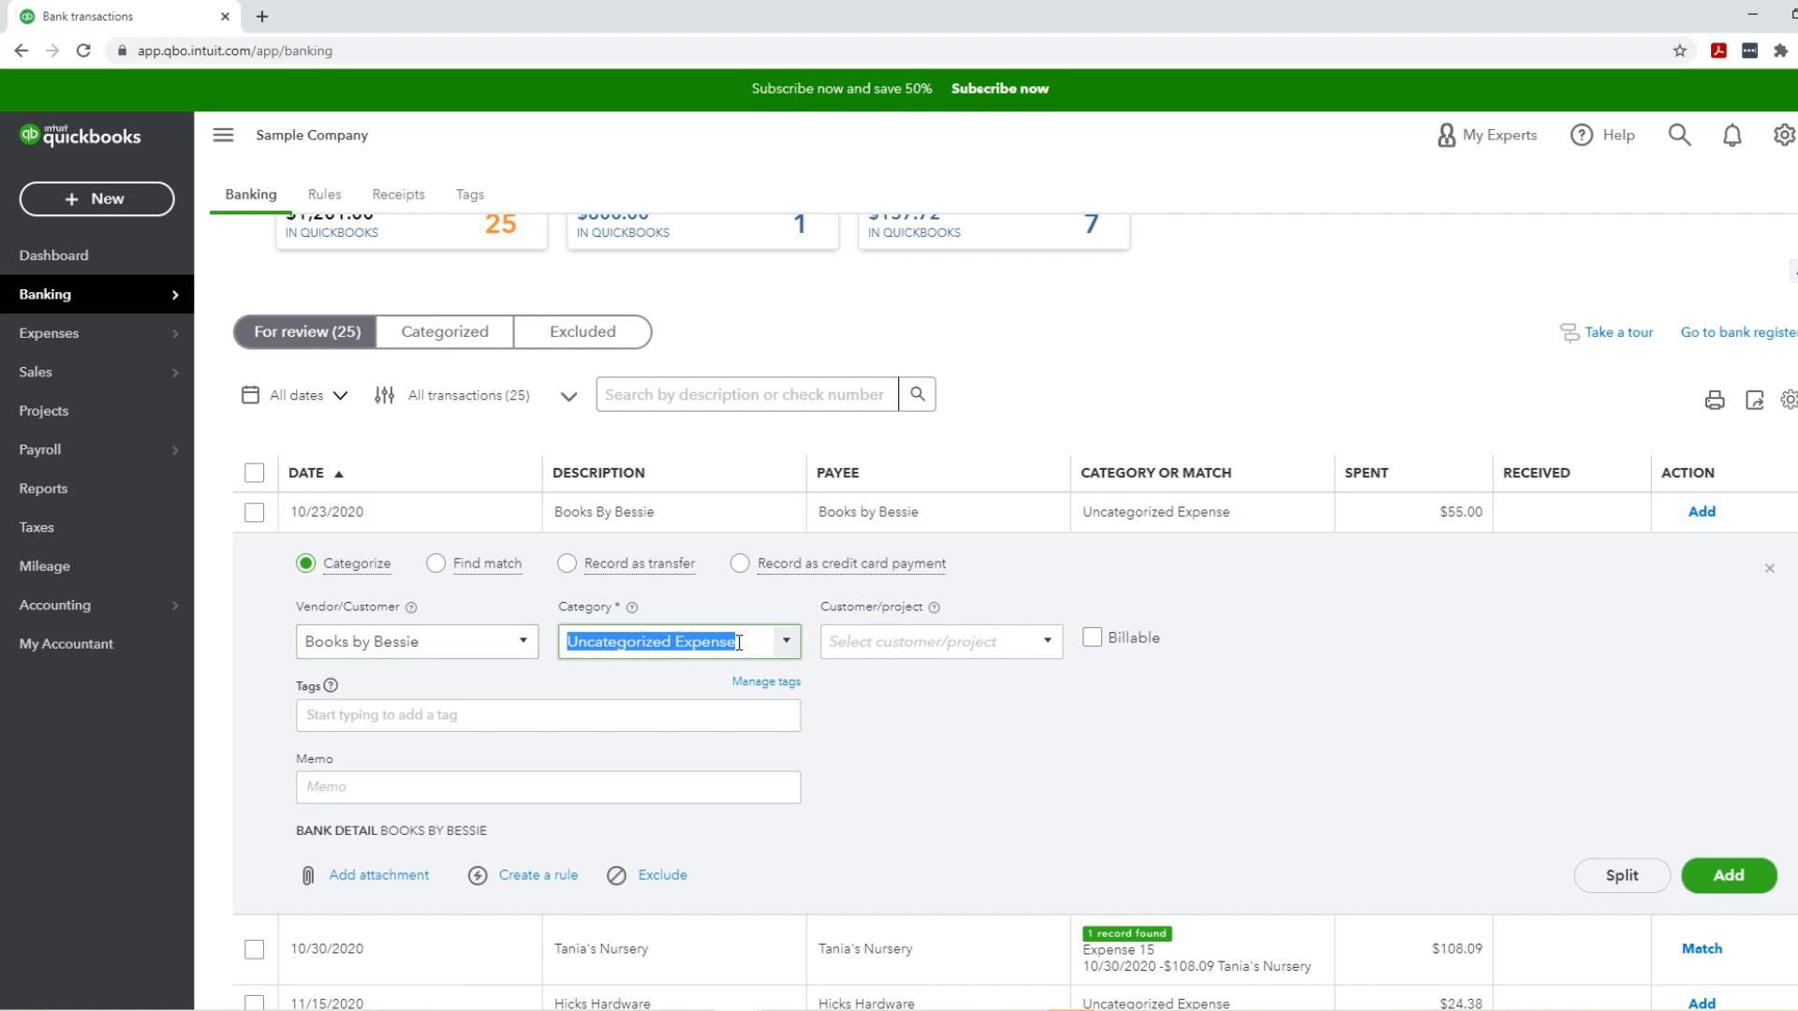
type("due")
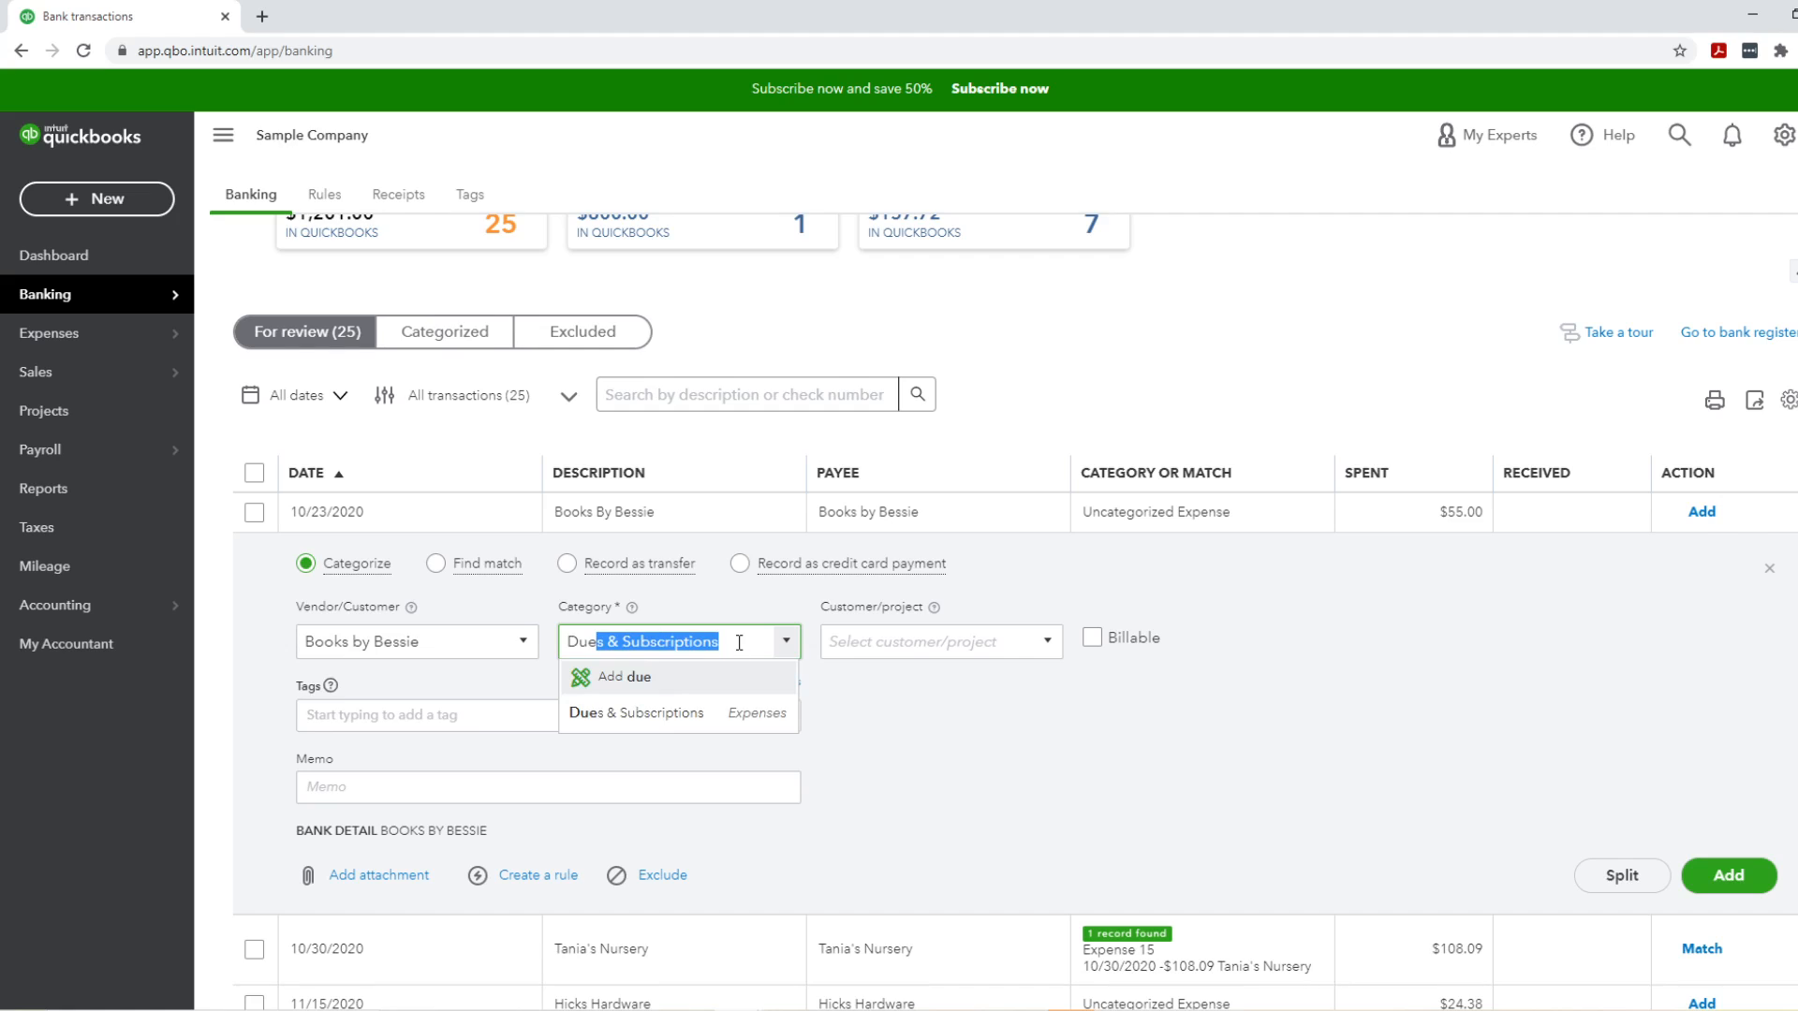
left_click(731, 717)
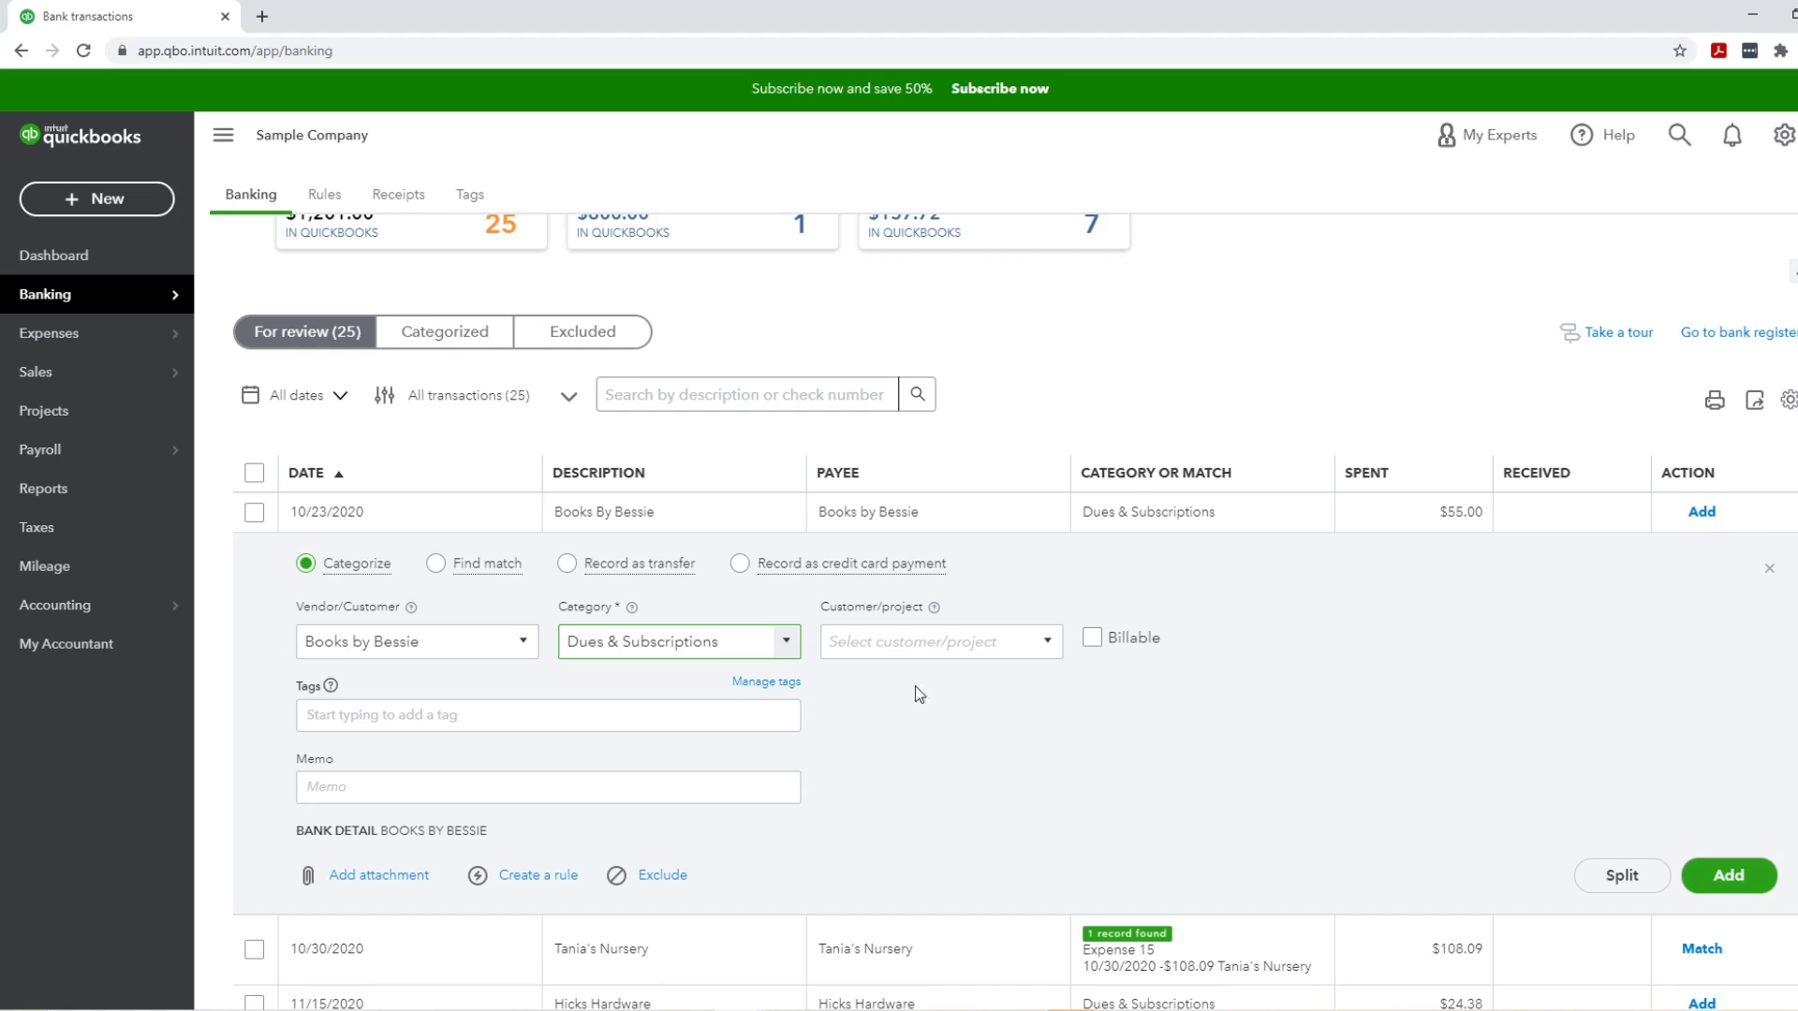
left_click(397, 795)
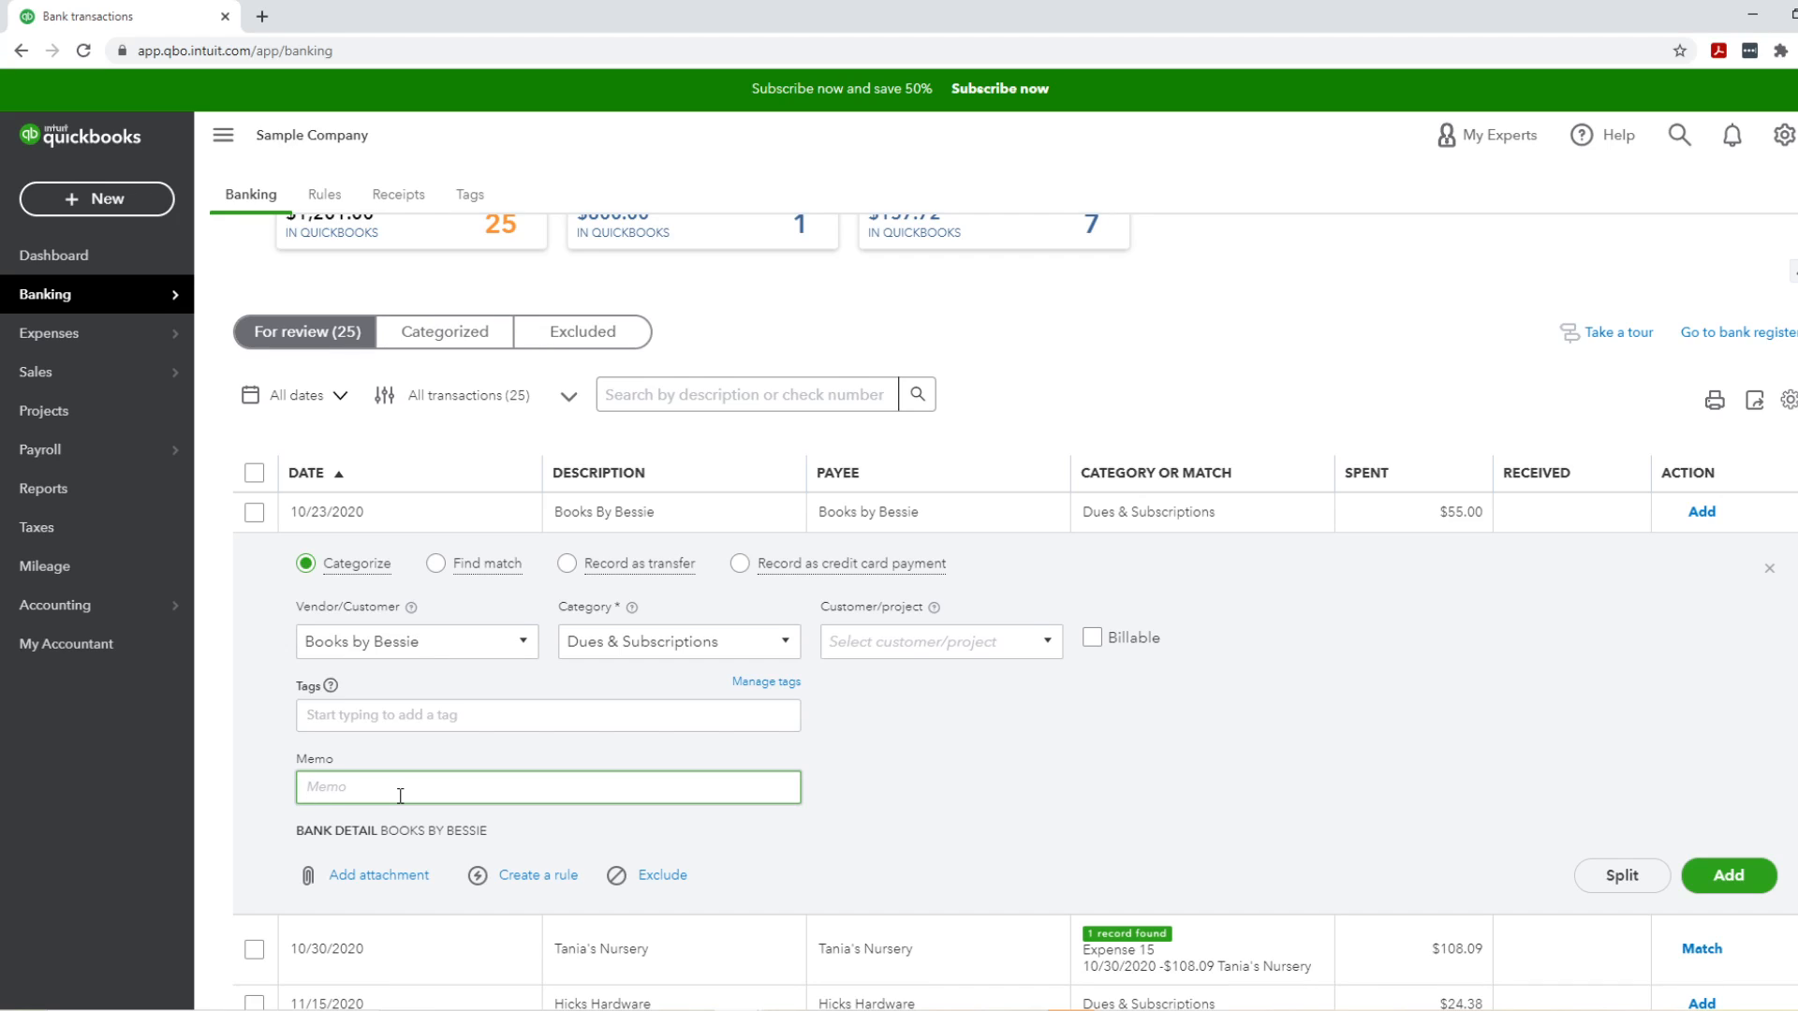
type("for whatever")
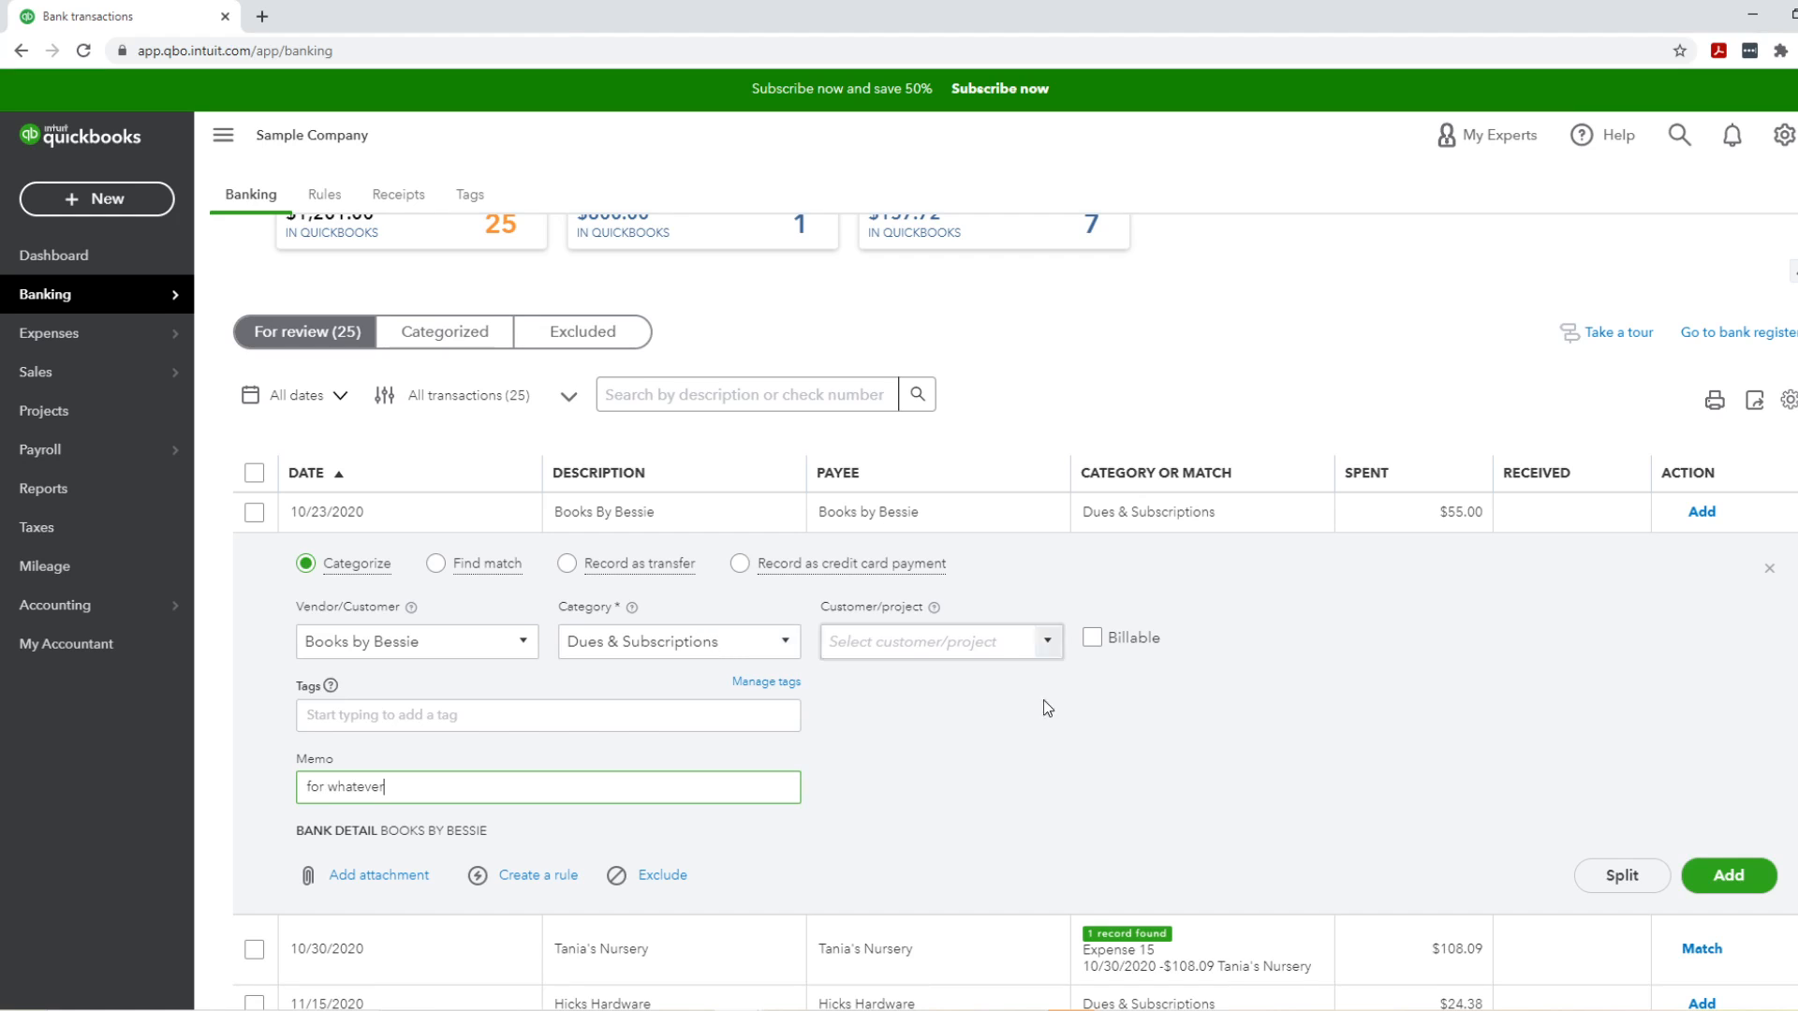
Step: Try splitting the Books By Bessie transaction into 30.00 for Dues & Subscriptions and 25.00 for Advertising
left_click(1620, 876)
left_click(594, 544)
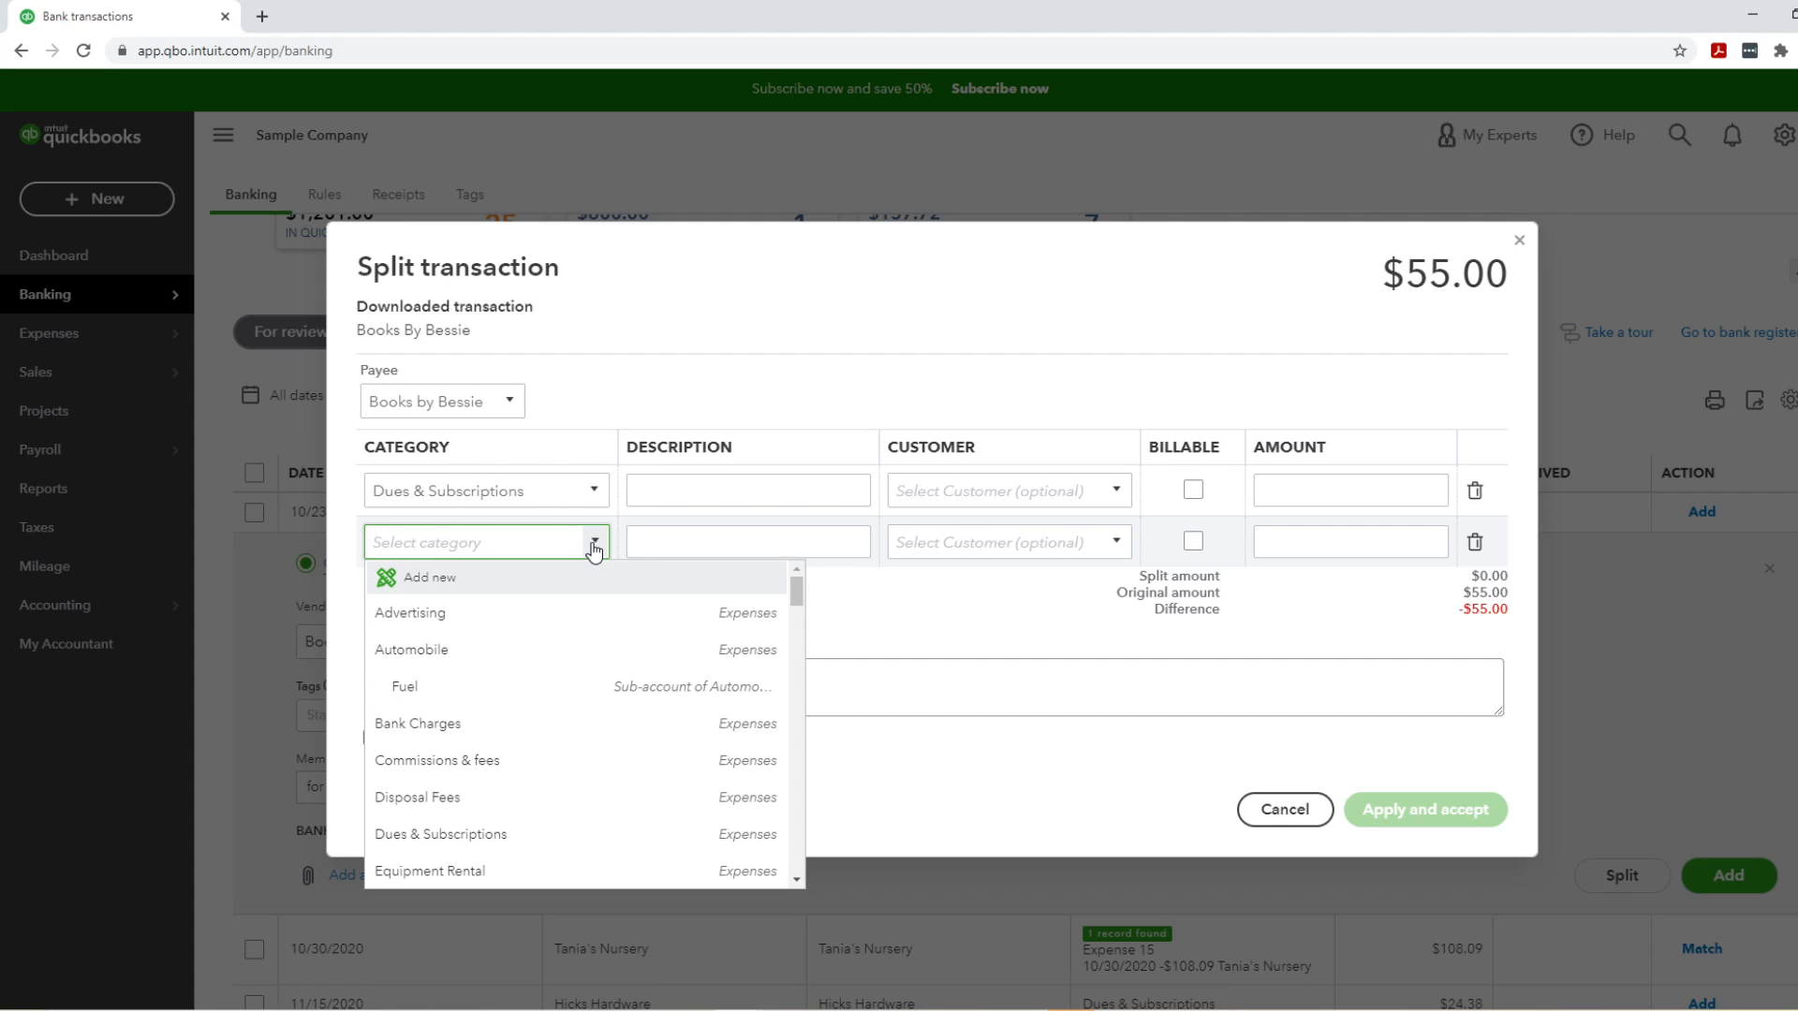
left_click(581, 614)
left_click(1325, 493)
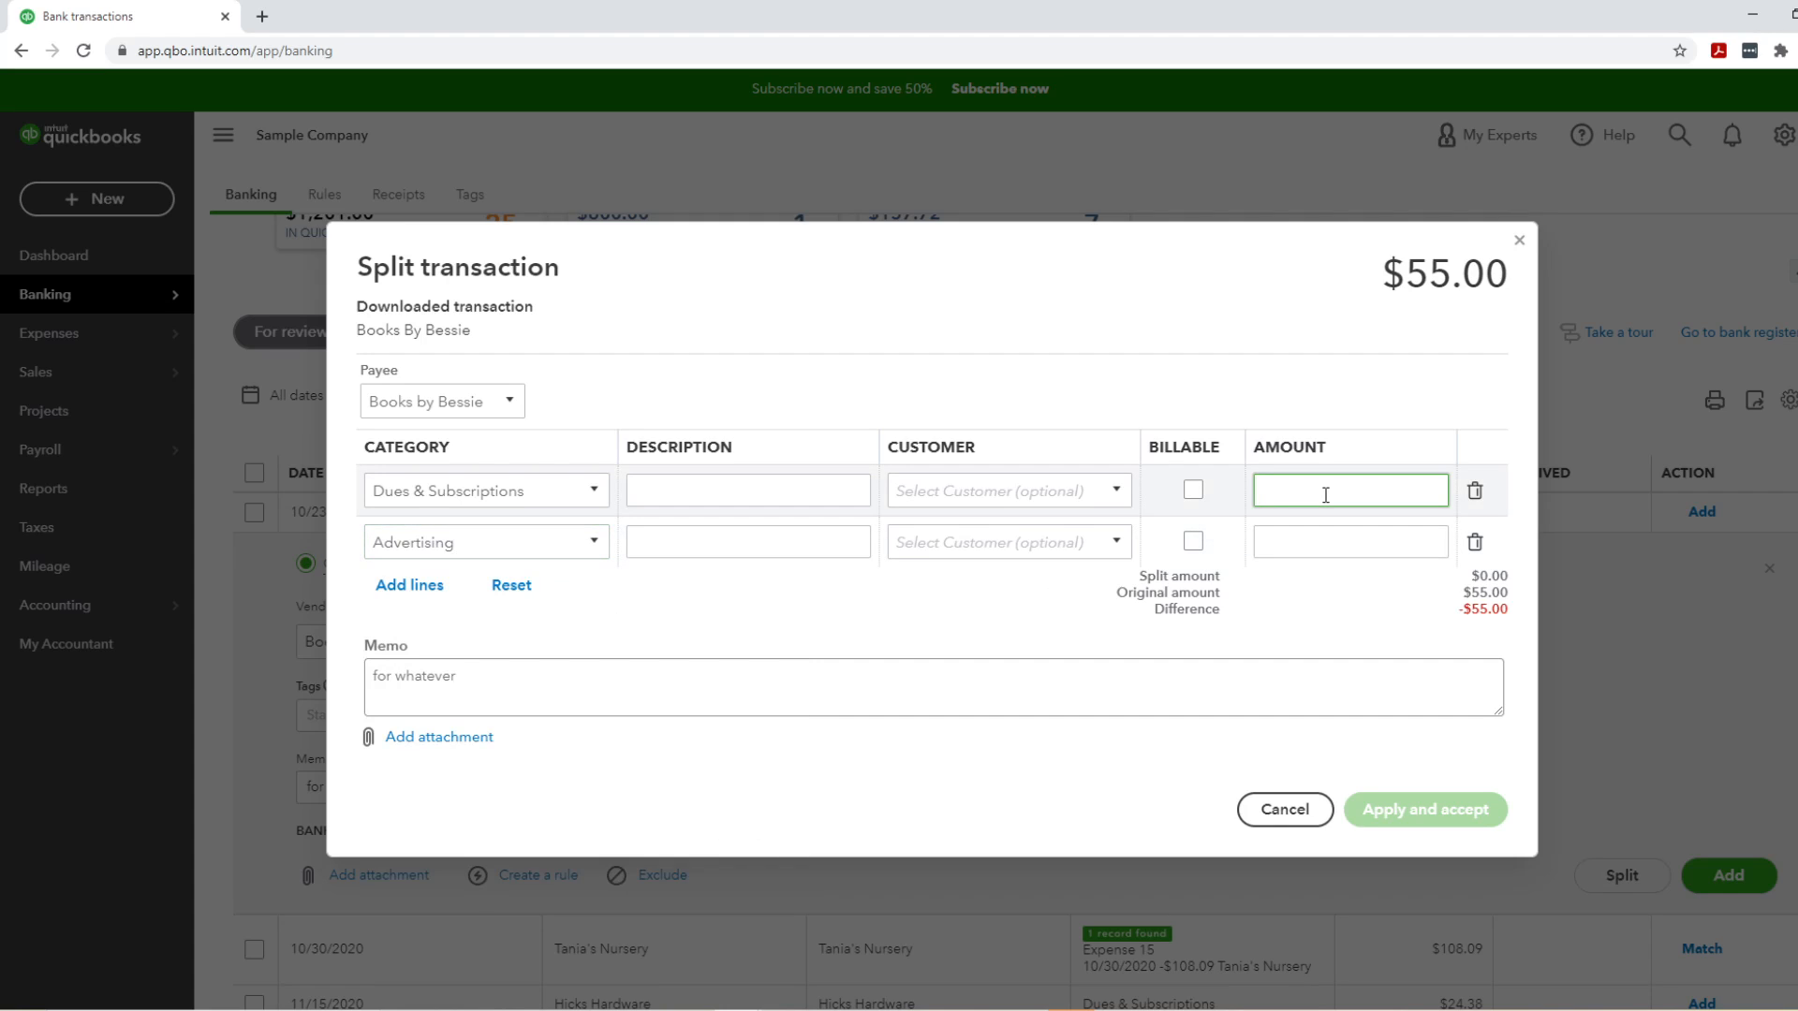
type("30")
left_click(1324, 538)
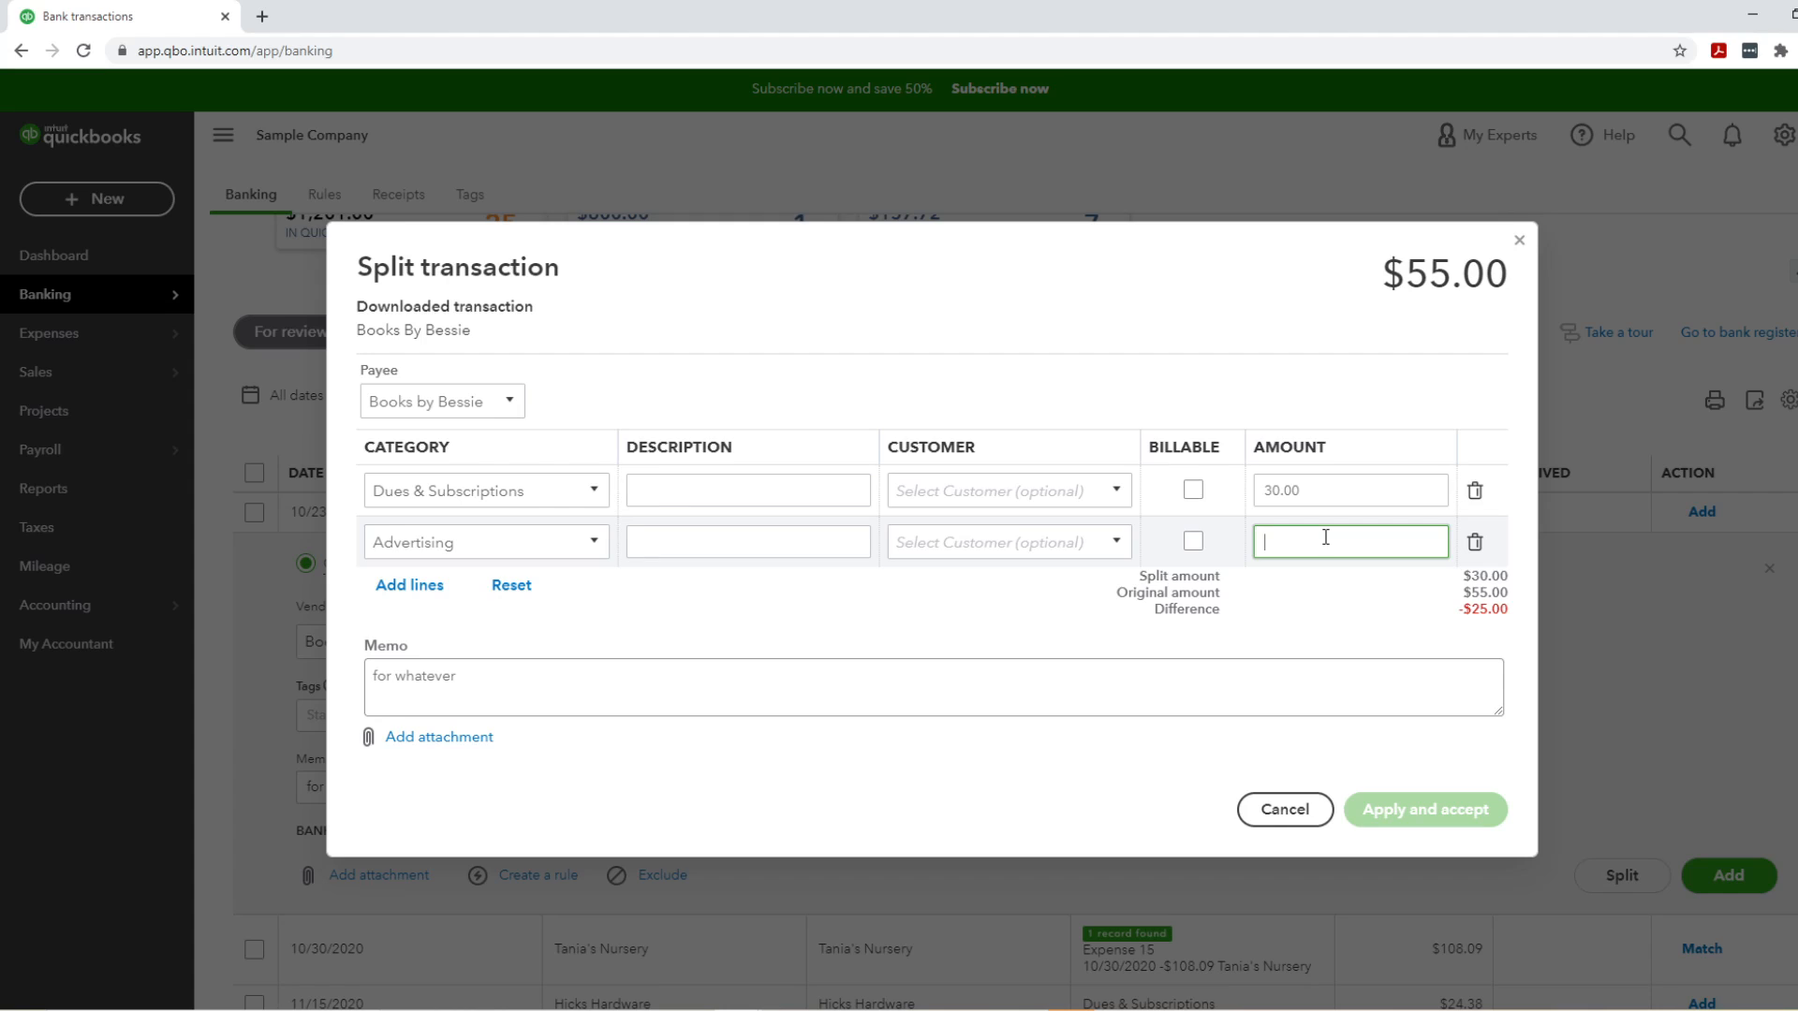
type("25")
key("Tab")
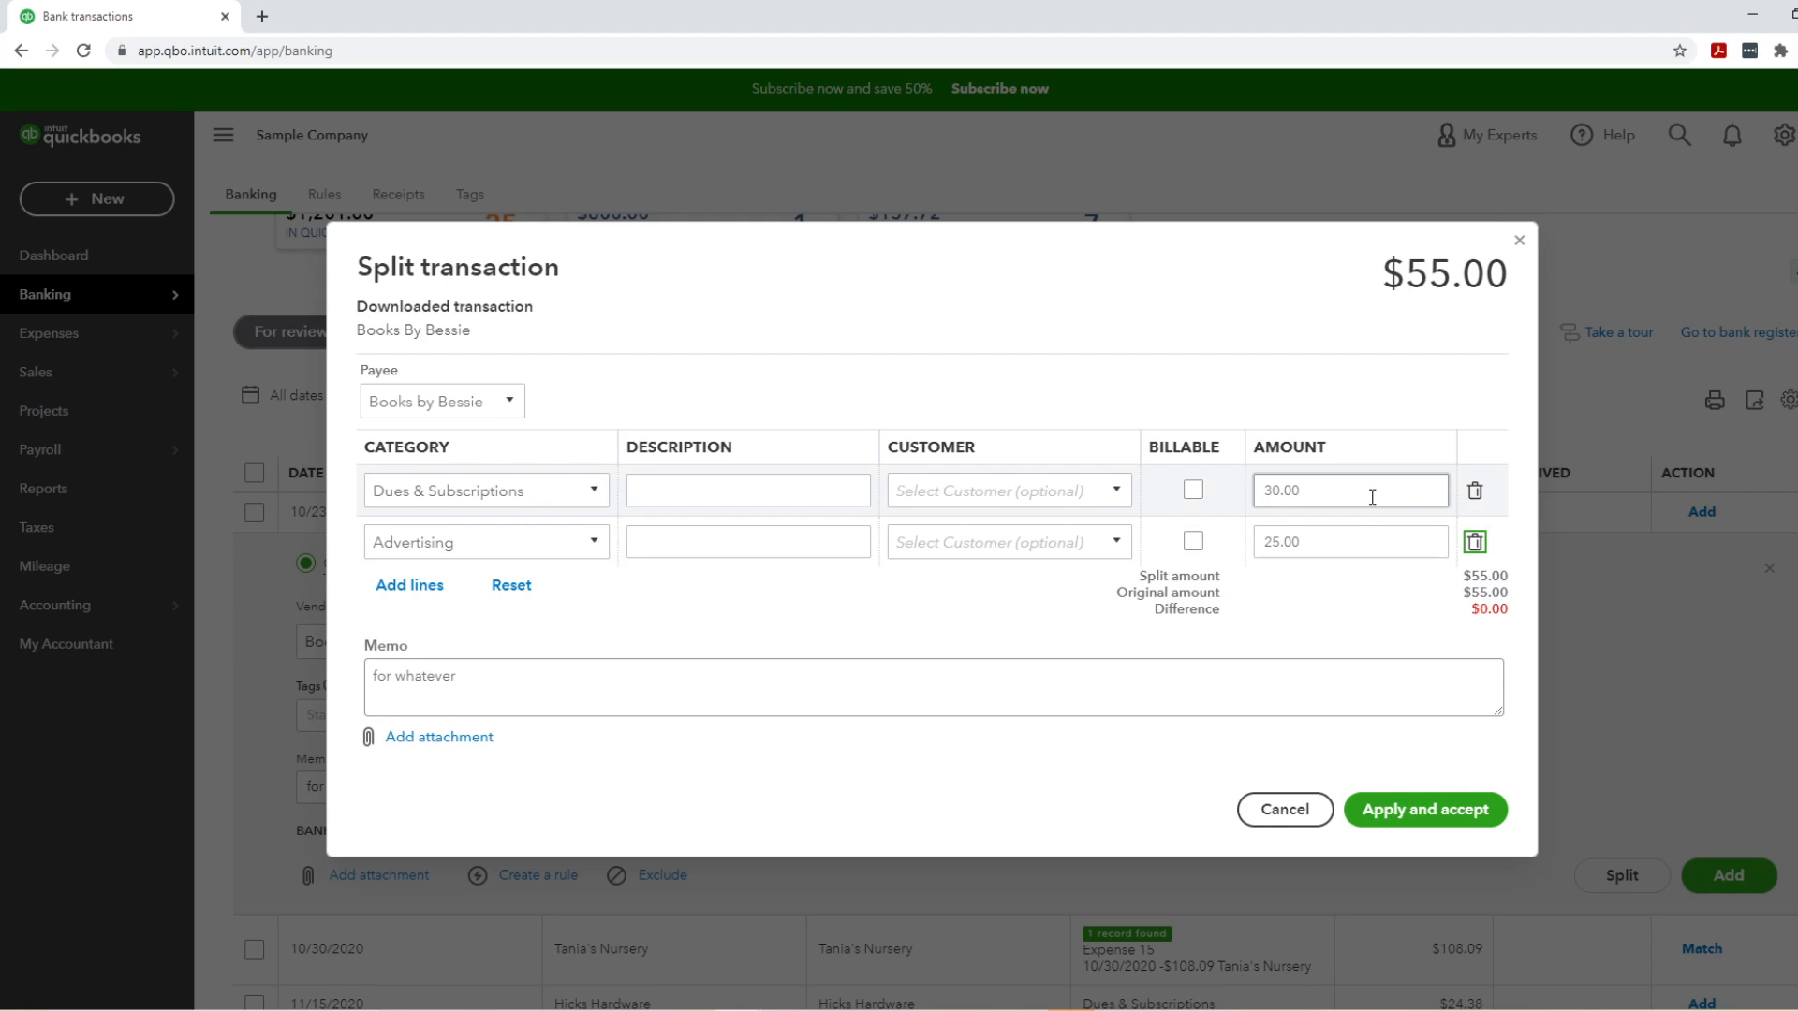
left_click(1519, 245)
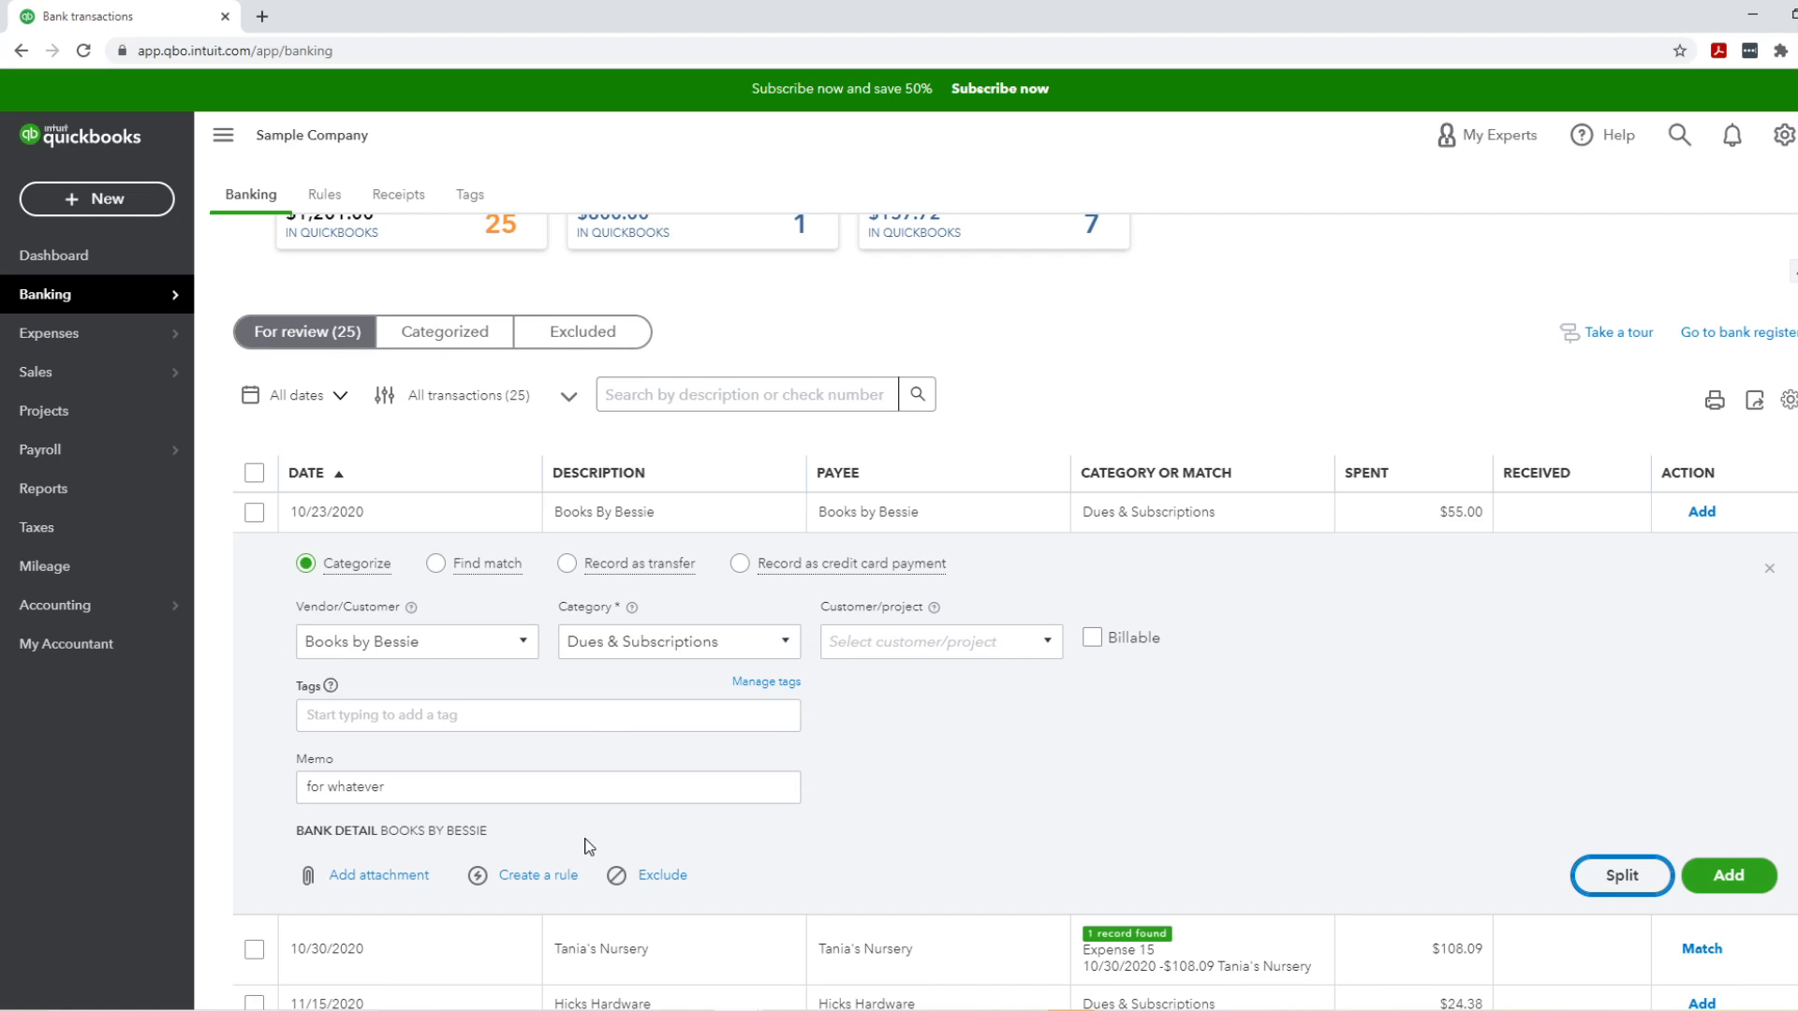
Step: Start a new bank rule from the Books By Bessie transaction and name it "books by bessie"
left_click(556, 878)
left_click(1450, 211)
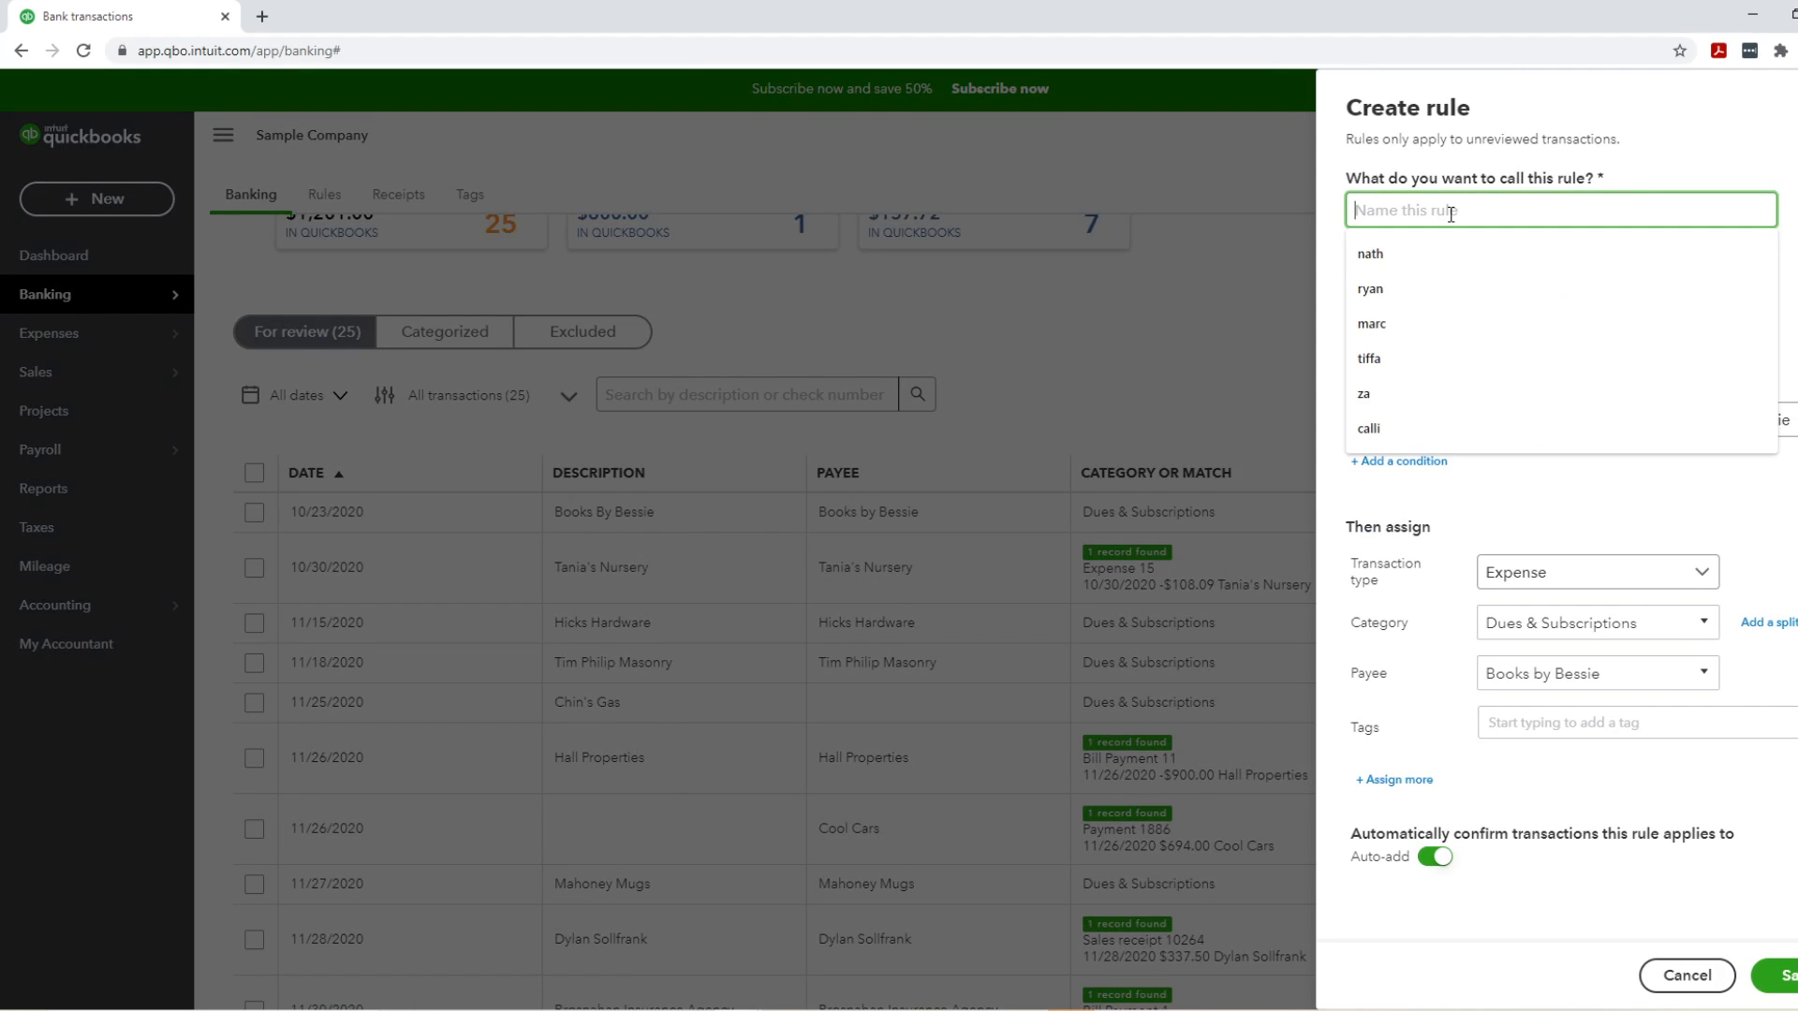
type("bo")
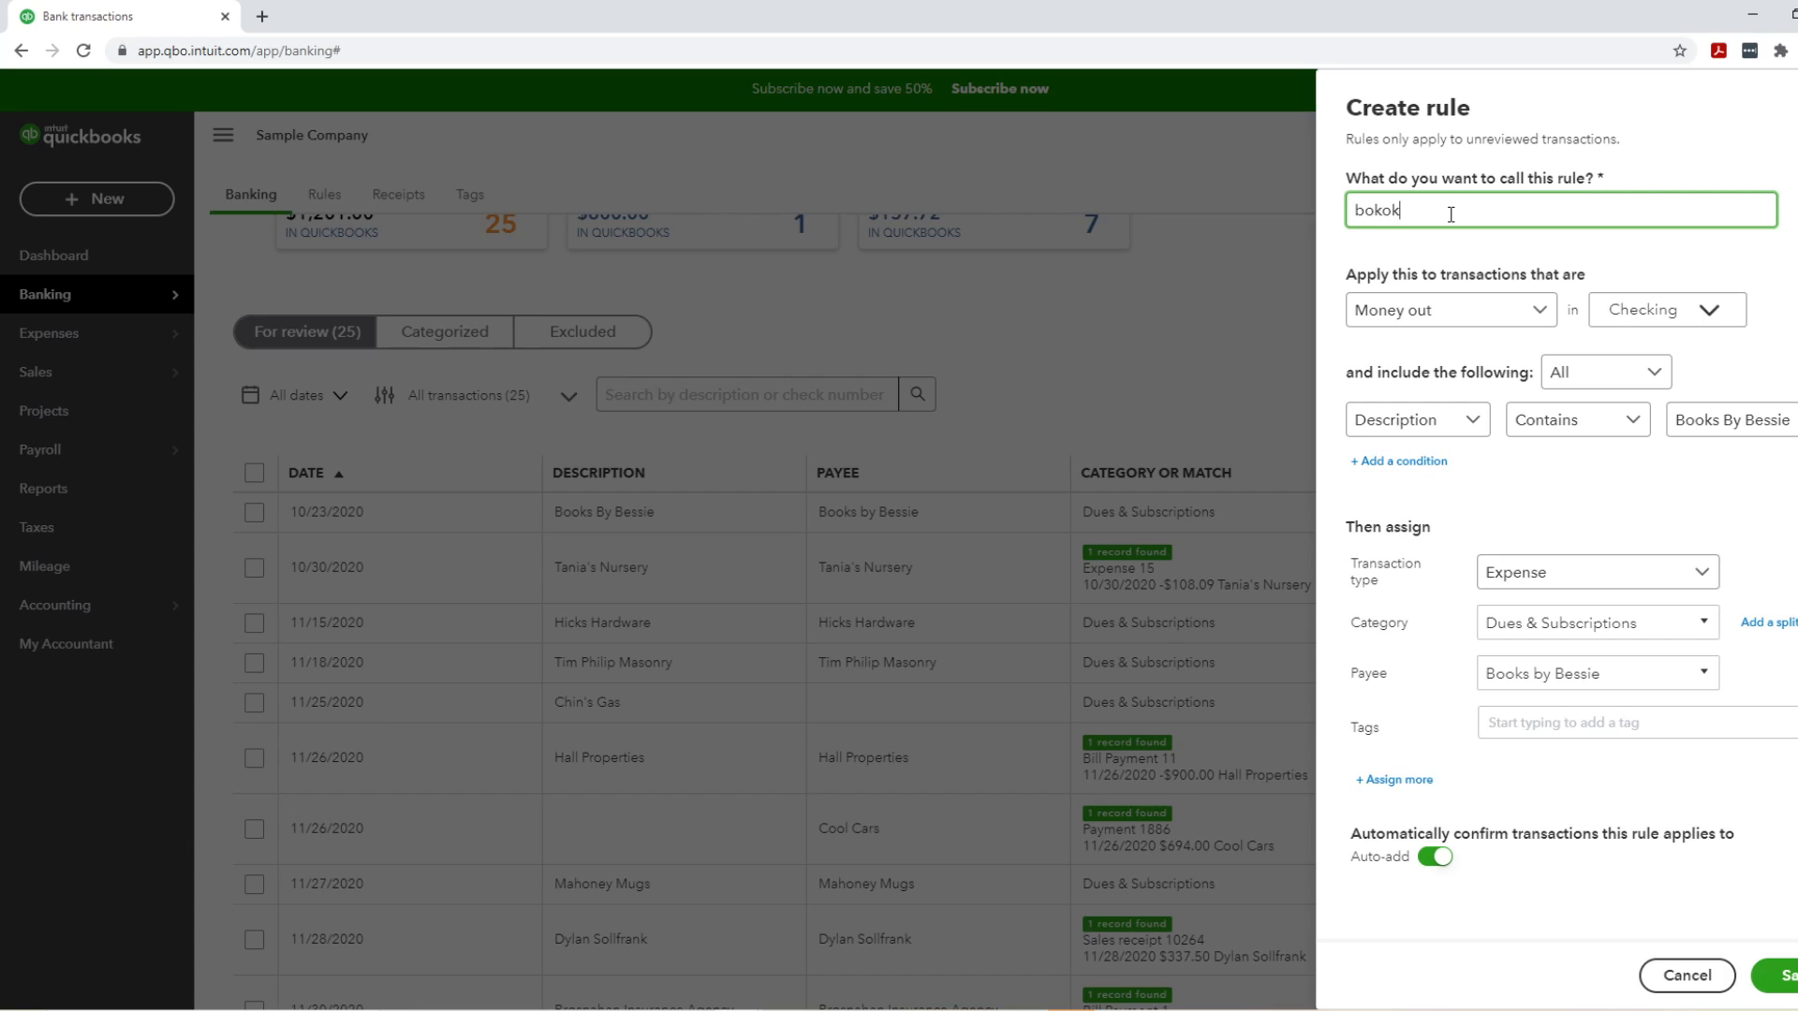
type("oks by bessie")
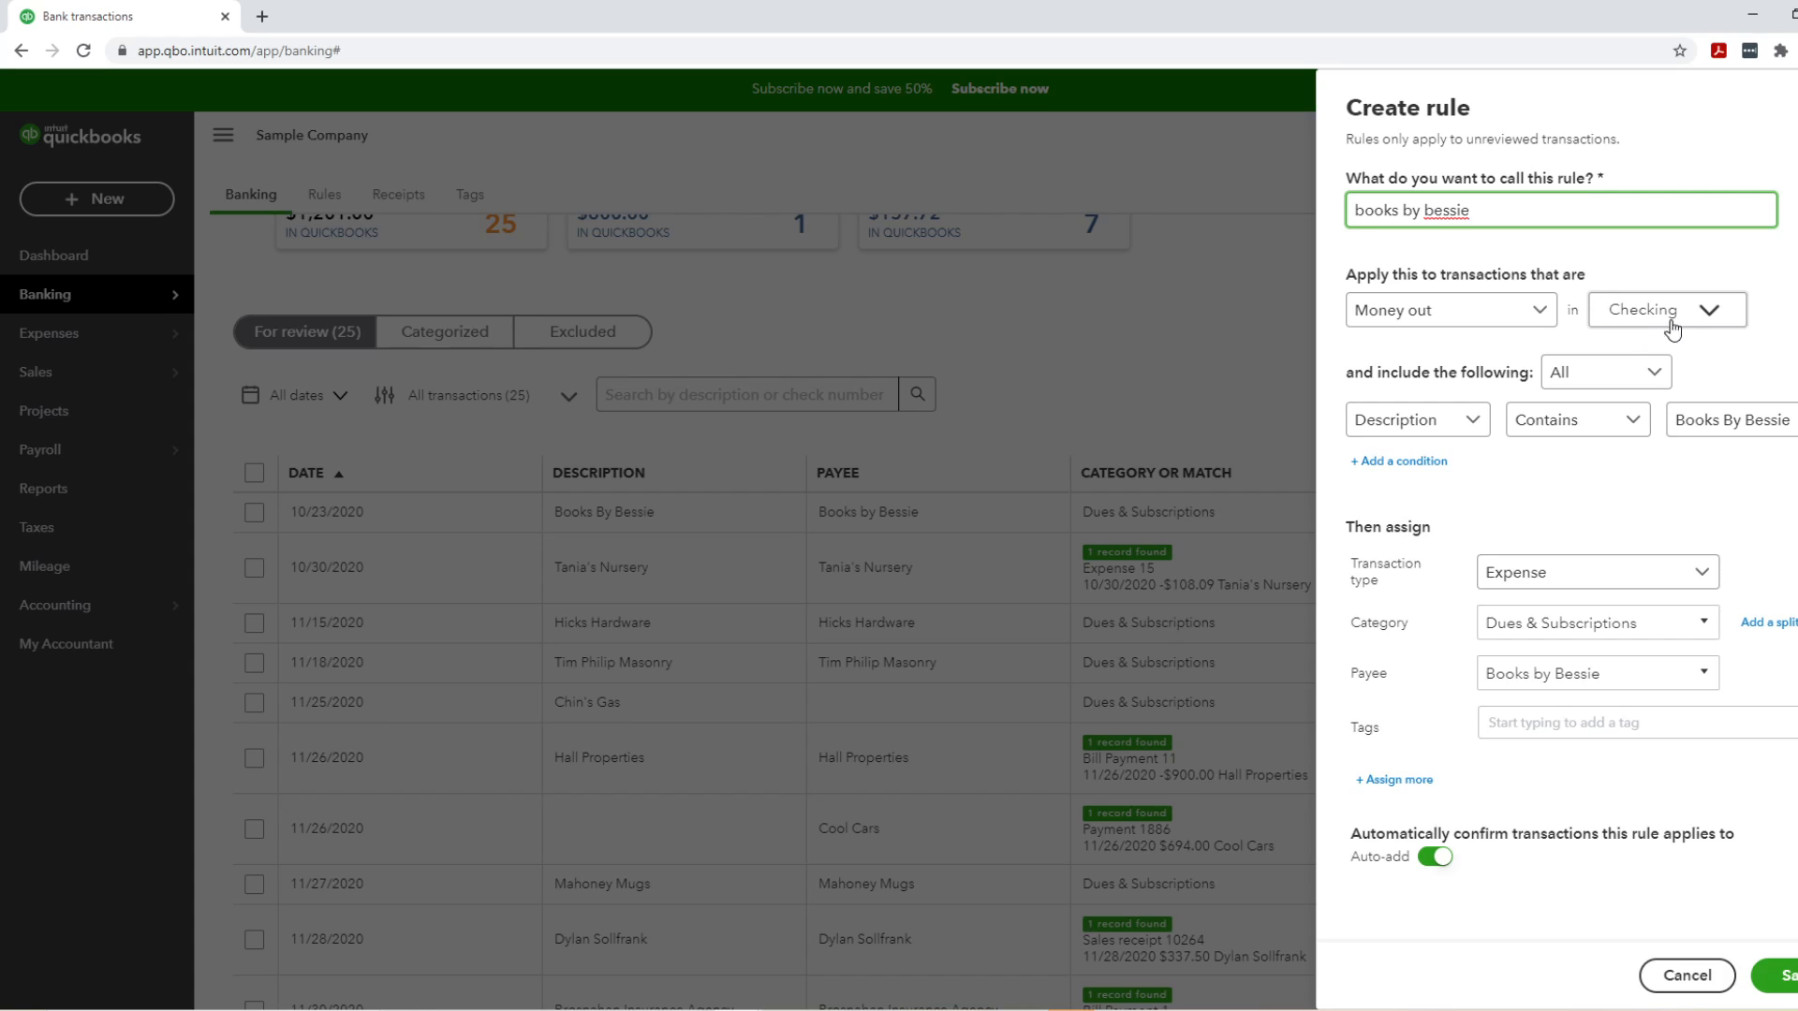
Step: Look through the bank accounts that the rule can apply to, keeping Checking selected
left_click(1702, 320)
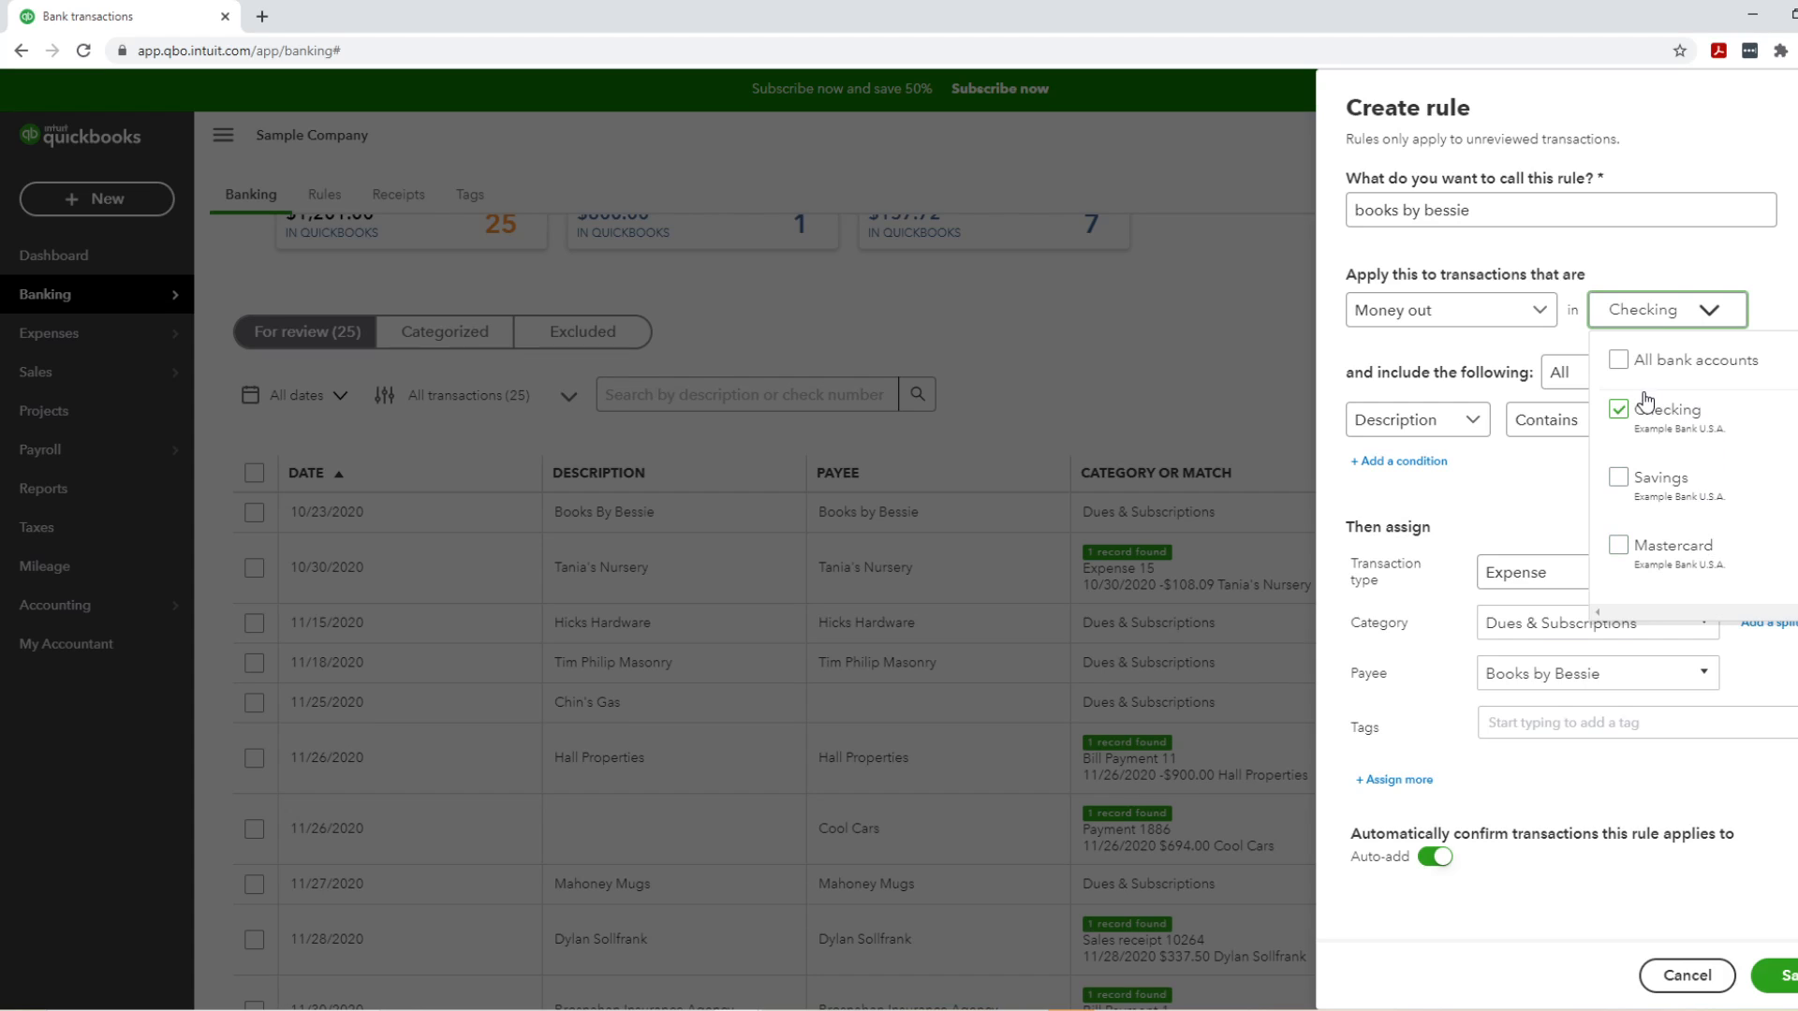
left_click(1619, 367)
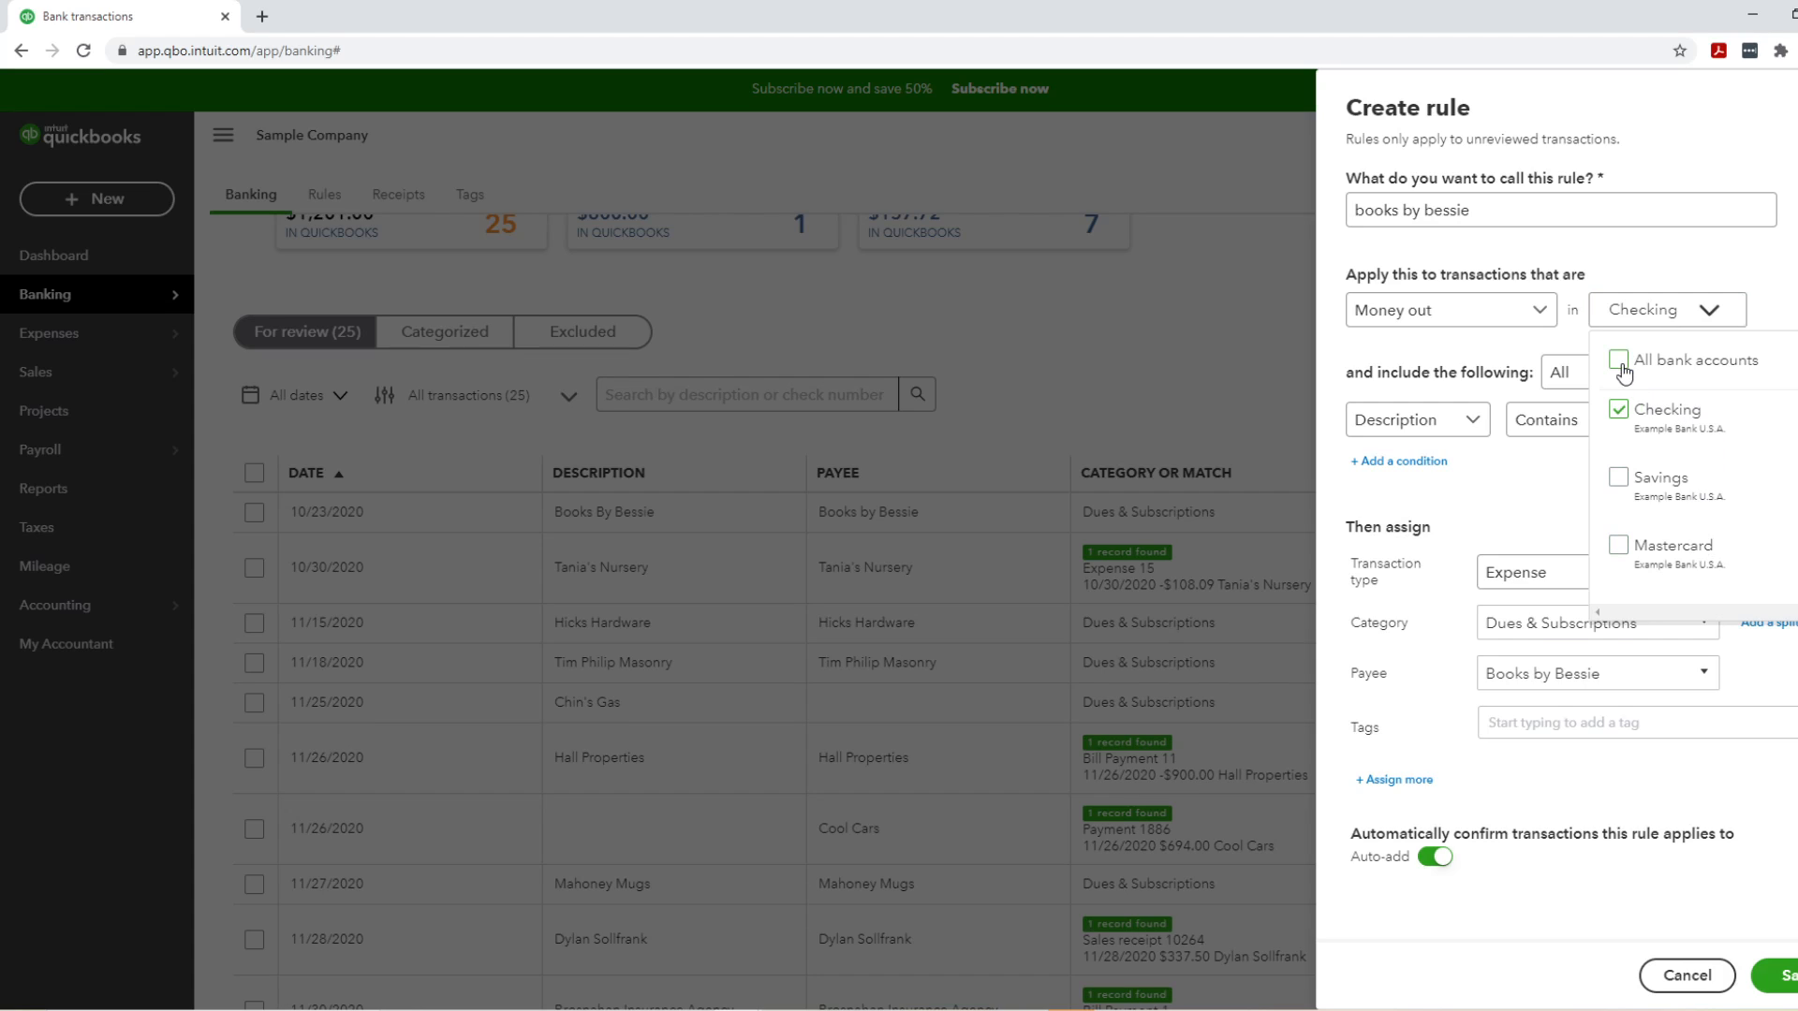
left_click(1620, 480)
left_click(1607, 546)
left_click(1600, 312)
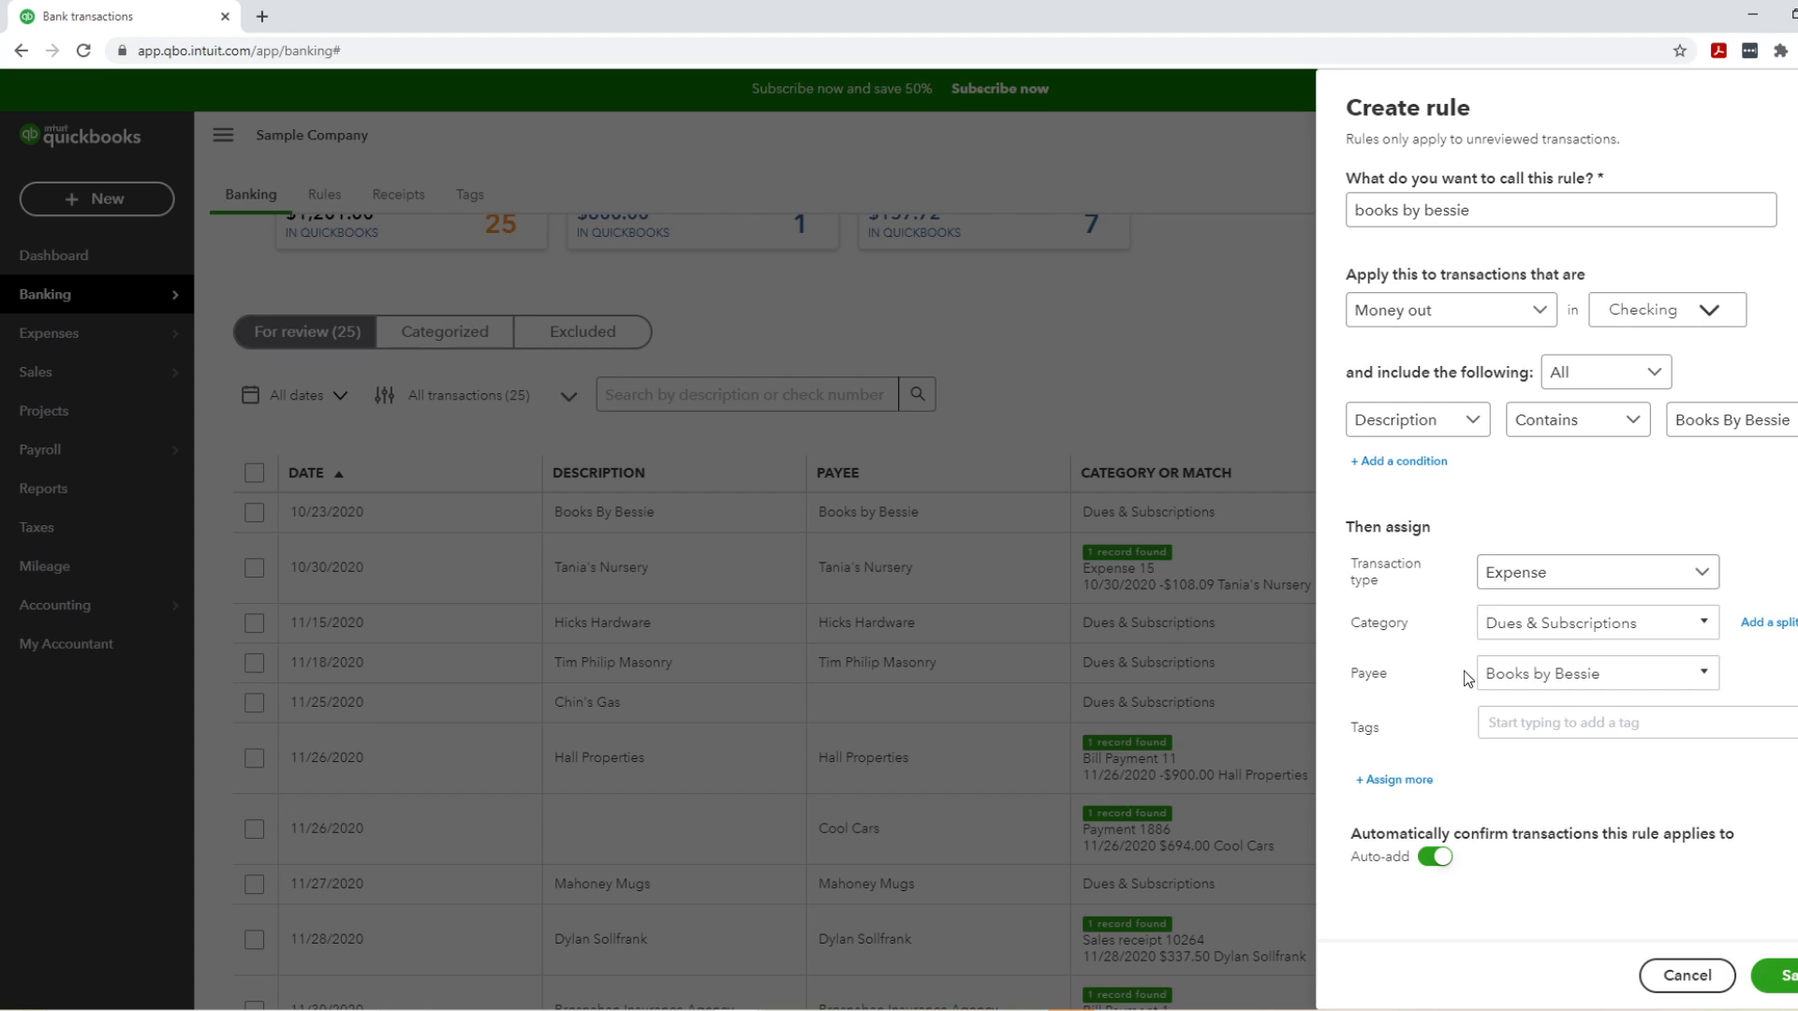
Step: Save the rule with Auto-add turned off and add the Books By Bessie transaction to the books
left_click(1643, 674)
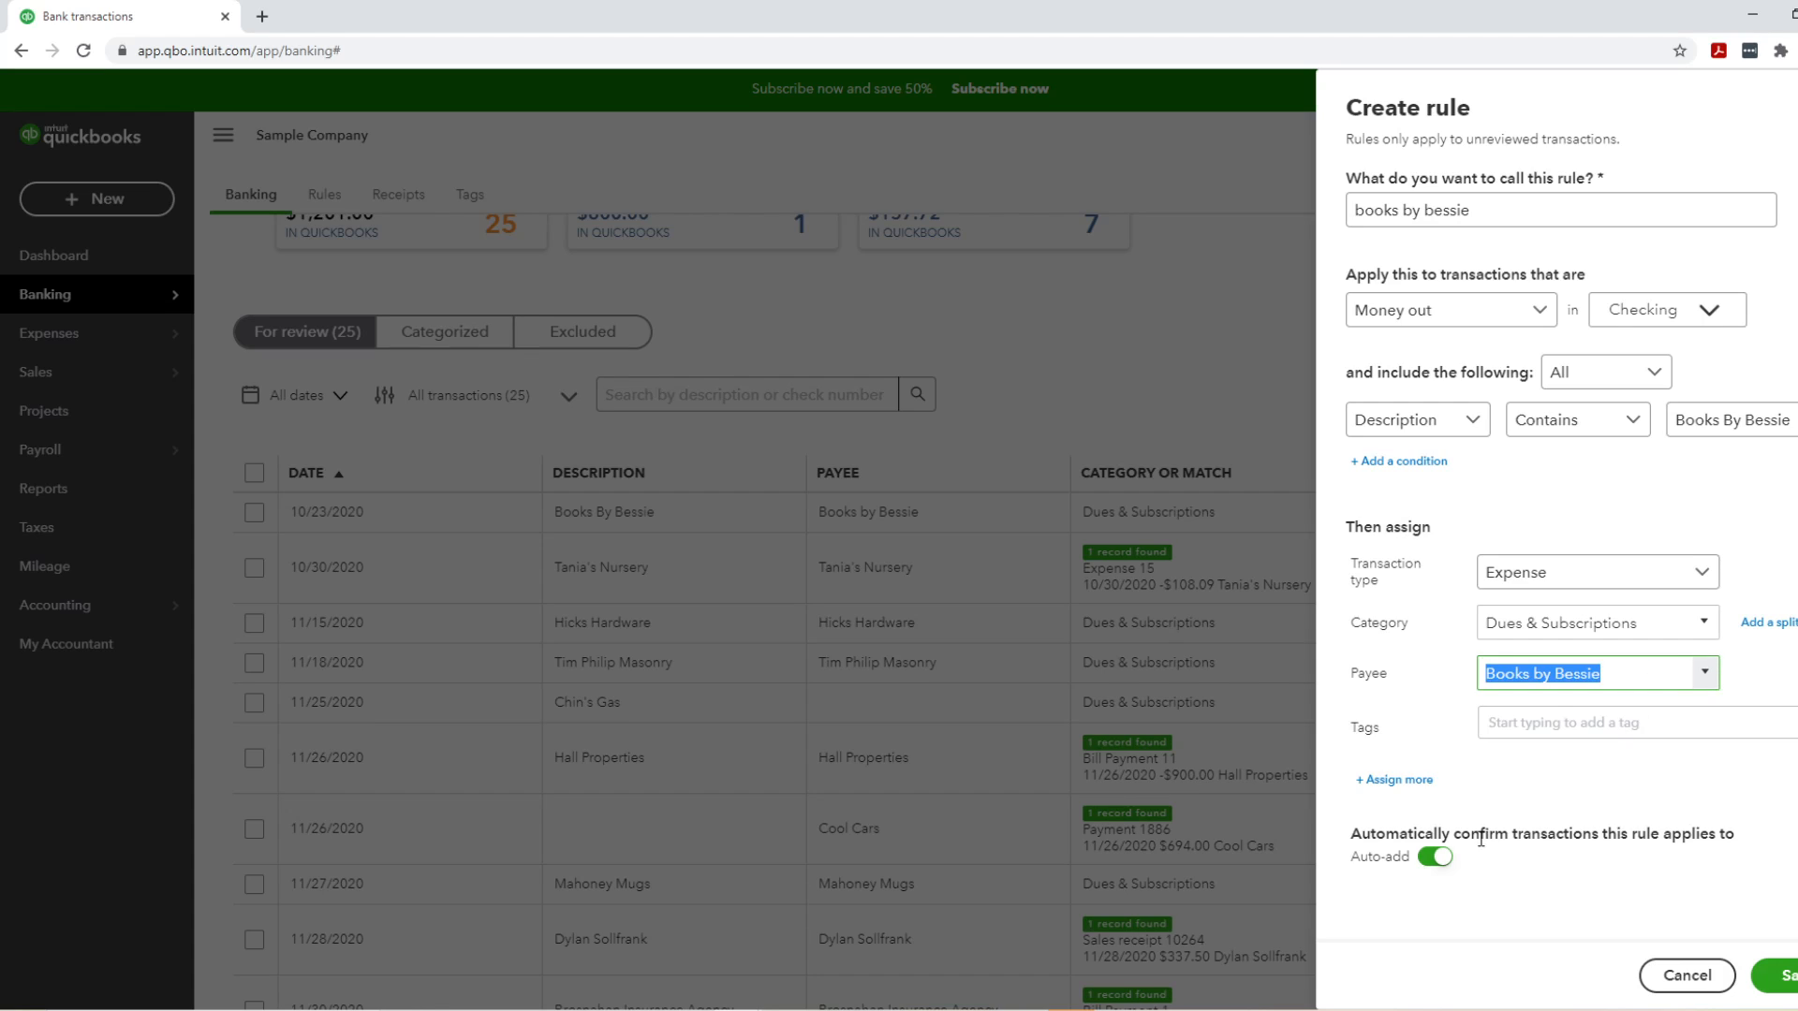
left_click(1438, 857)
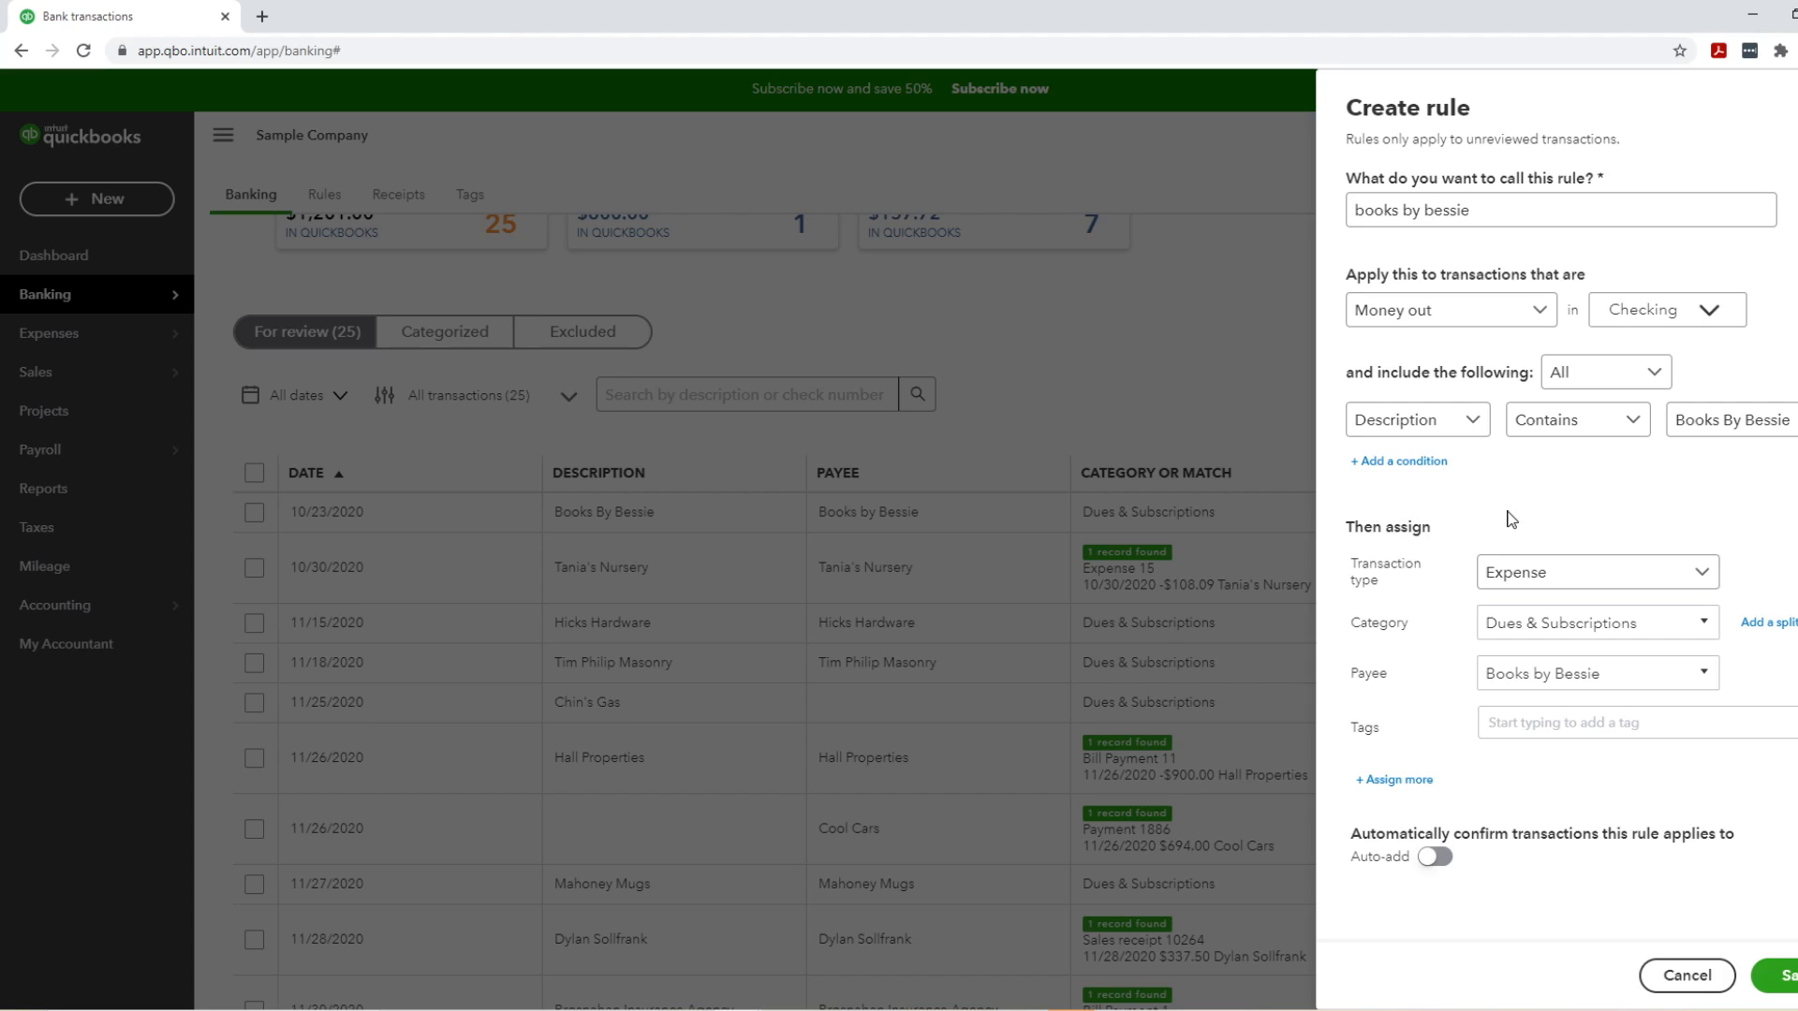
left_click(1779, 974)
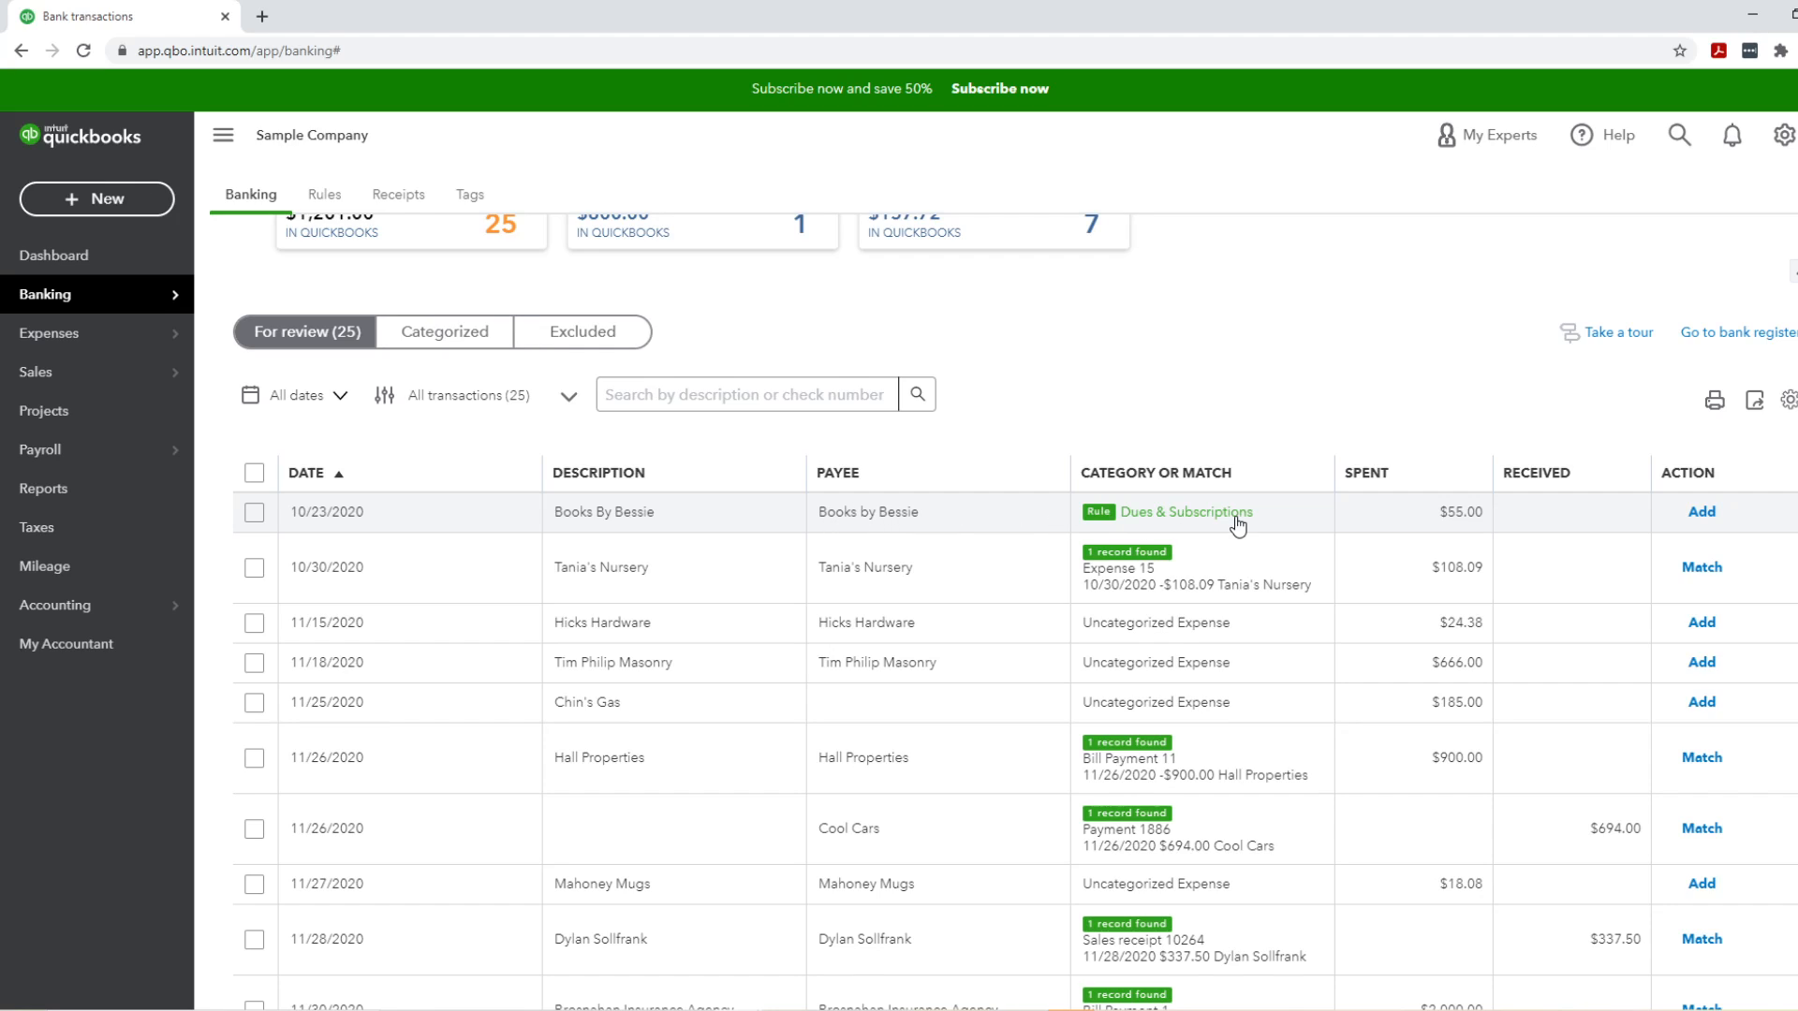
left_click(1705, 514)
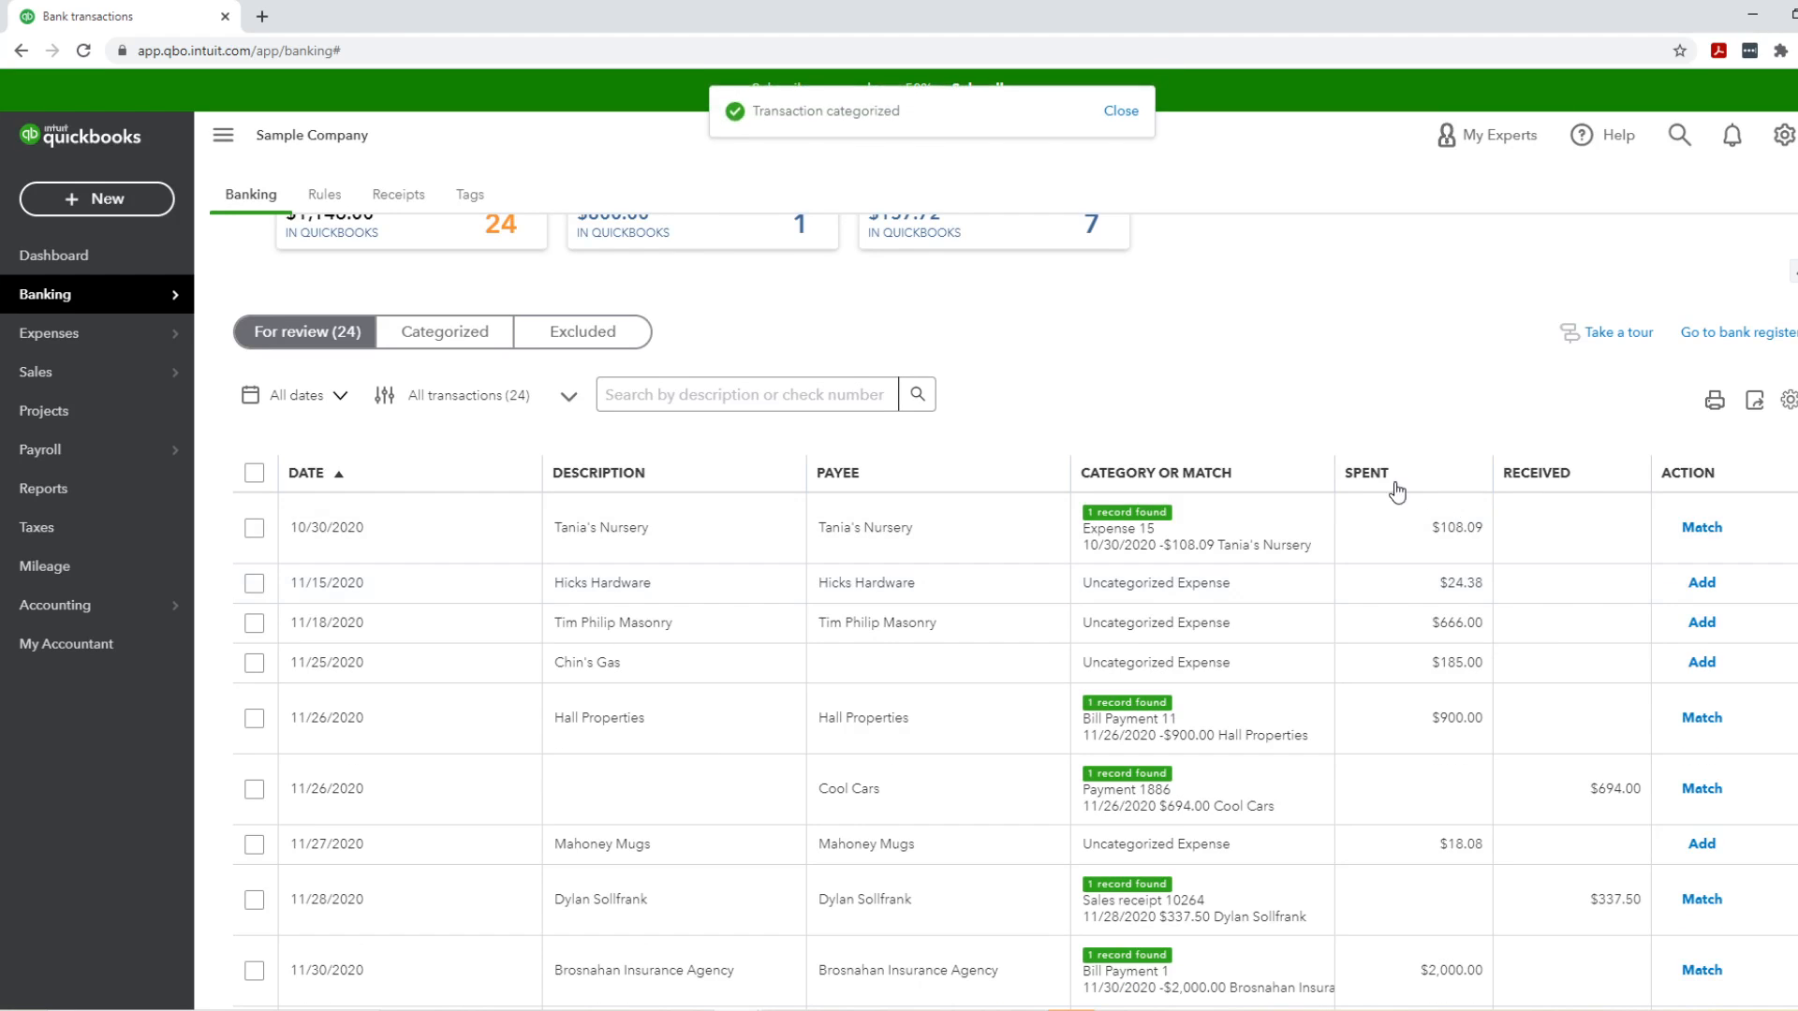
Step: Review the Expense 15 record suggested as a match for the 10/30/2020 Tania's Nursery transaction and return to the bank feed
scroll(1358, 496, "up", 2)
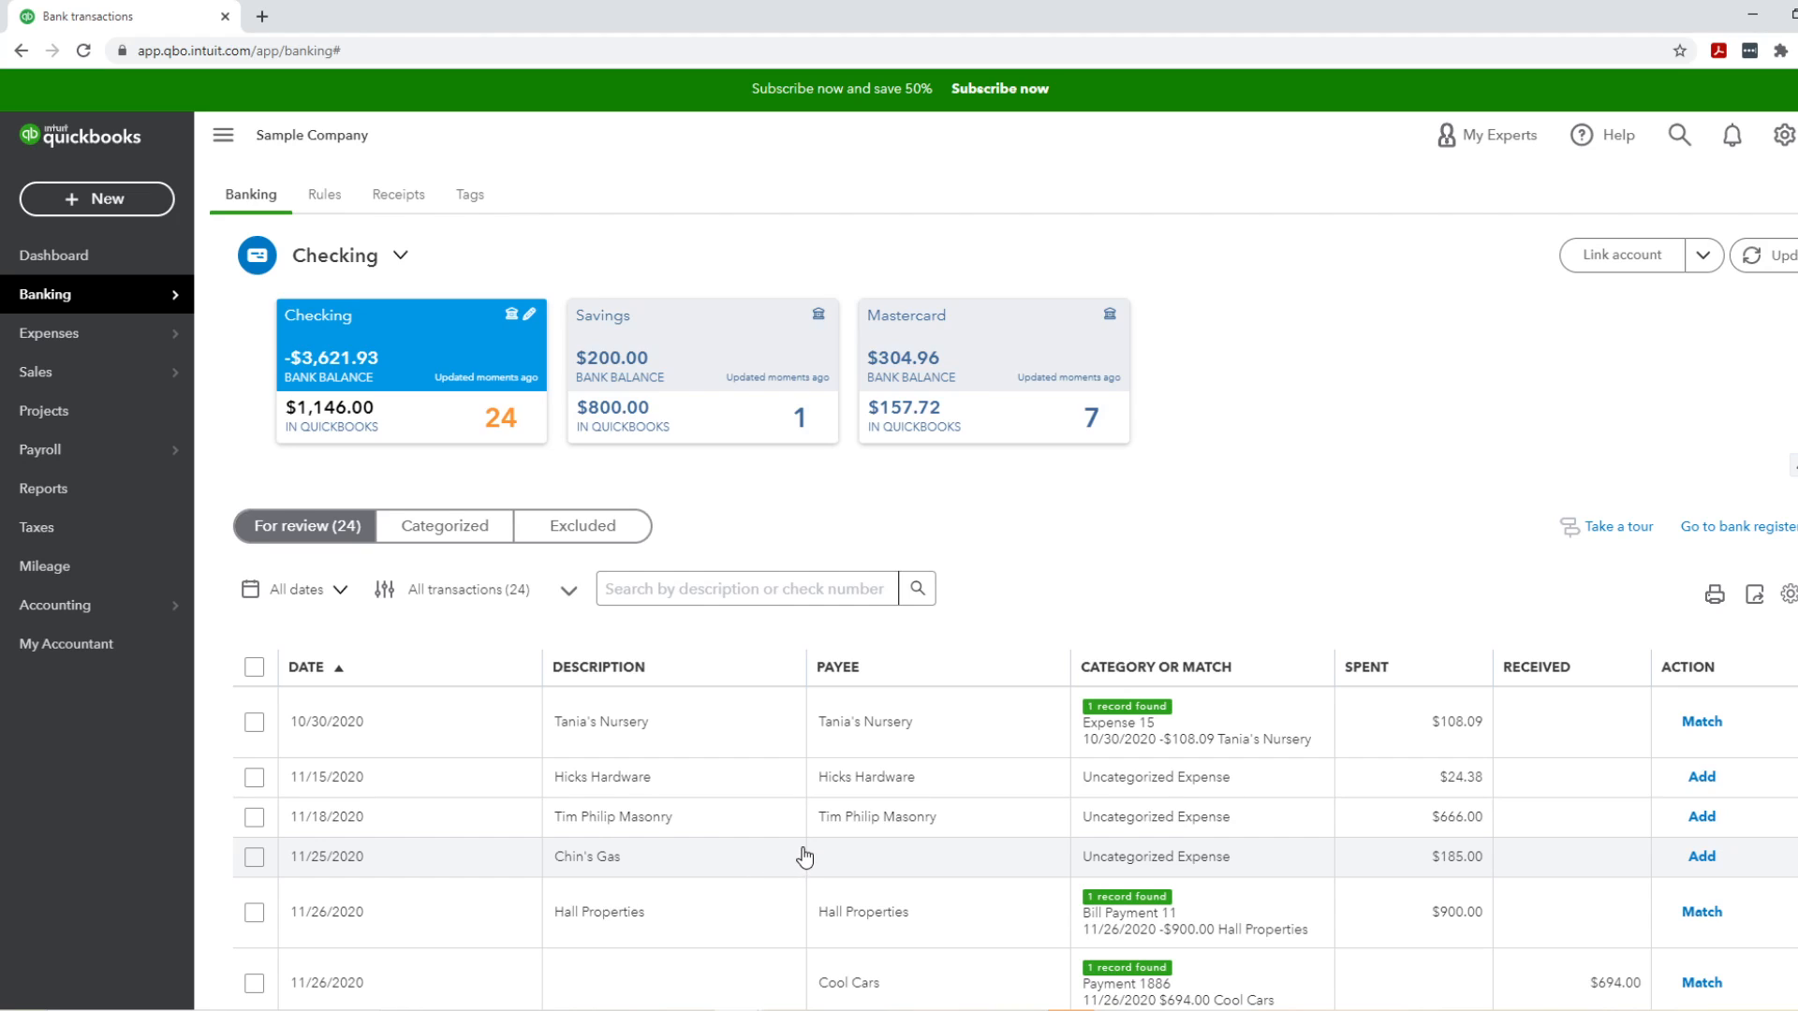
scroll(929, 766, "down", 1)
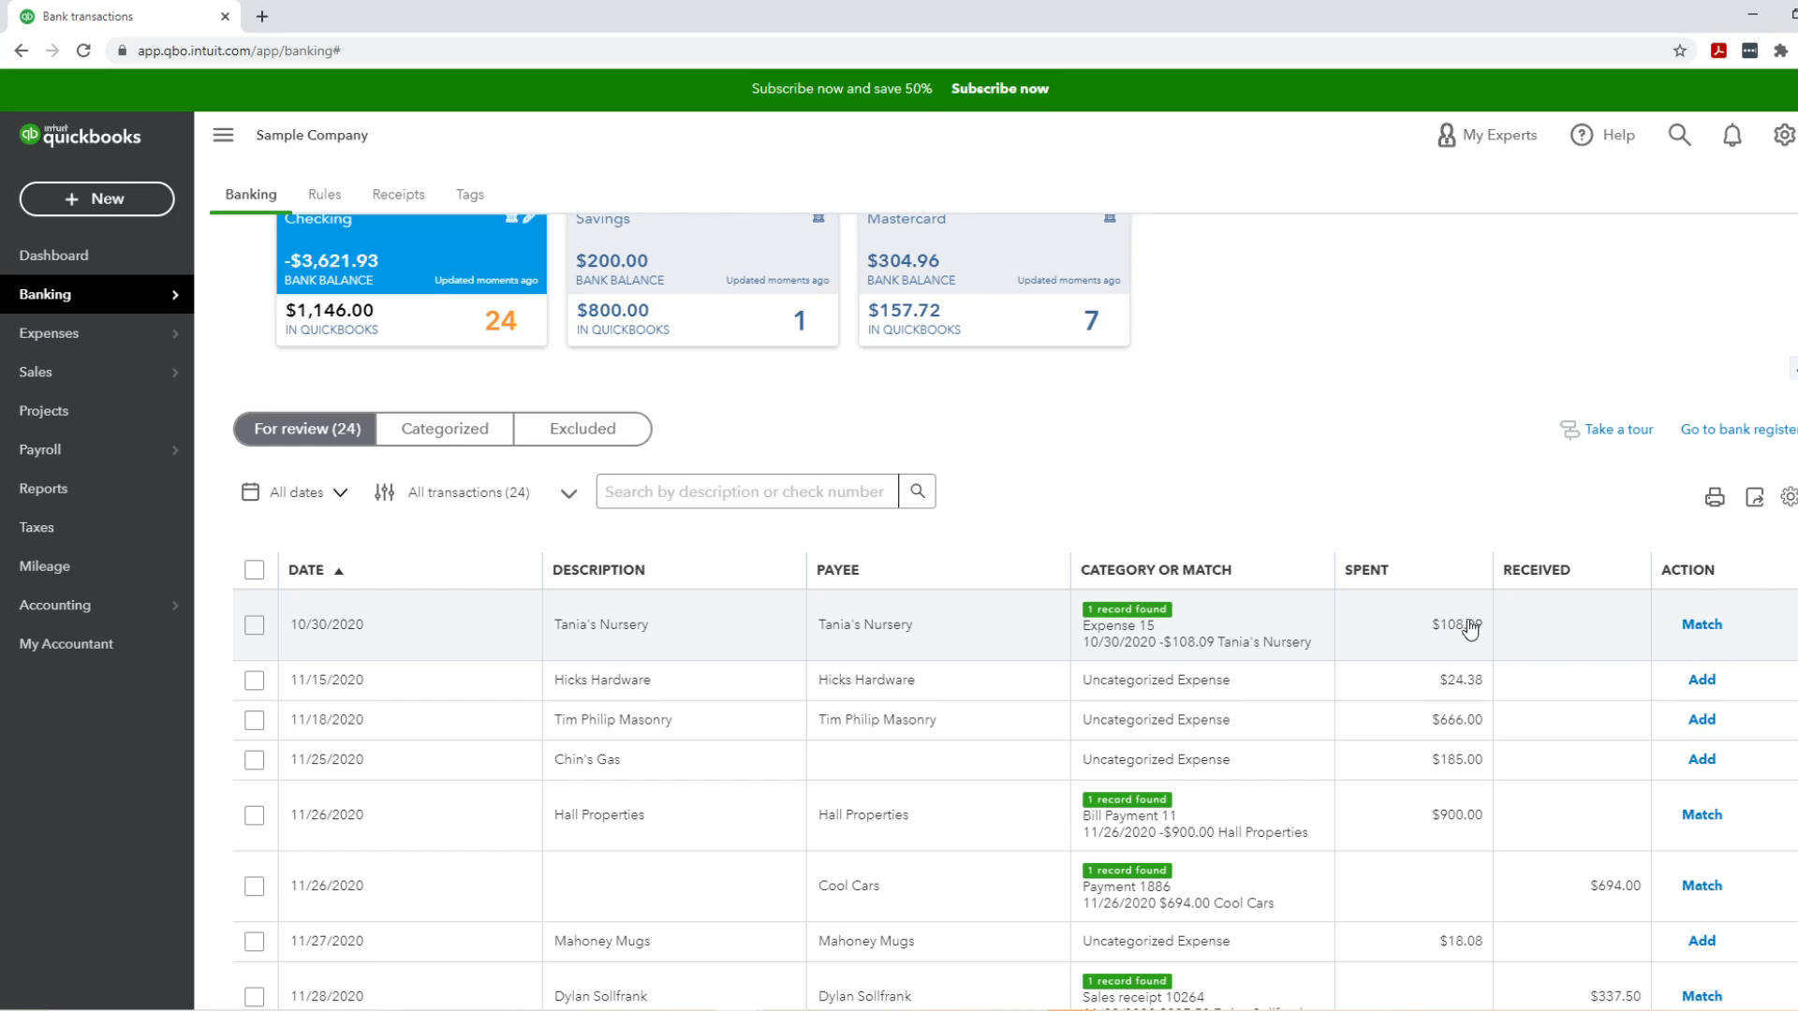
left_click(1257, 634)
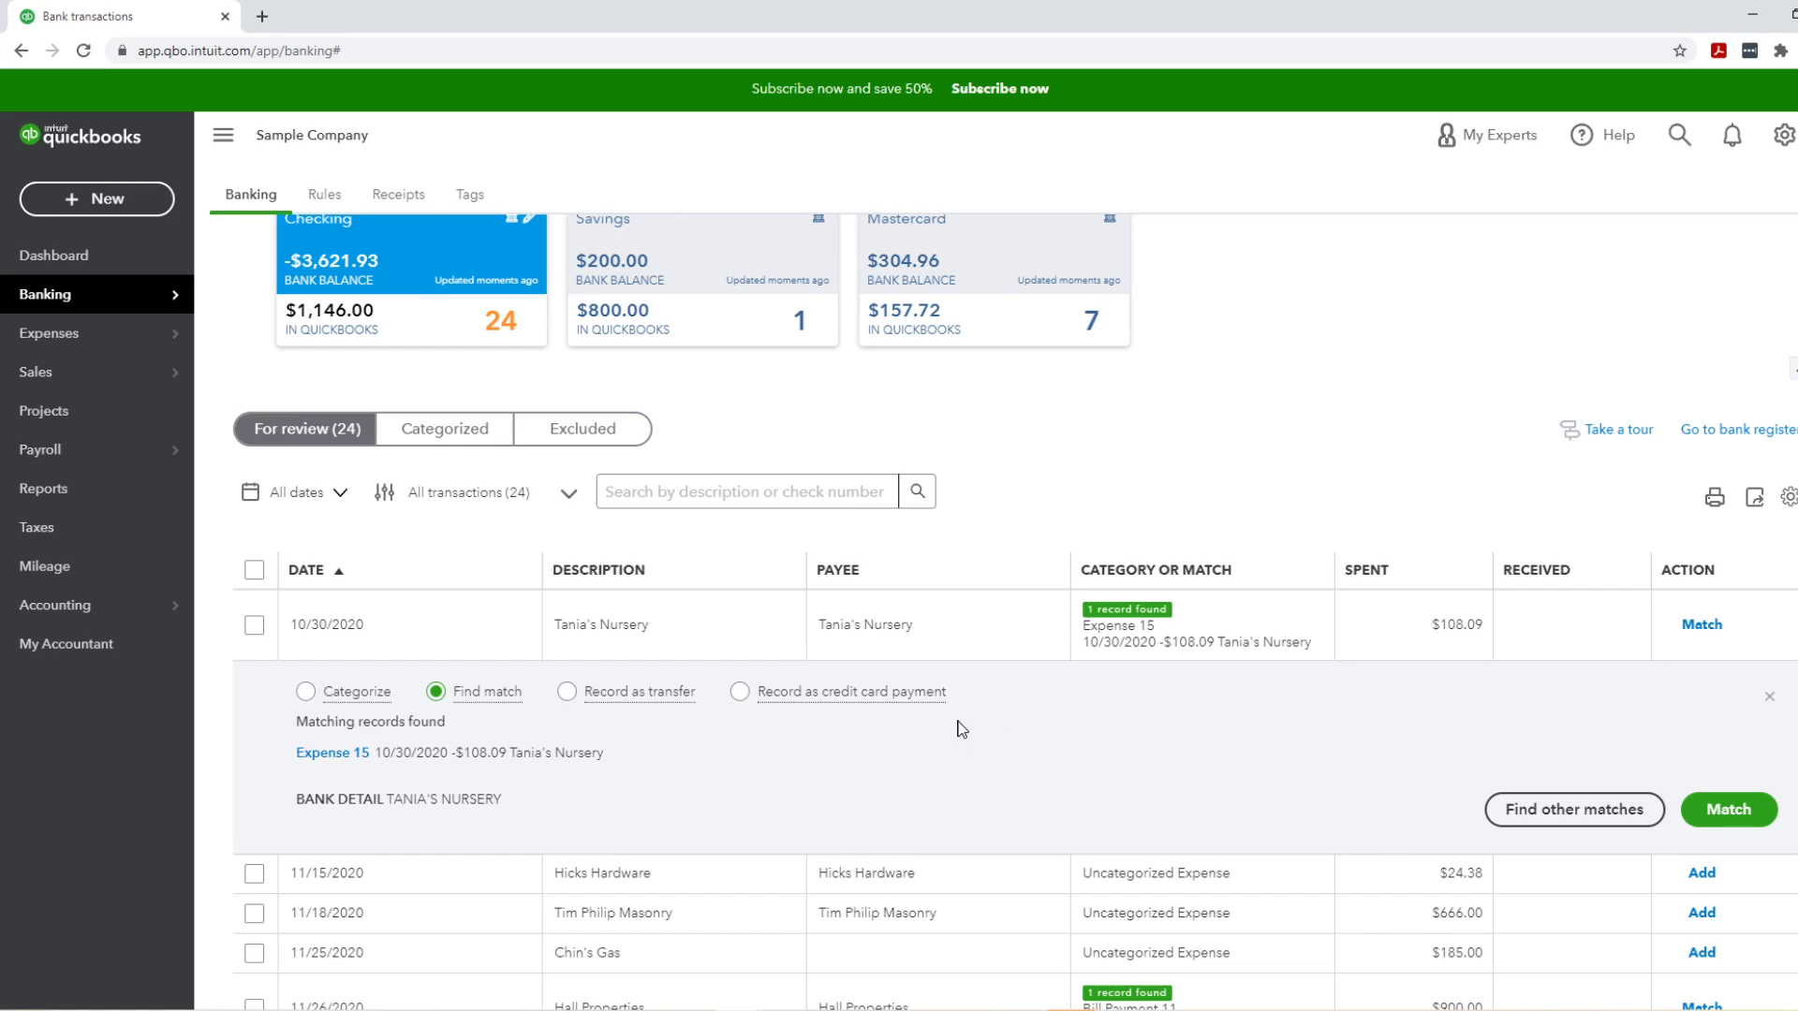
left_click(361, 761)
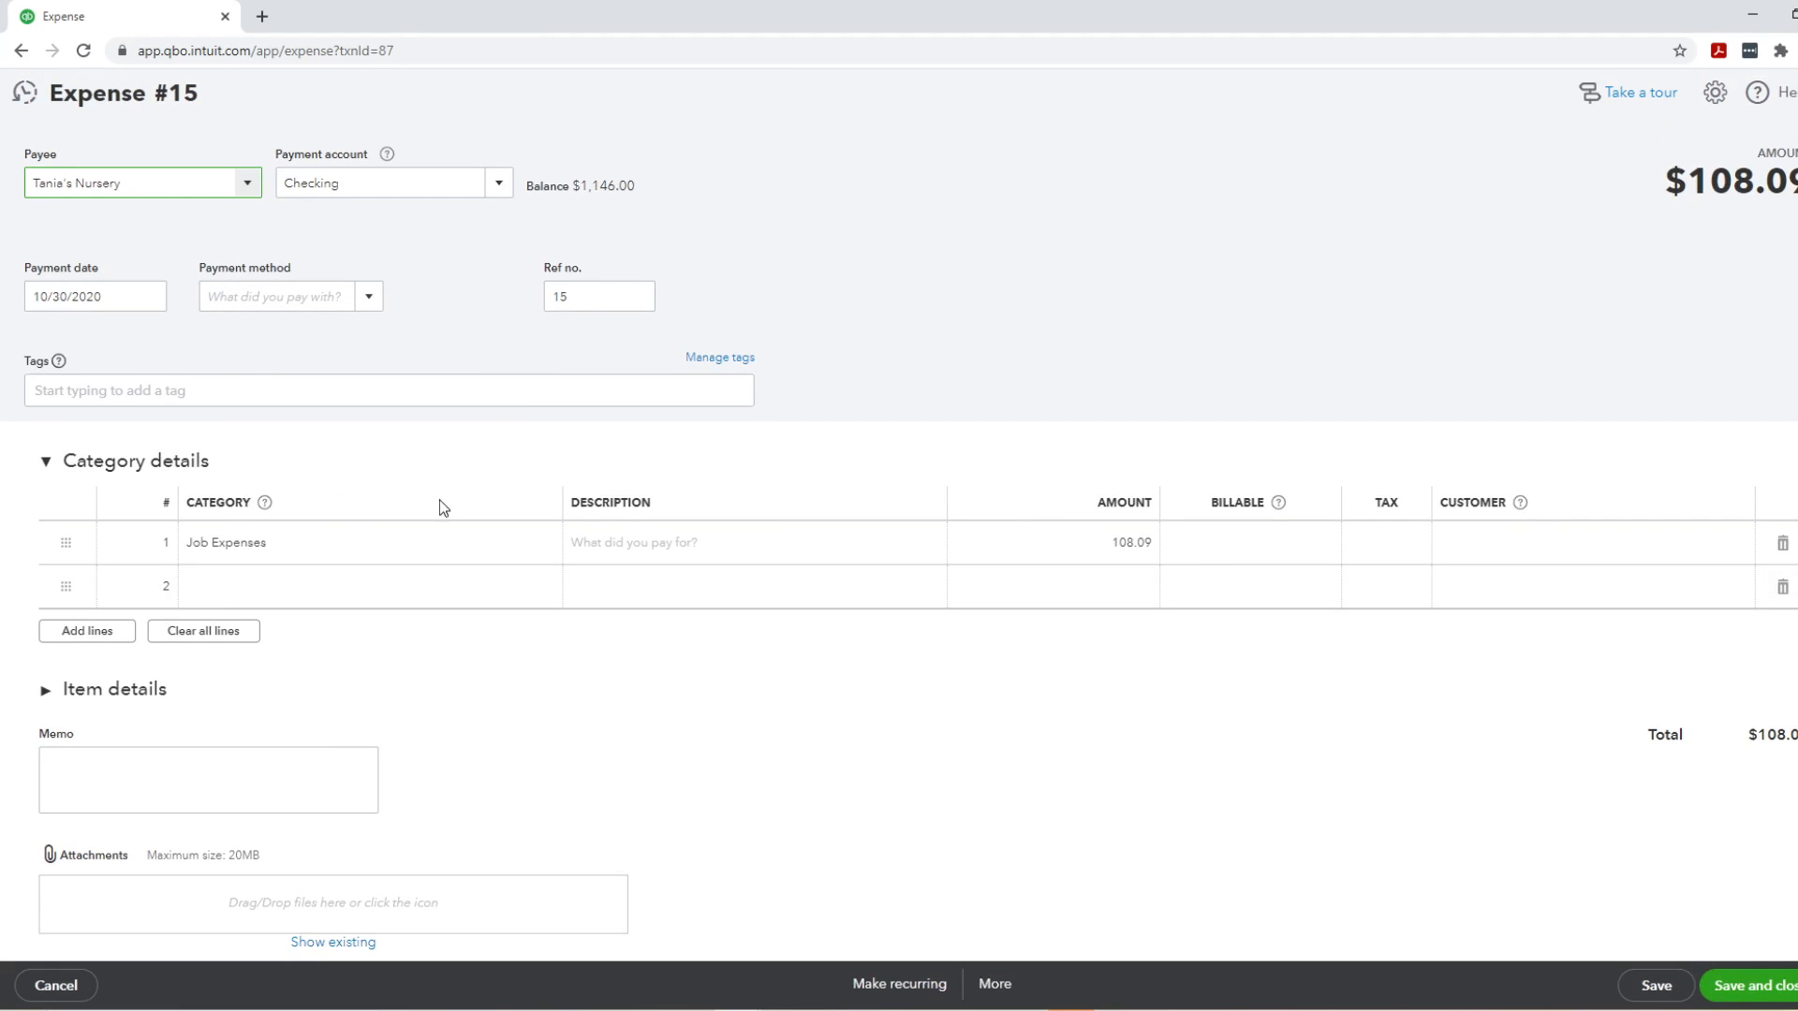
key("alt+Left")
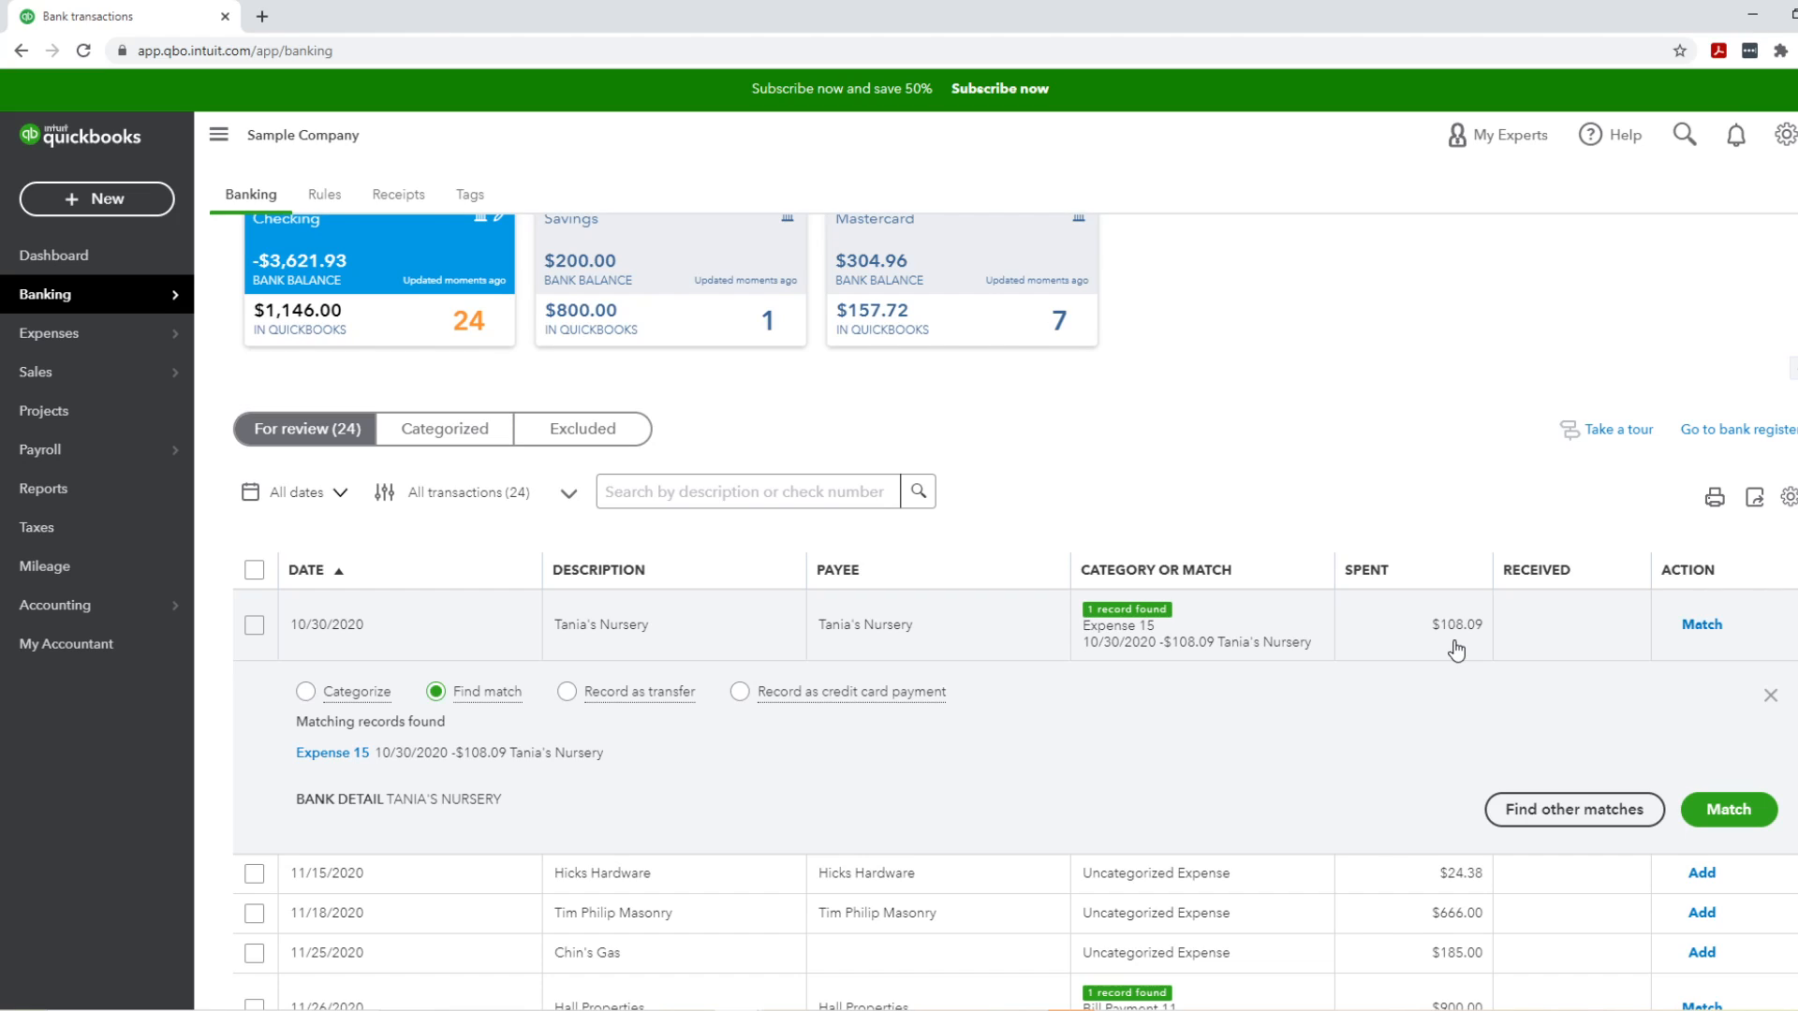
Step: Look at the categorize option for the Tania's Nursery transaction, but match it to Expense 15 instead
left_click(307, 697)
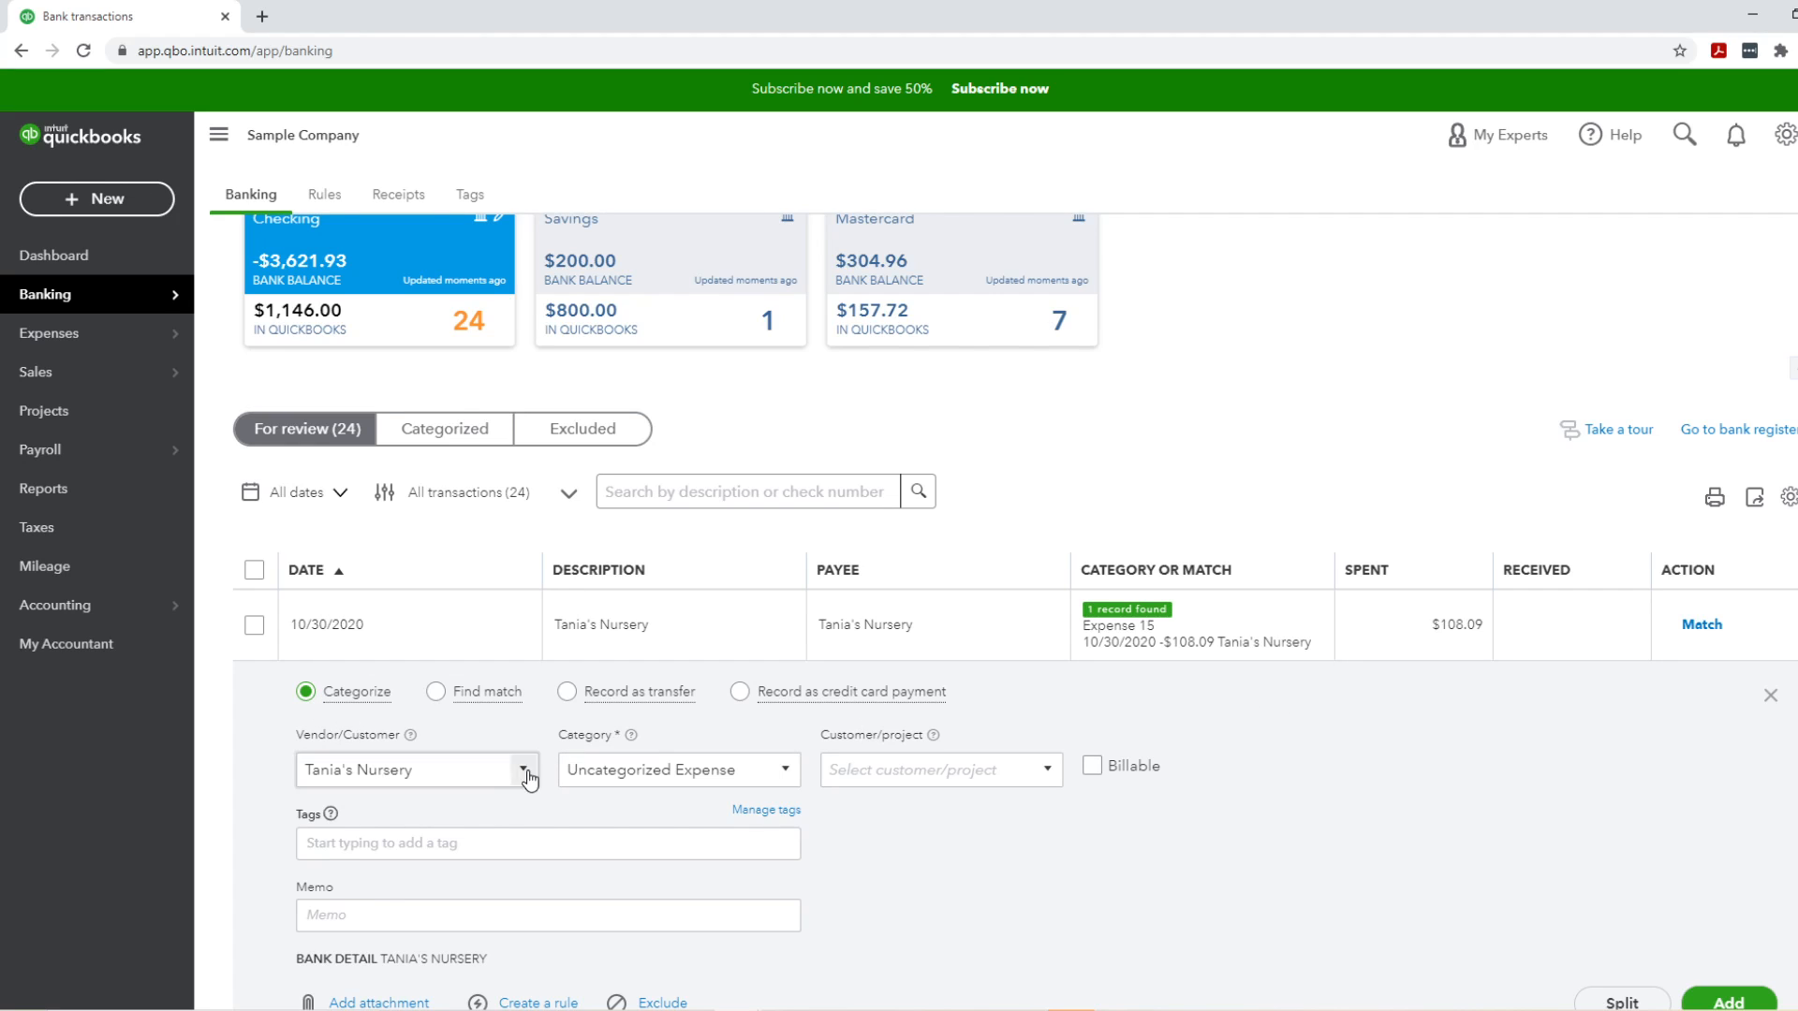
scroll(1597, 798, "down", 1)
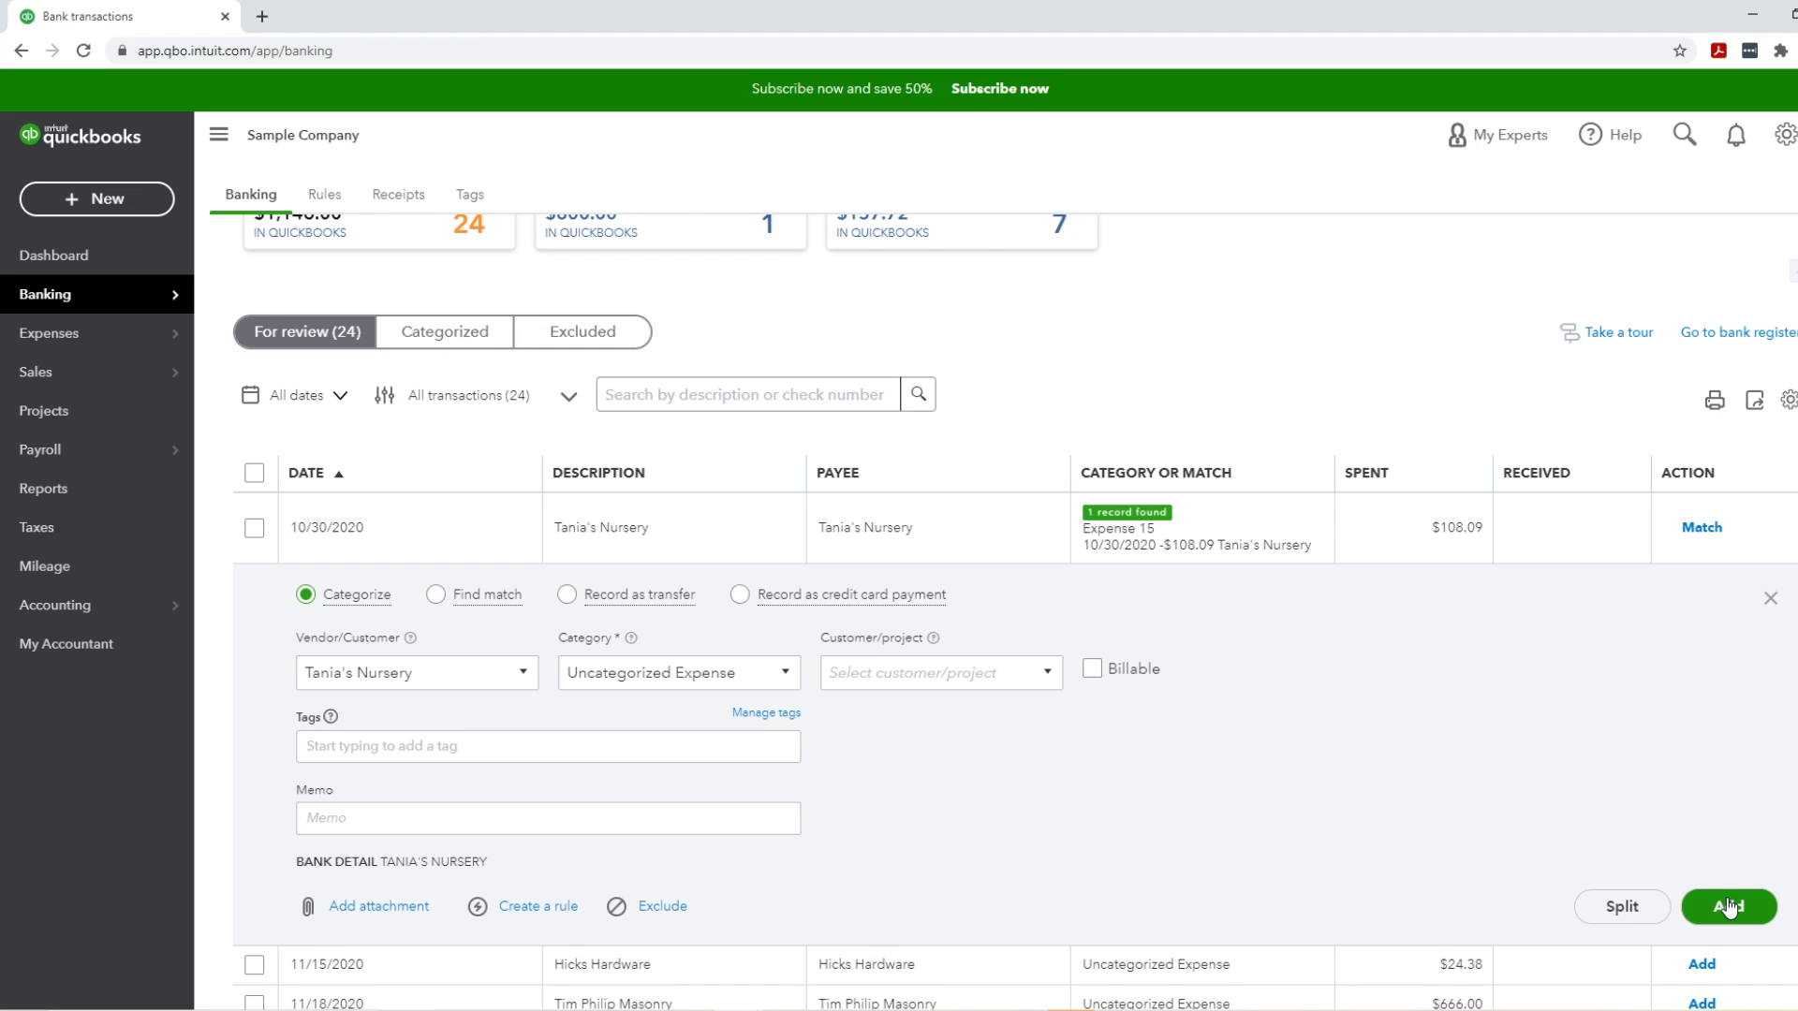
left_click(436, 594)
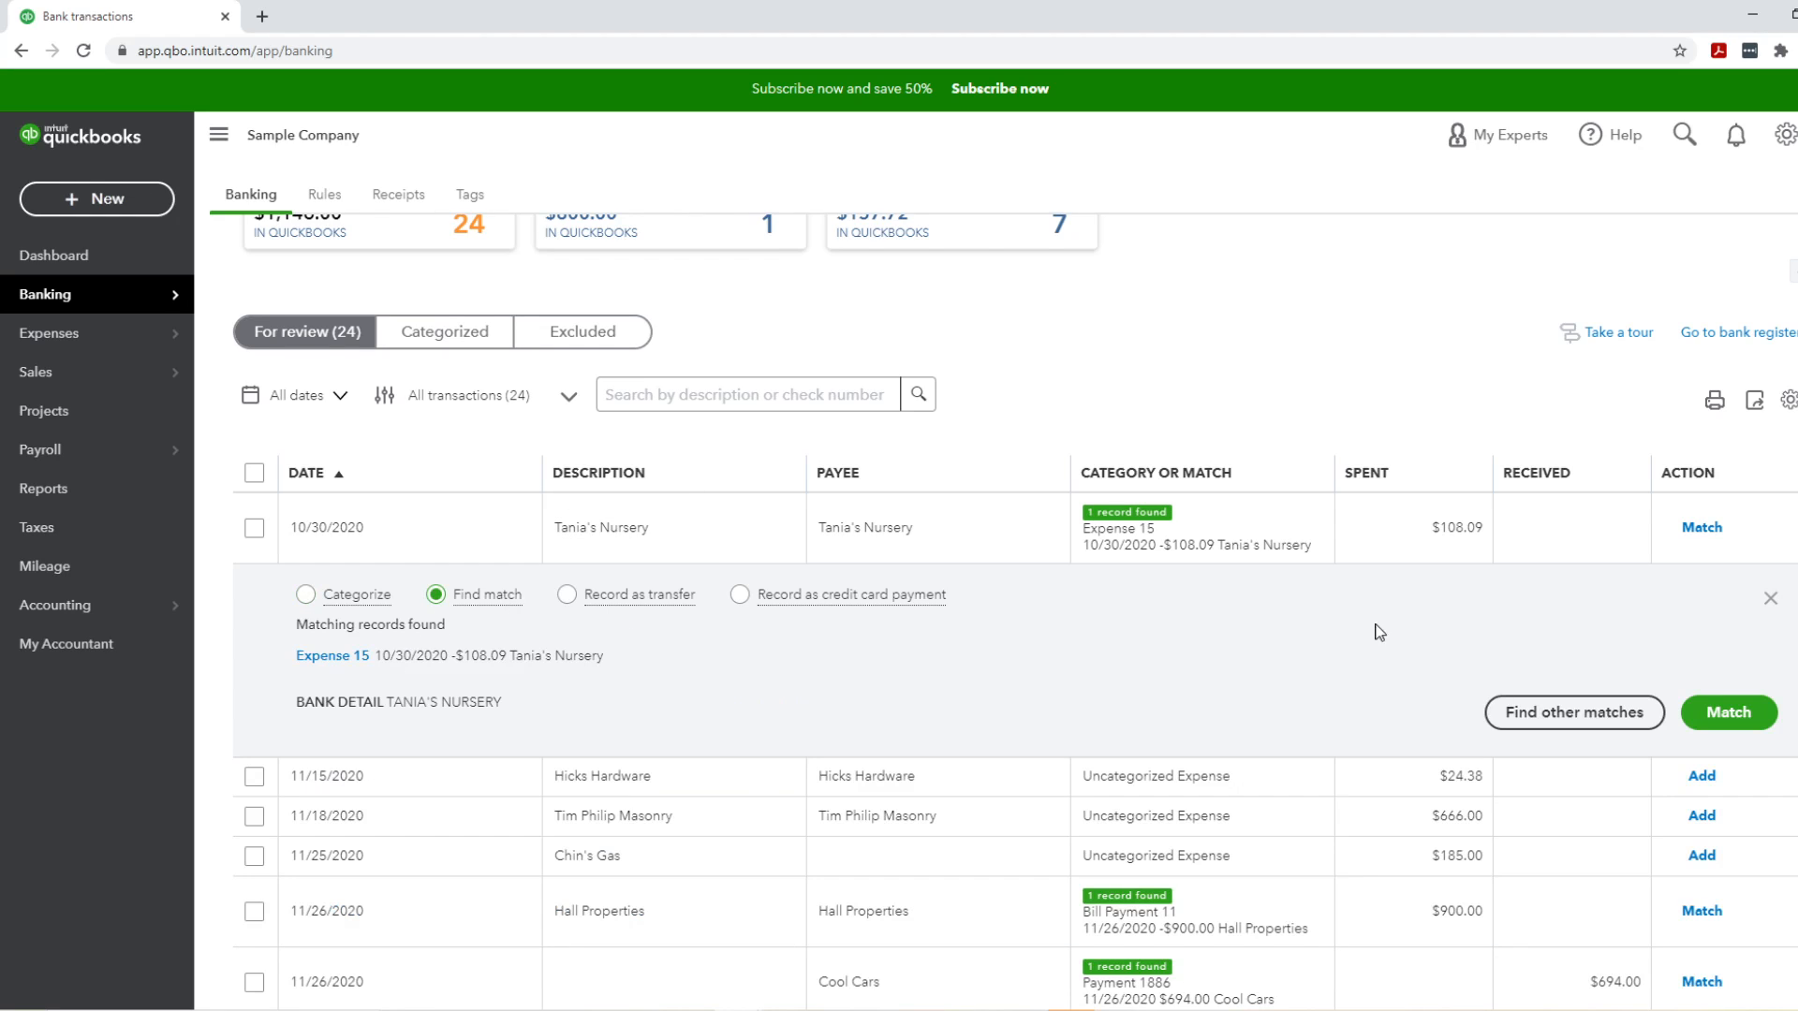
left_click(1729, 712)
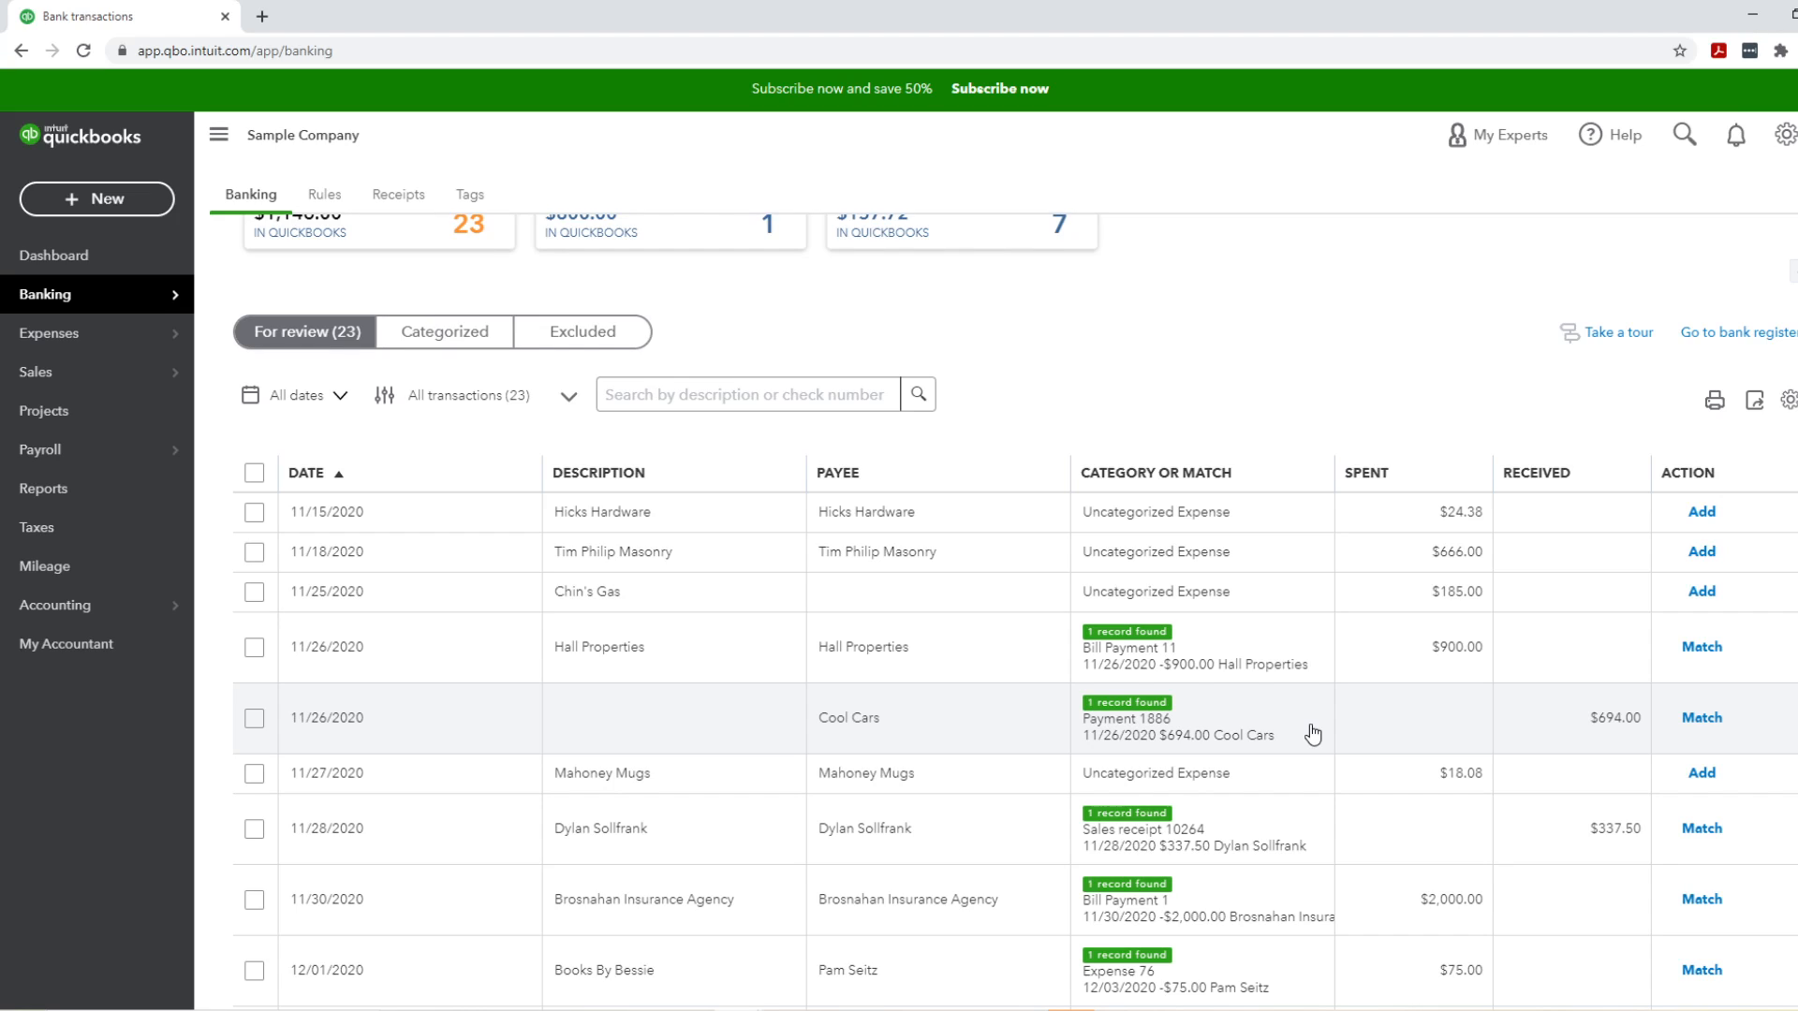
Step: Review the Payment 1886 record suggested as a match for the Cool Cars transaction and return to the bank feed
left_click(1312, 734)
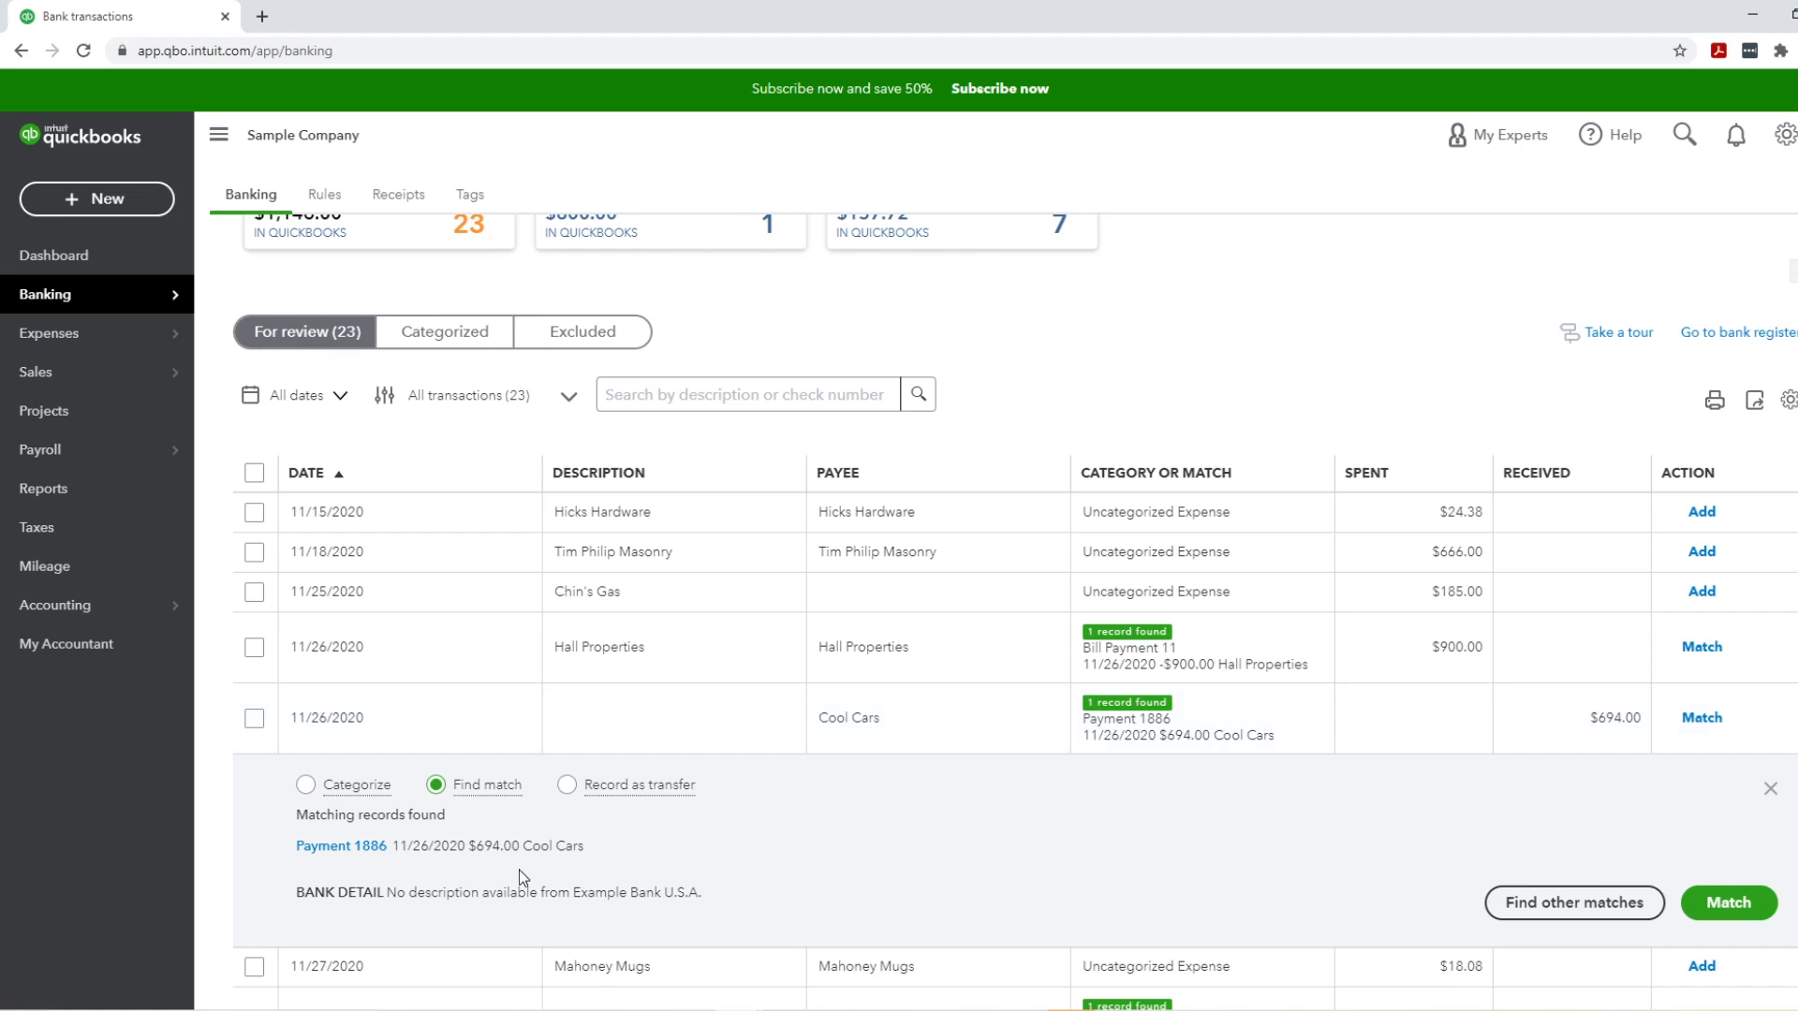
left_click(344, 847)
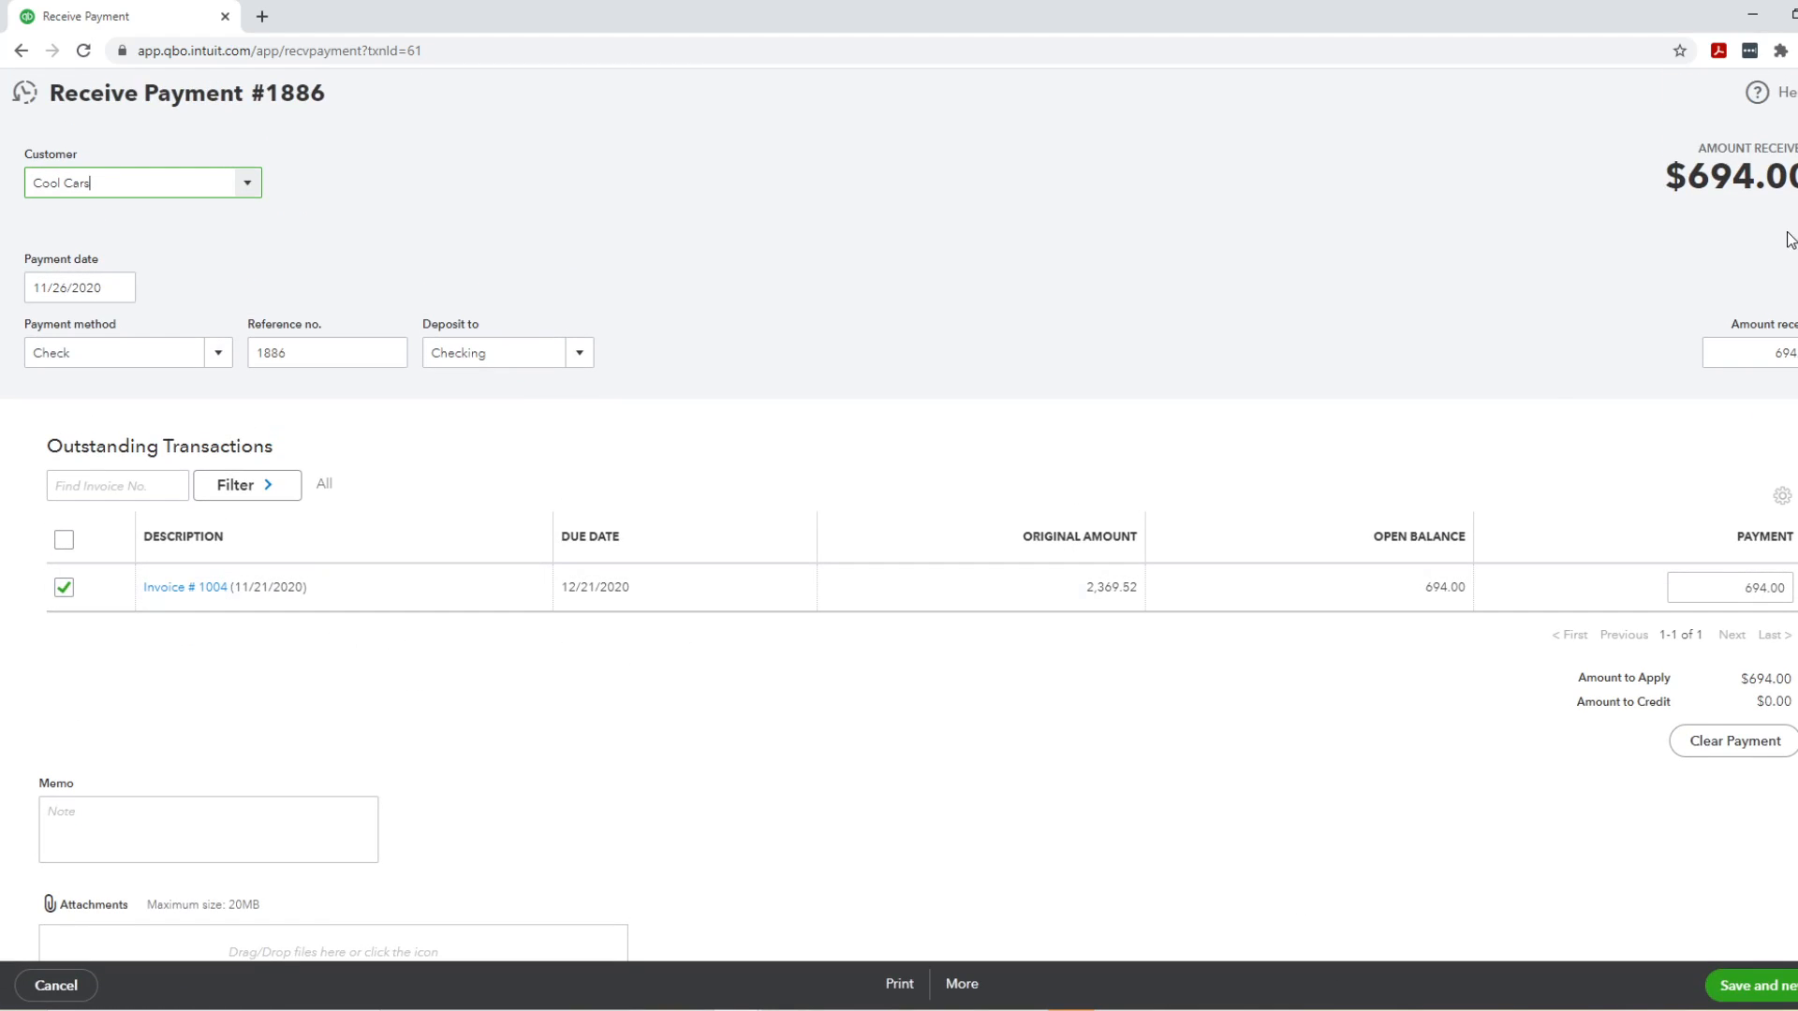
left_click(1797, 91)
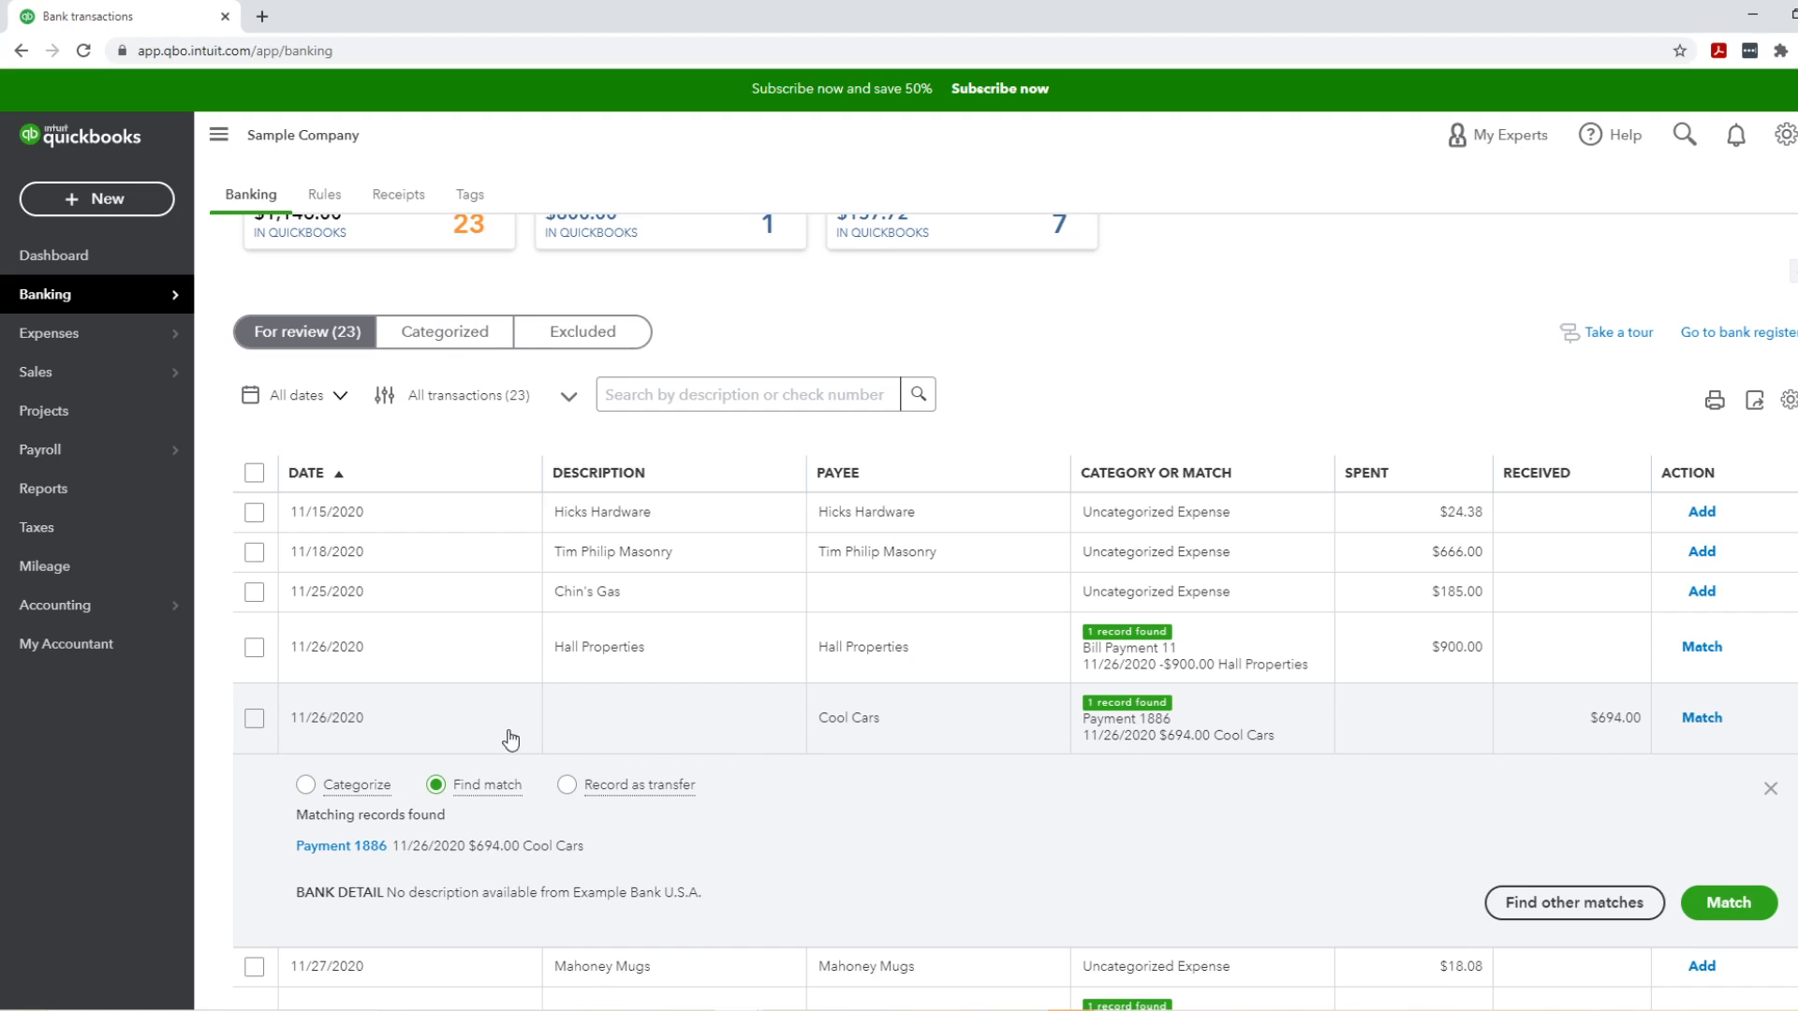
Step: View the categorize options for the Cool Cars and Hicks Hardware transactions without adding either one
left_click(306, 786)
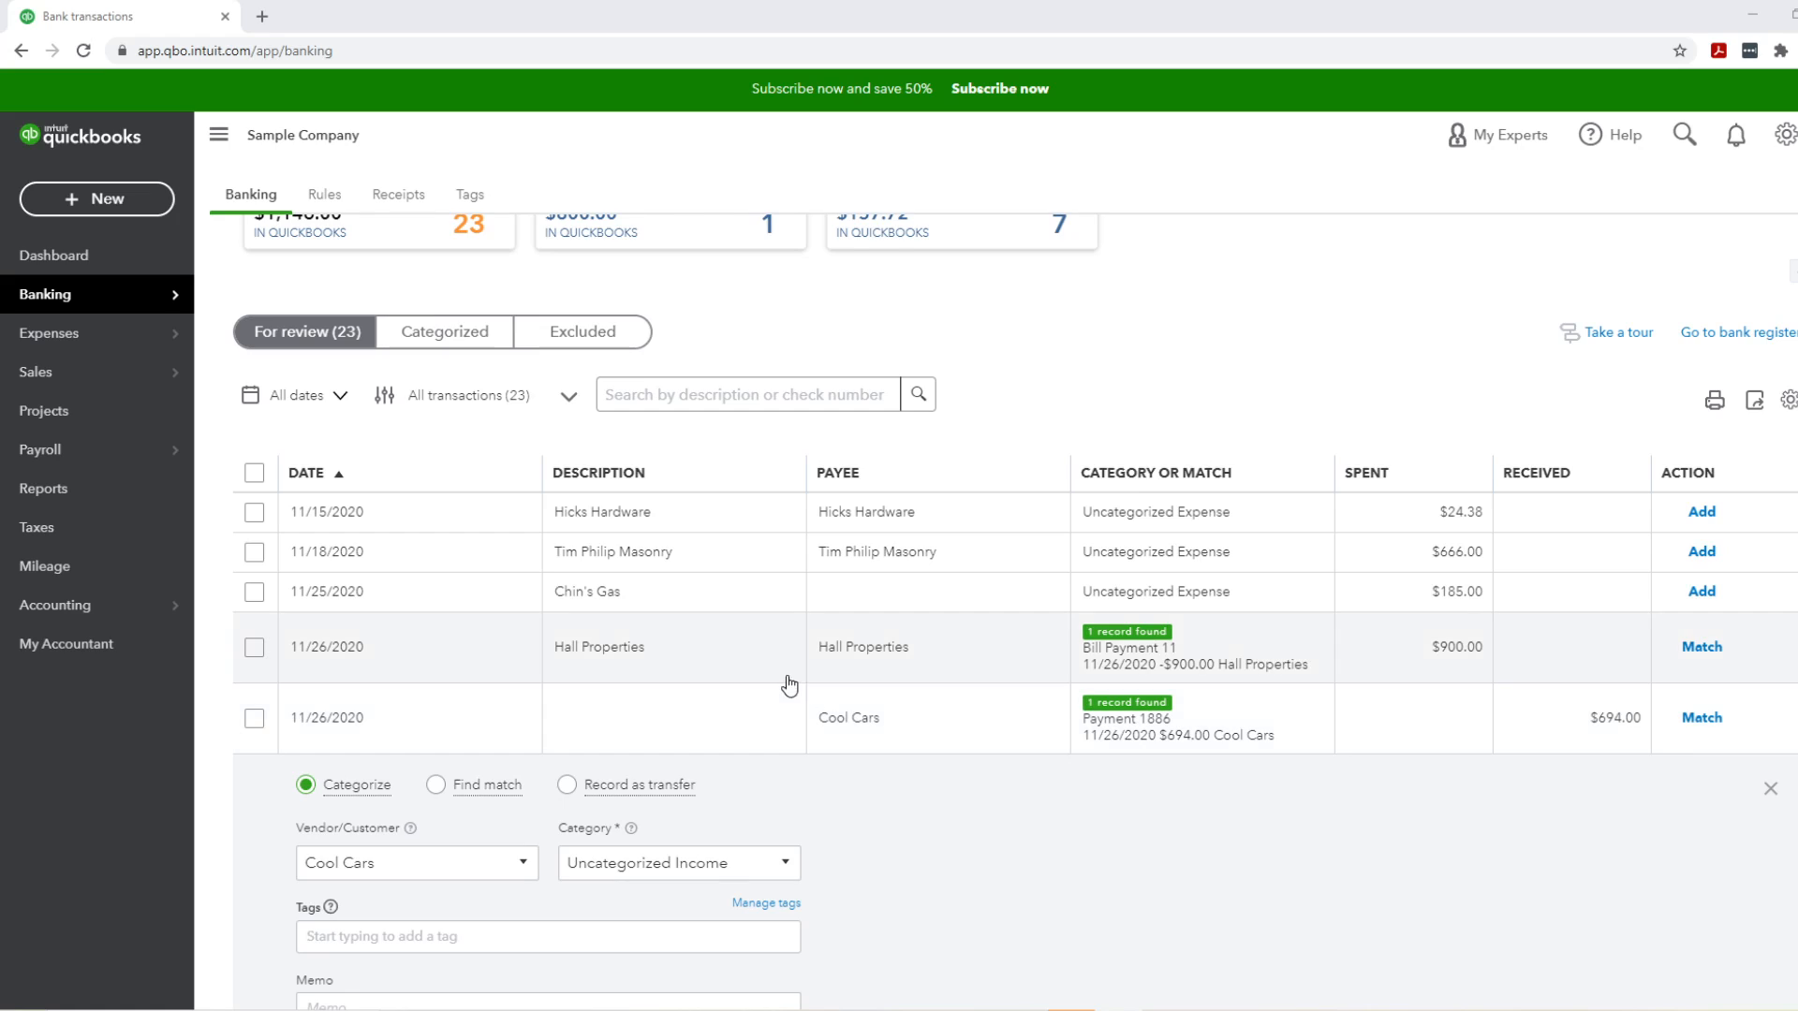
left_click(835, 529)
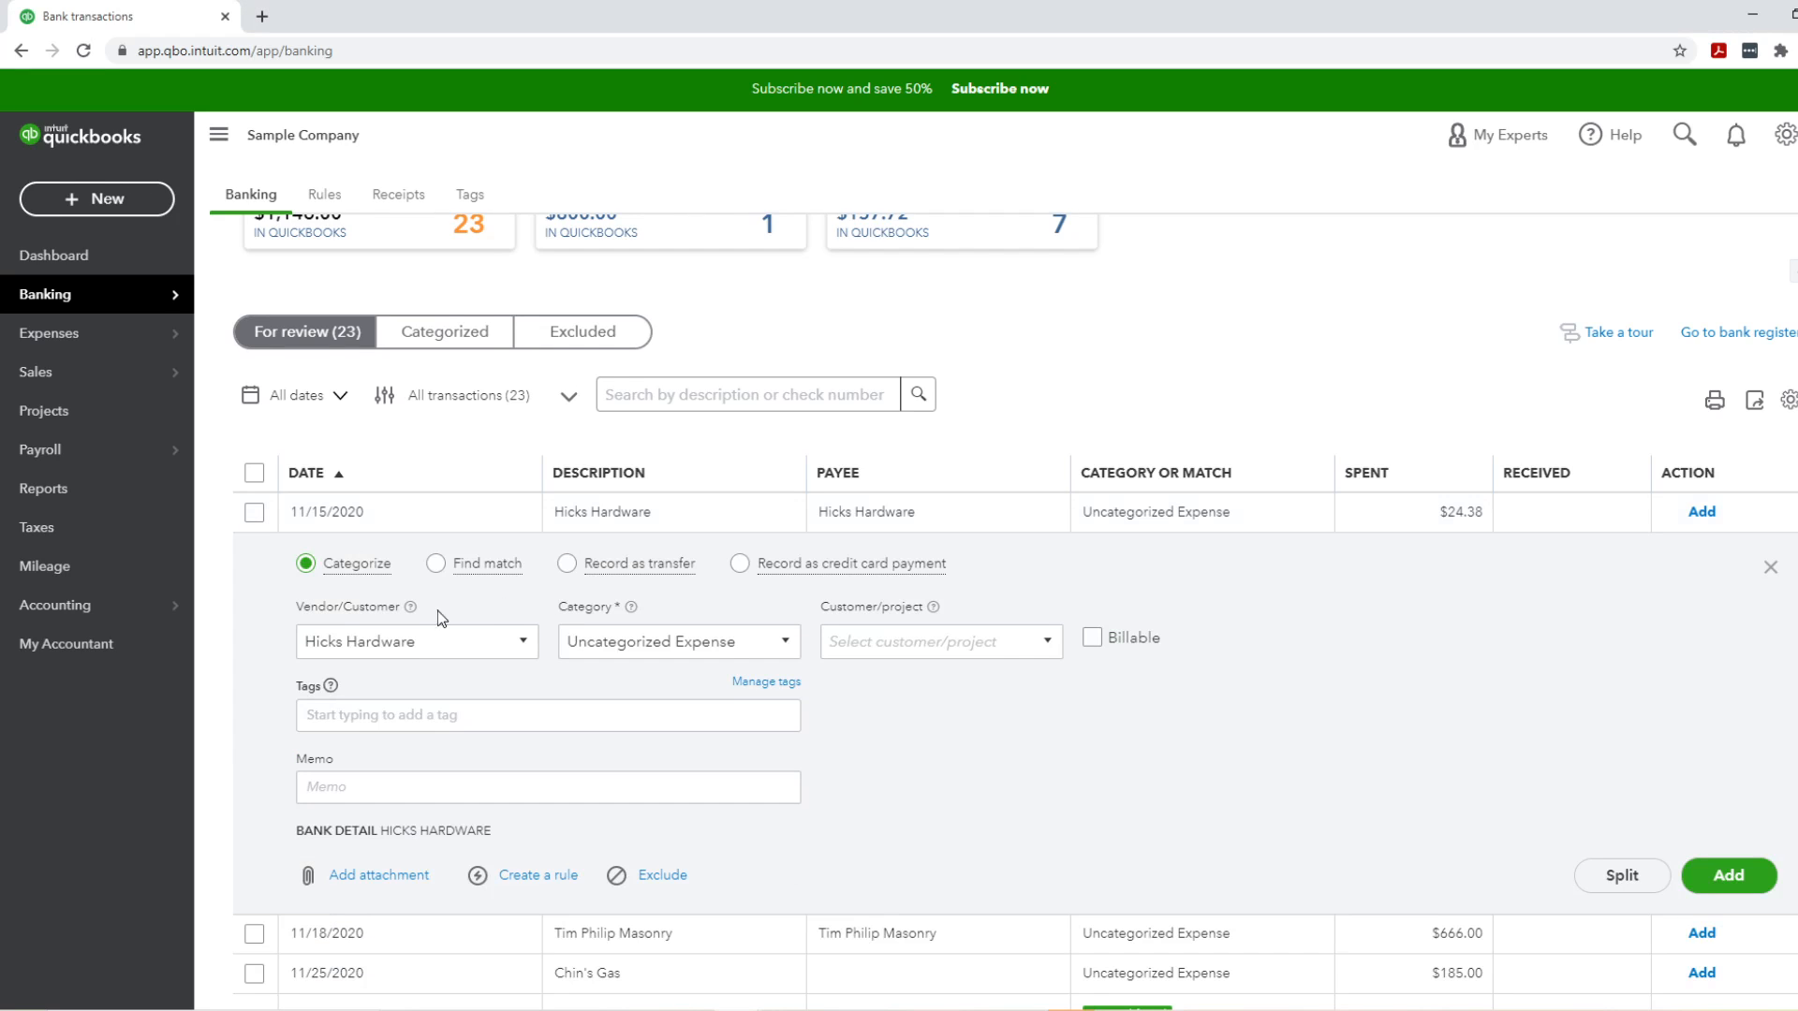
left_click(837, 523)
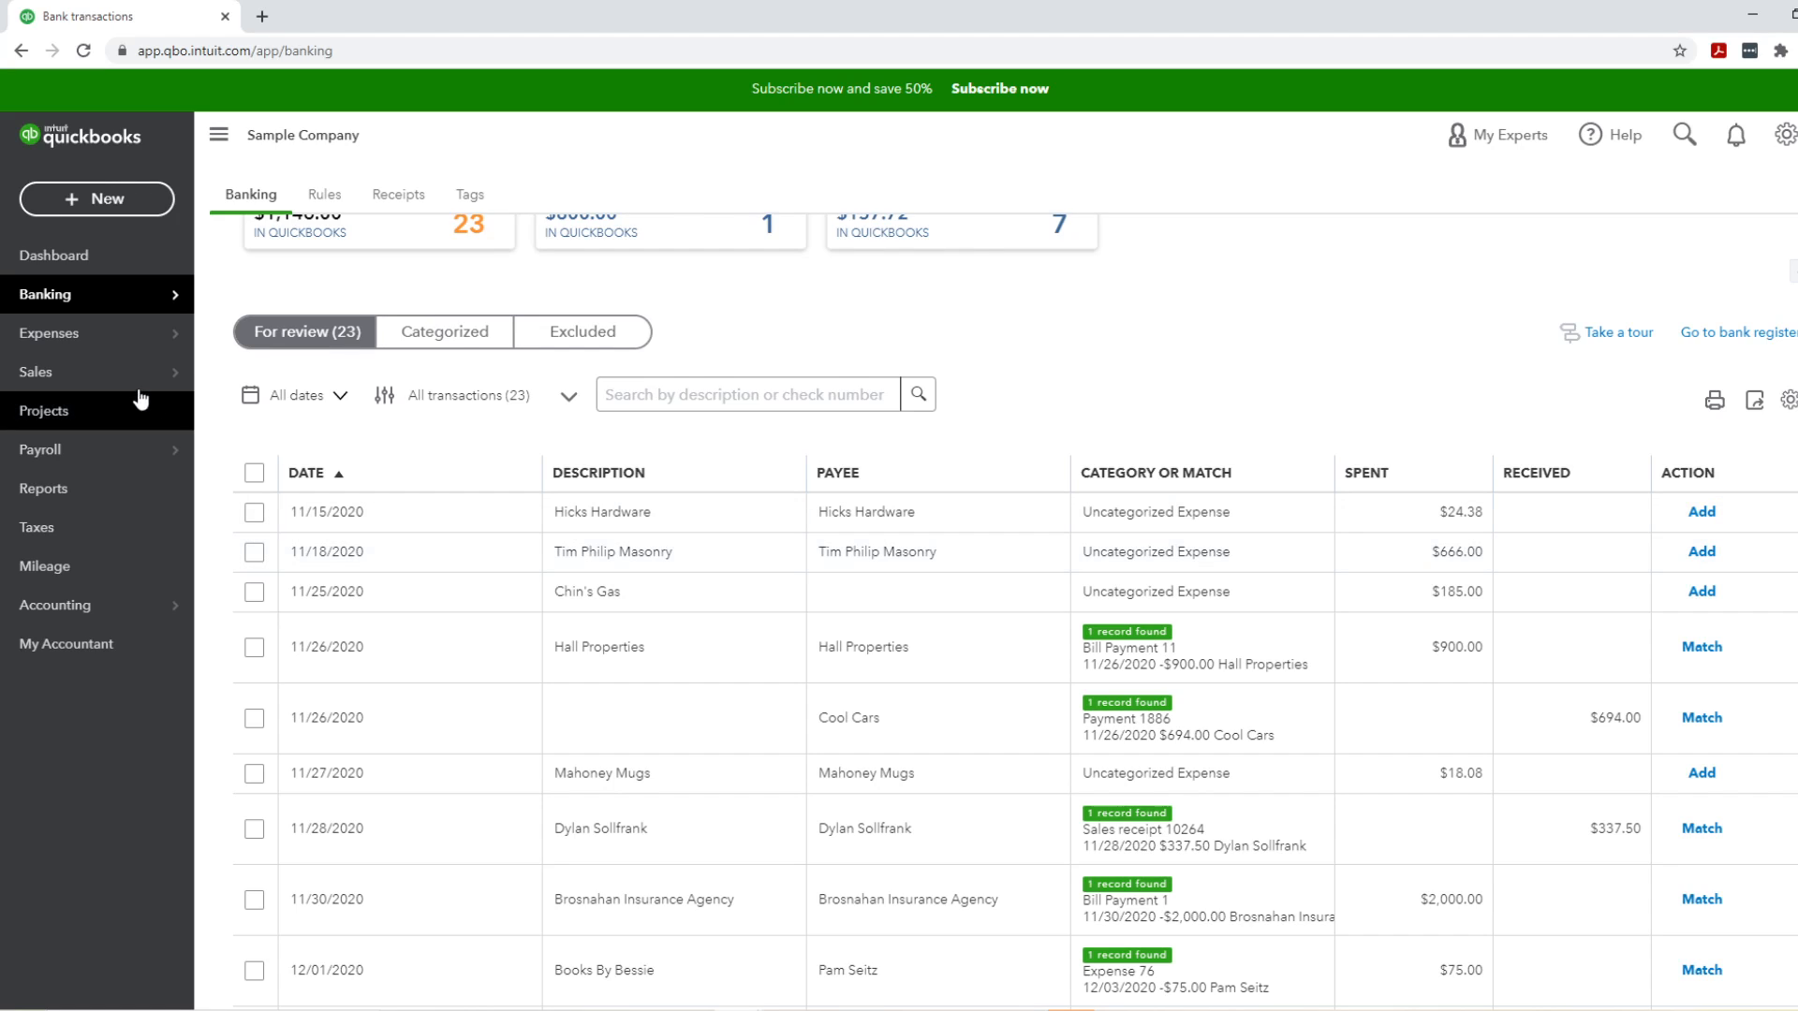
Step: View the Expense Transactions page and return to the bank transactions
mouse_move(103, 347)
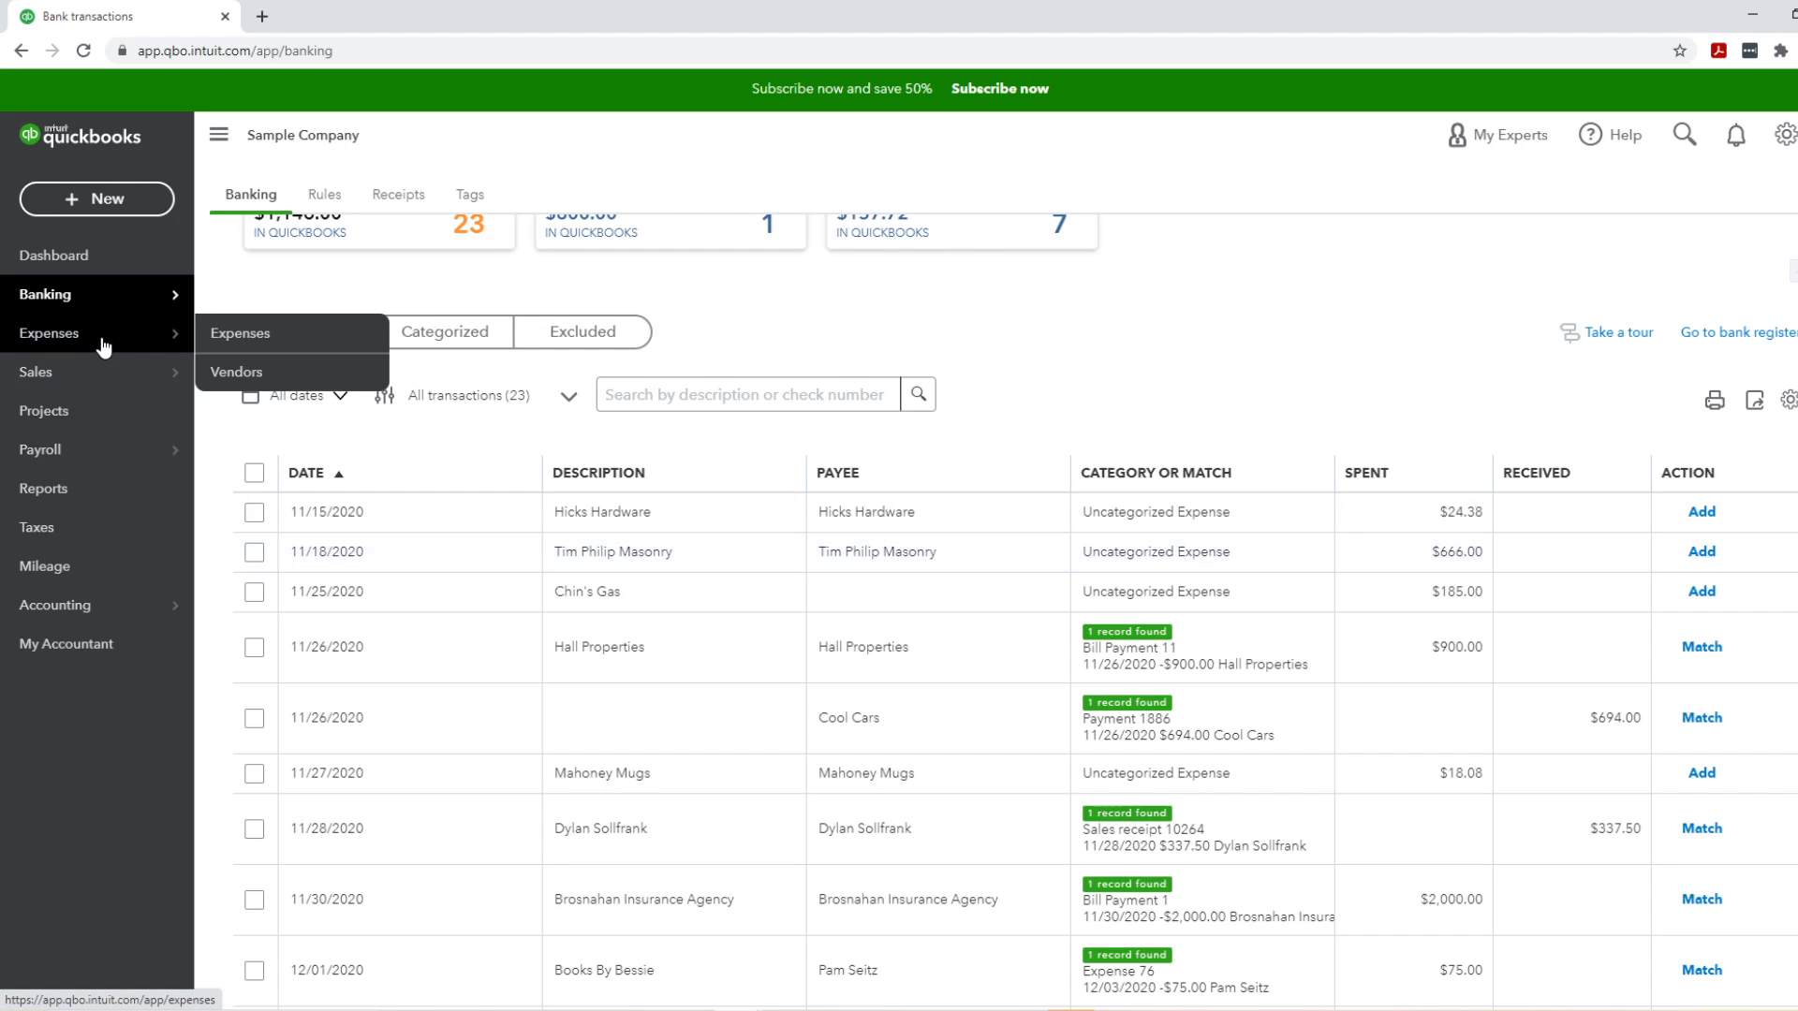
left_click(109, 344)
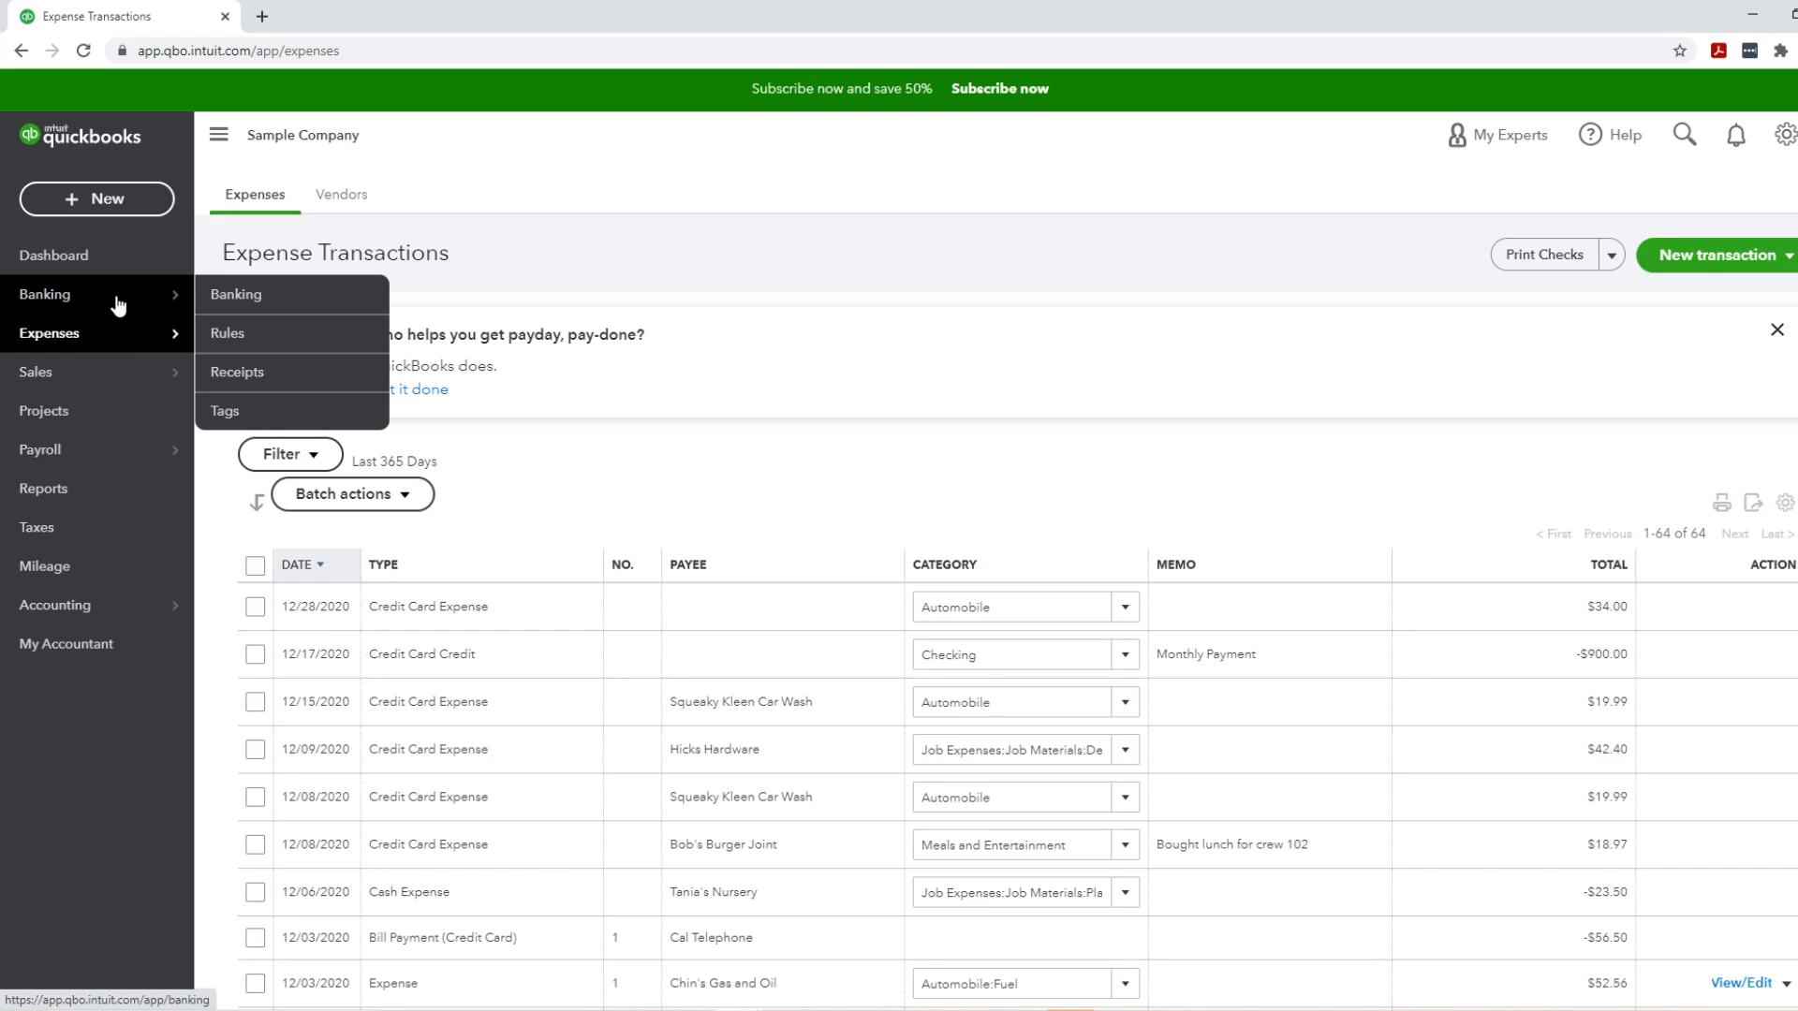
left_click(94, 297)
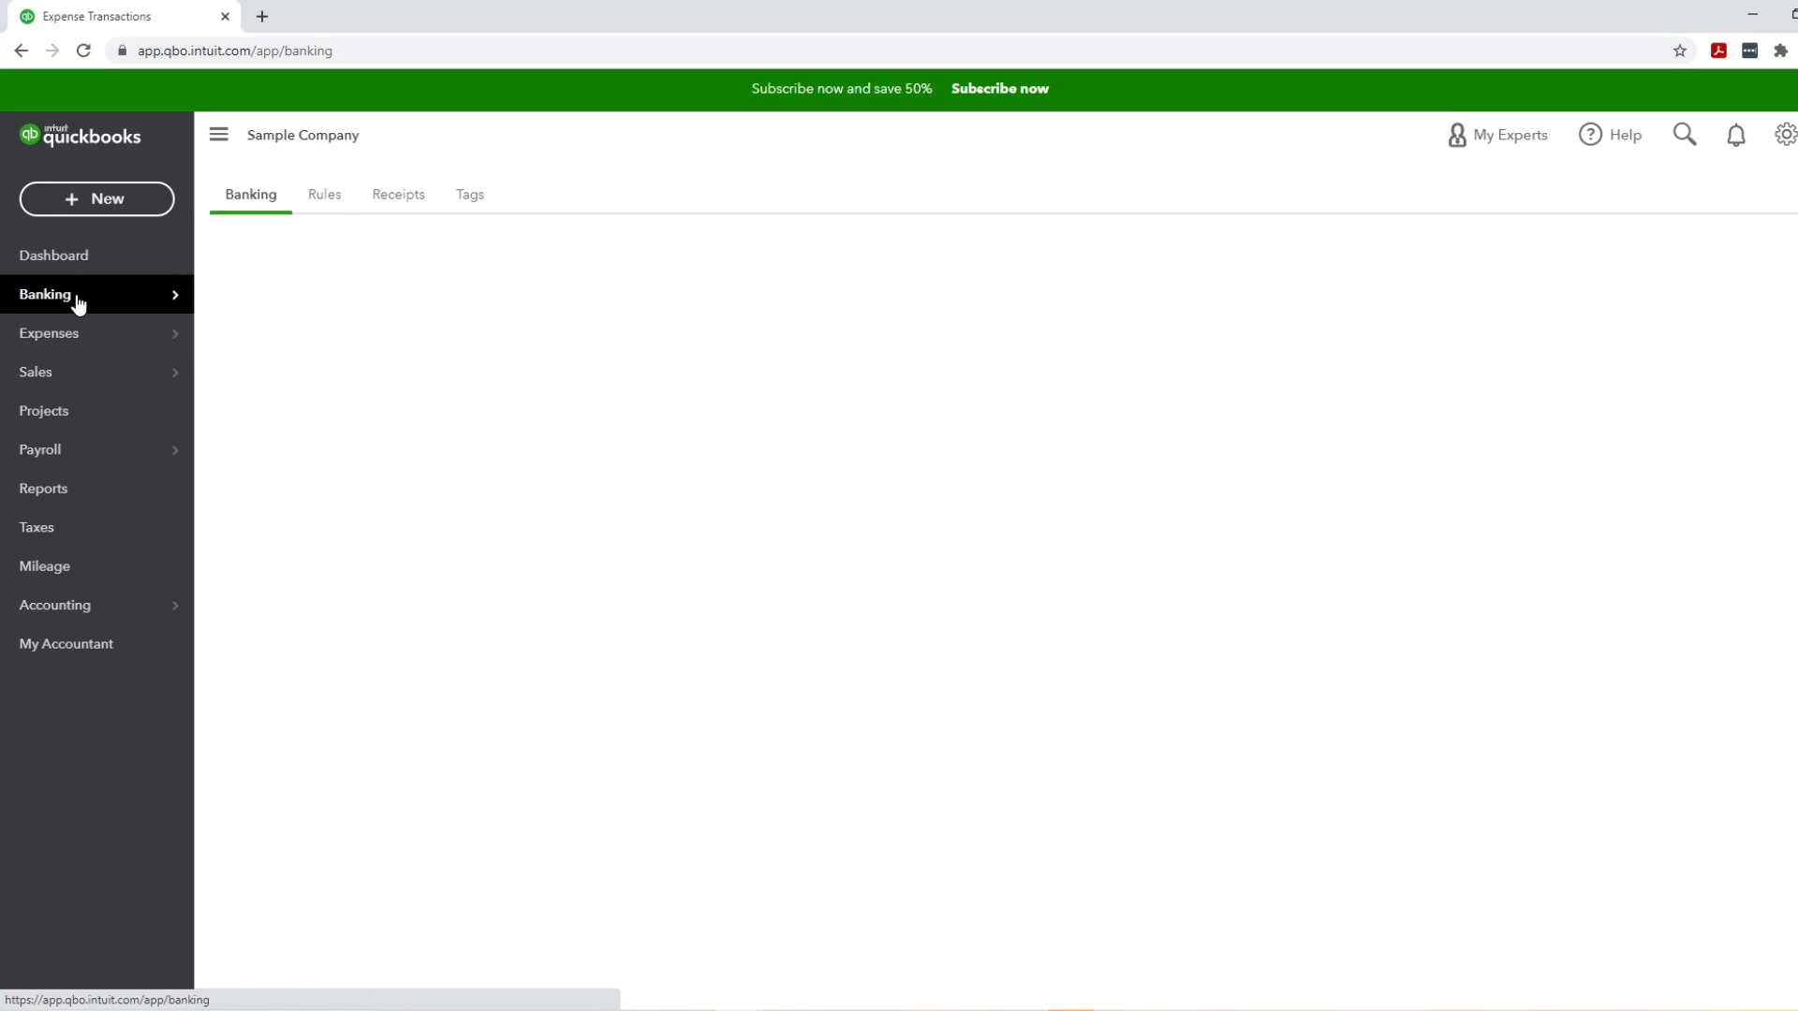
Step: Open the Expenses page in a new browser tab and switch to it
right_click(125, 341)
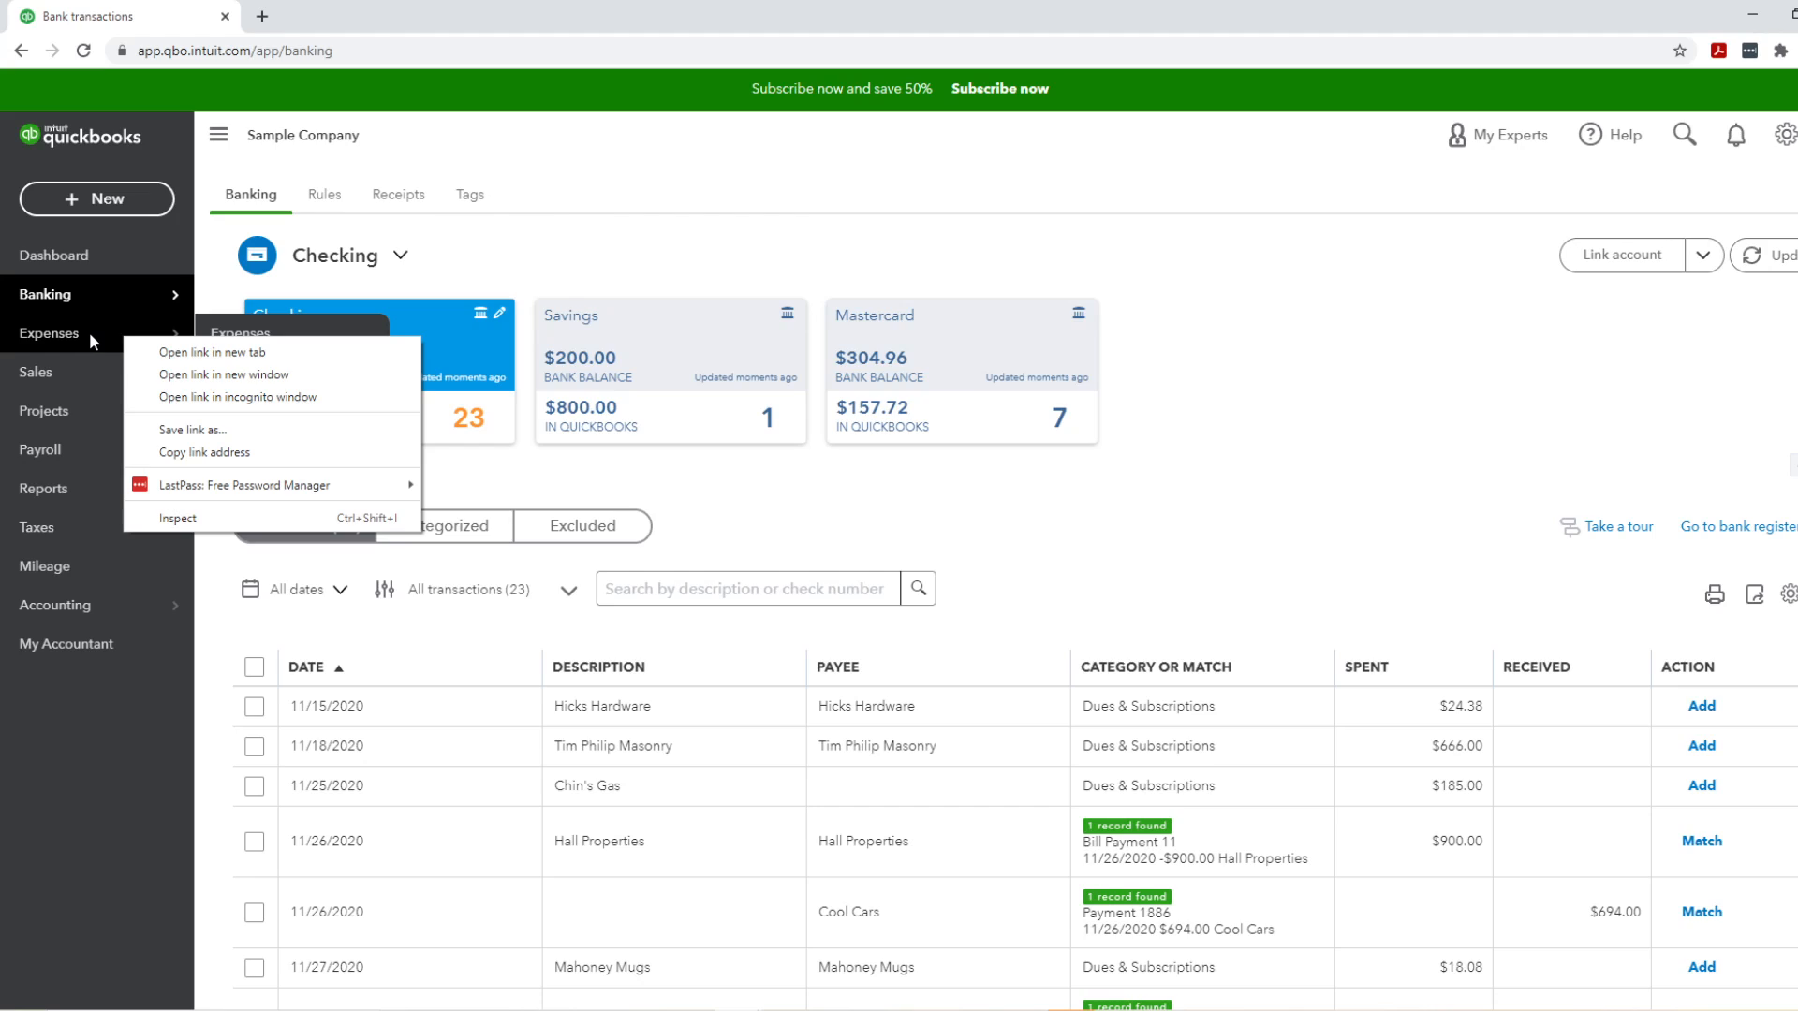
left_click(157, 352)
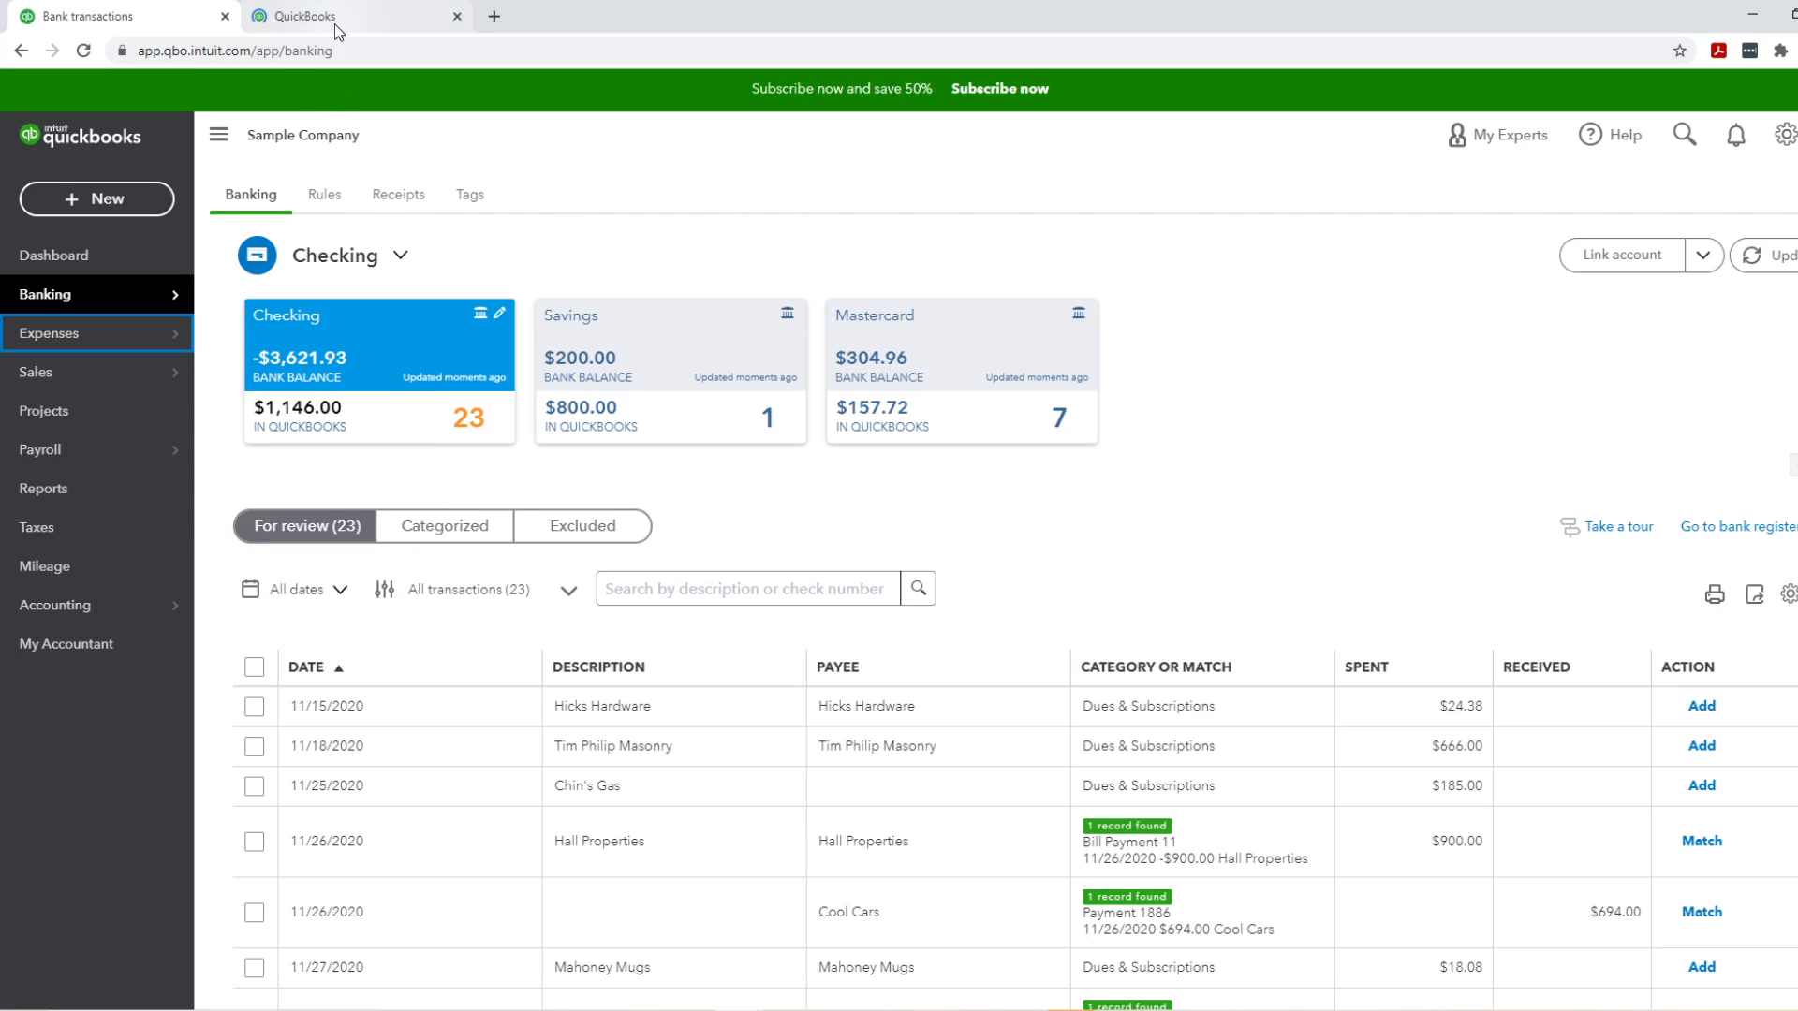
left_click(335, 20)
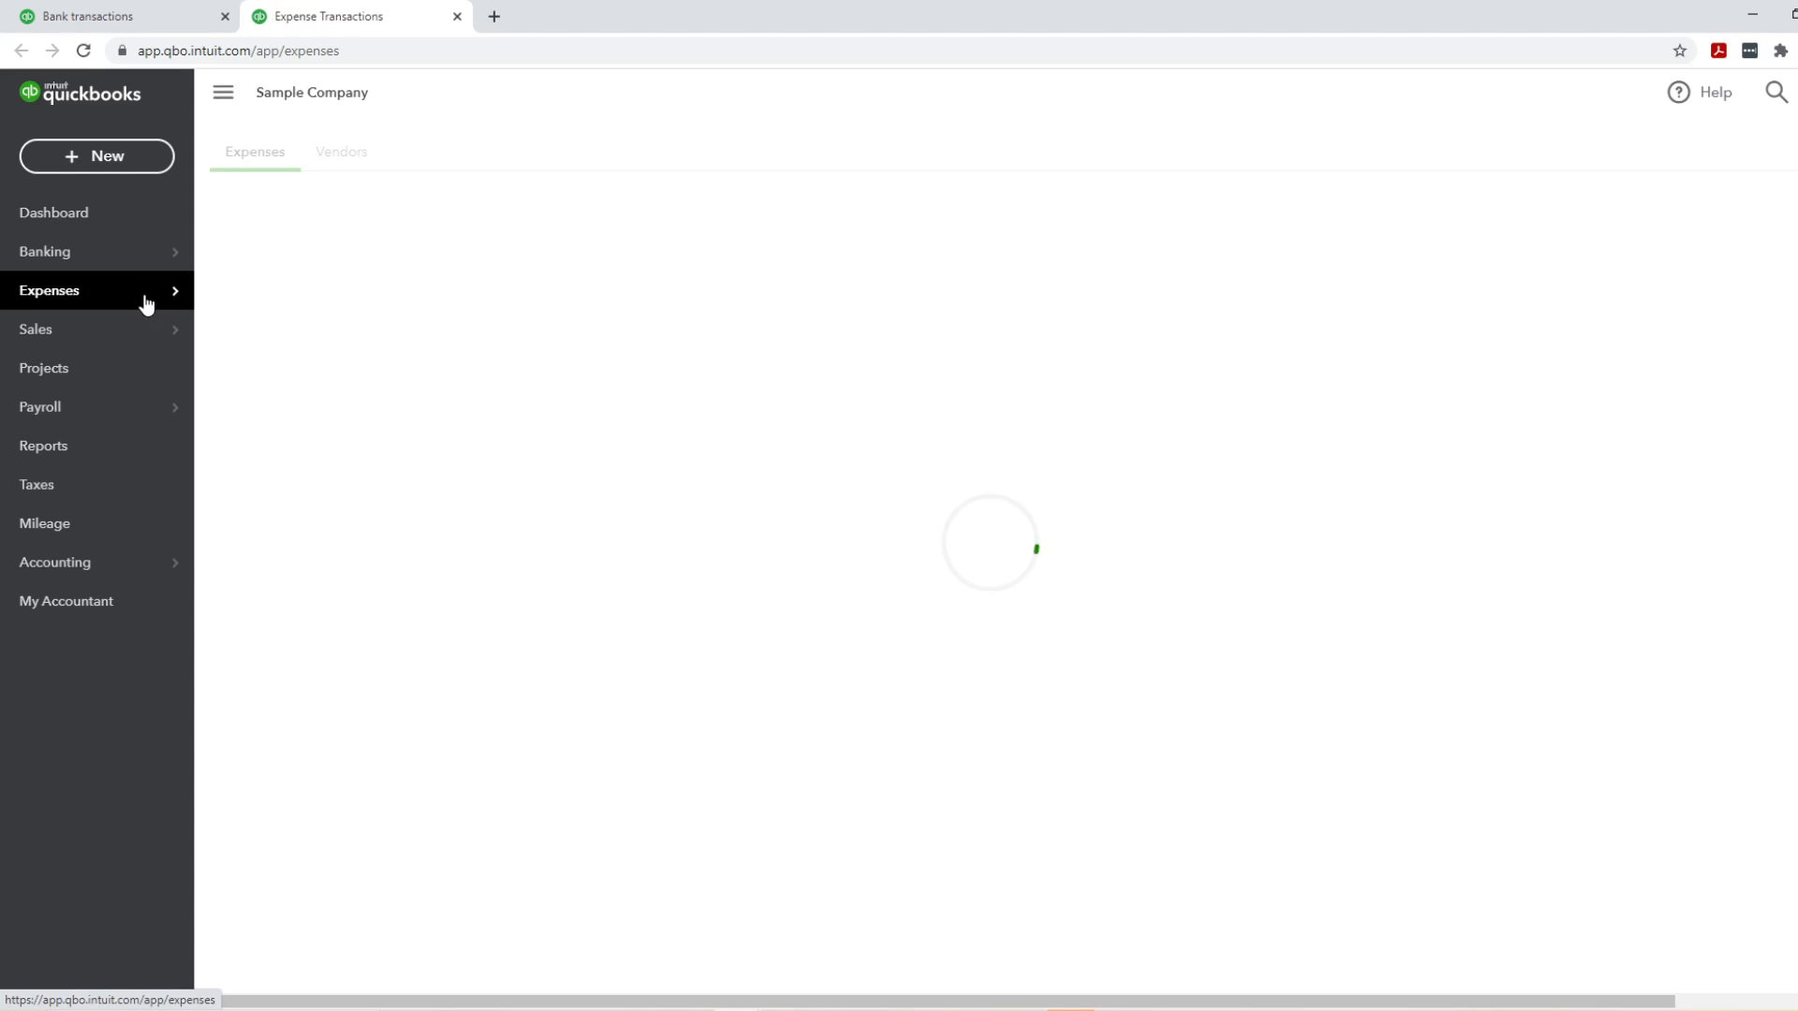
Step: Switch between the Bank transactions and Expense Transactions browser tabs to view both pages side by side in the workflow
left_click(134, 12)
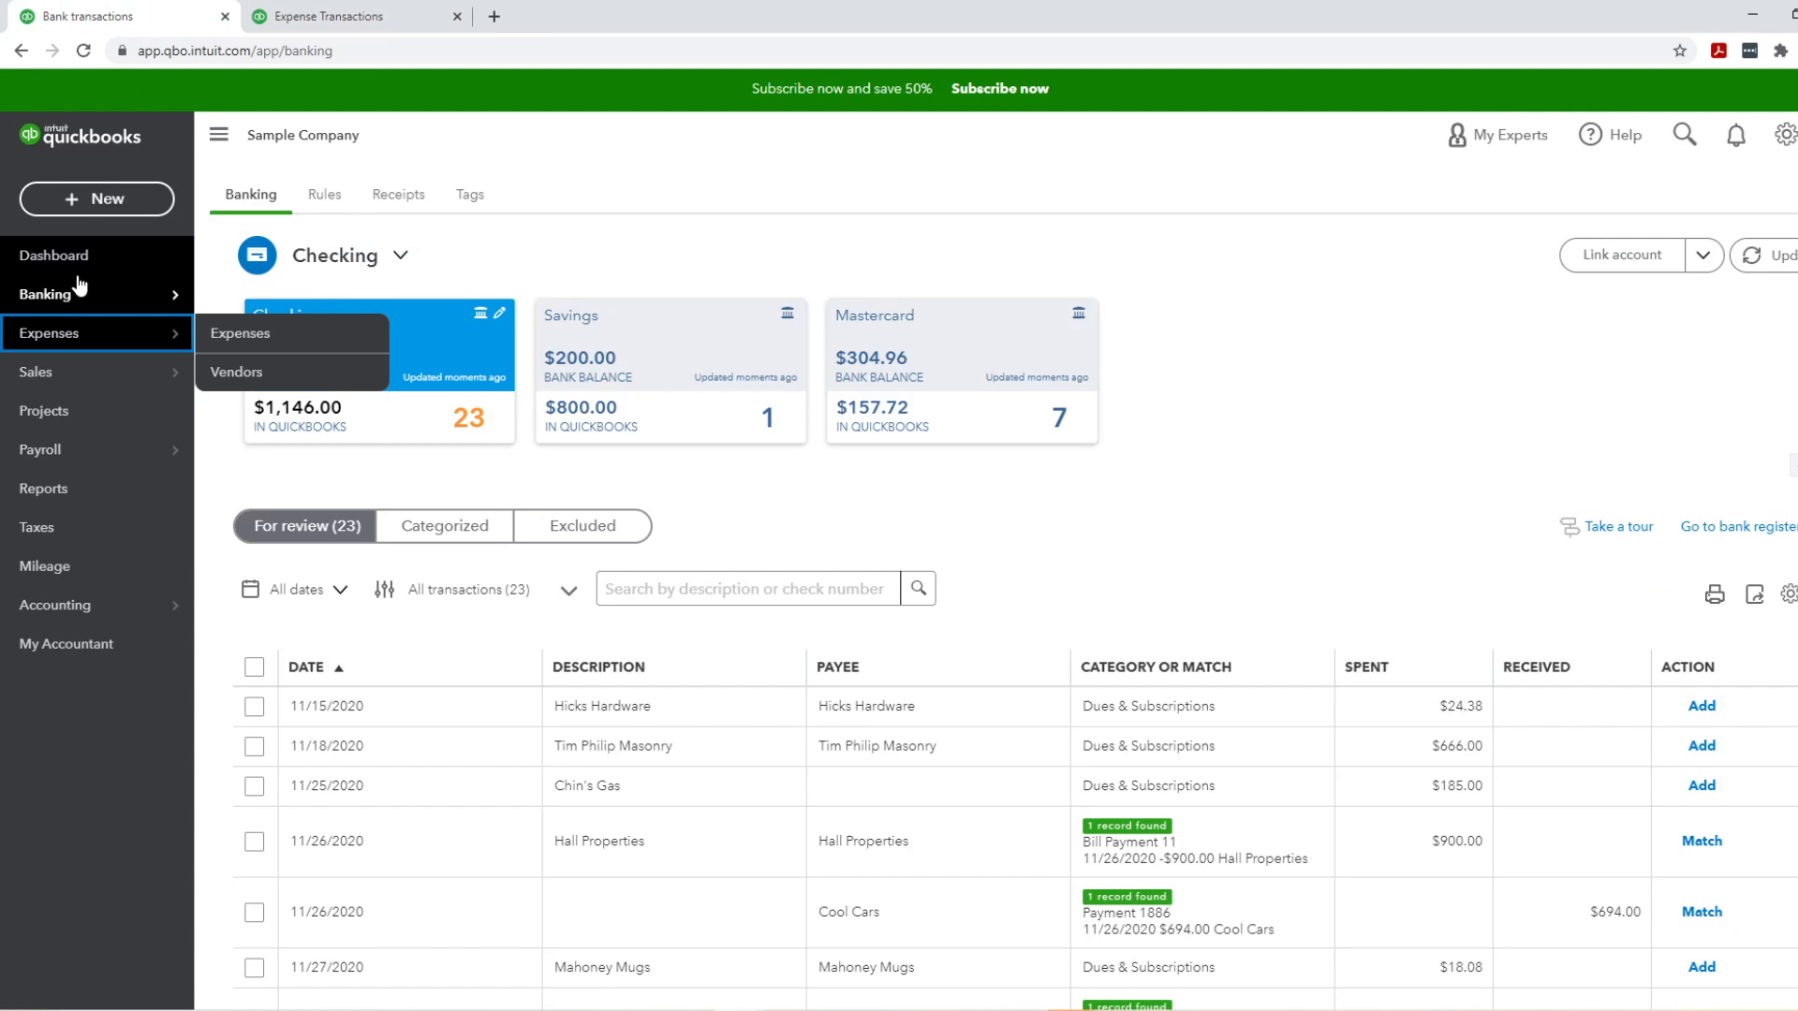
left_click(383, 22)
left_click(174, 21)
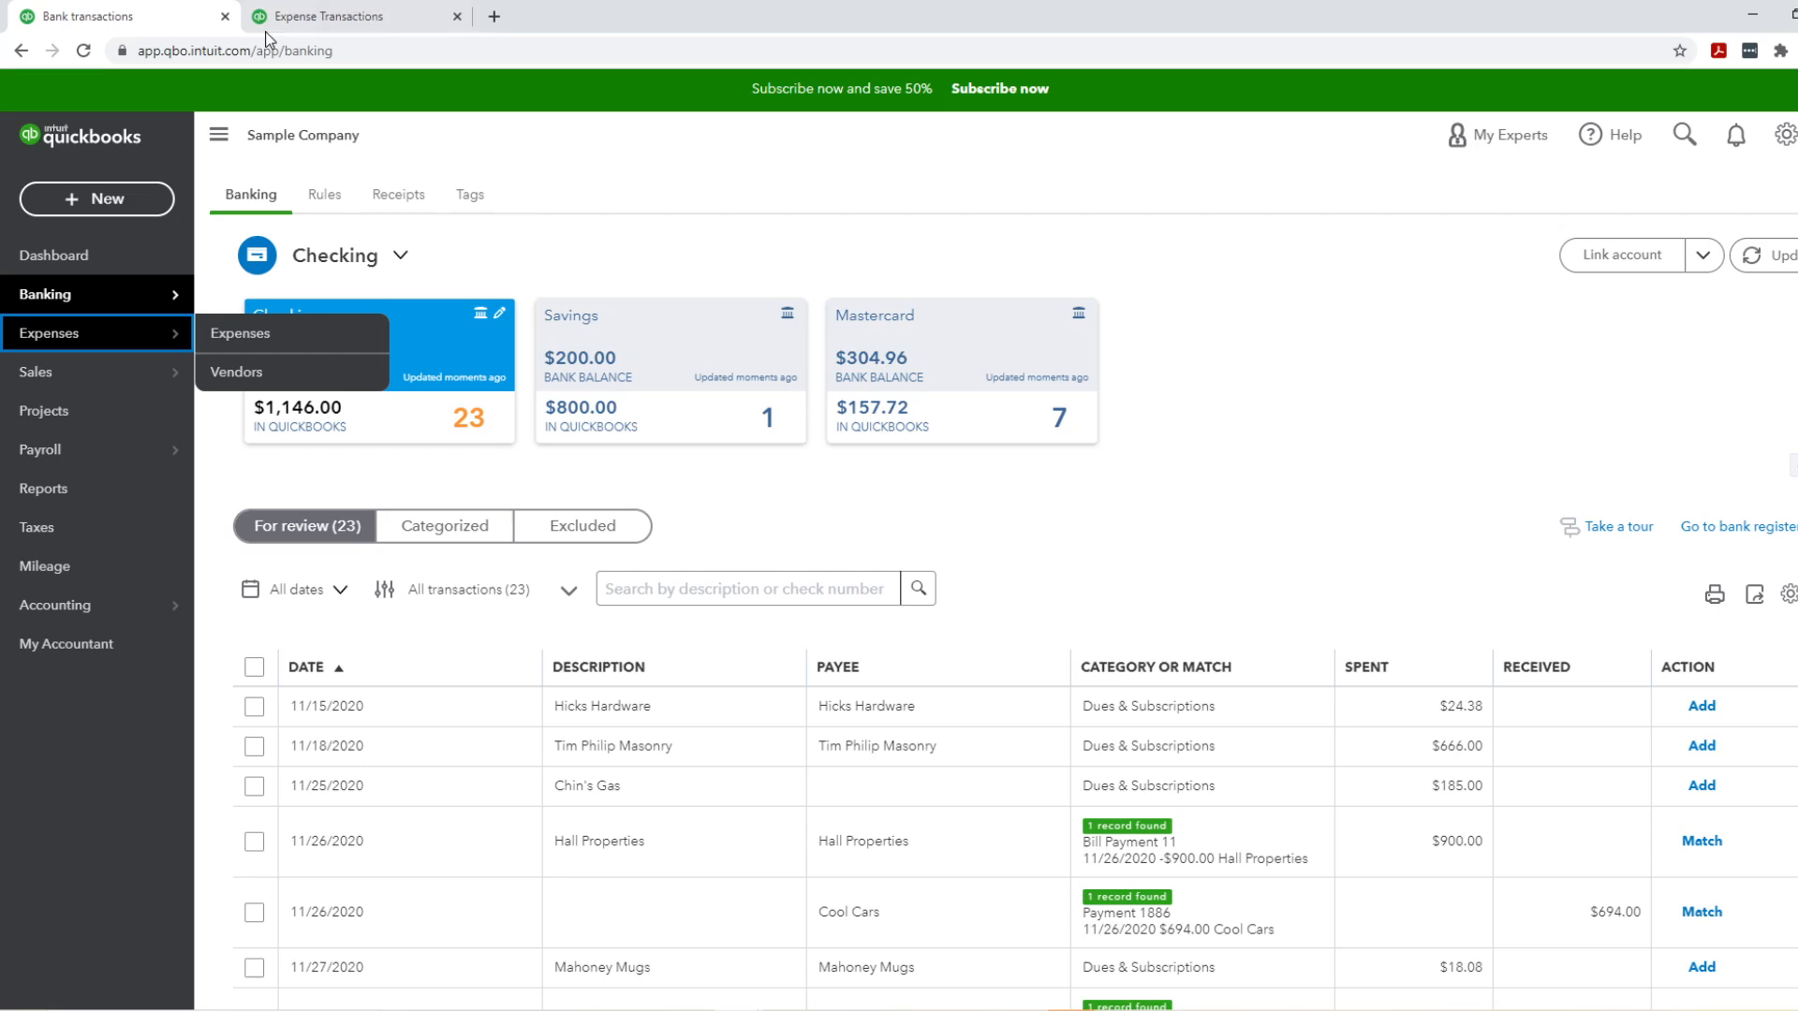
left_click(355, 20)
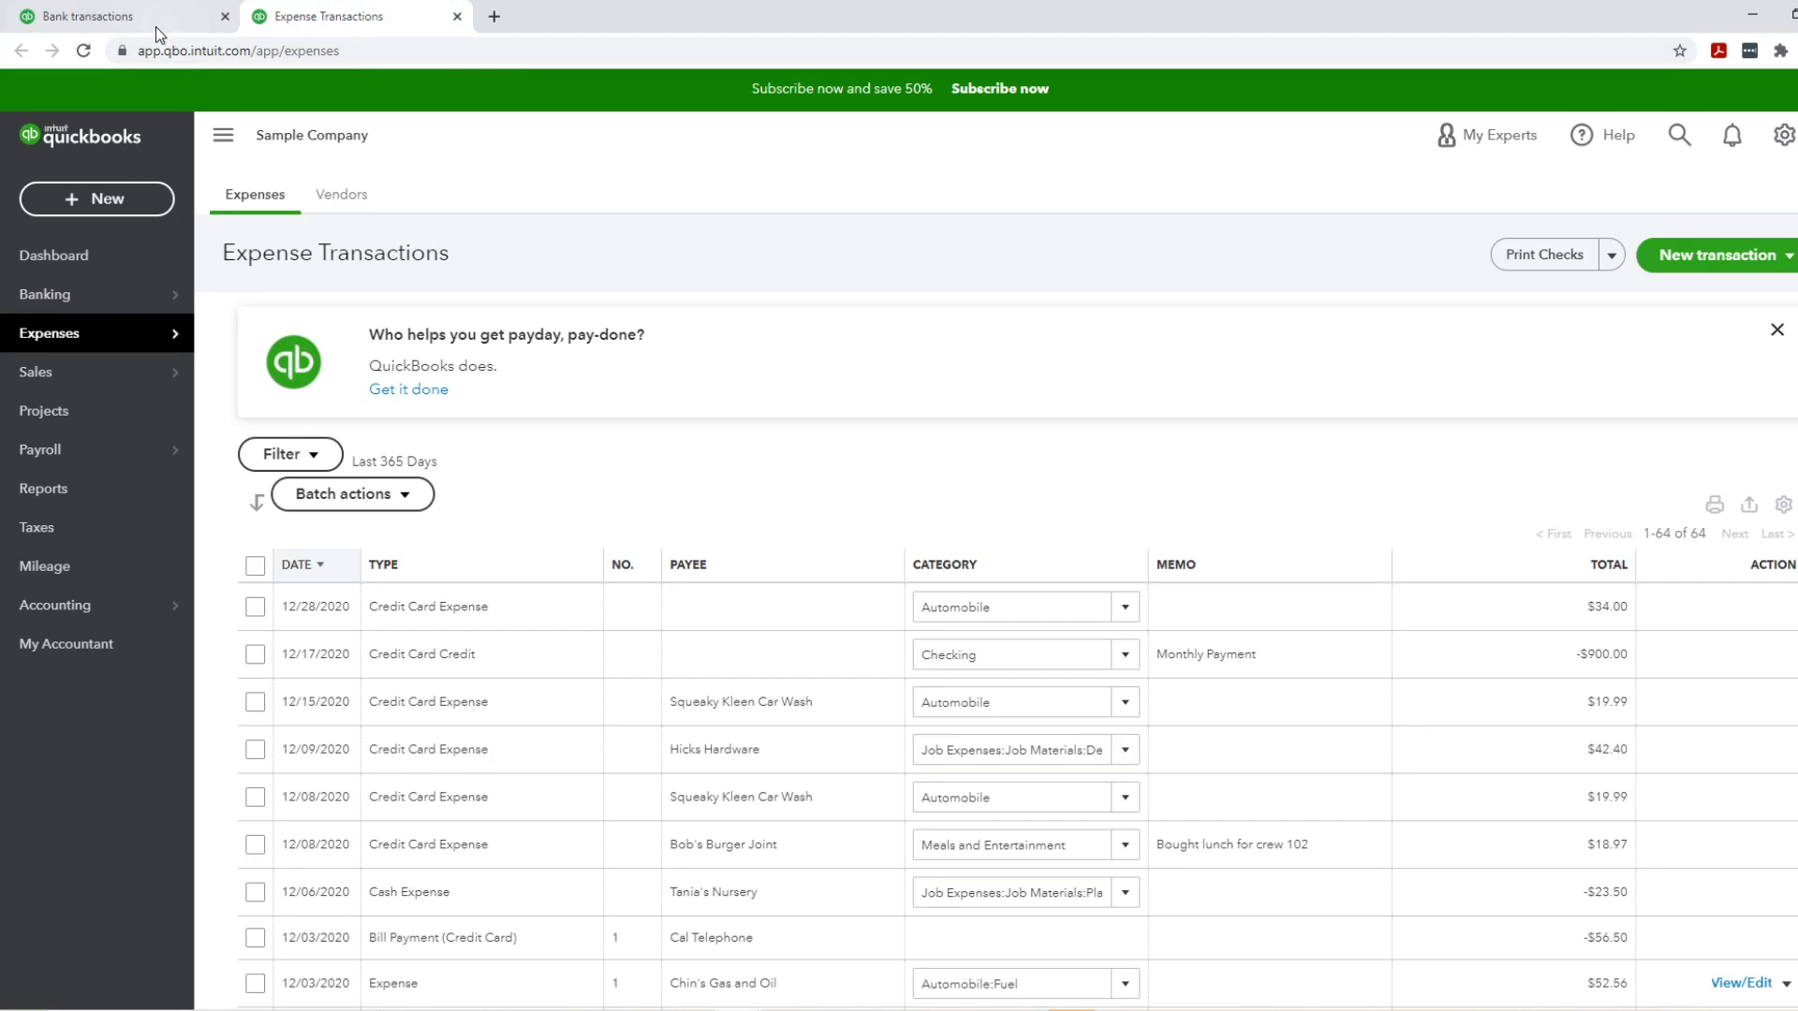
left_click(155, 23)
left_click(161, 339)
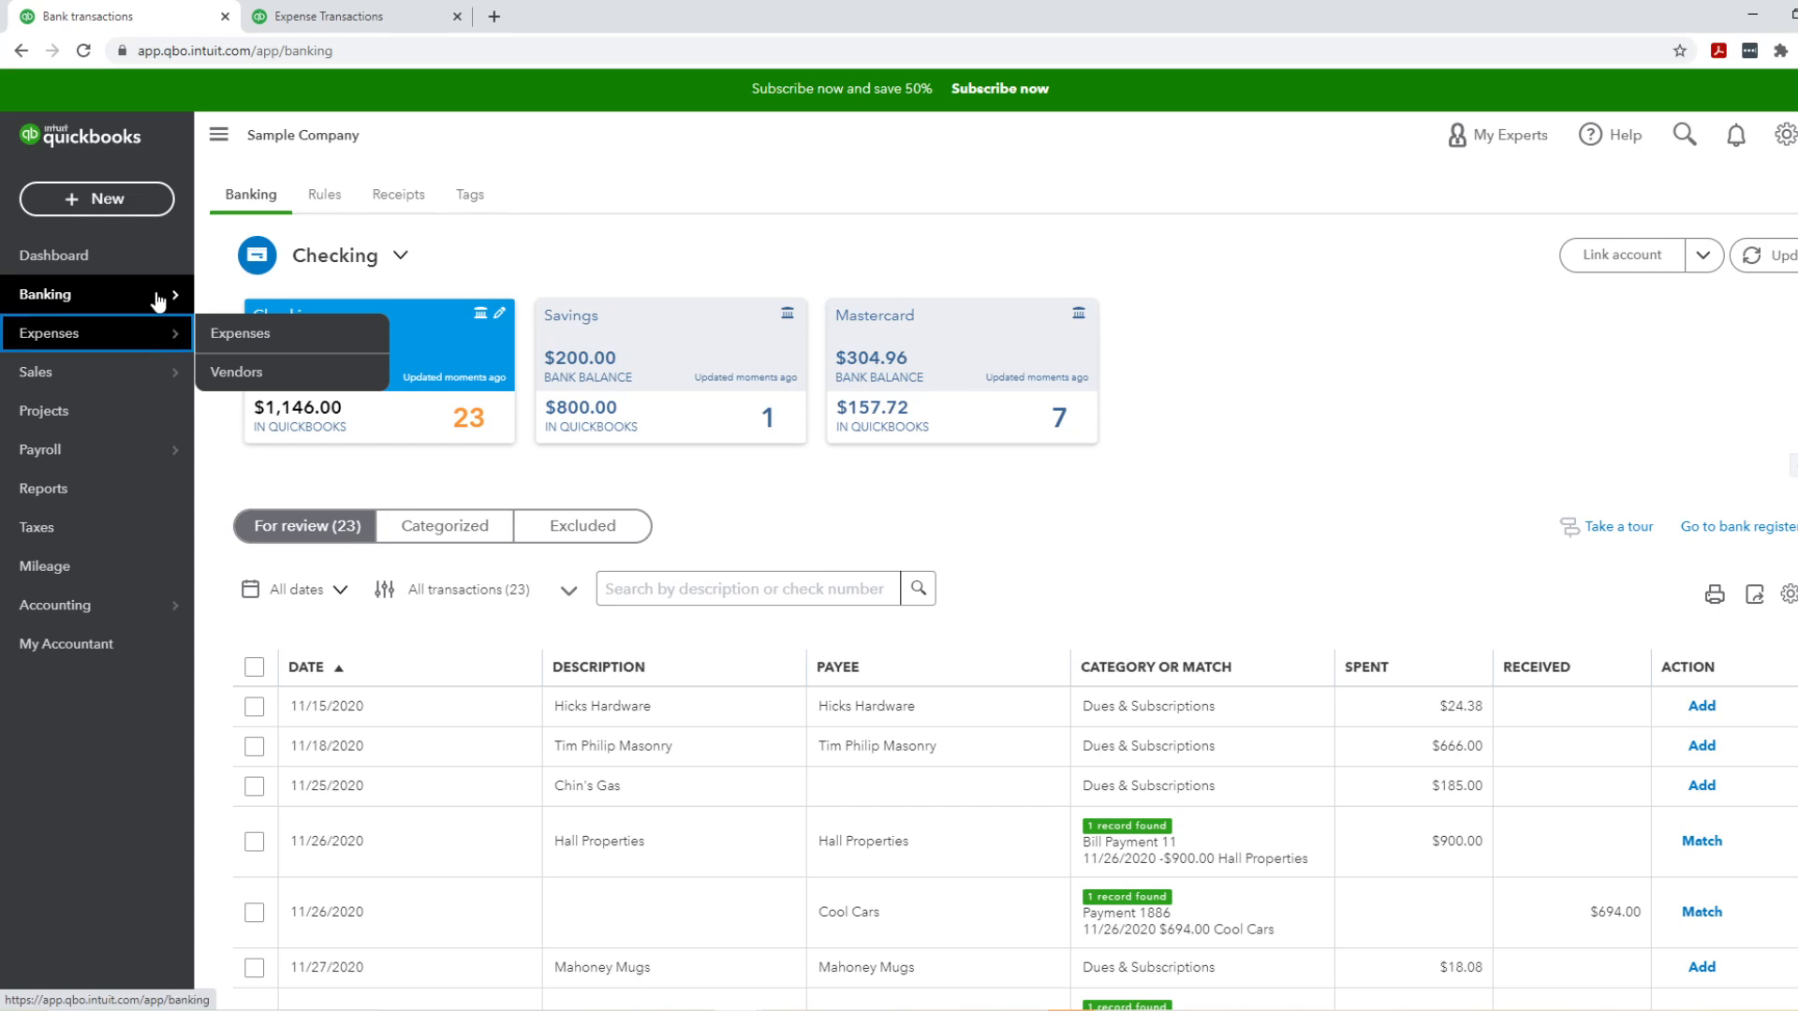
Step: Open the Vendors list in the second browser tab and return to the Bank transactions tab
left_click(332, 23)
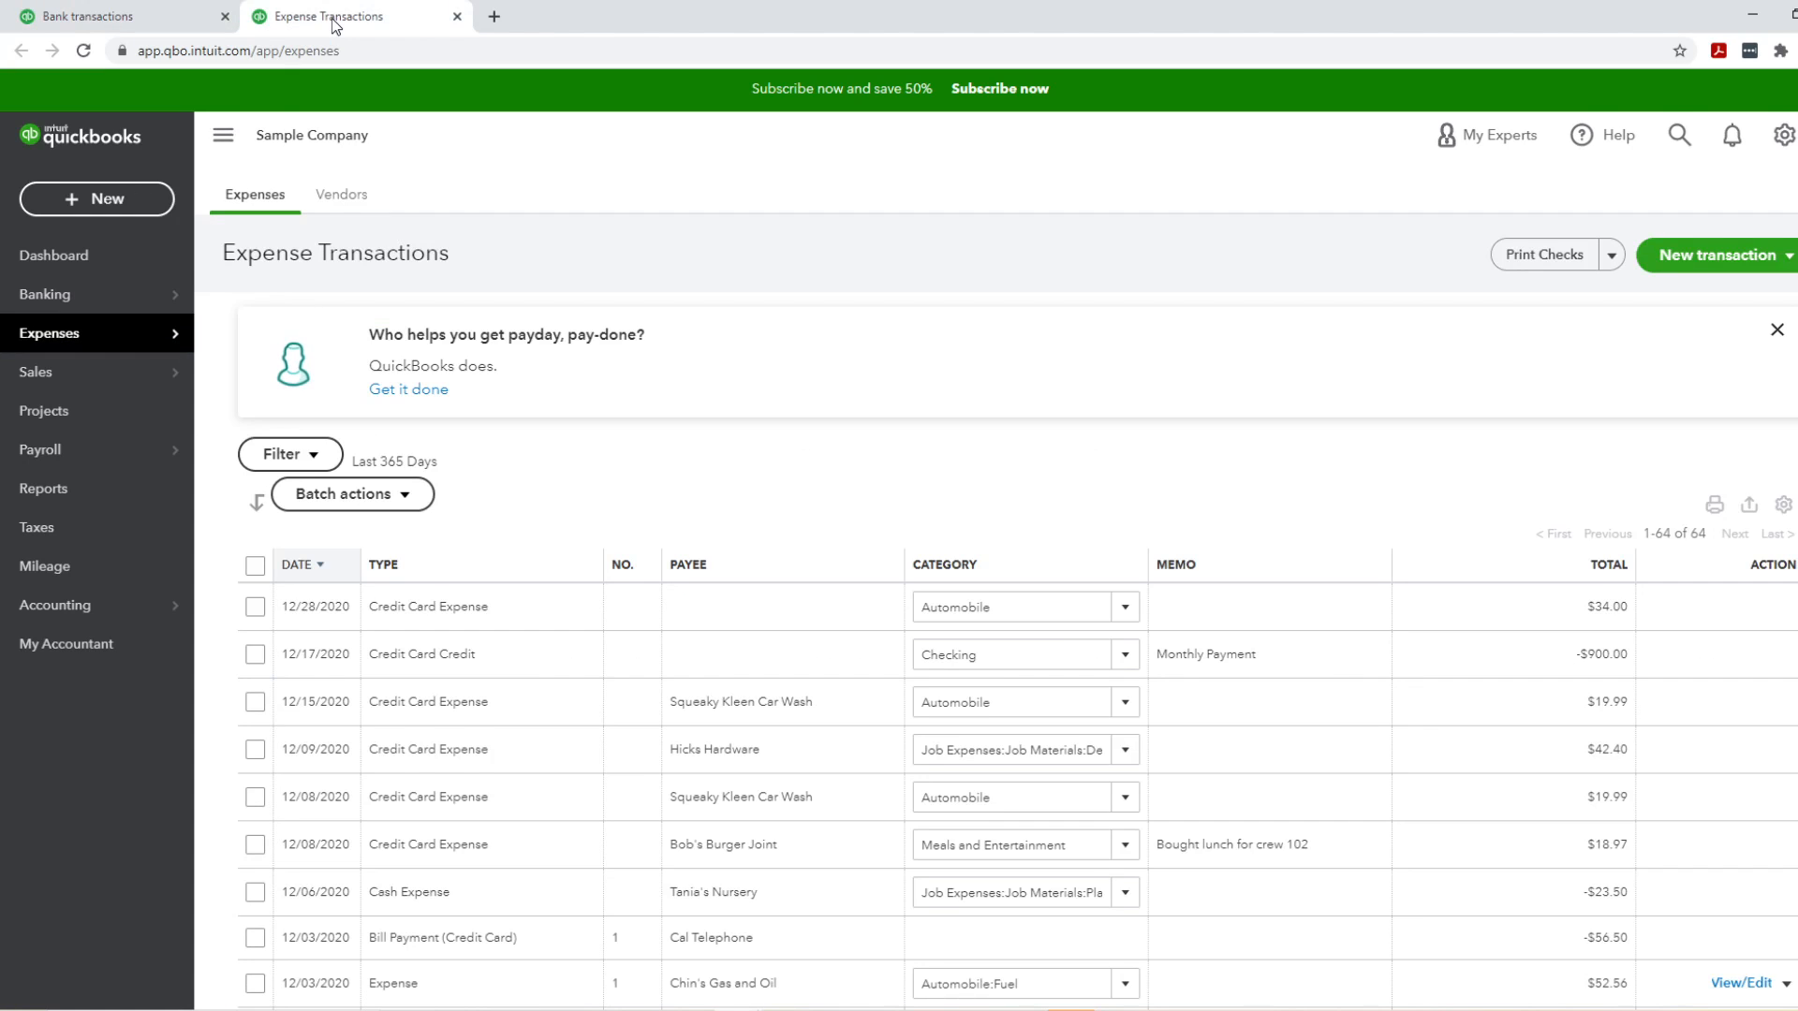
left_click(355, 199)
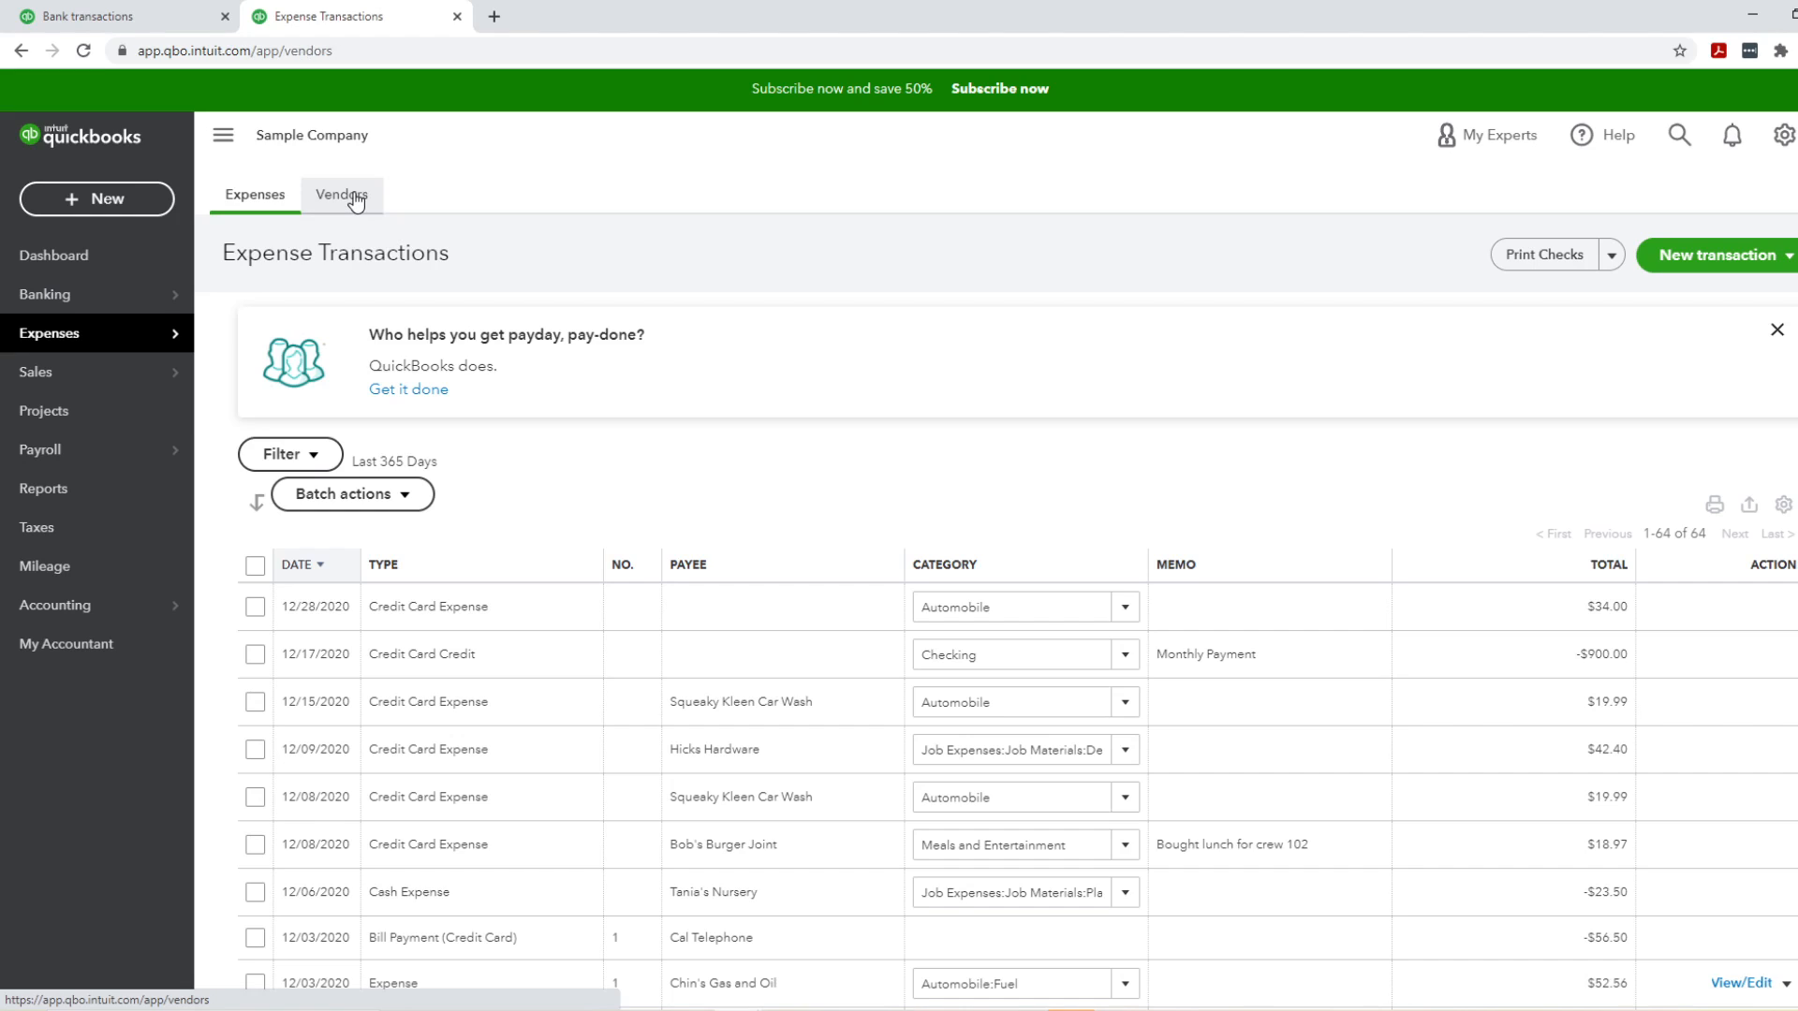
left_click(103, 16)
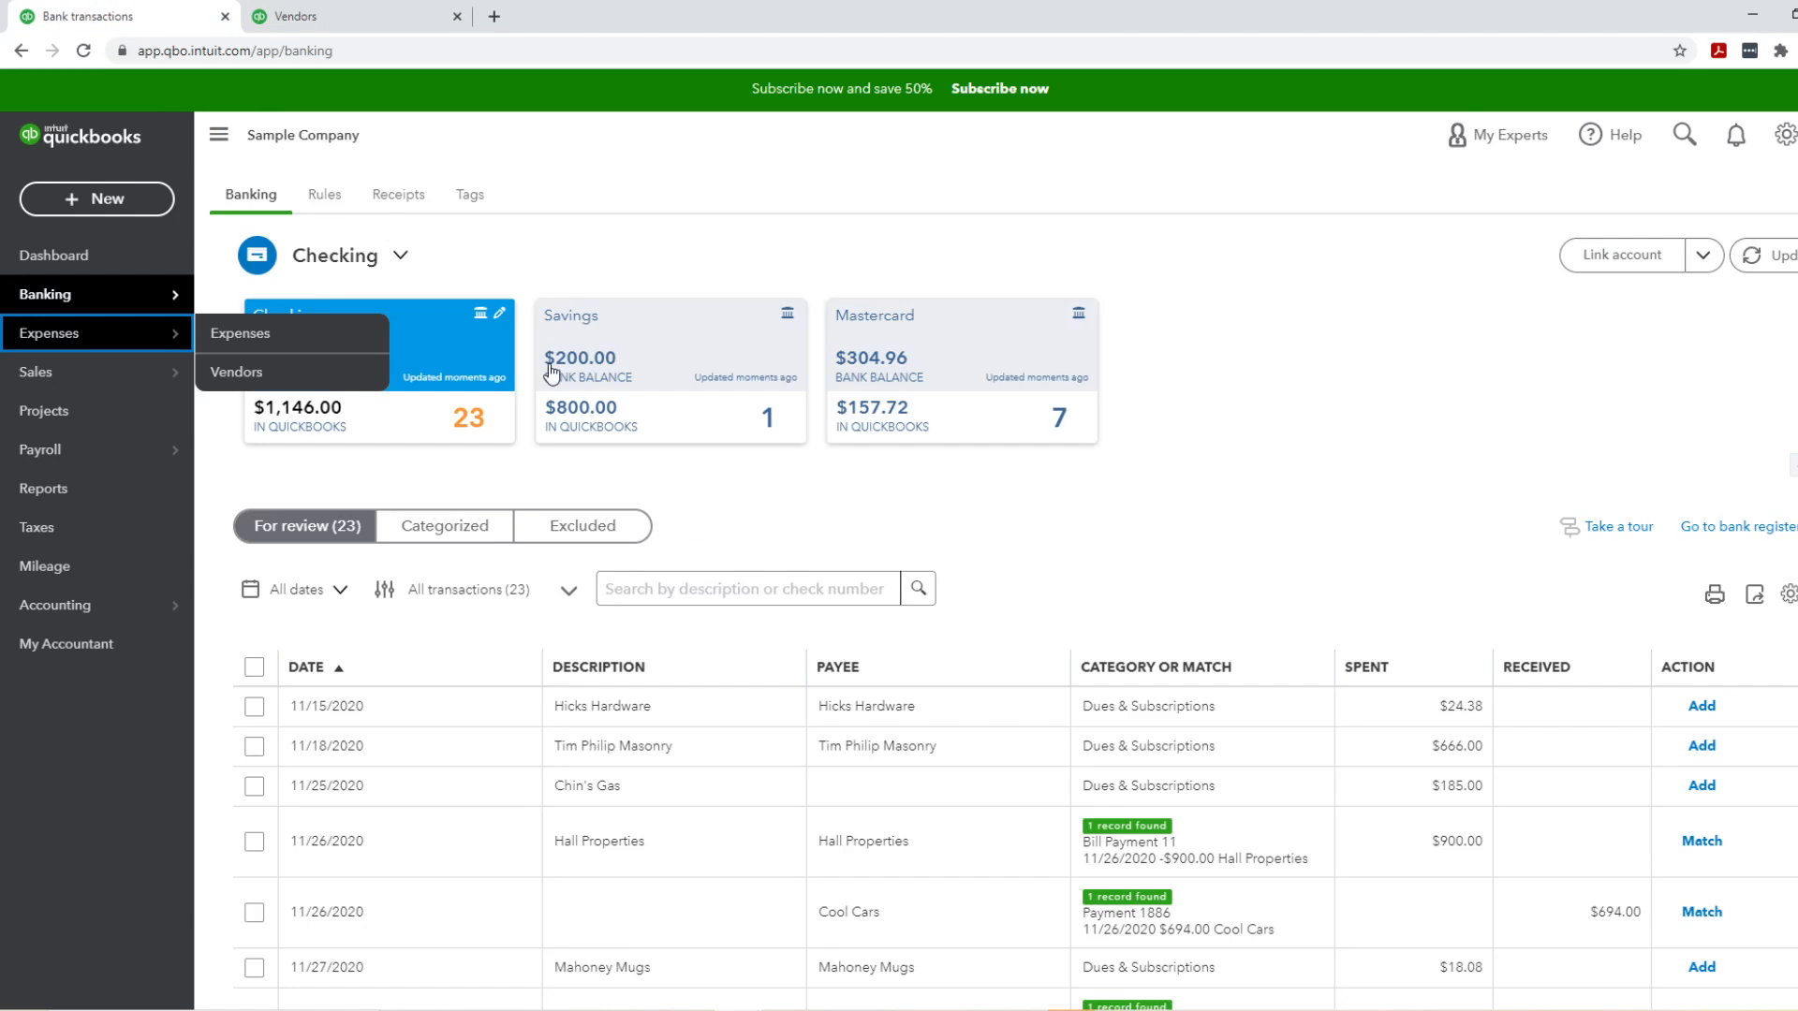
Step: Find Hicks Hardware in the Vendors list, open its transaction list and widen the Category column
left_click(356, 15)
left_click(571, 486)
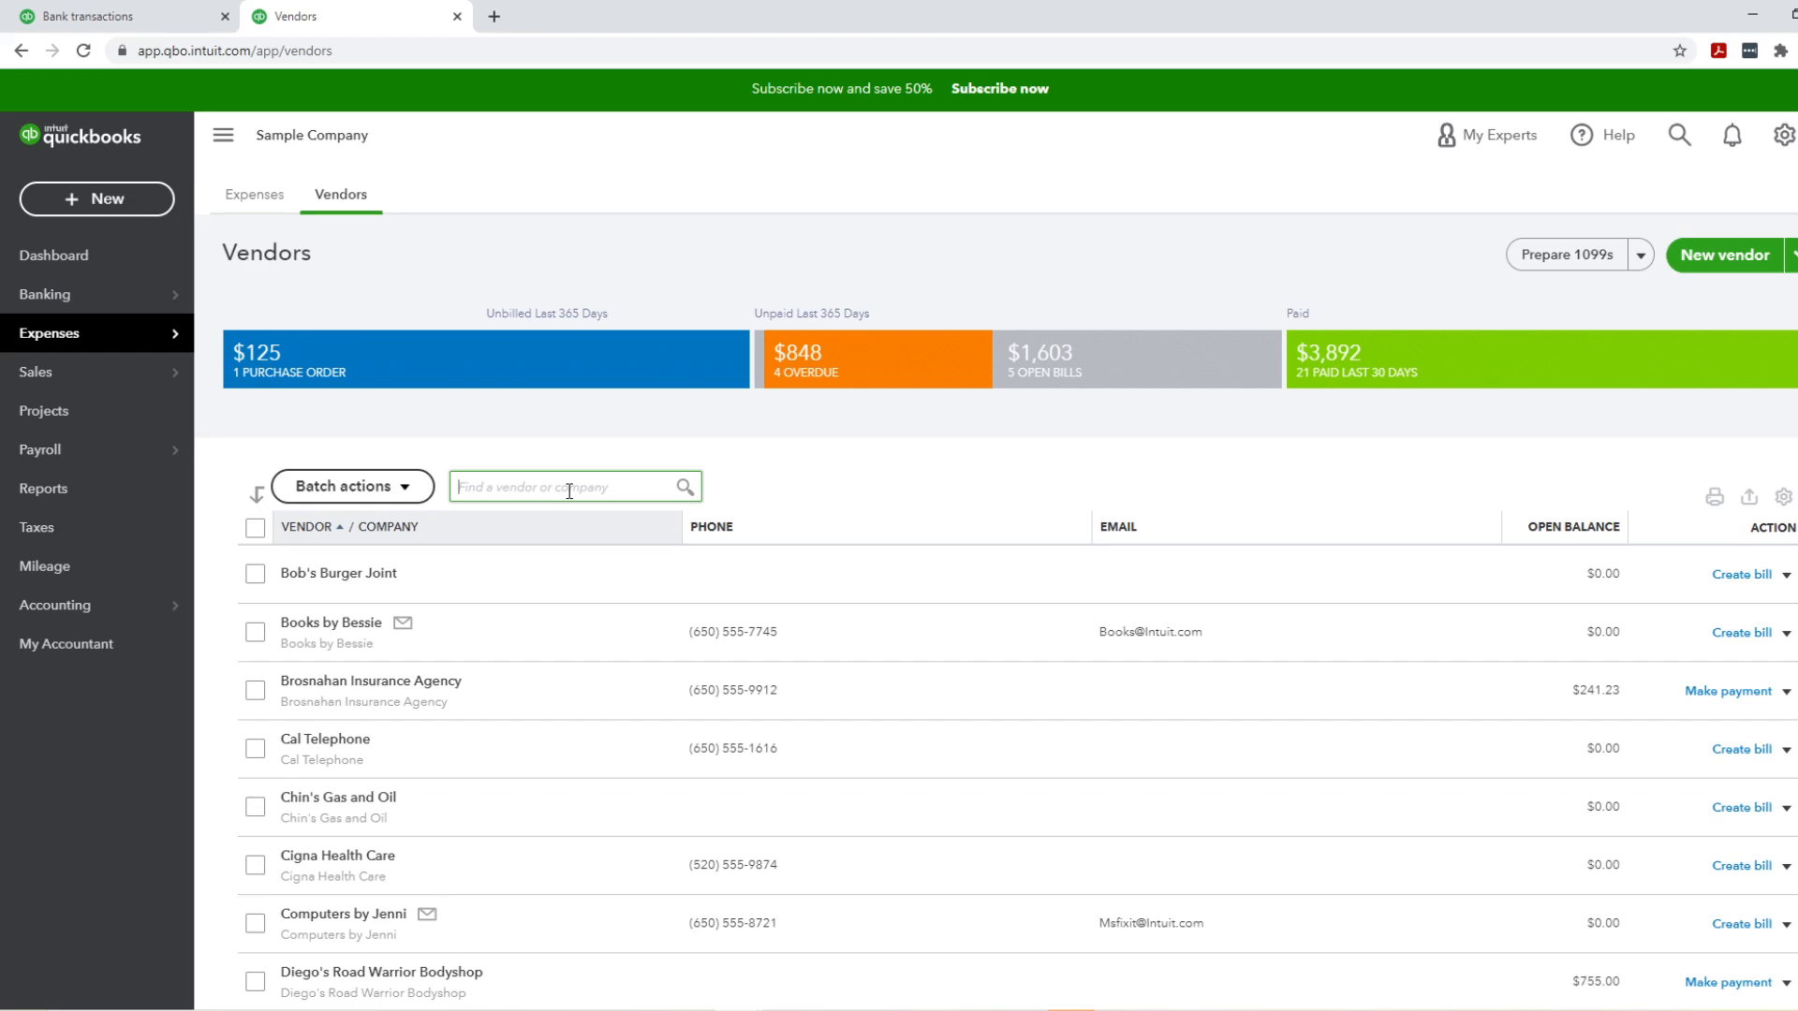
type("hidk")
left_click(540, 517)
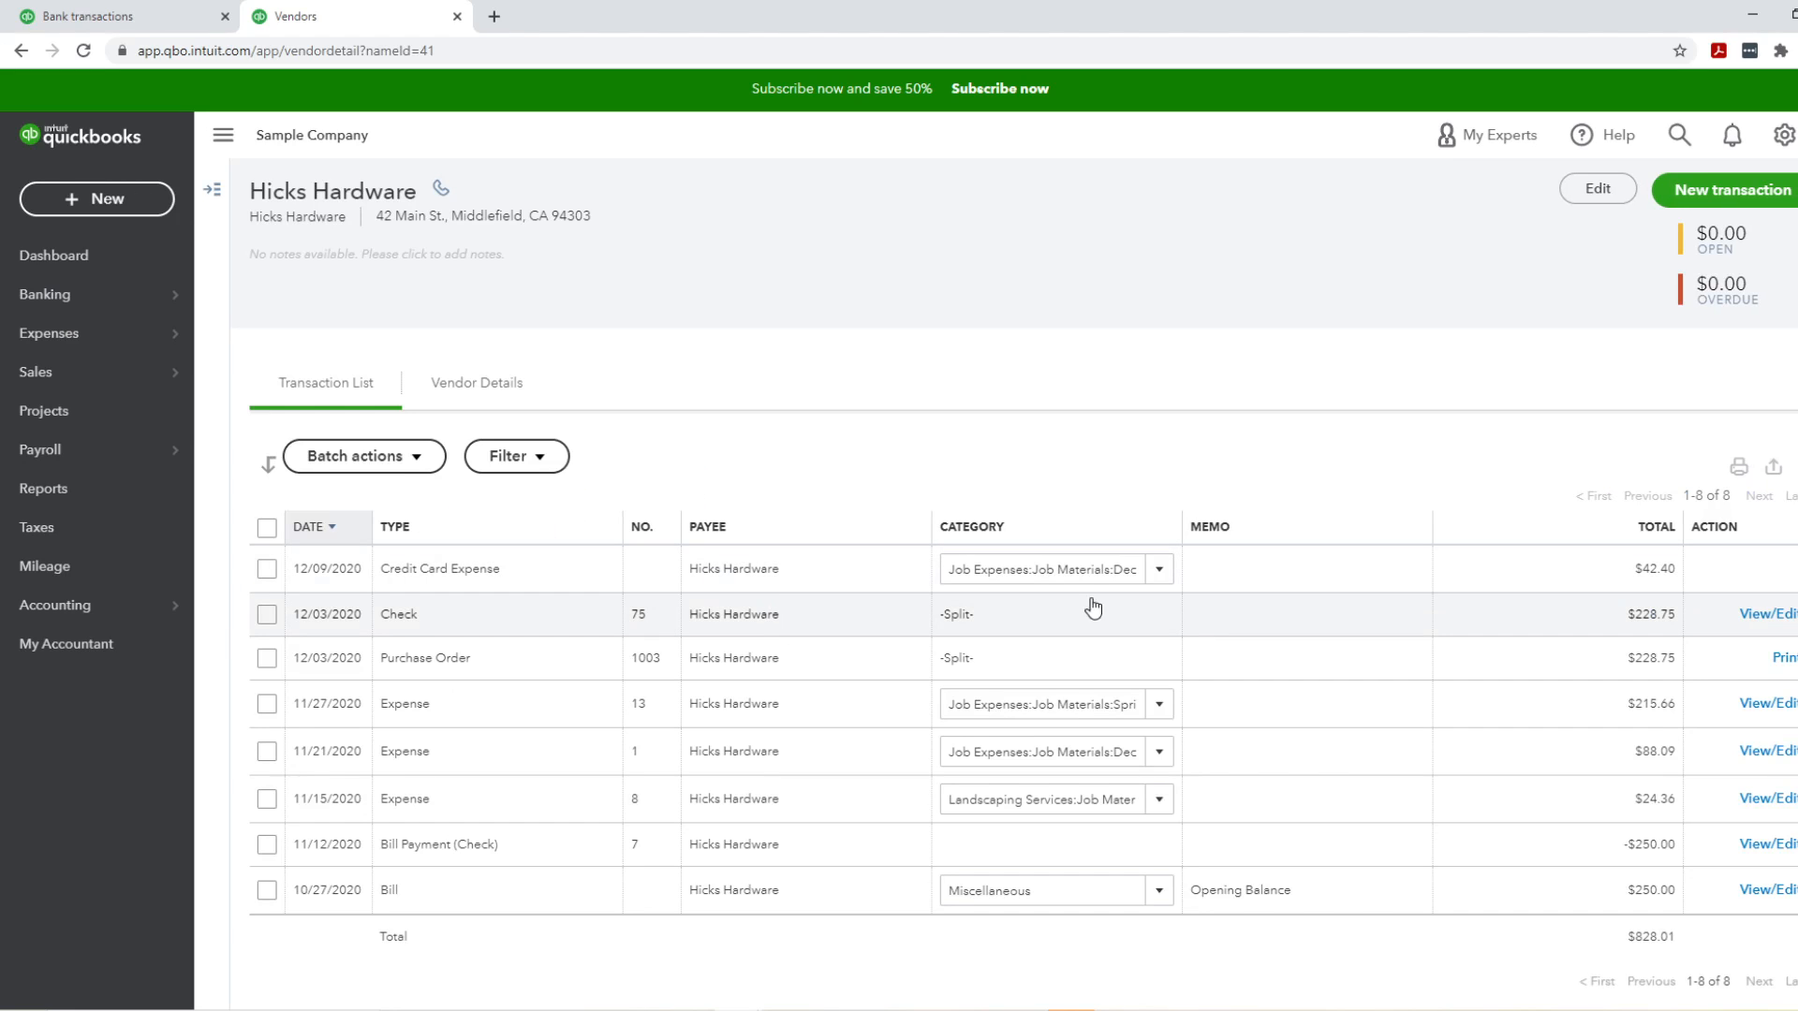
left_click_drag(1184, 530, 1306, 527)
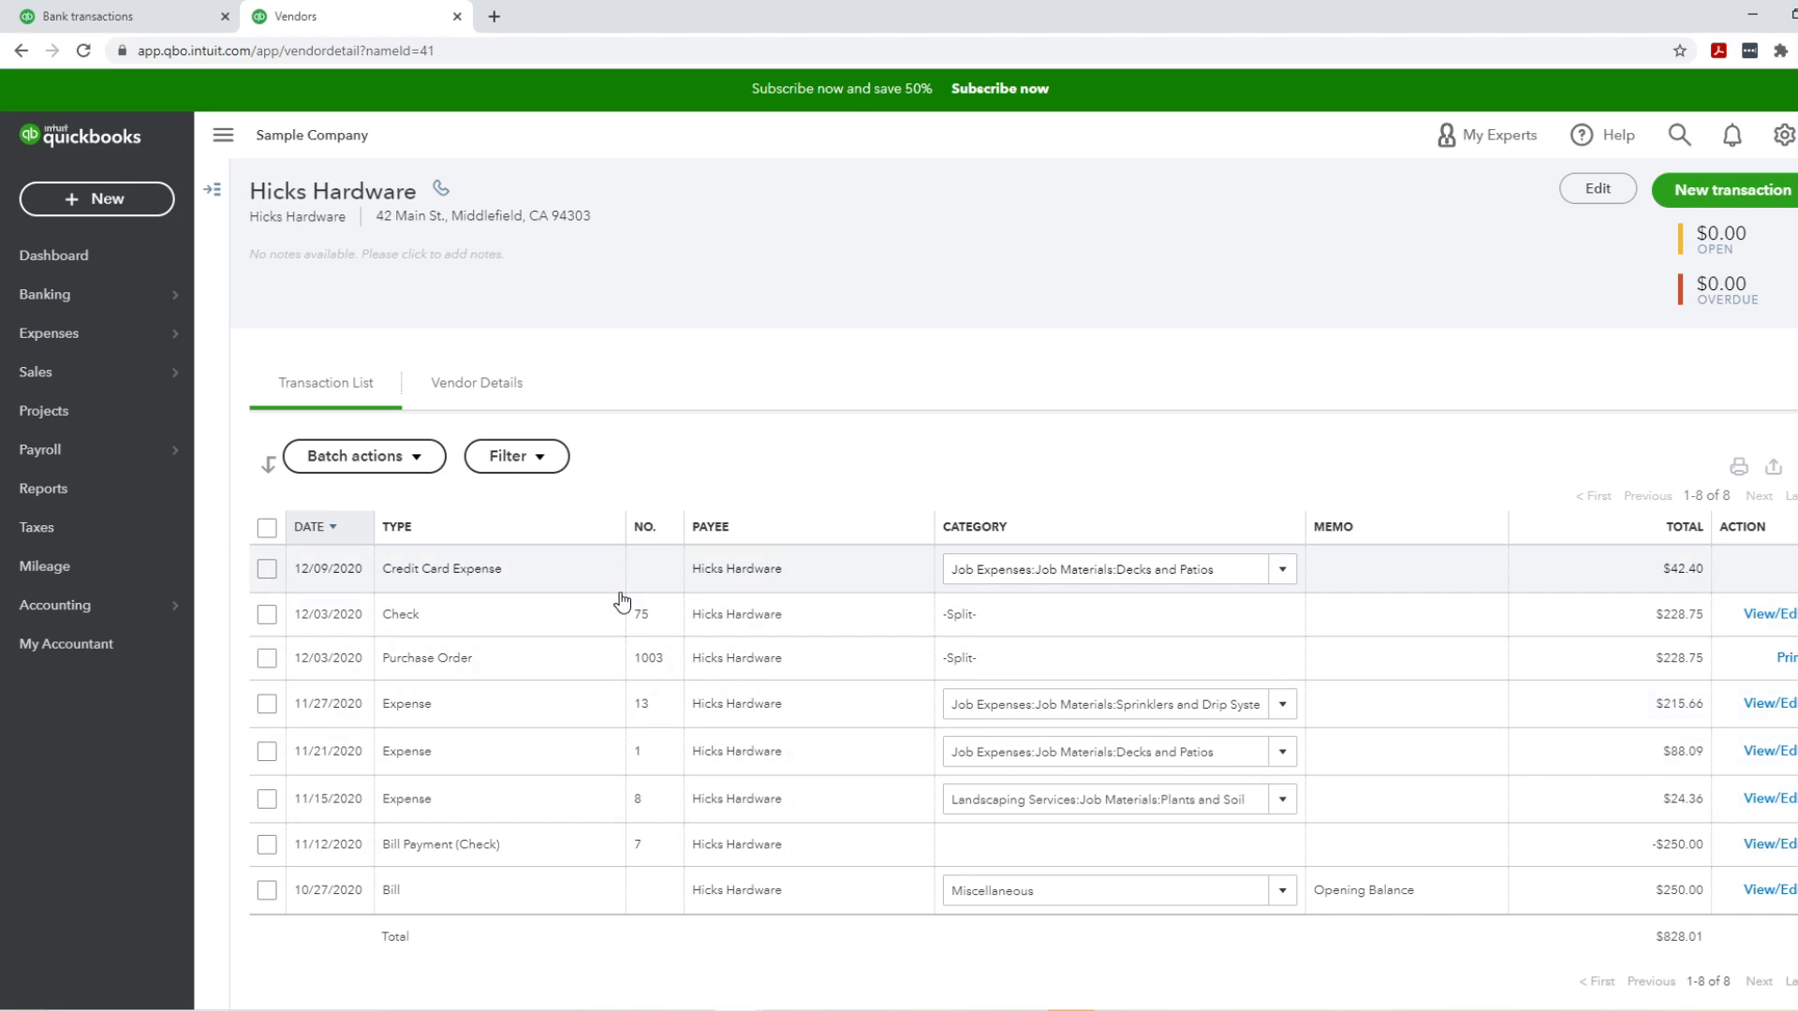
Step: View Hicks Hardware's 11/21/2020 expense, close it and return to the Bank transactions browser tab
left_click(802, 763)
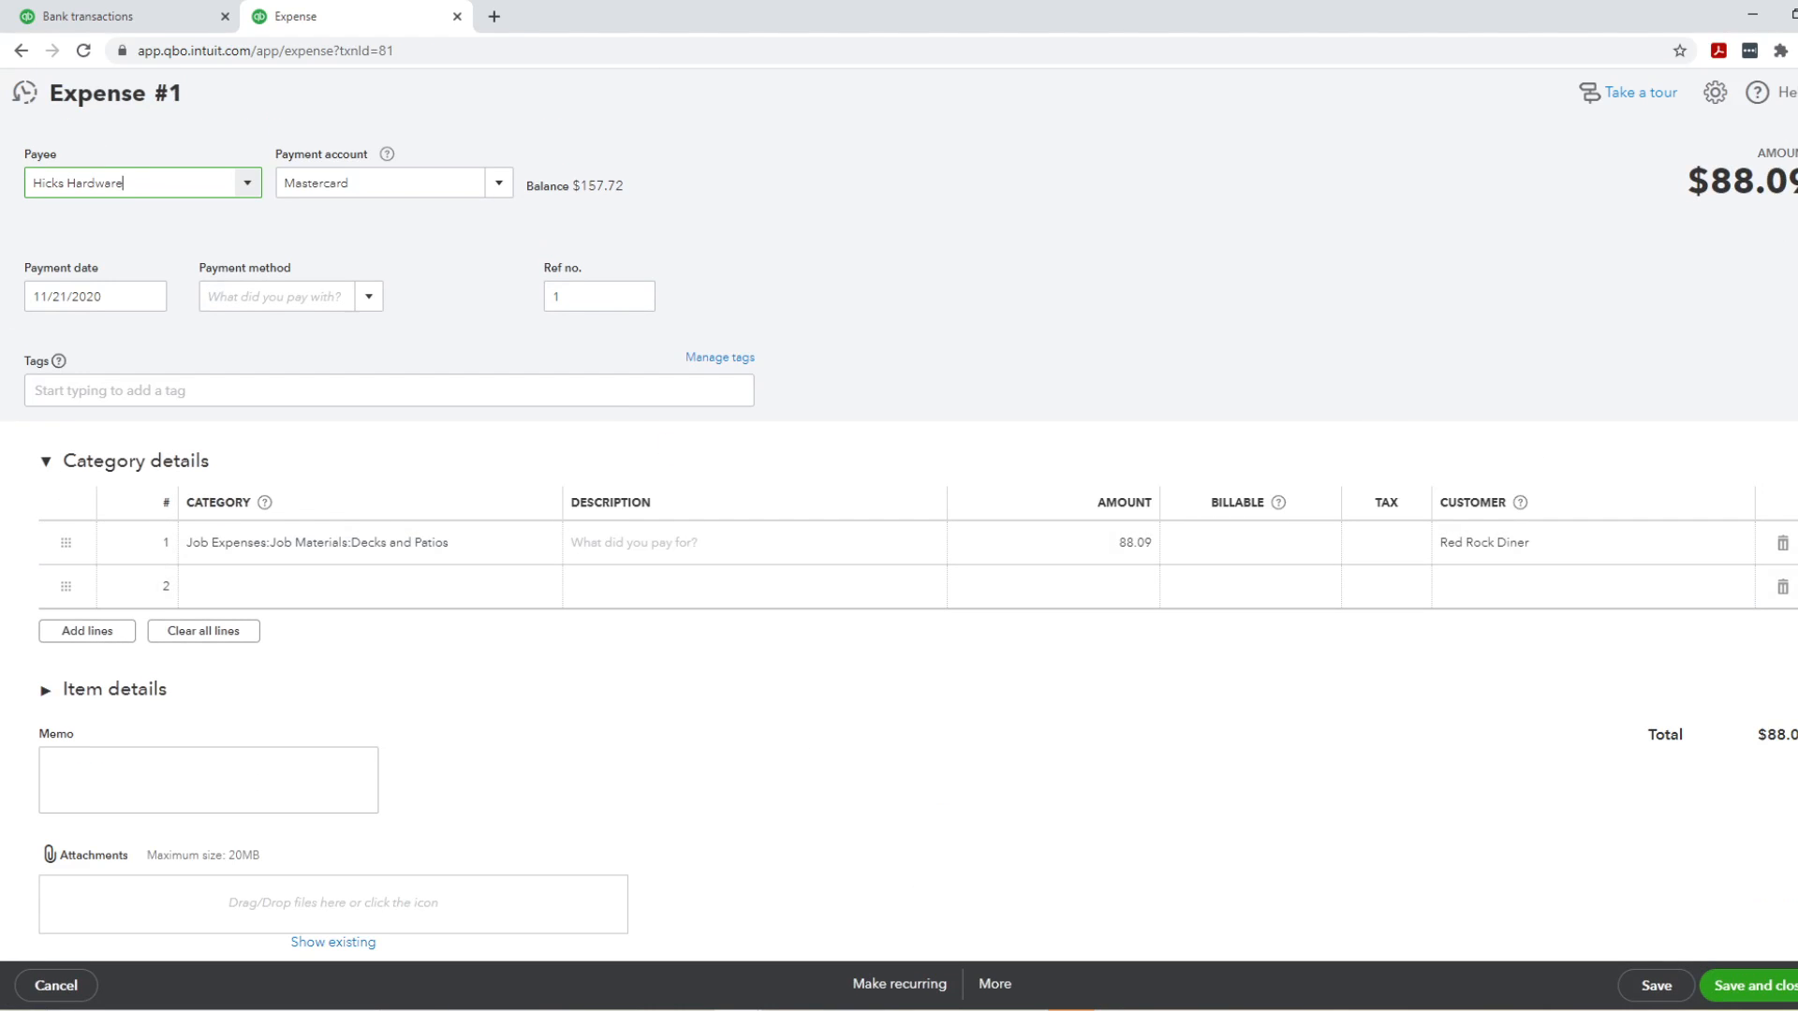
left_click(1795, 93)
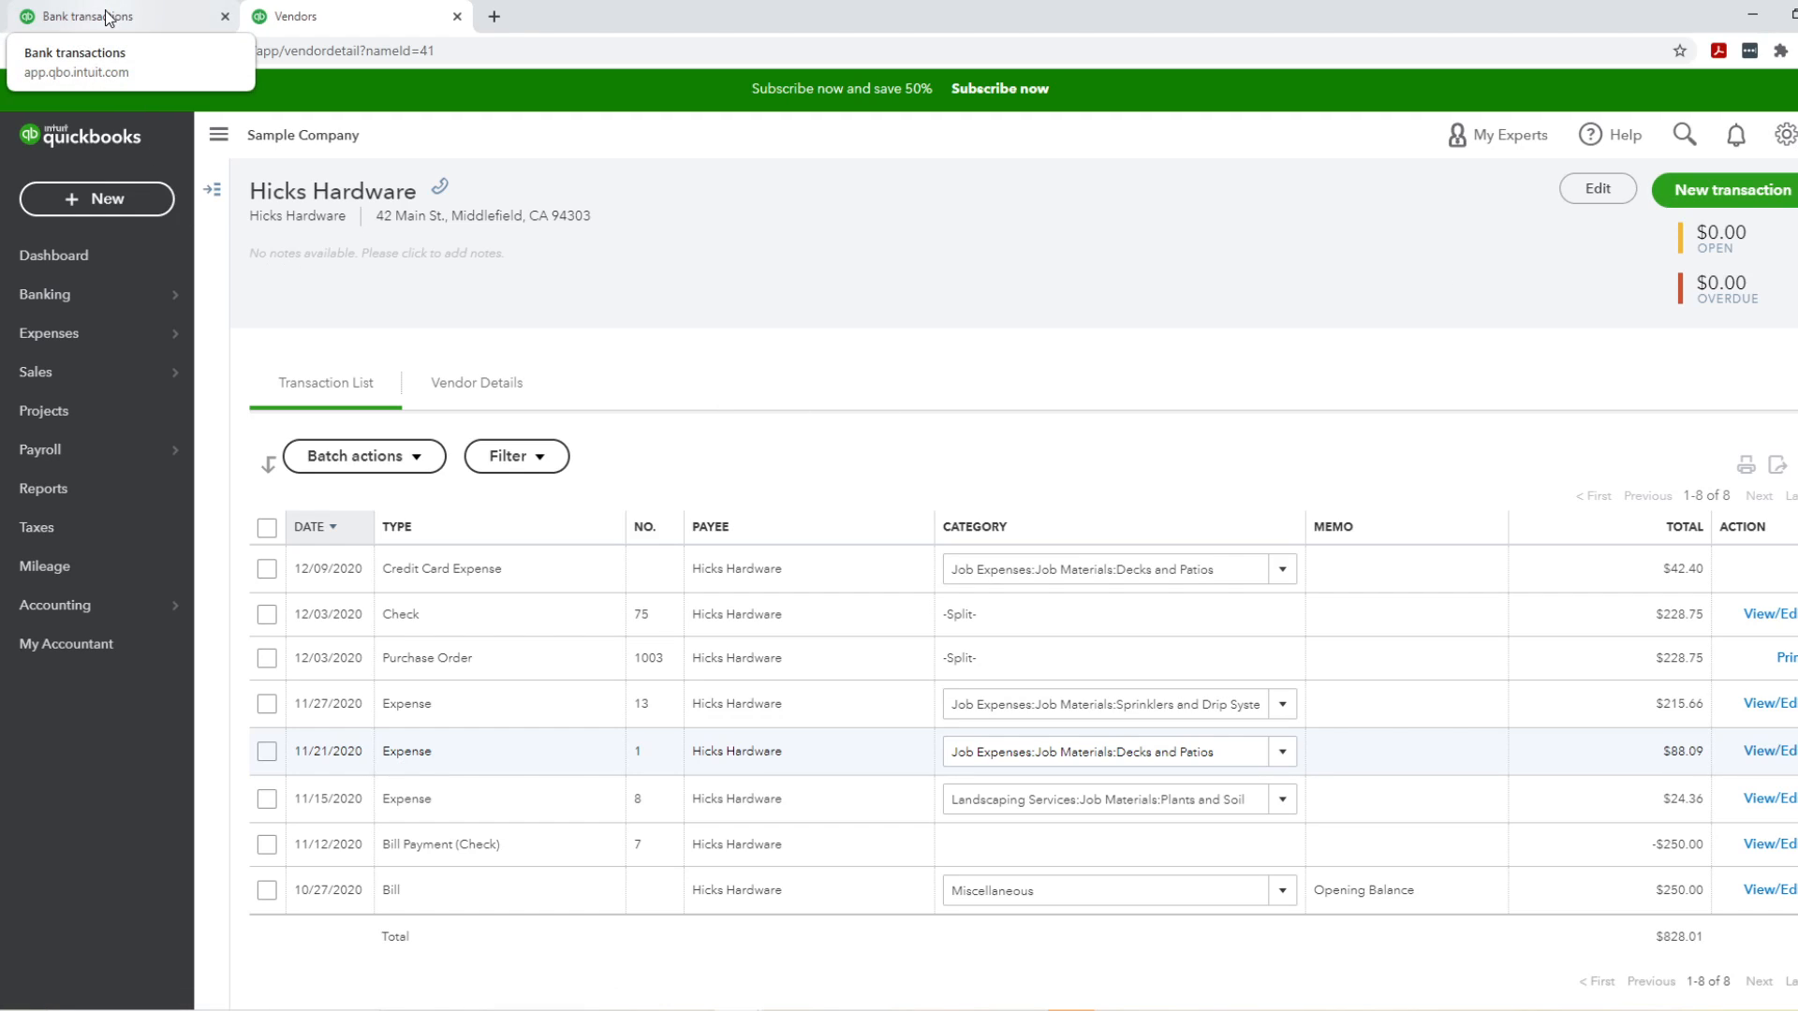
left_click(106, 16)
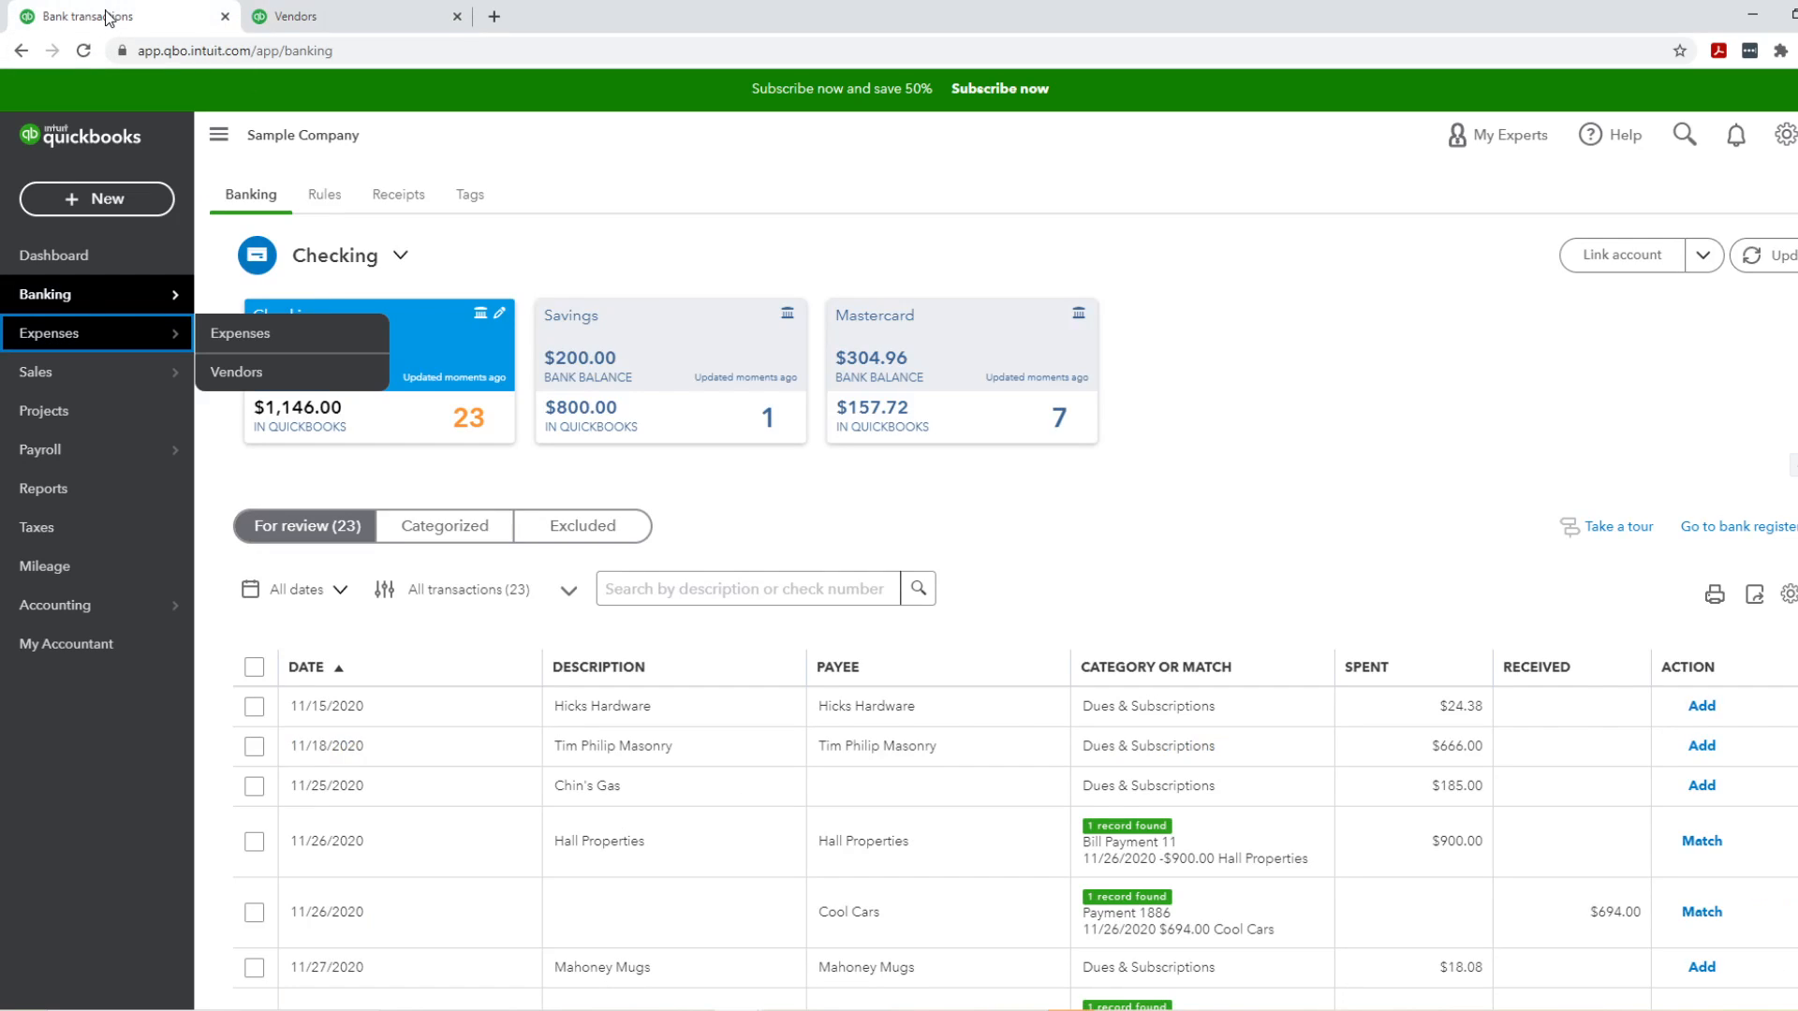
Step: Open Sales in a new browser tab and show the Customers list there
right_click(126, 378)
left_click(155, 393)
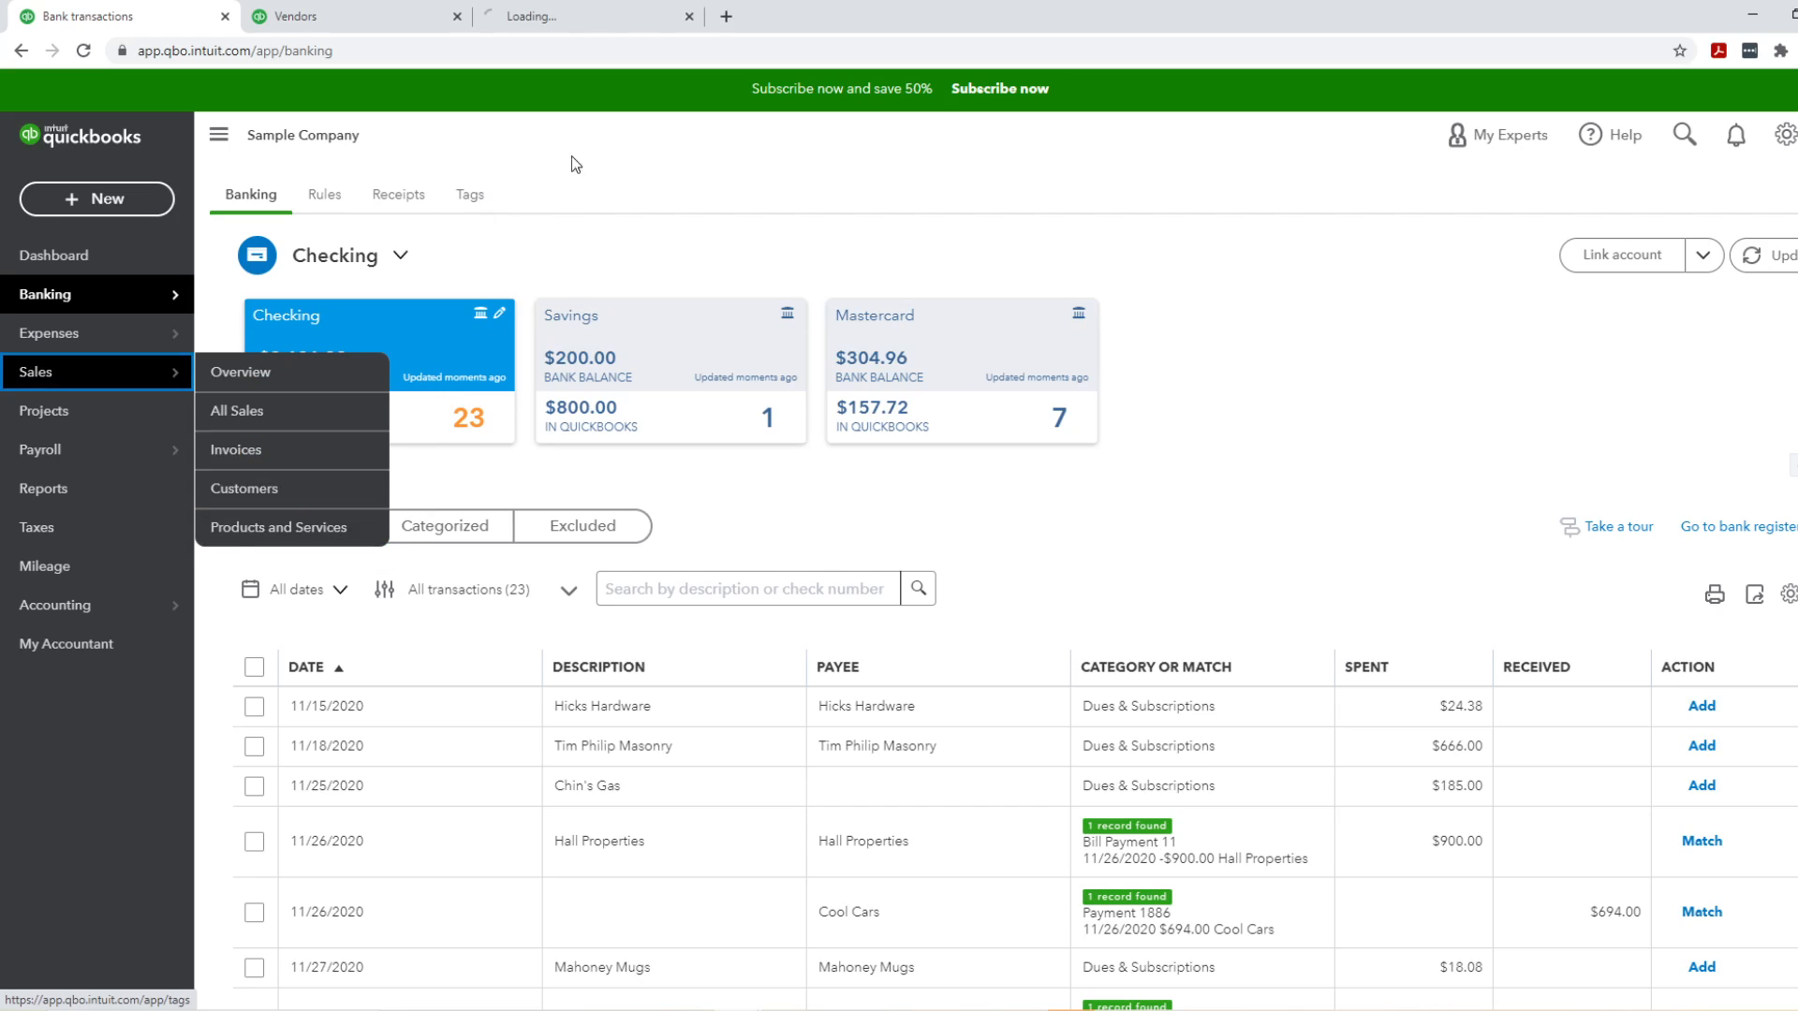
left_click(575, 16)
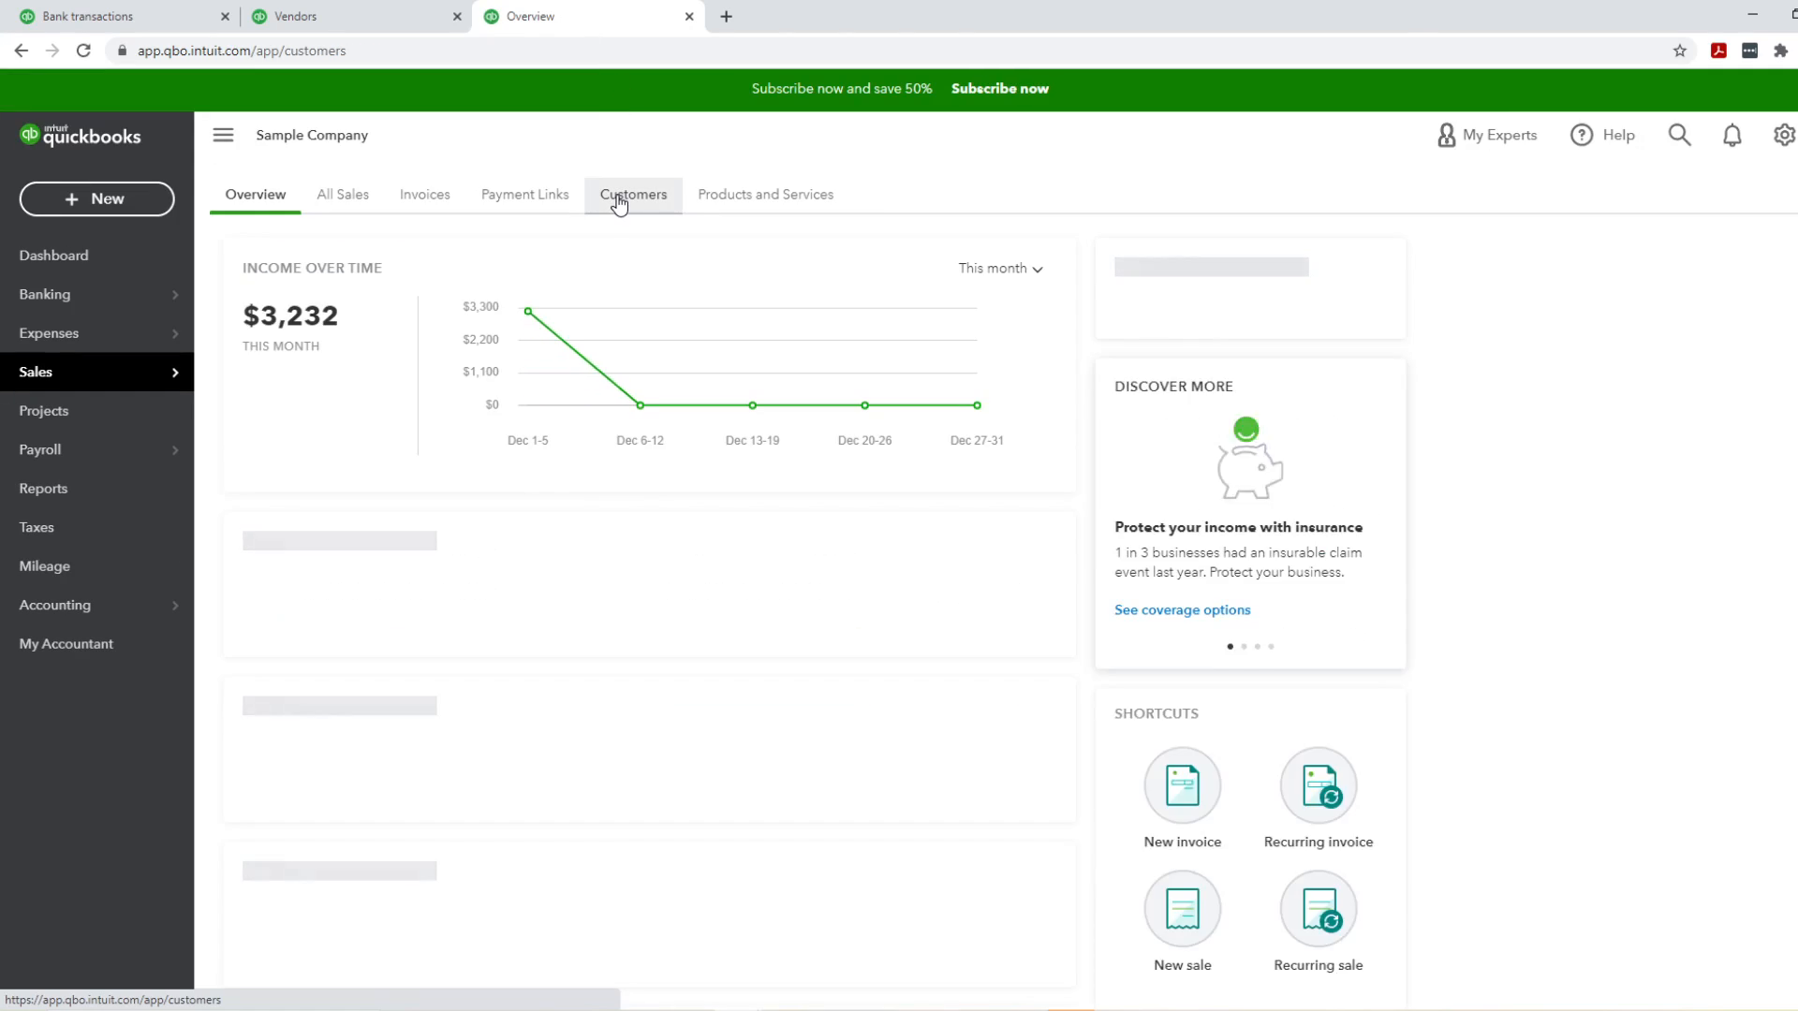
left_click(621, 192)
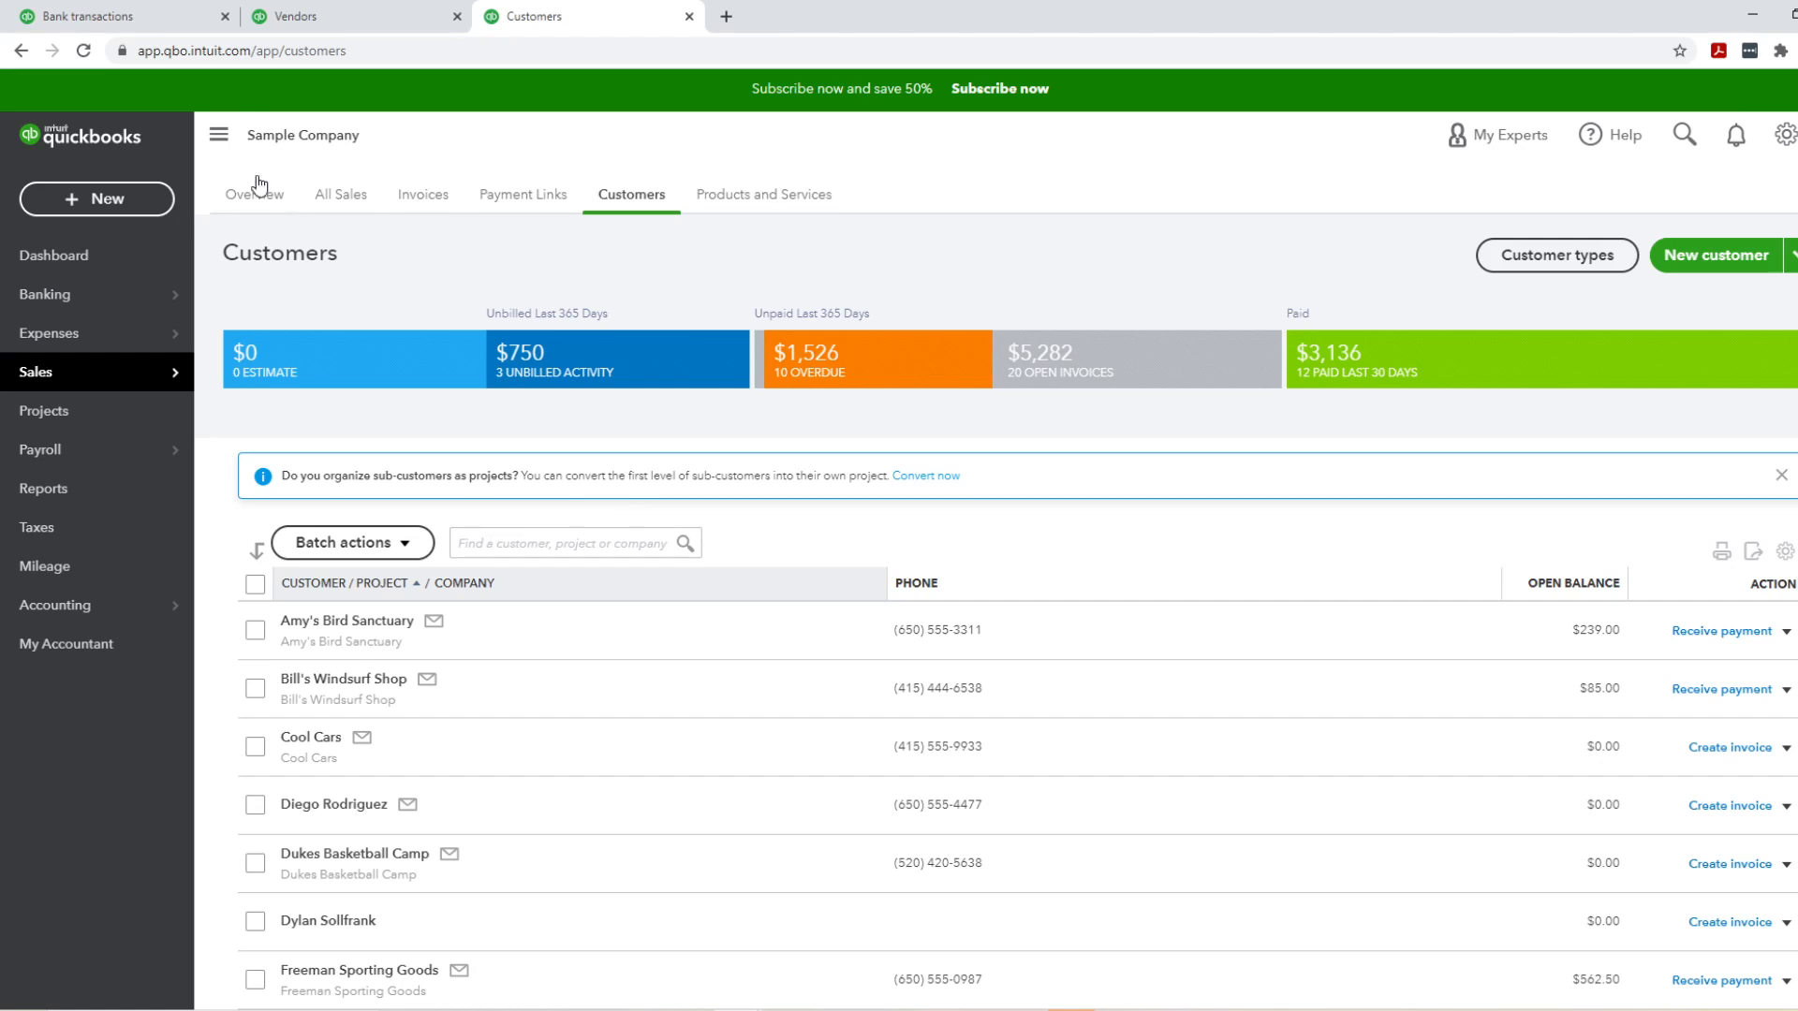
Step: Check the bank transactions, then look up the customer Cool Cars in the Customers browser tab and open its record
left_click(141, 17)
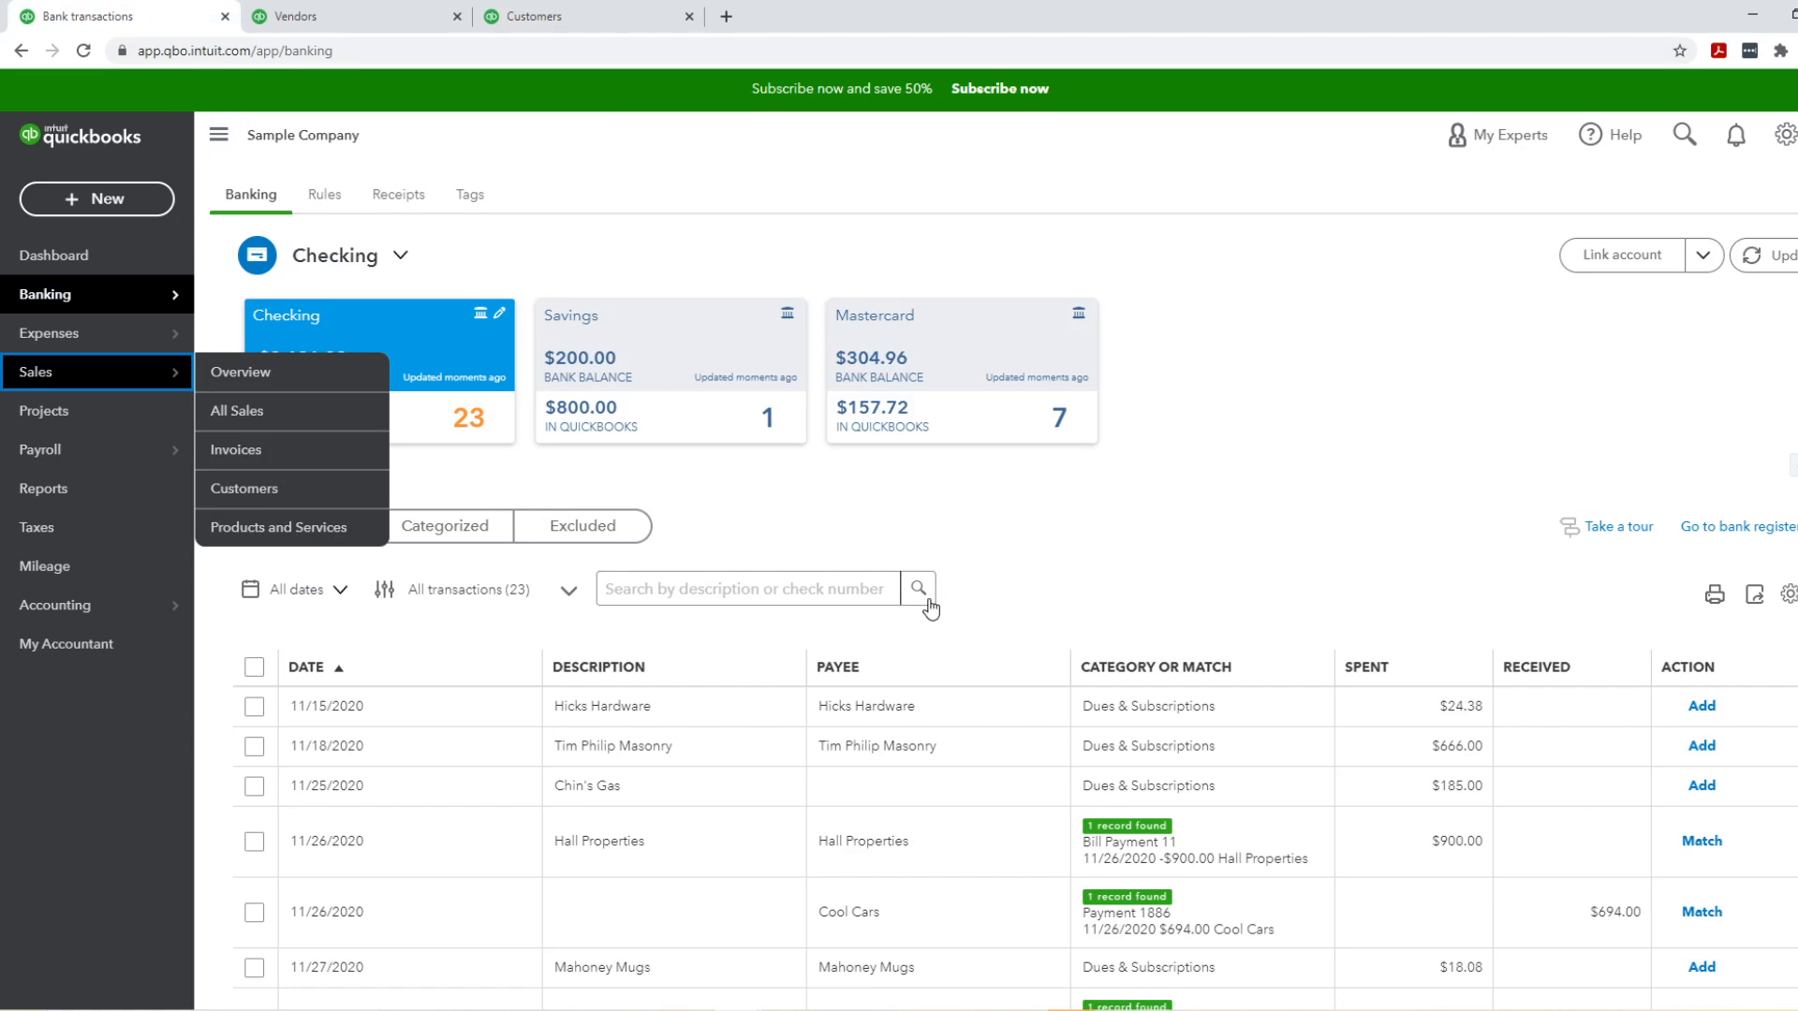
scroll(1029, 684, "down", 1)
left_click(590, 16)
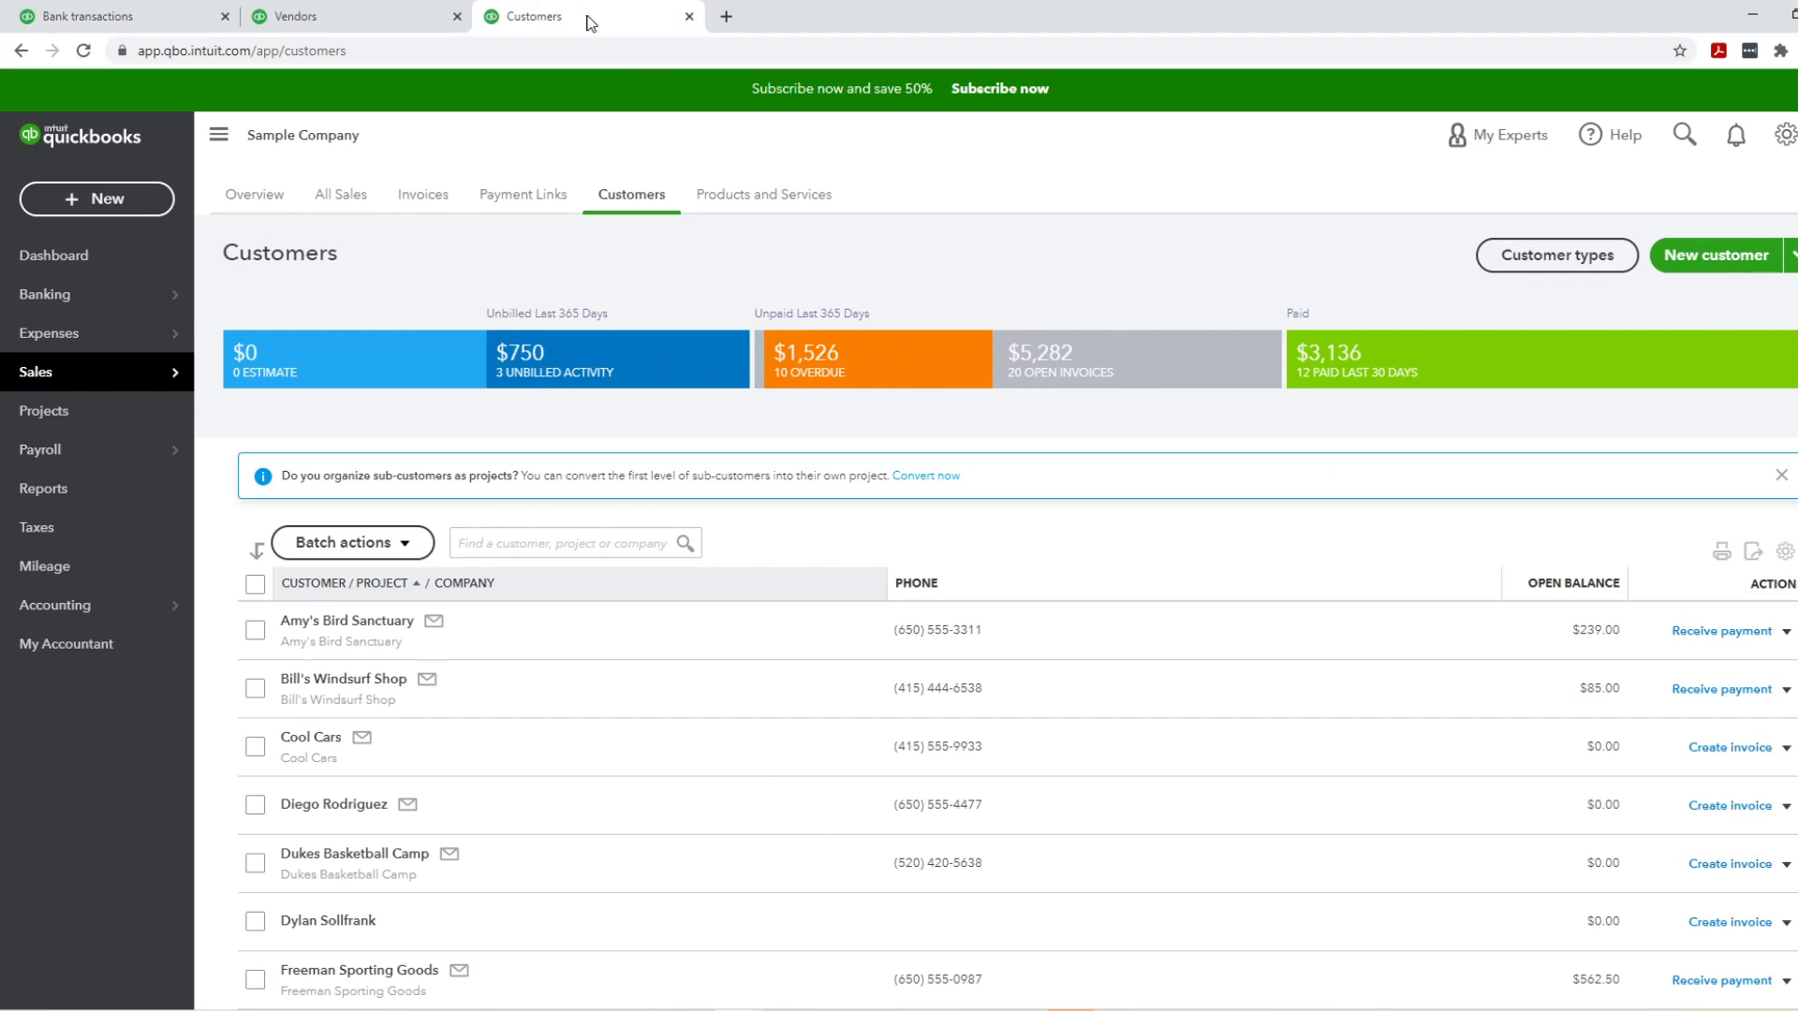
left_click(543, 541)
type("cool")
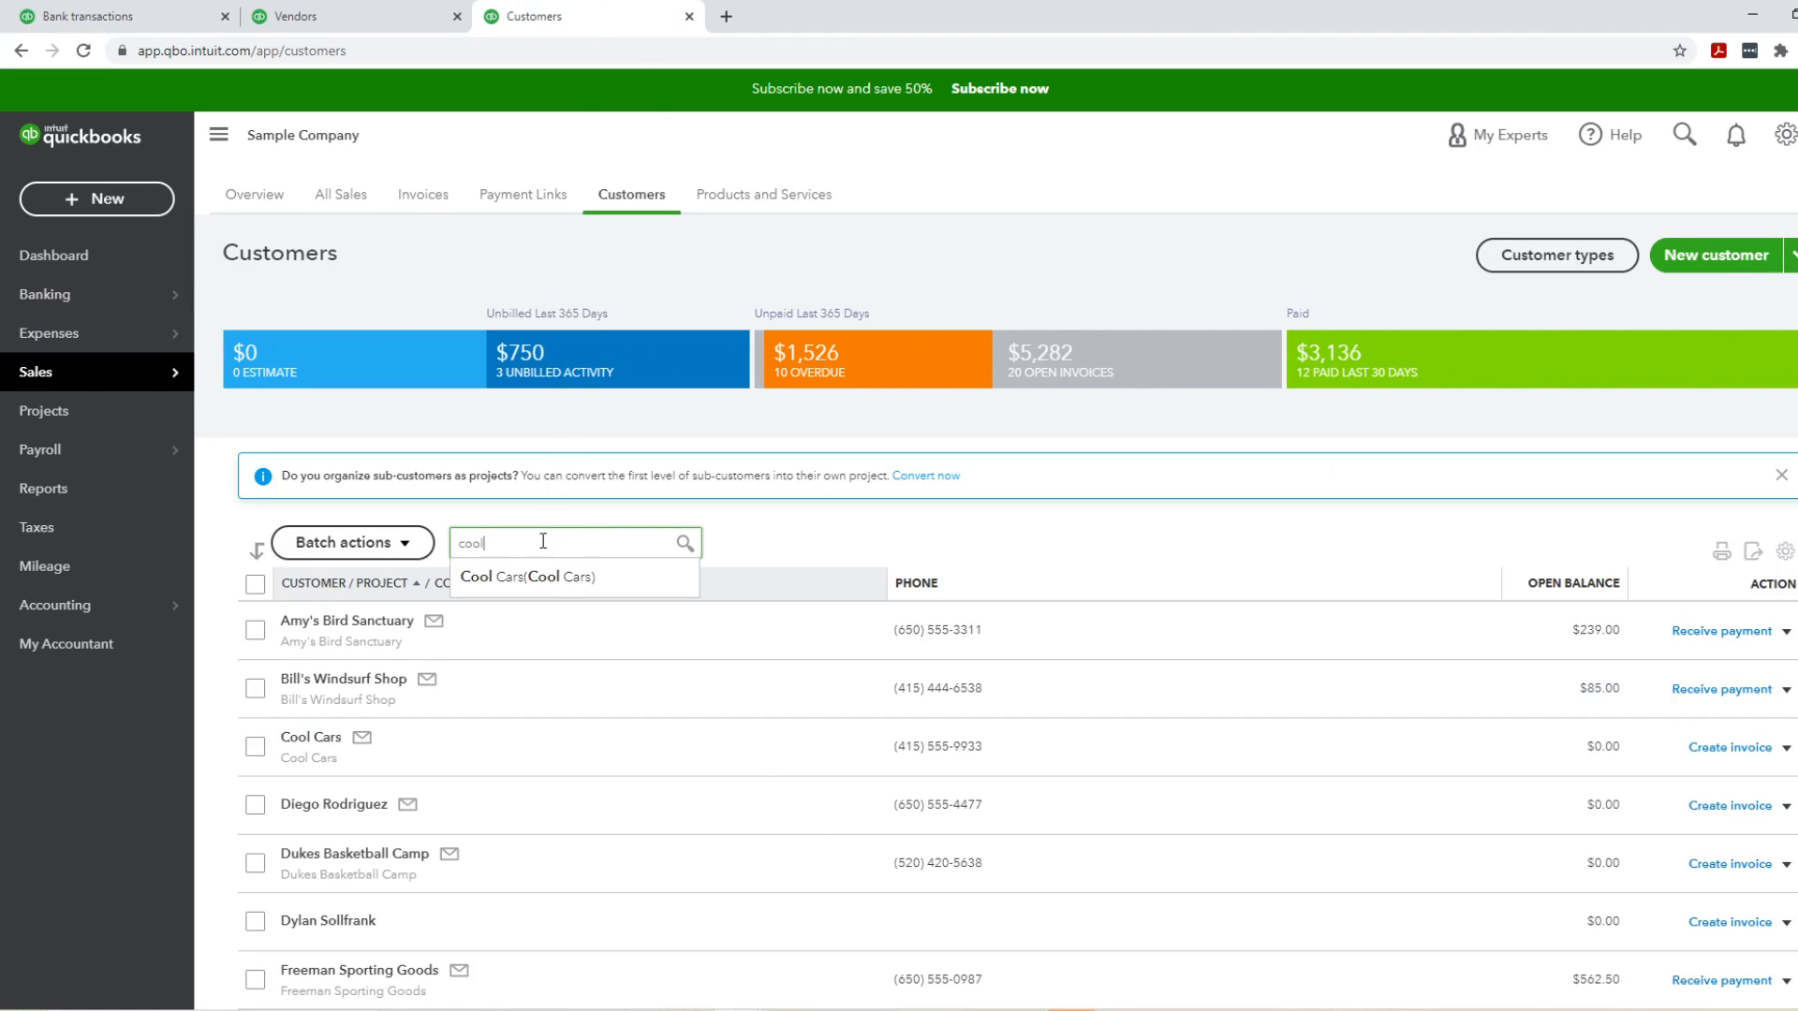
left_click(573, 575)
Step: Switch between the Bank transactions and Customers browser tabs, ending on the bank transactions
left_click(141, 16)
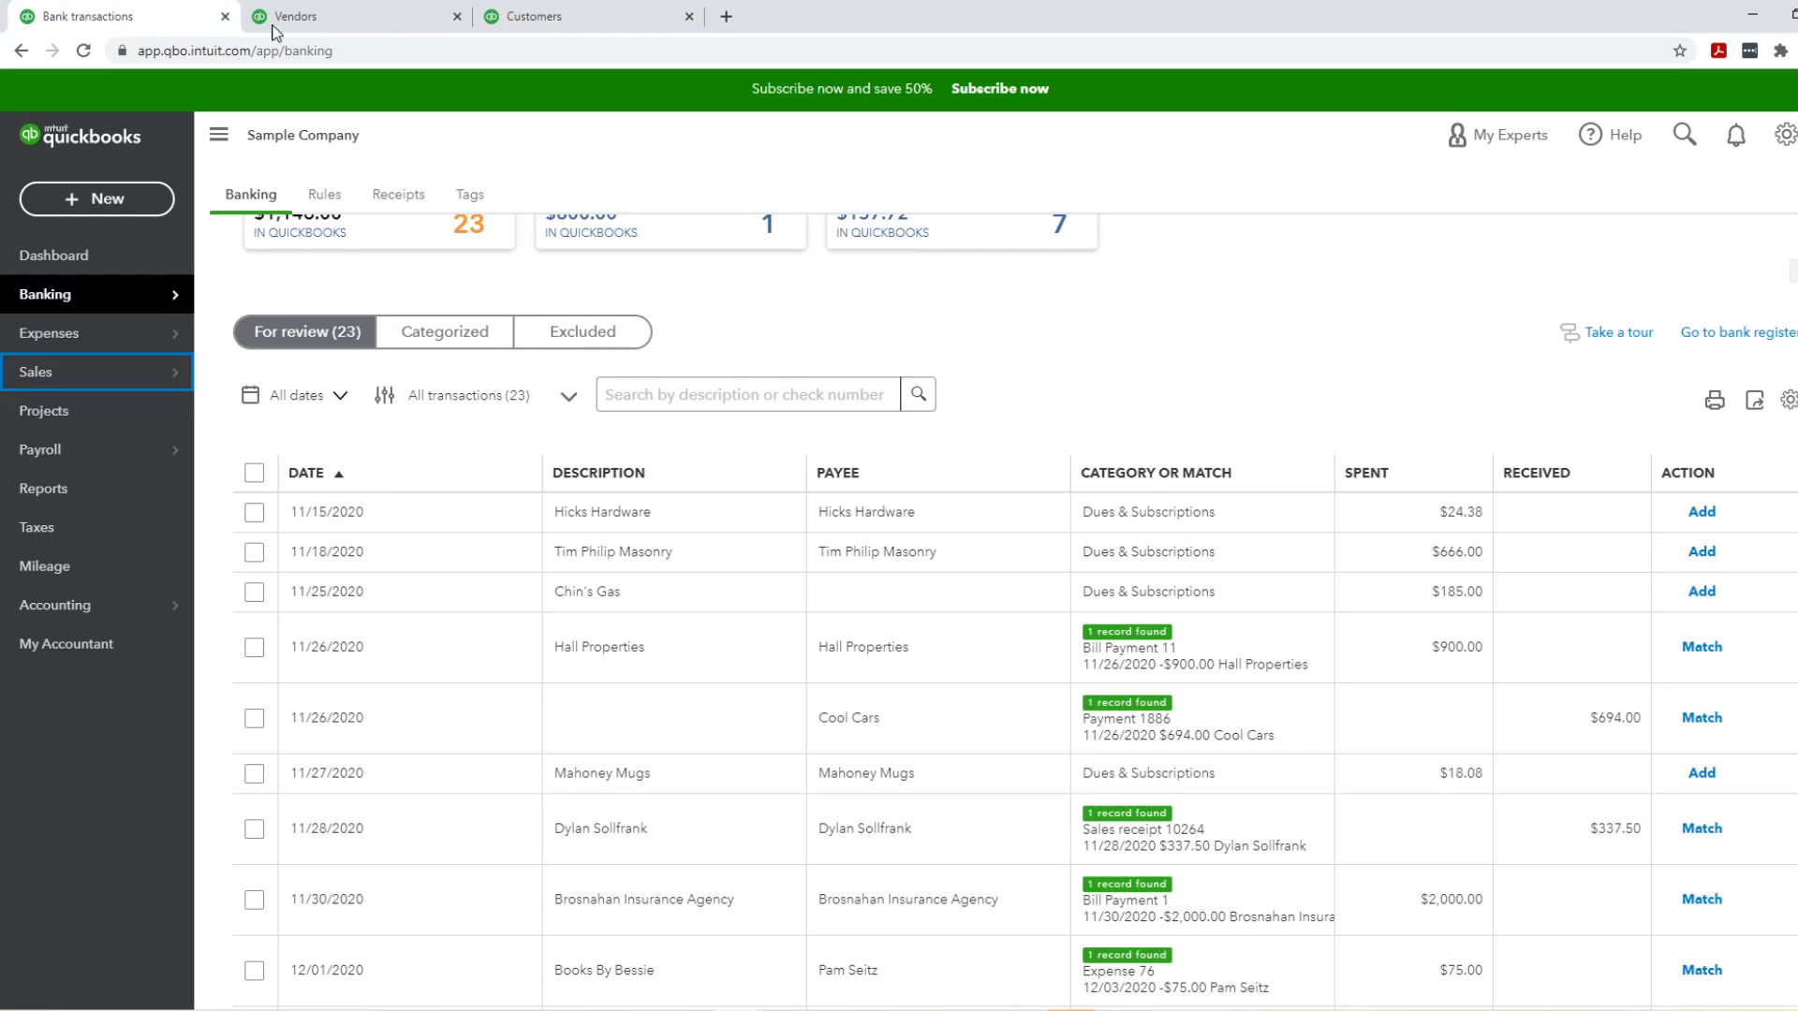
left_click(553, 12)
left_click(177, 17)
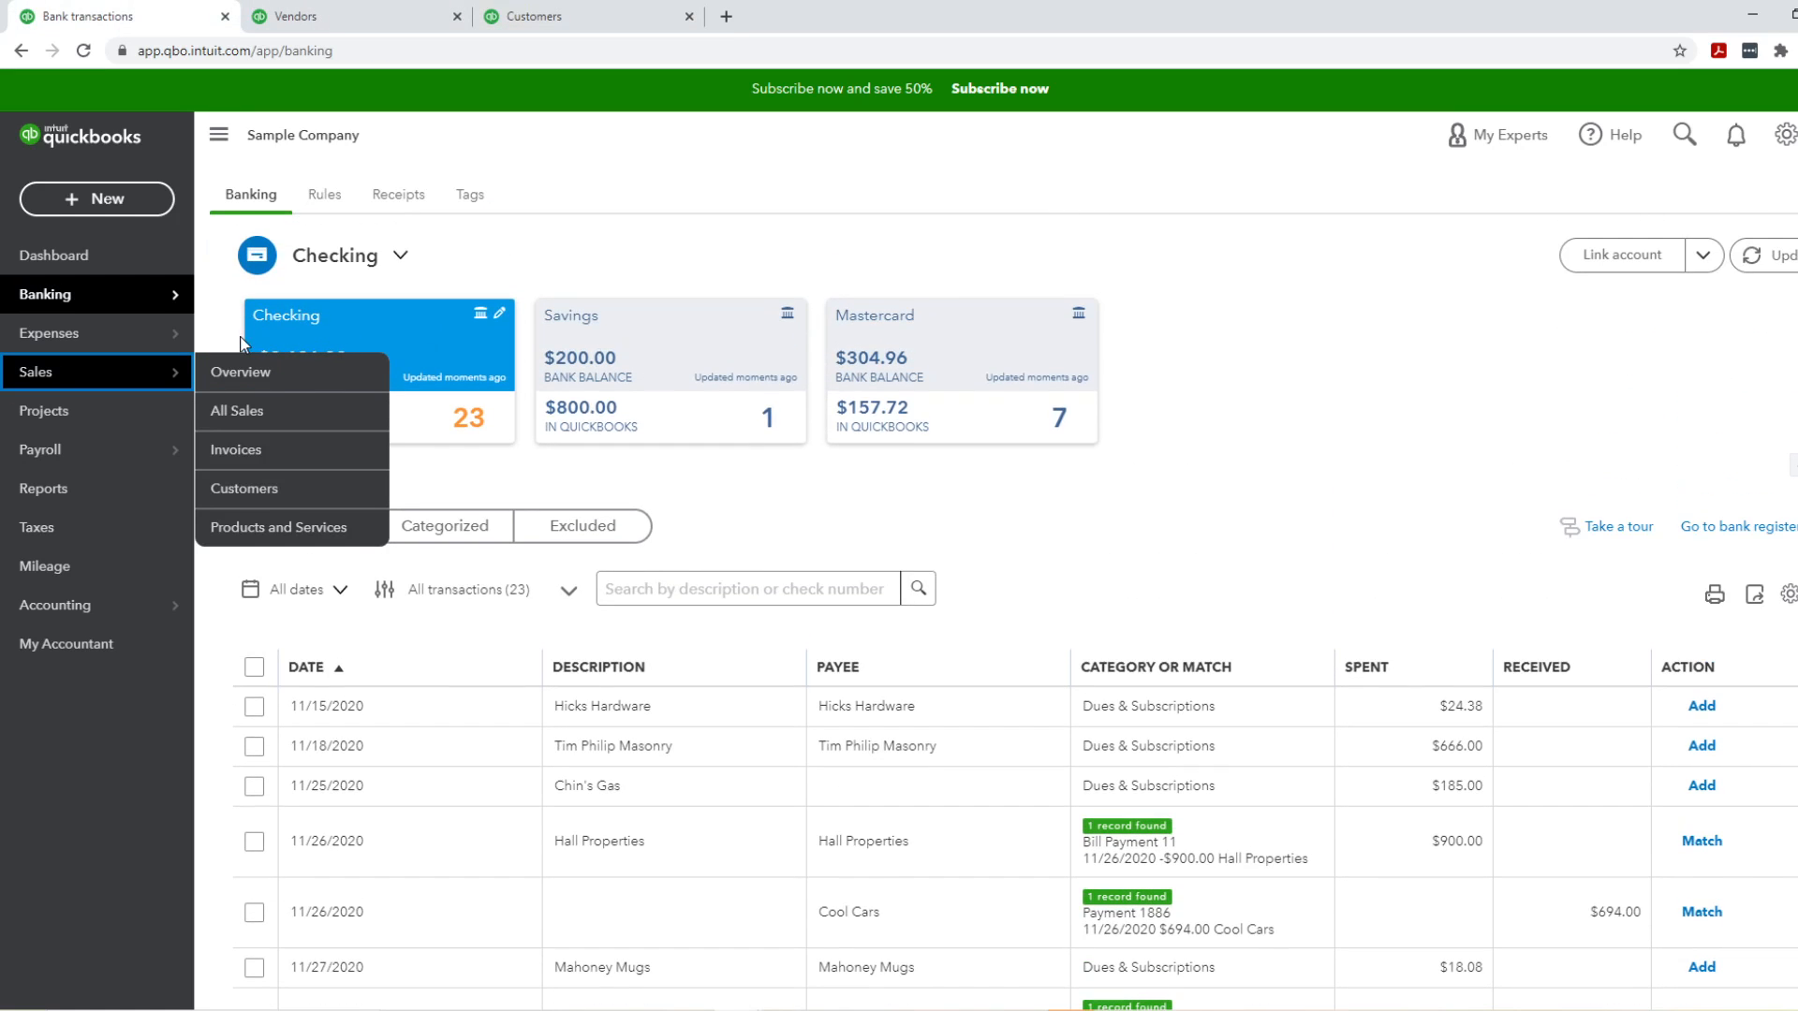
Step: Visit the Customers page within the Bank transactions browser tab and return to the Banking page
left_click(140, 372)
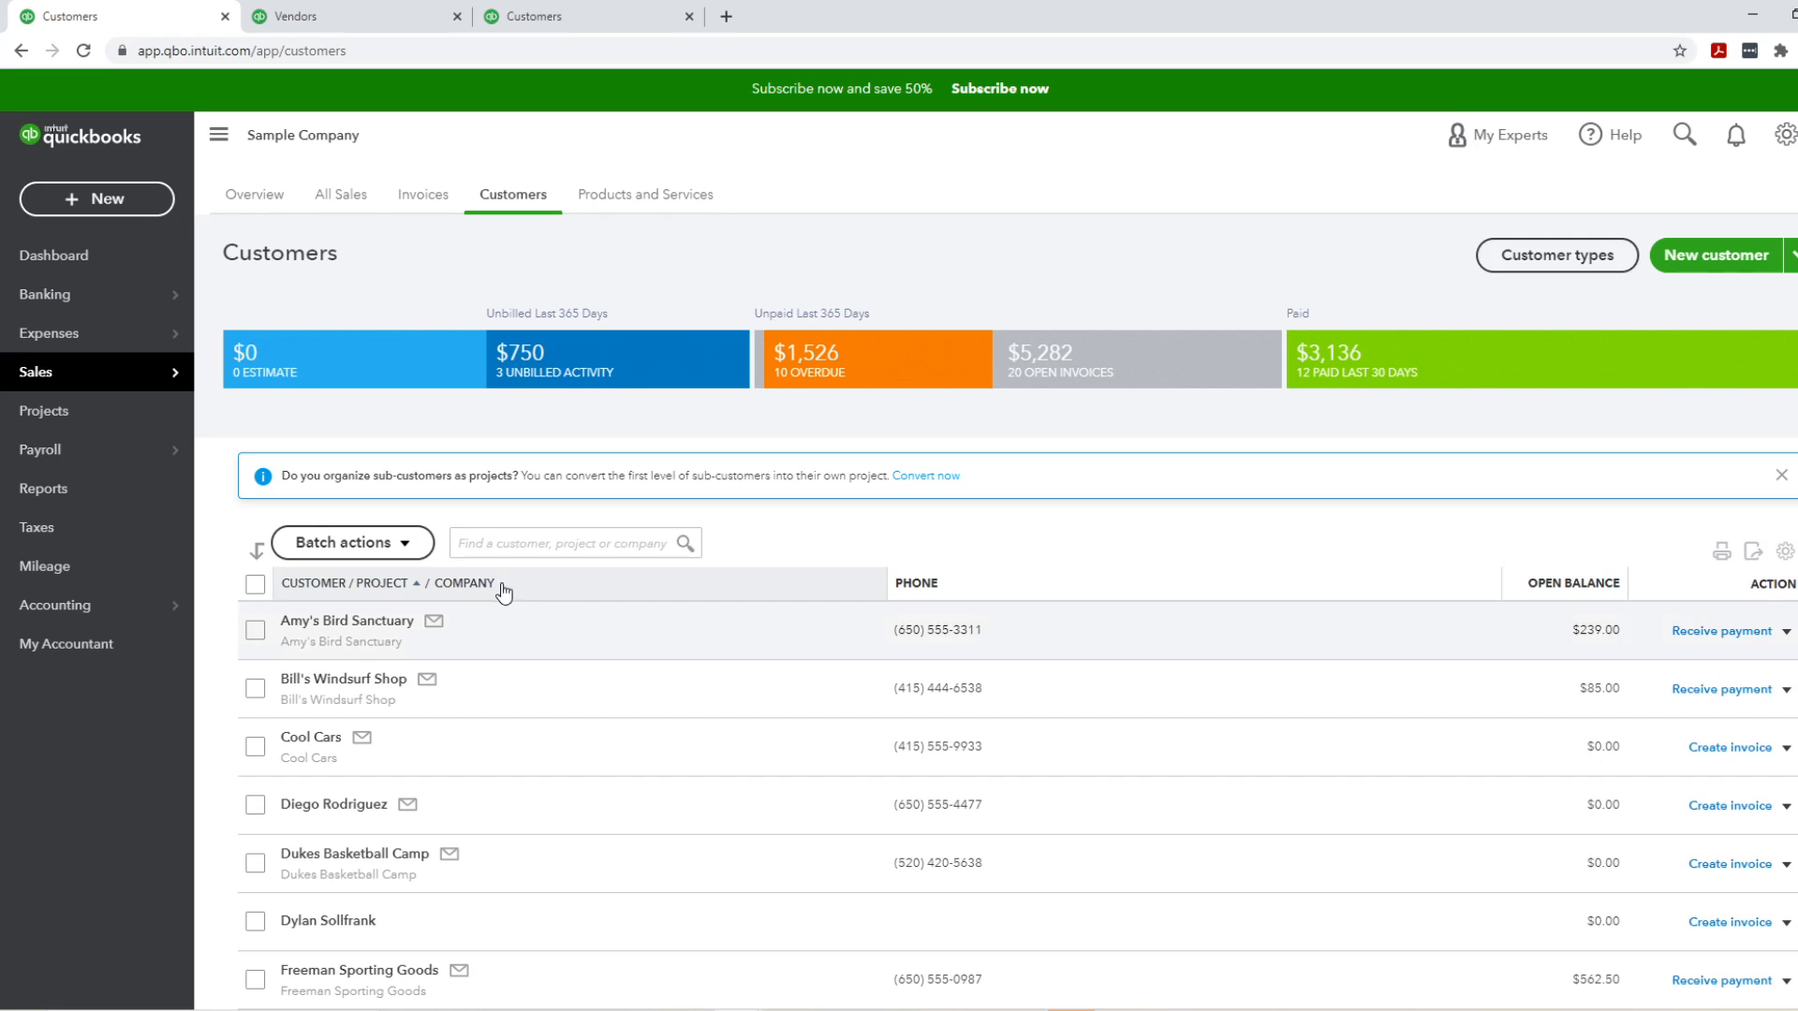
left_click(108, 296)
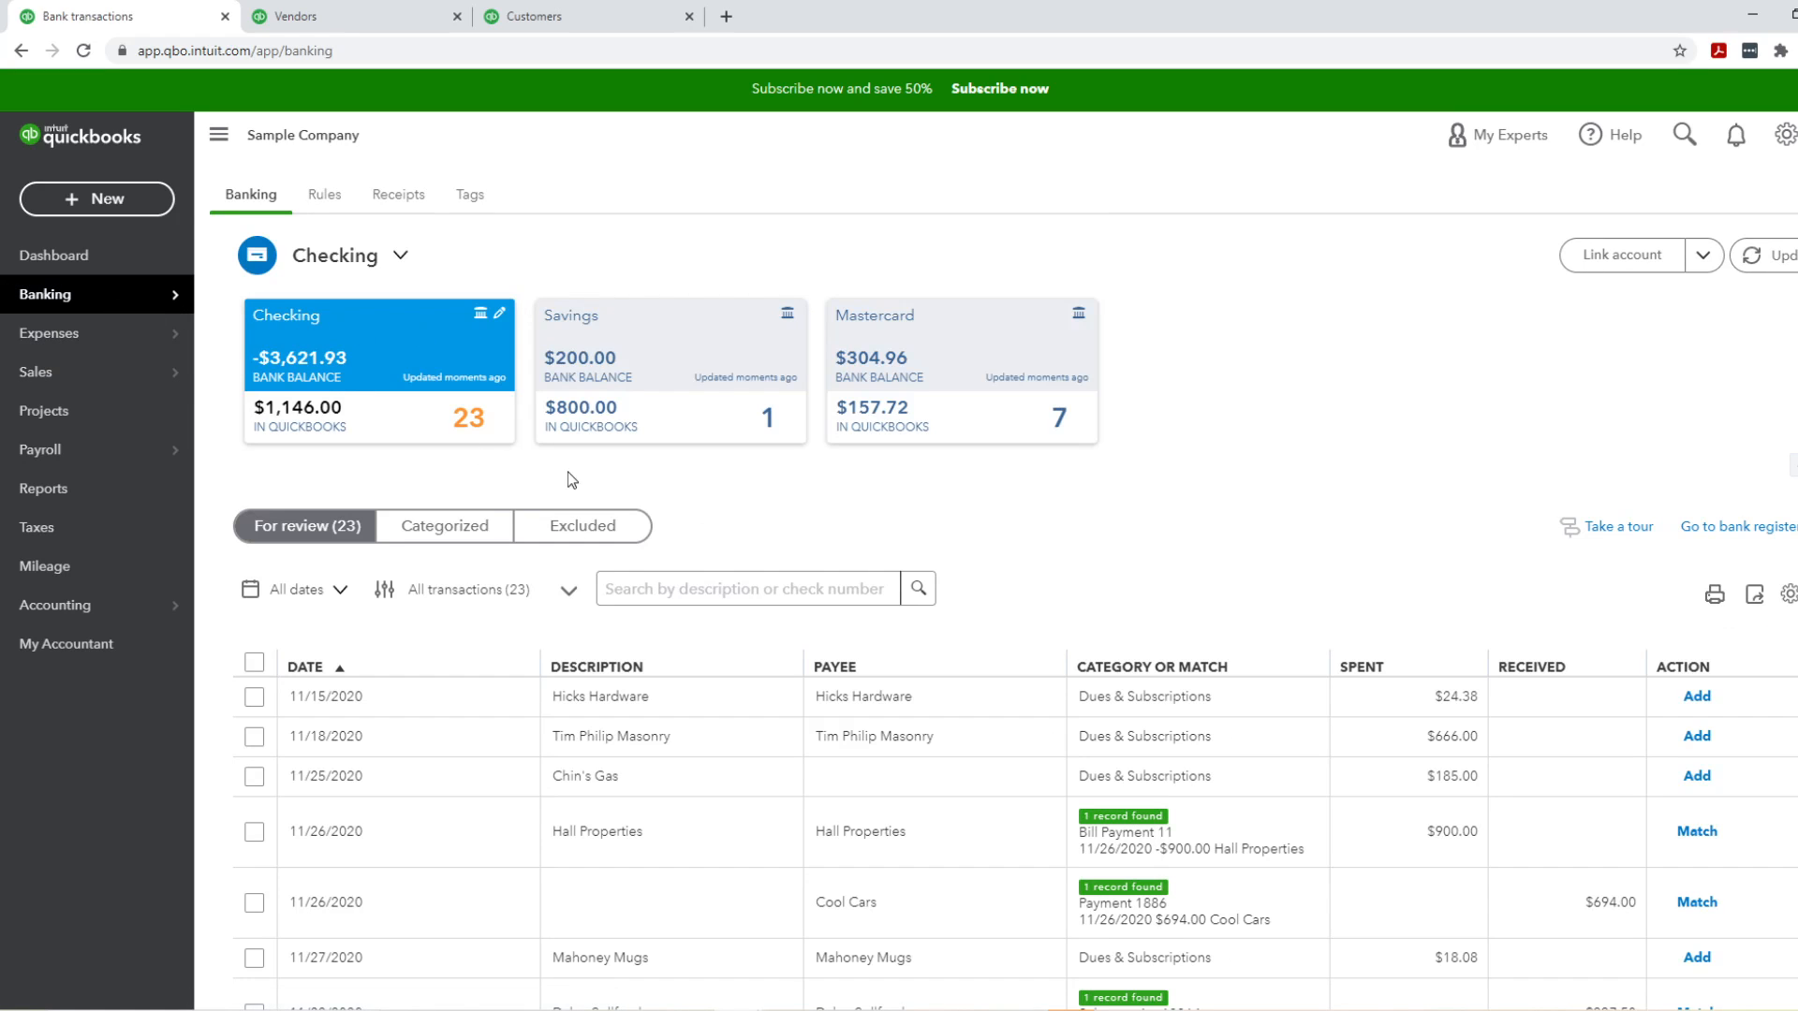
left_click(114, 337)
left_click(119, 310)
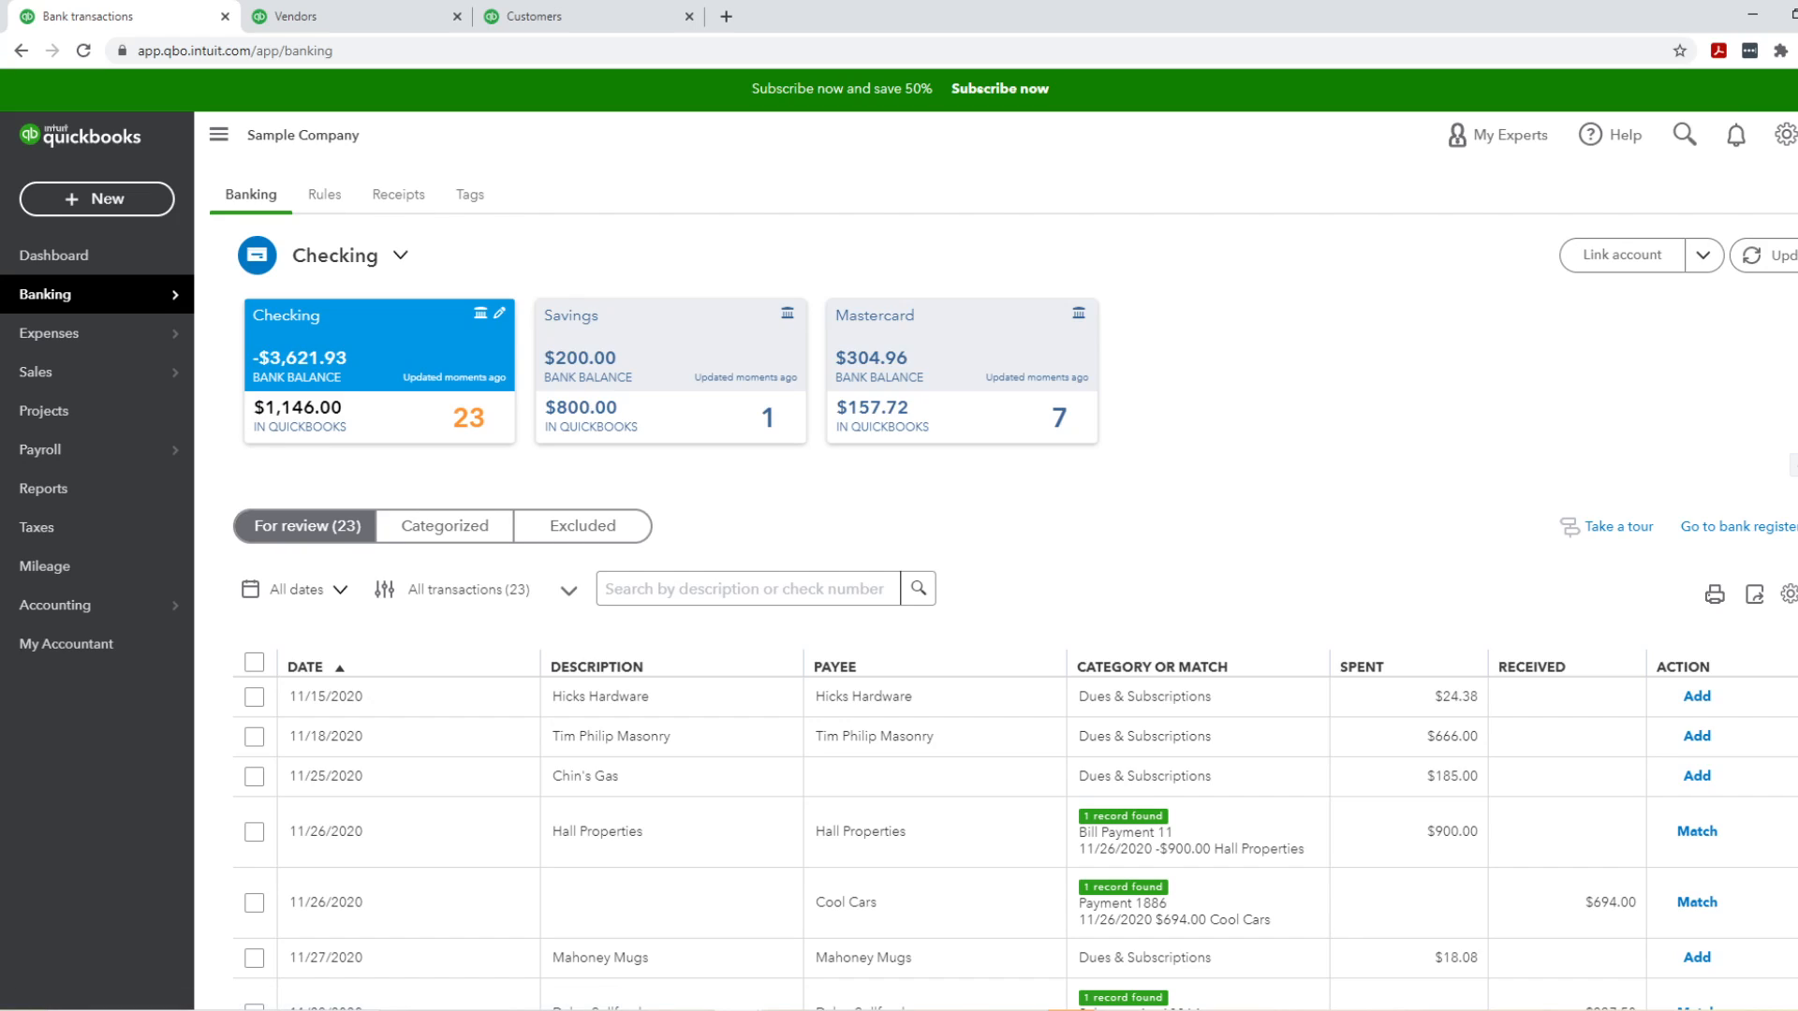
Step: View the bank rules list, return to the bank transactions and expand the 11/15/2020 Hicks Hardware transaction
left_click(324, 198)
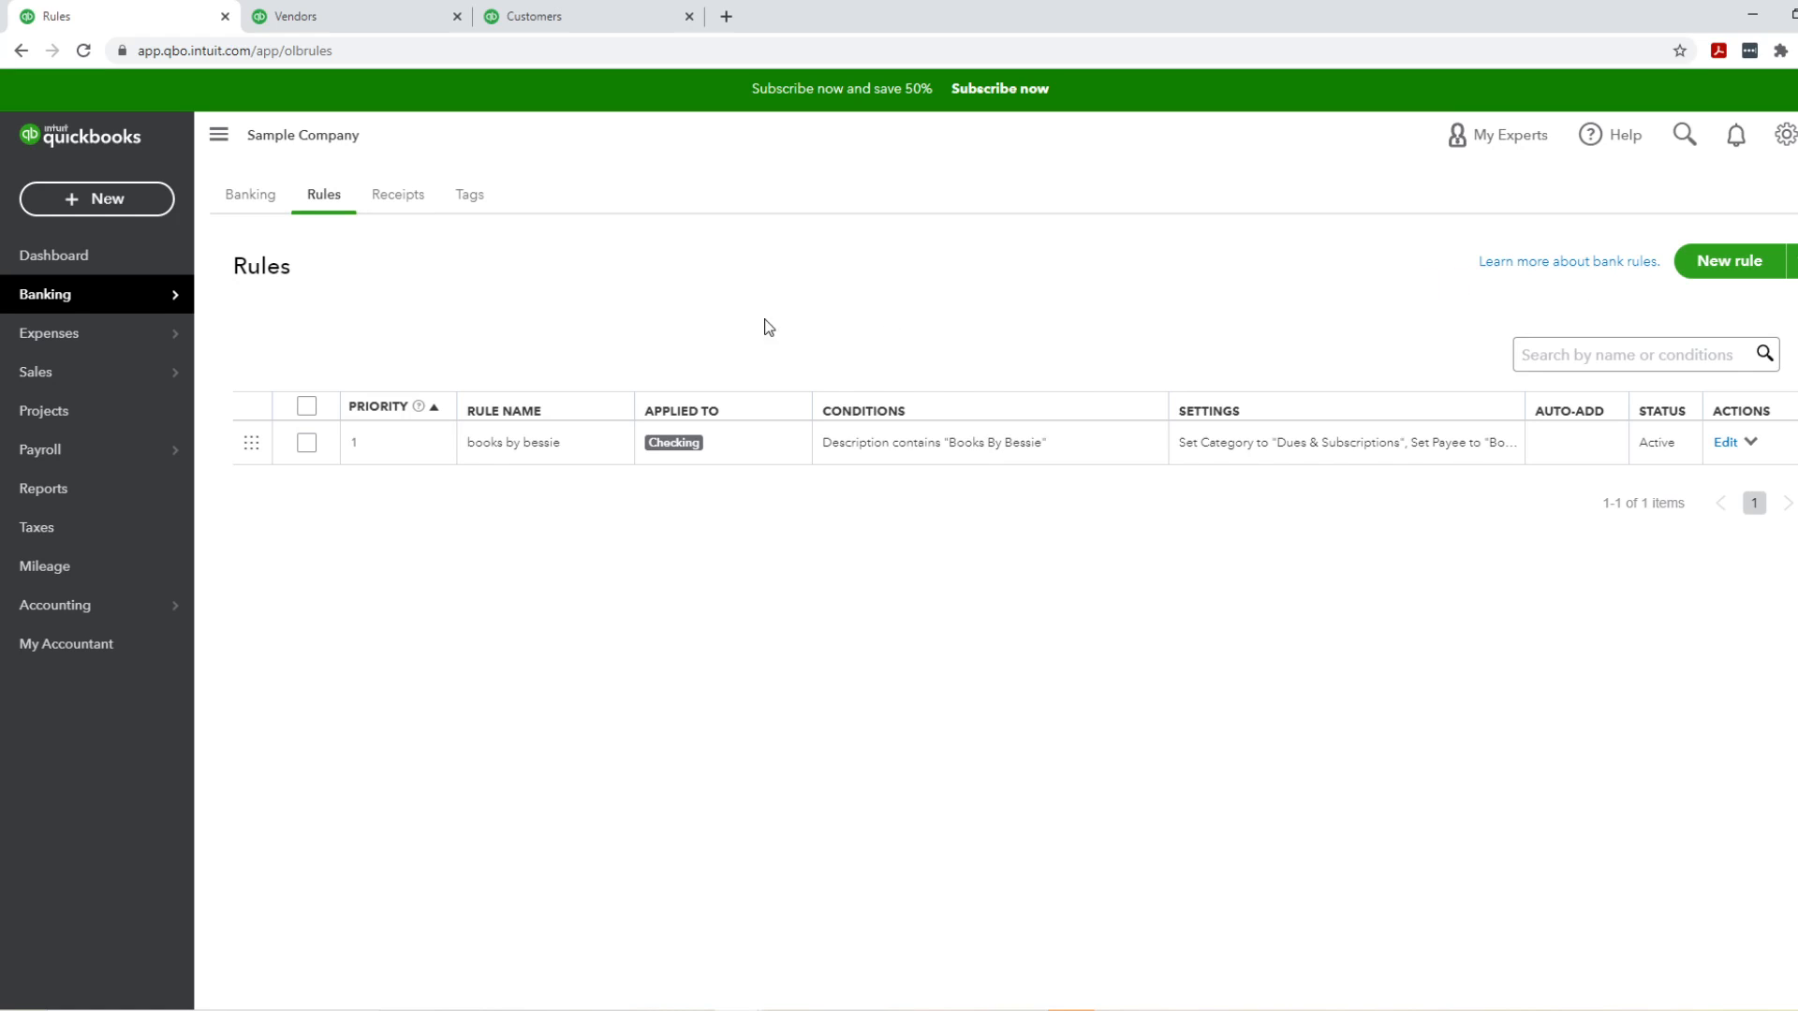
left_click(251, 196)
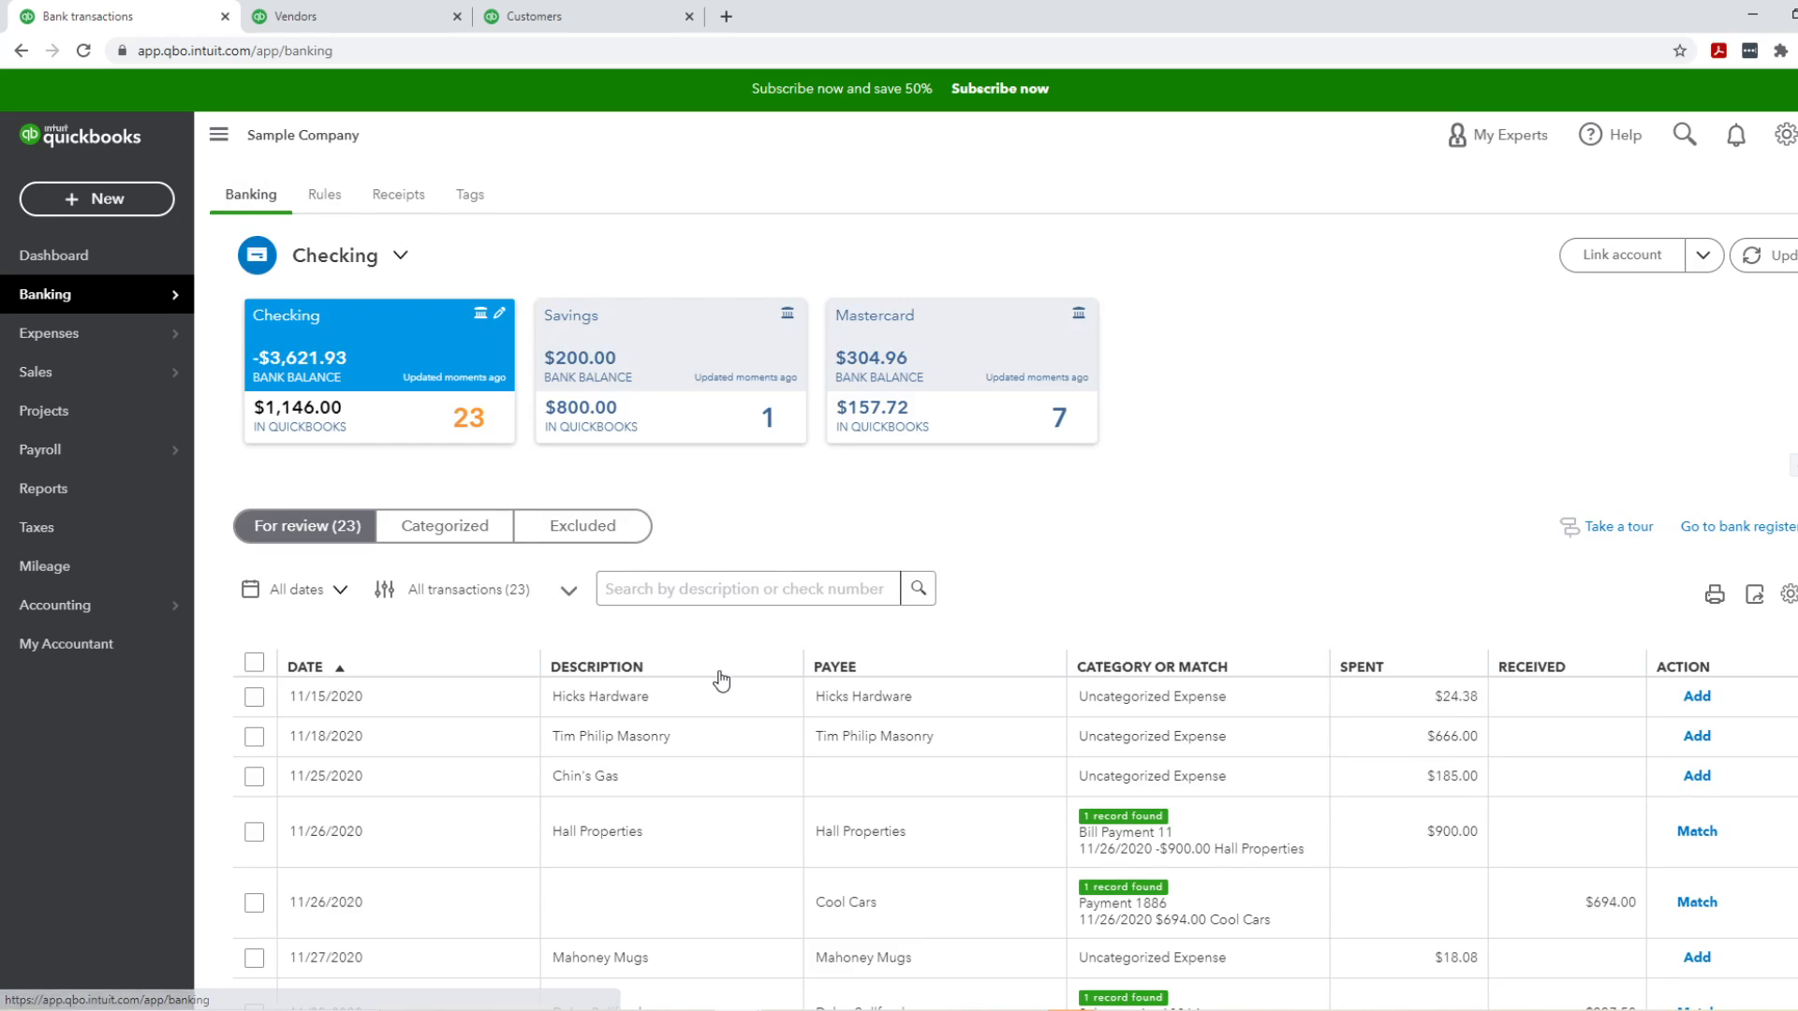
left_click(750, 716)
scroll(561, 468, "up", 3)
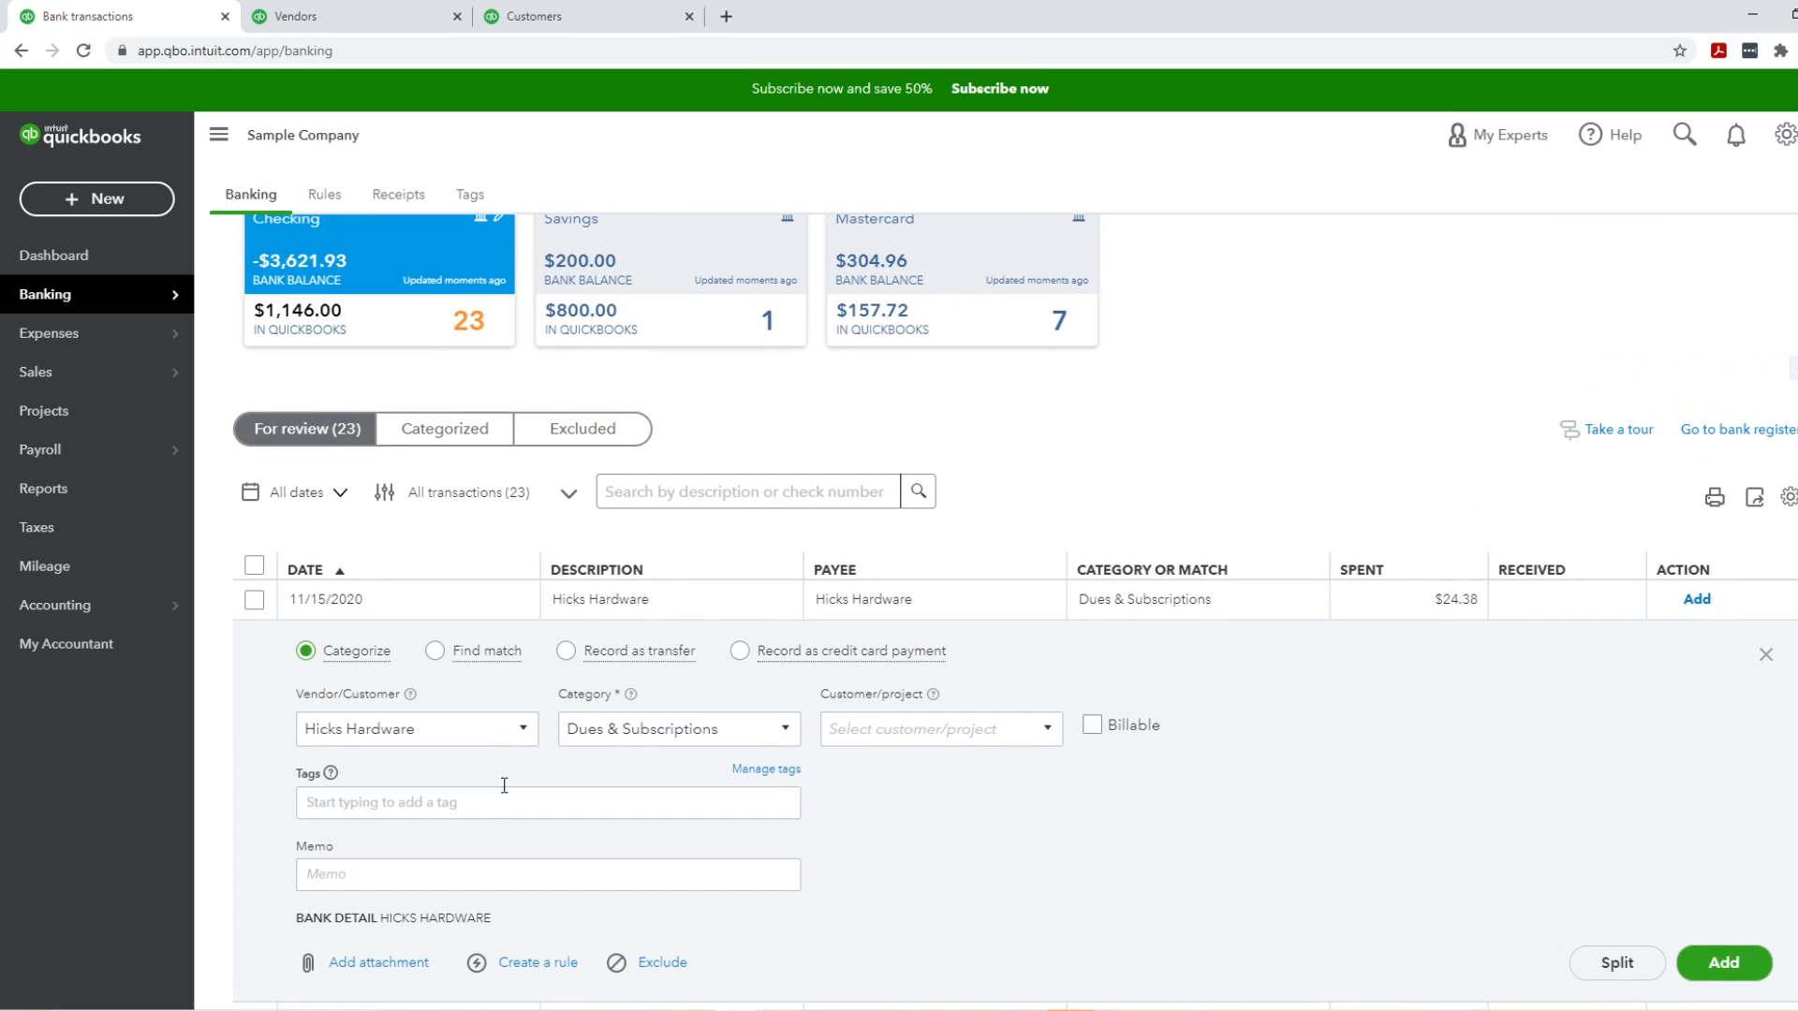
Step: View the available actions for the "books by bessie" bank rule and return to the bank transactions
left_click(324, 194)
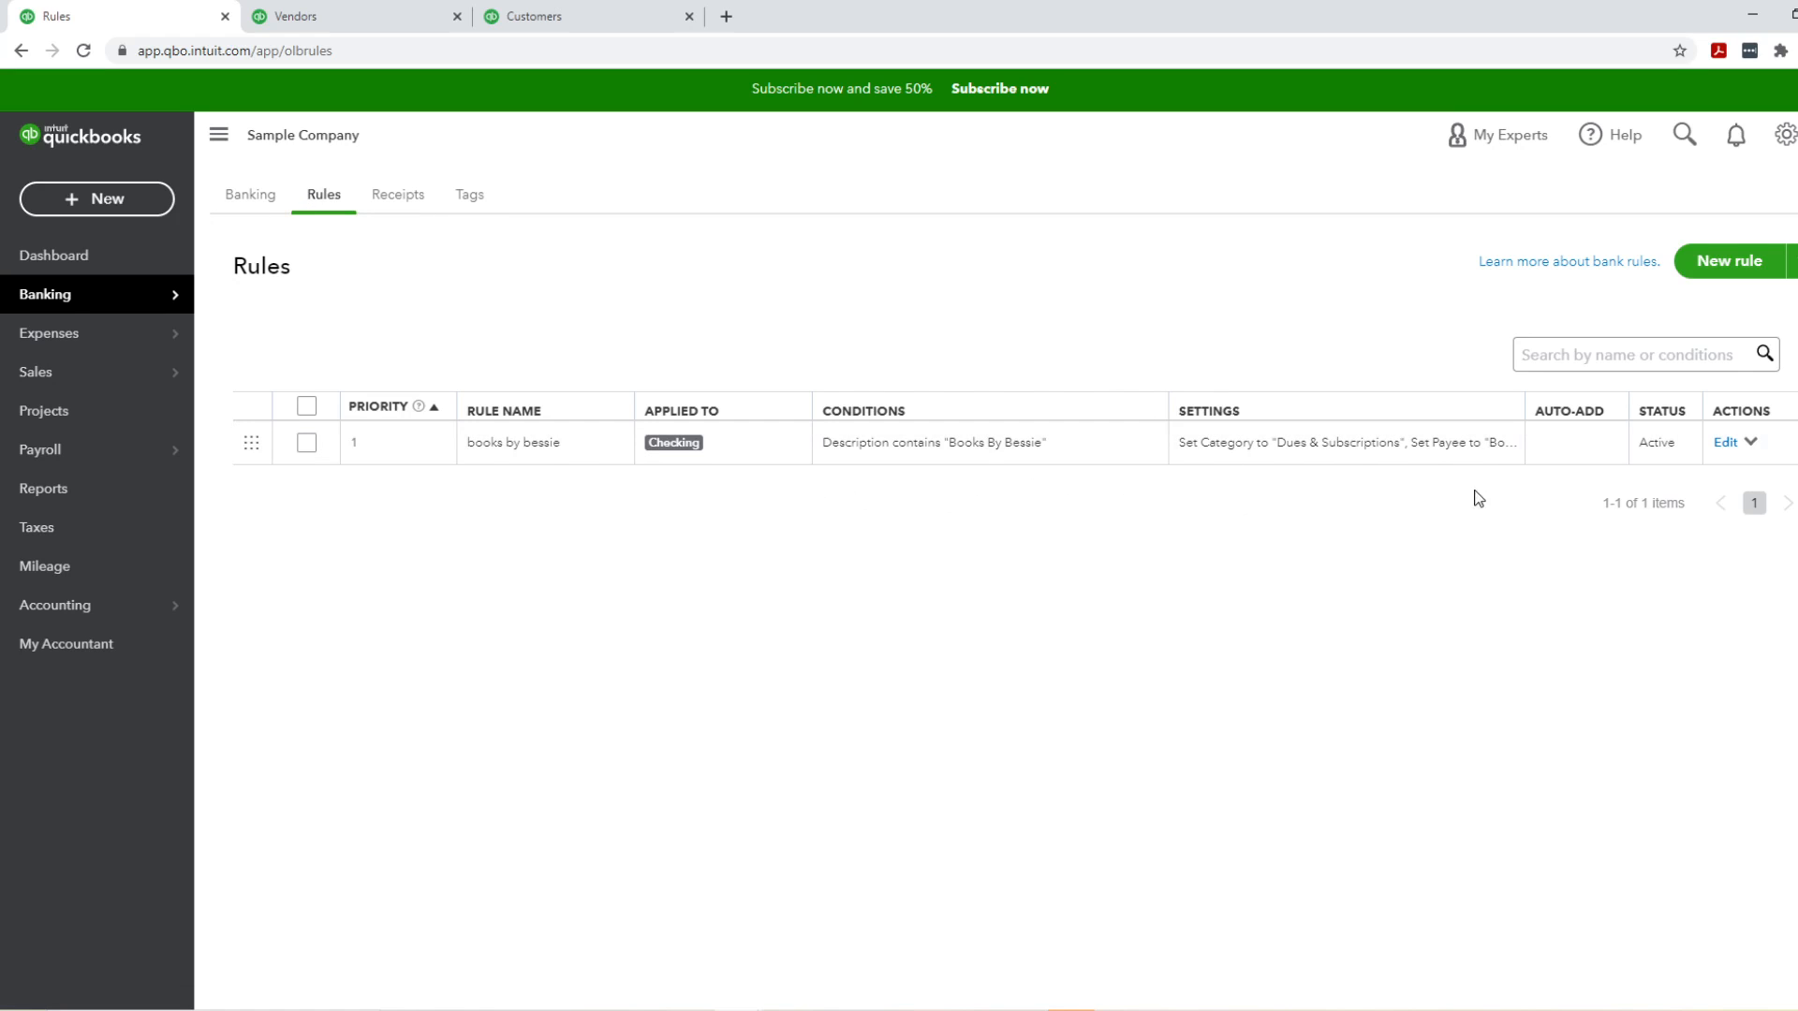
left_click(1750, 444)
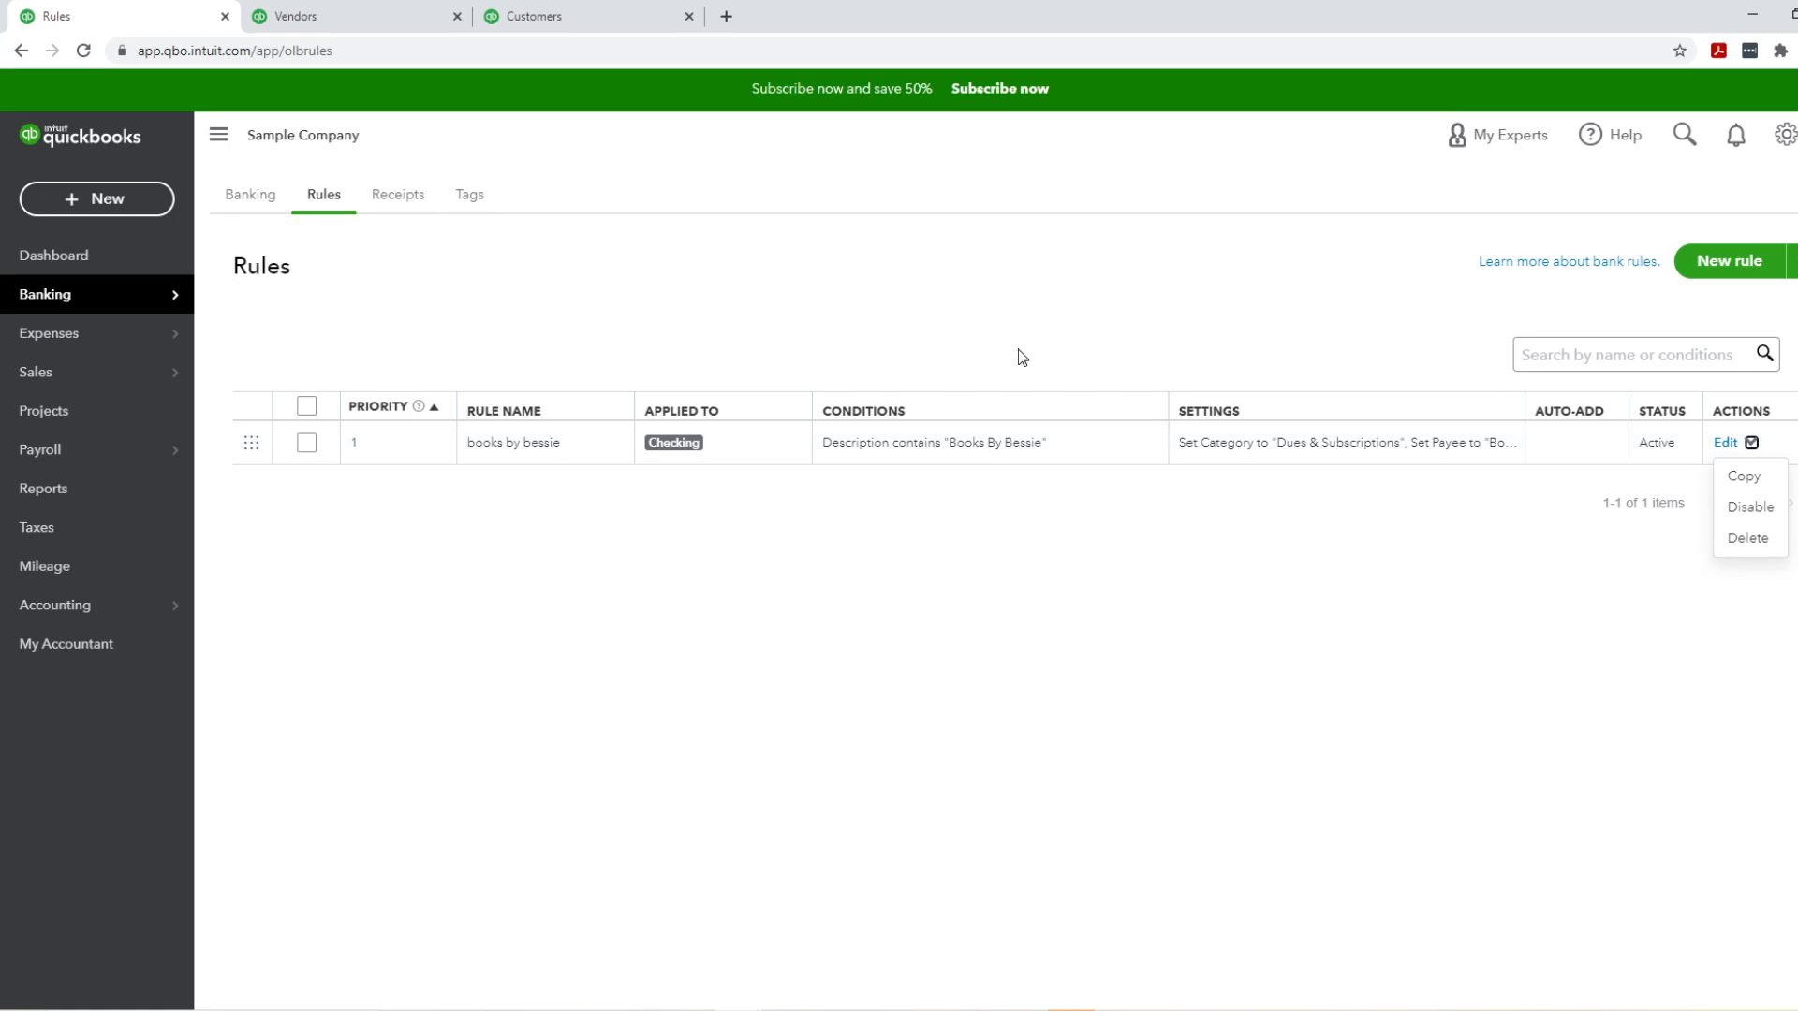
left_click(674, 290)
left_click(253, 198)
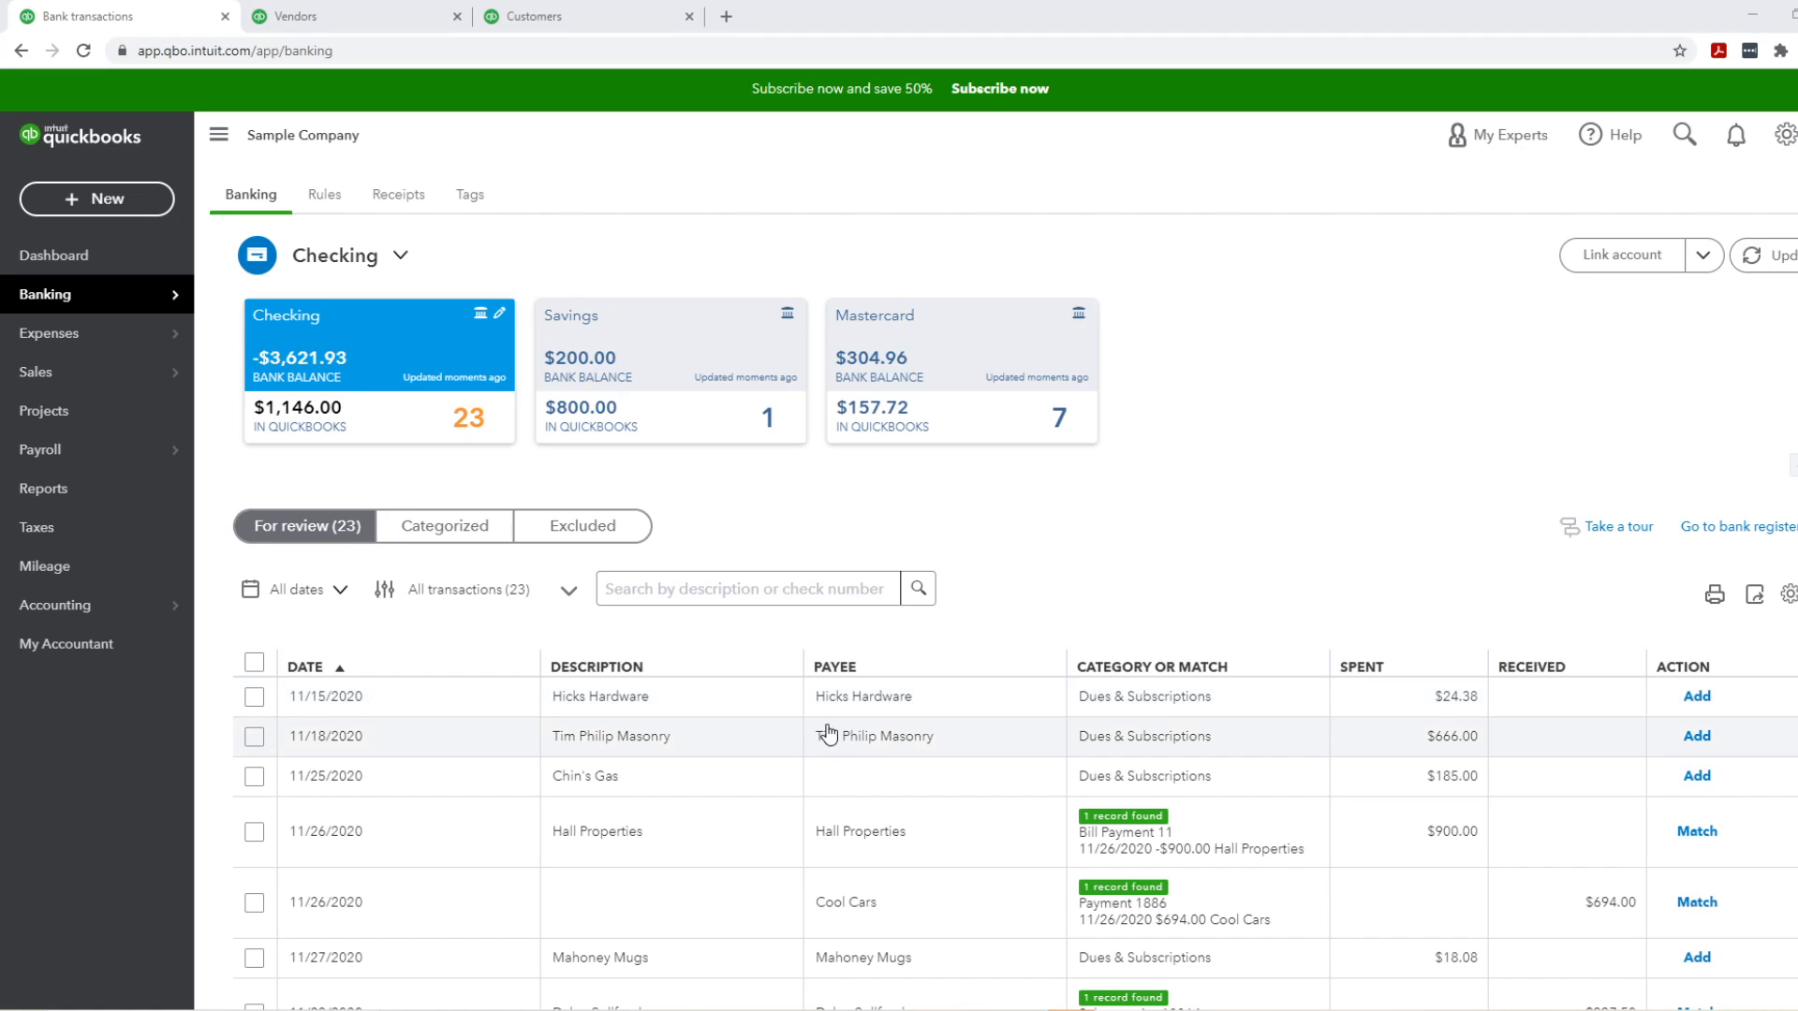
Step: Review the expanded details of the 11/15/2020 Hicks Hardware transaction and collapse it
left_click(719, 707)
scroll(656, 862, "down", 2)
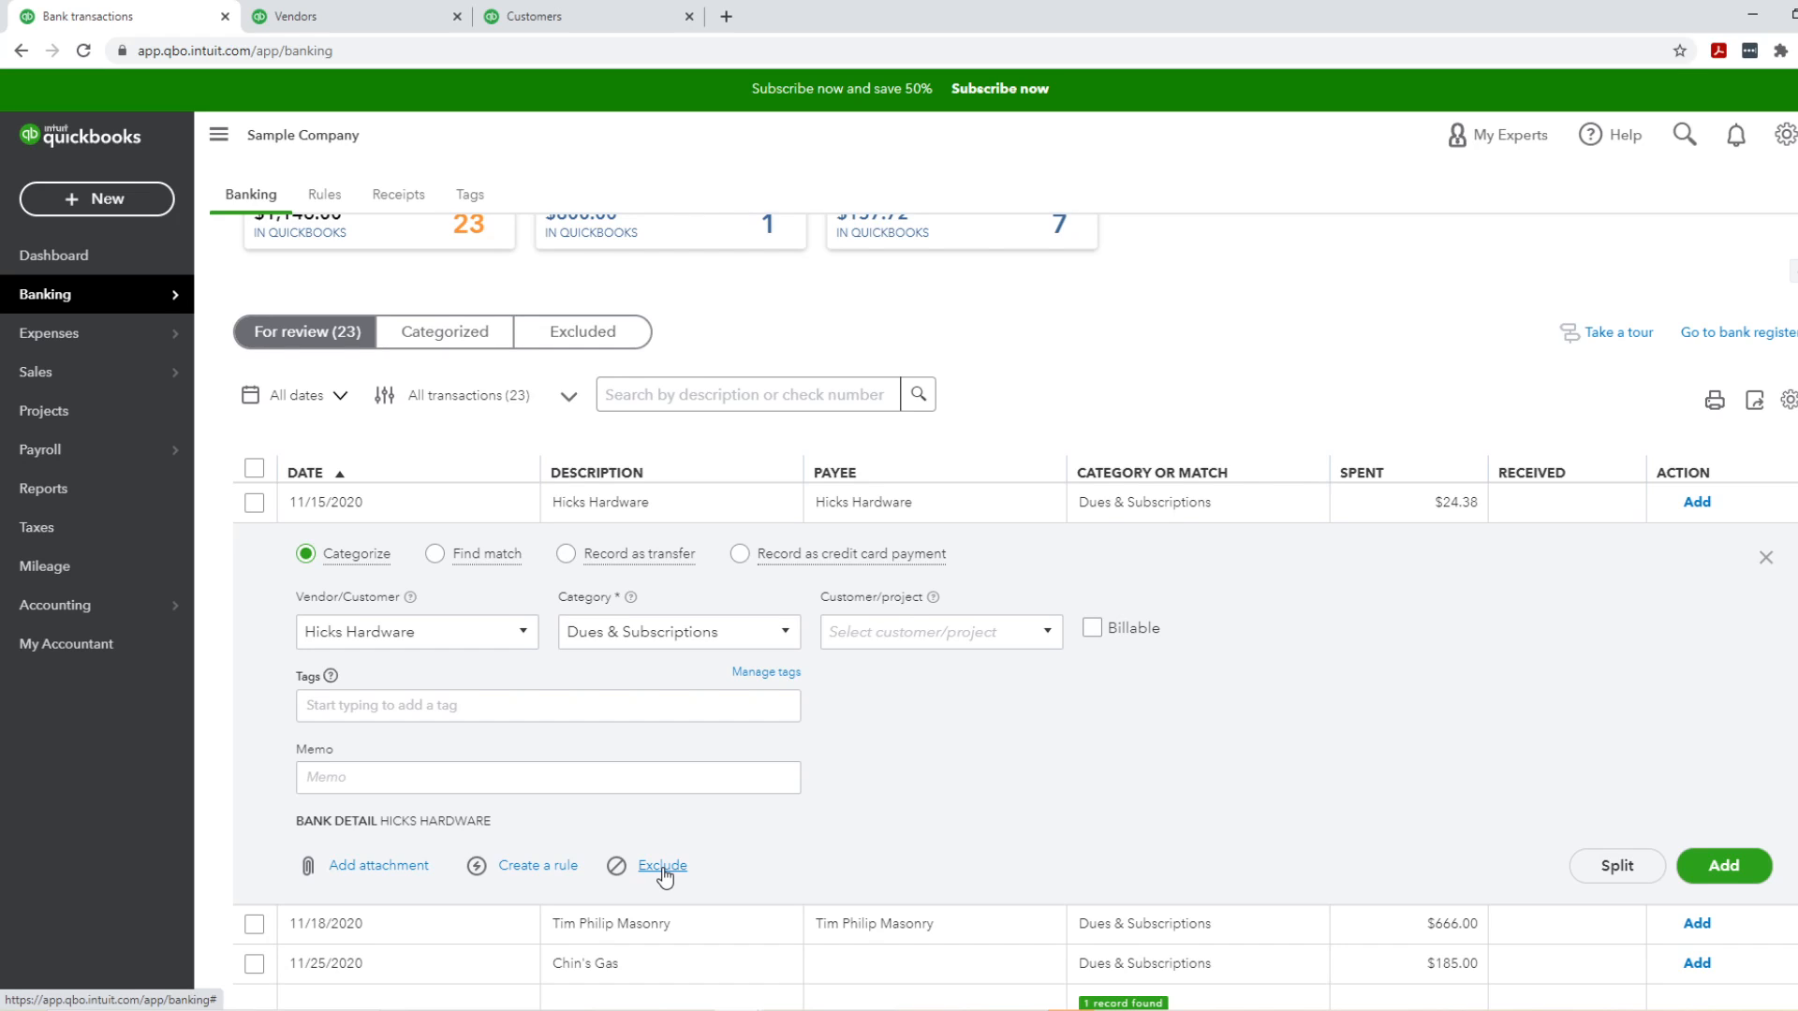
scroll(663, 875, "up", 1)
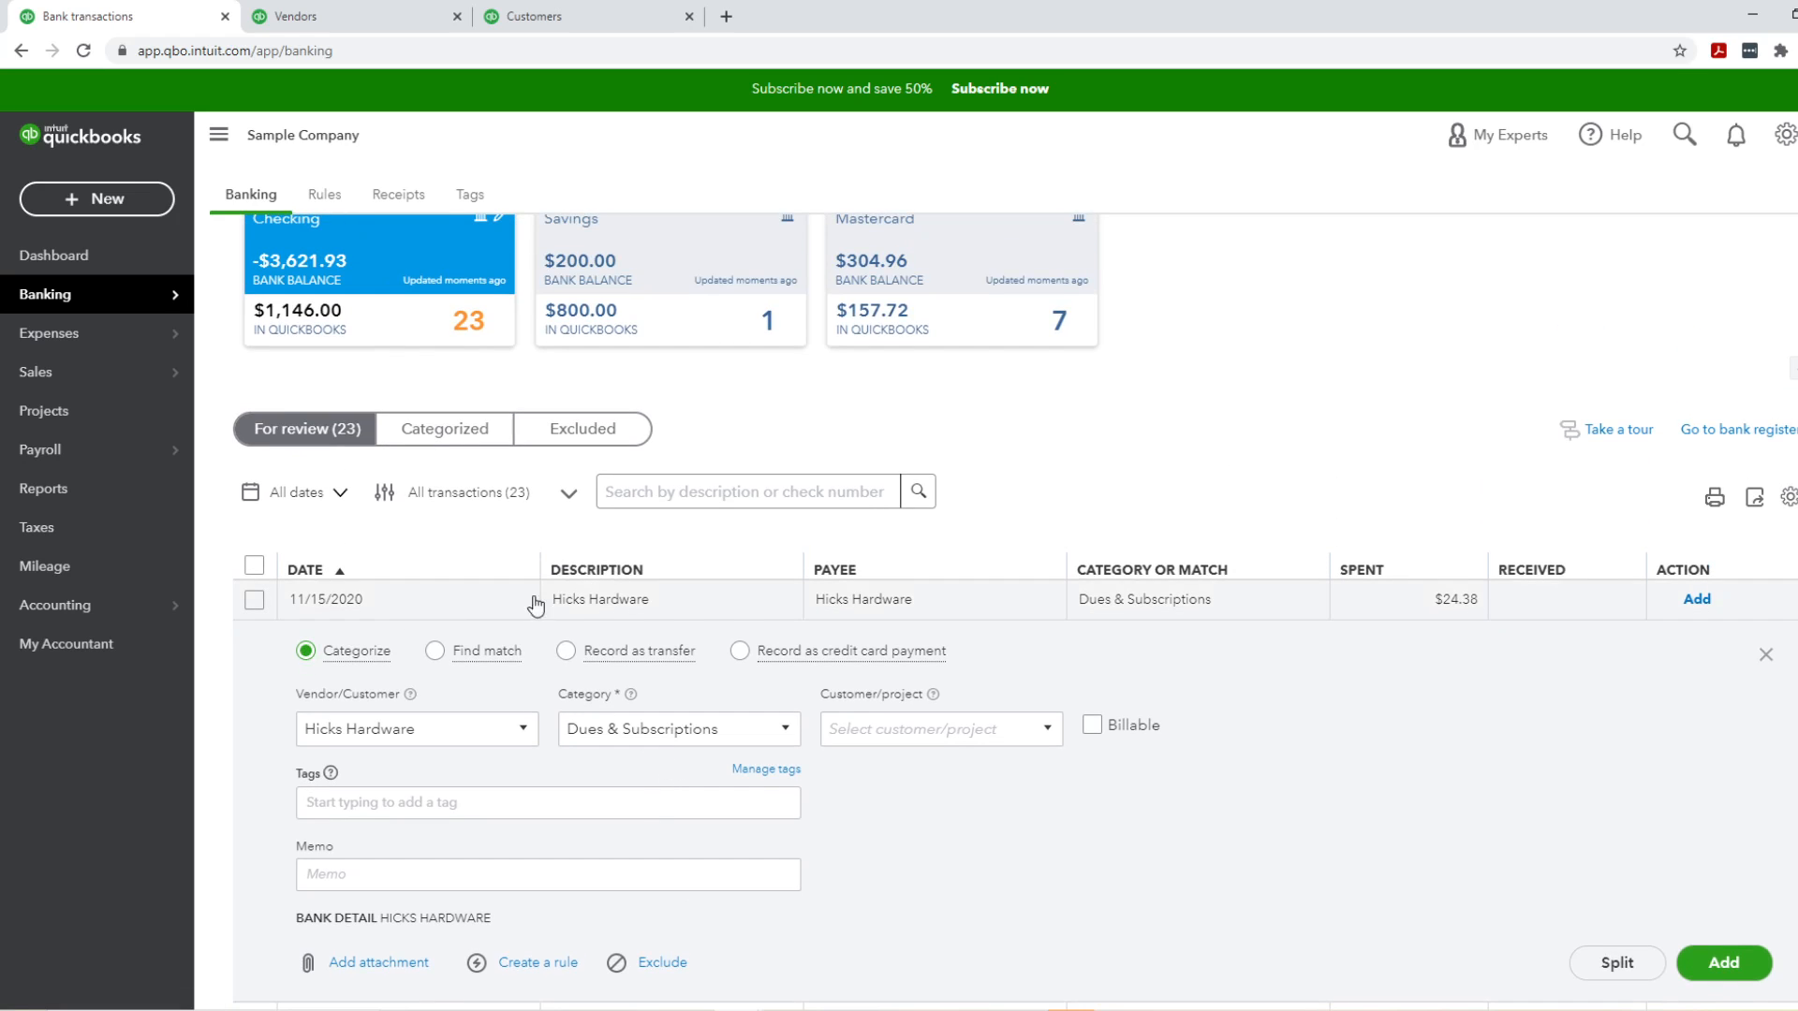
left_click(536, 606)
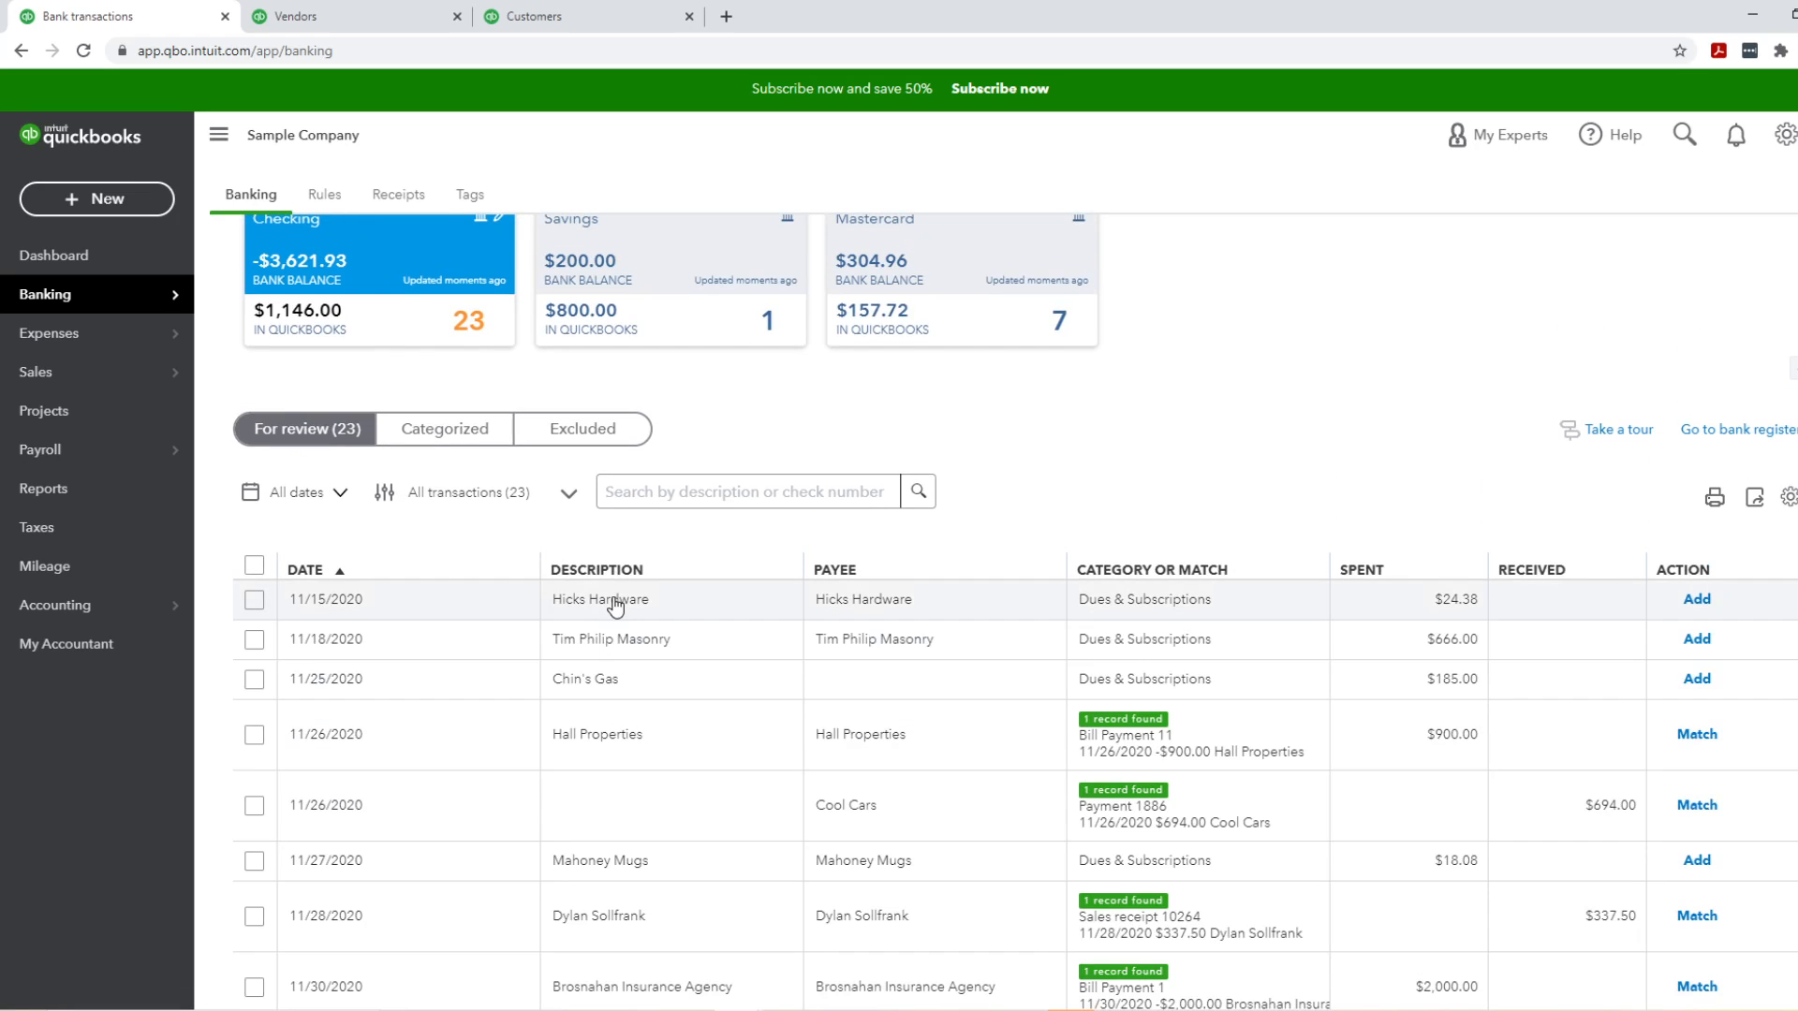
Step: Select the Hicks Hardware, Tim Philip Masonry, Chin's Gas and Hall Properties transactions to view the batch actions, and clear the selection
left_click(253, 599)
left_click(254, 630)
left_click(253, 670)
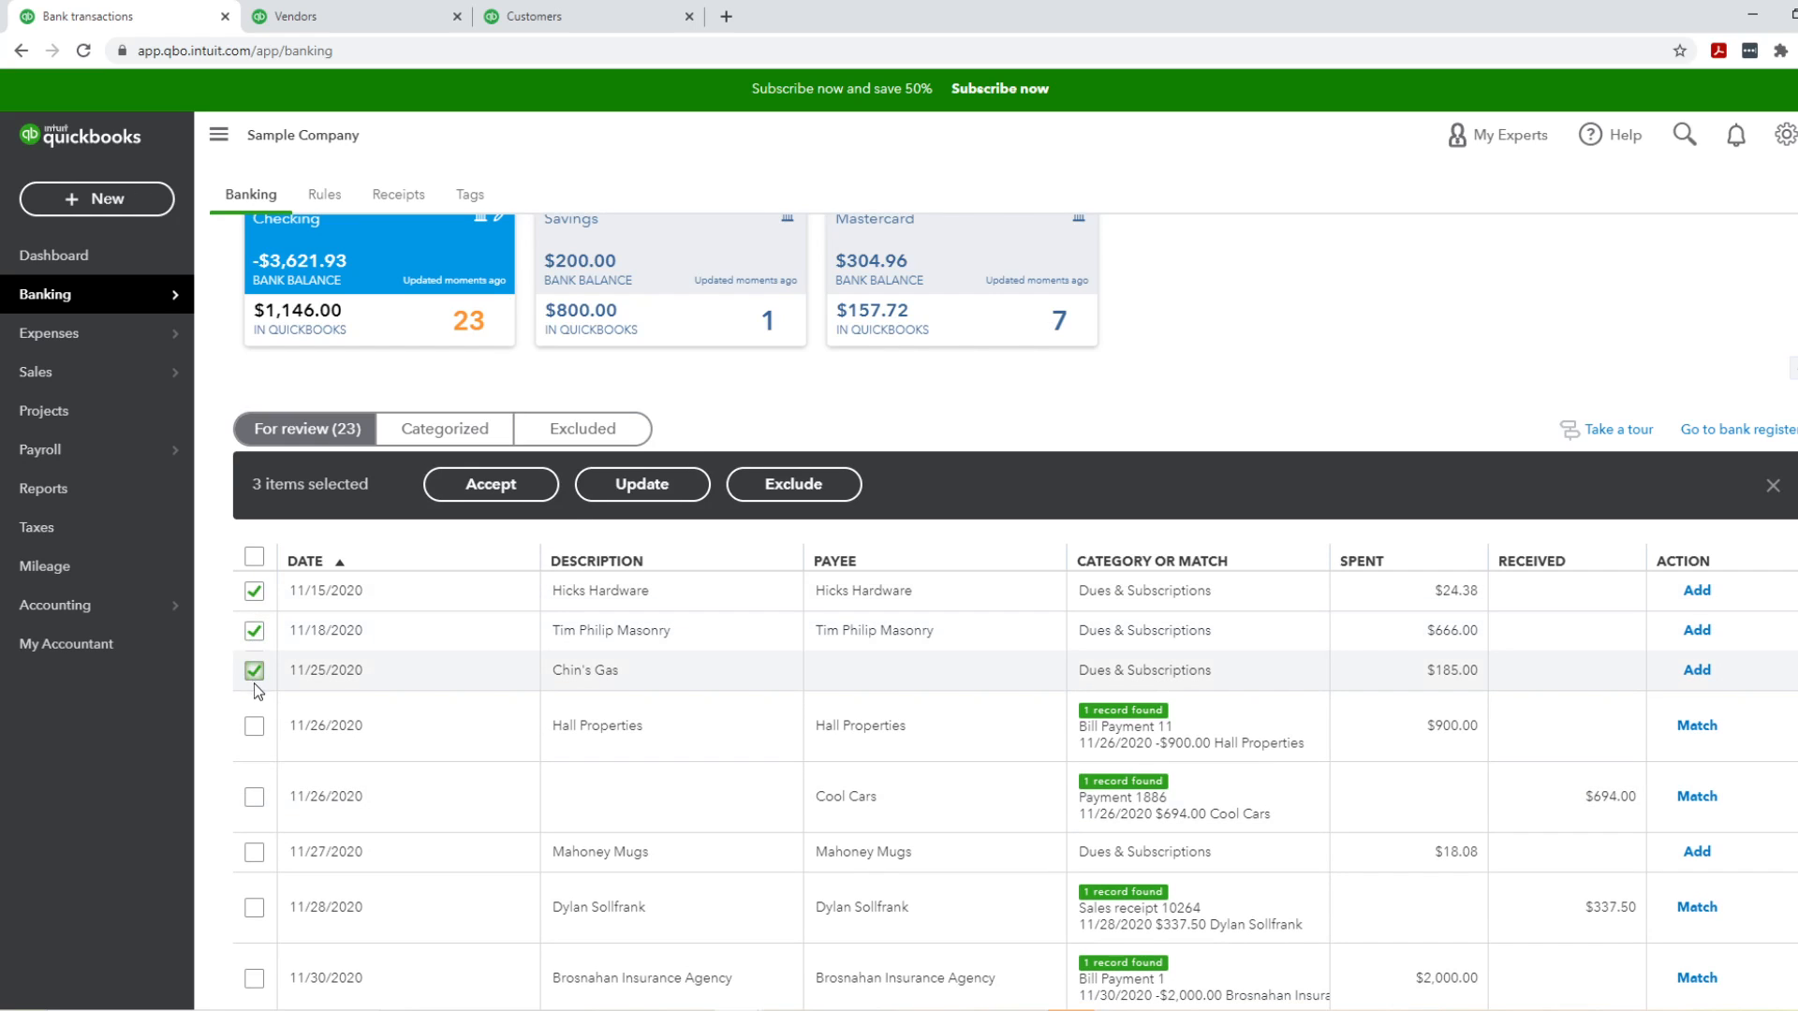
left_click(253, 726)
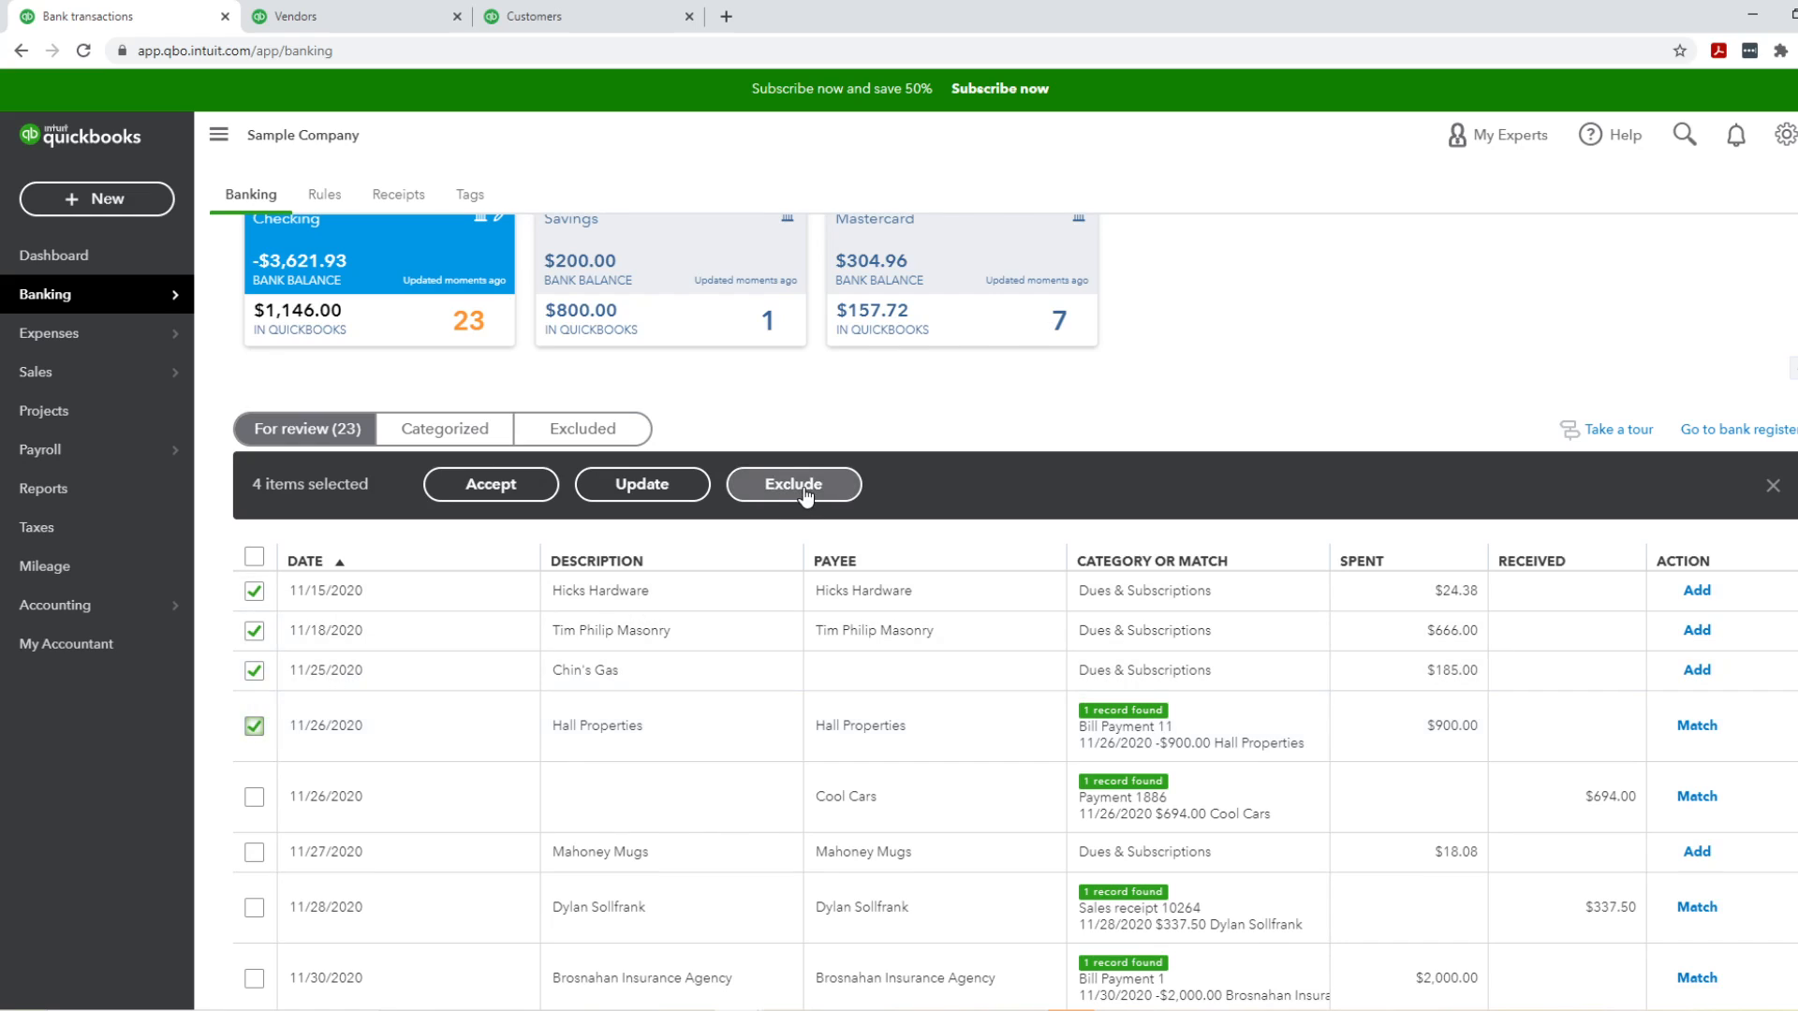
left_click(254, 727)
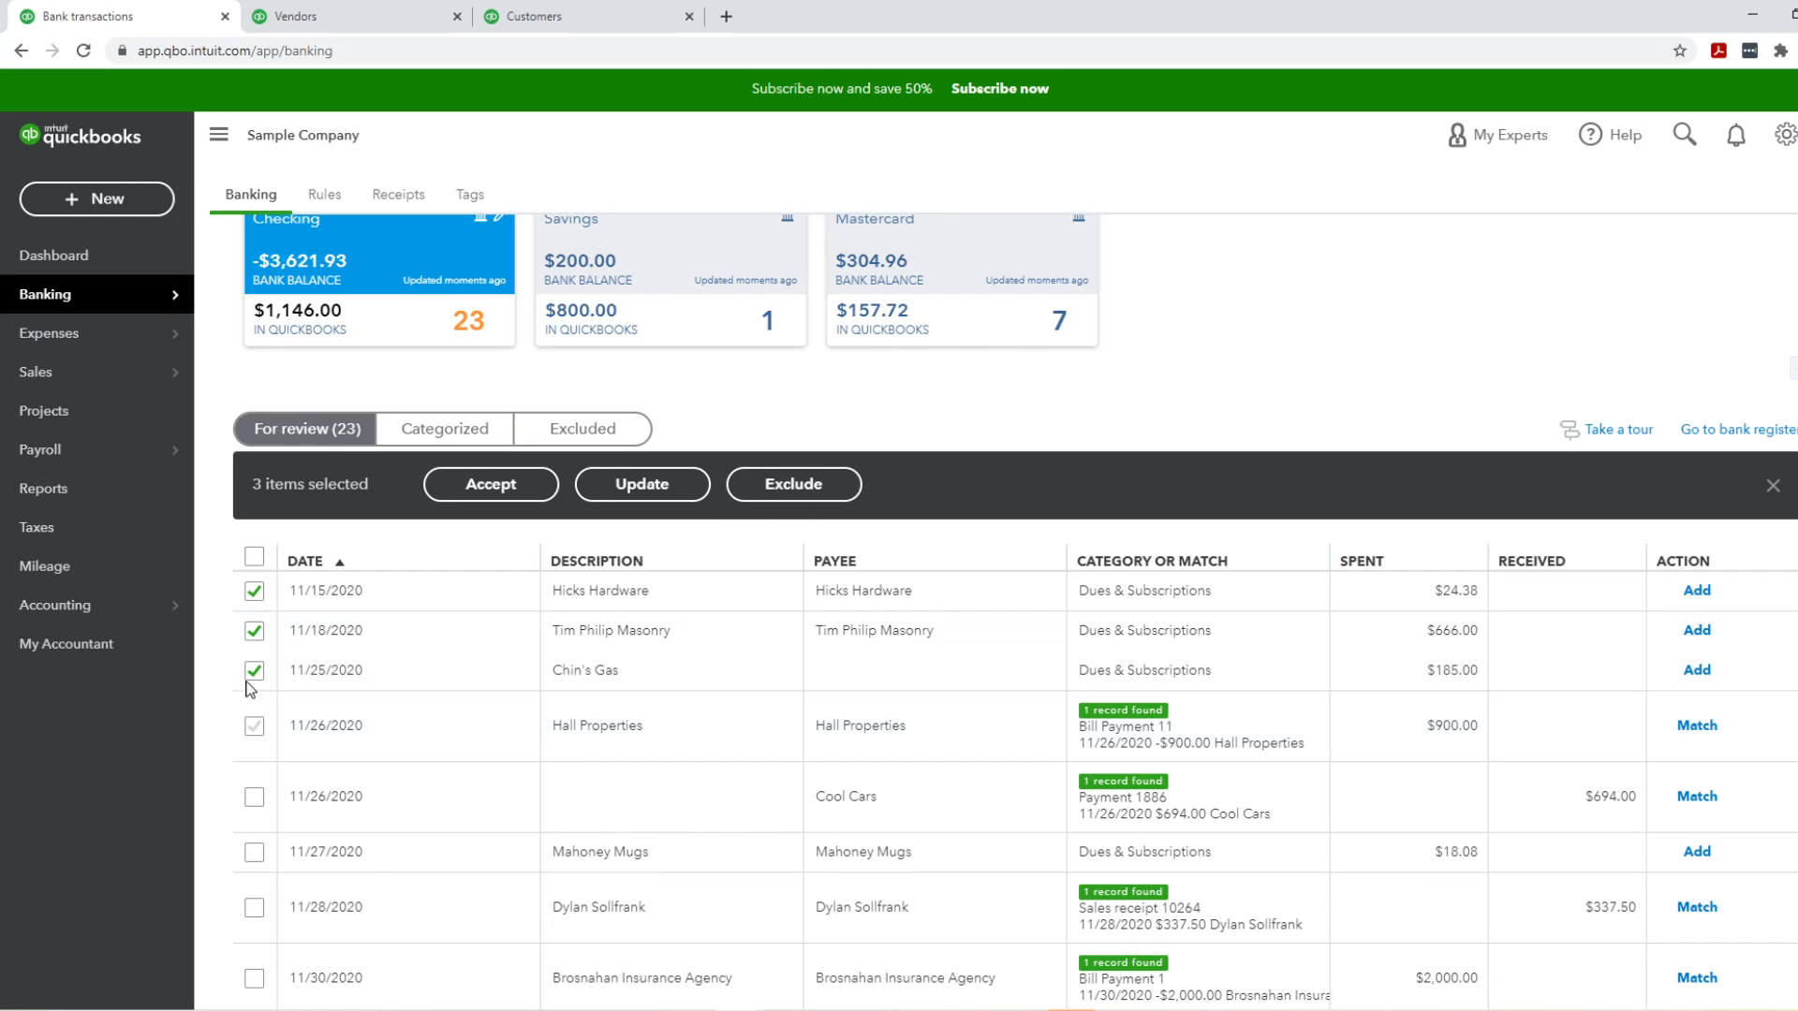
left_click(253, 670)
left_click(253, 630)
left_click(253, 591)
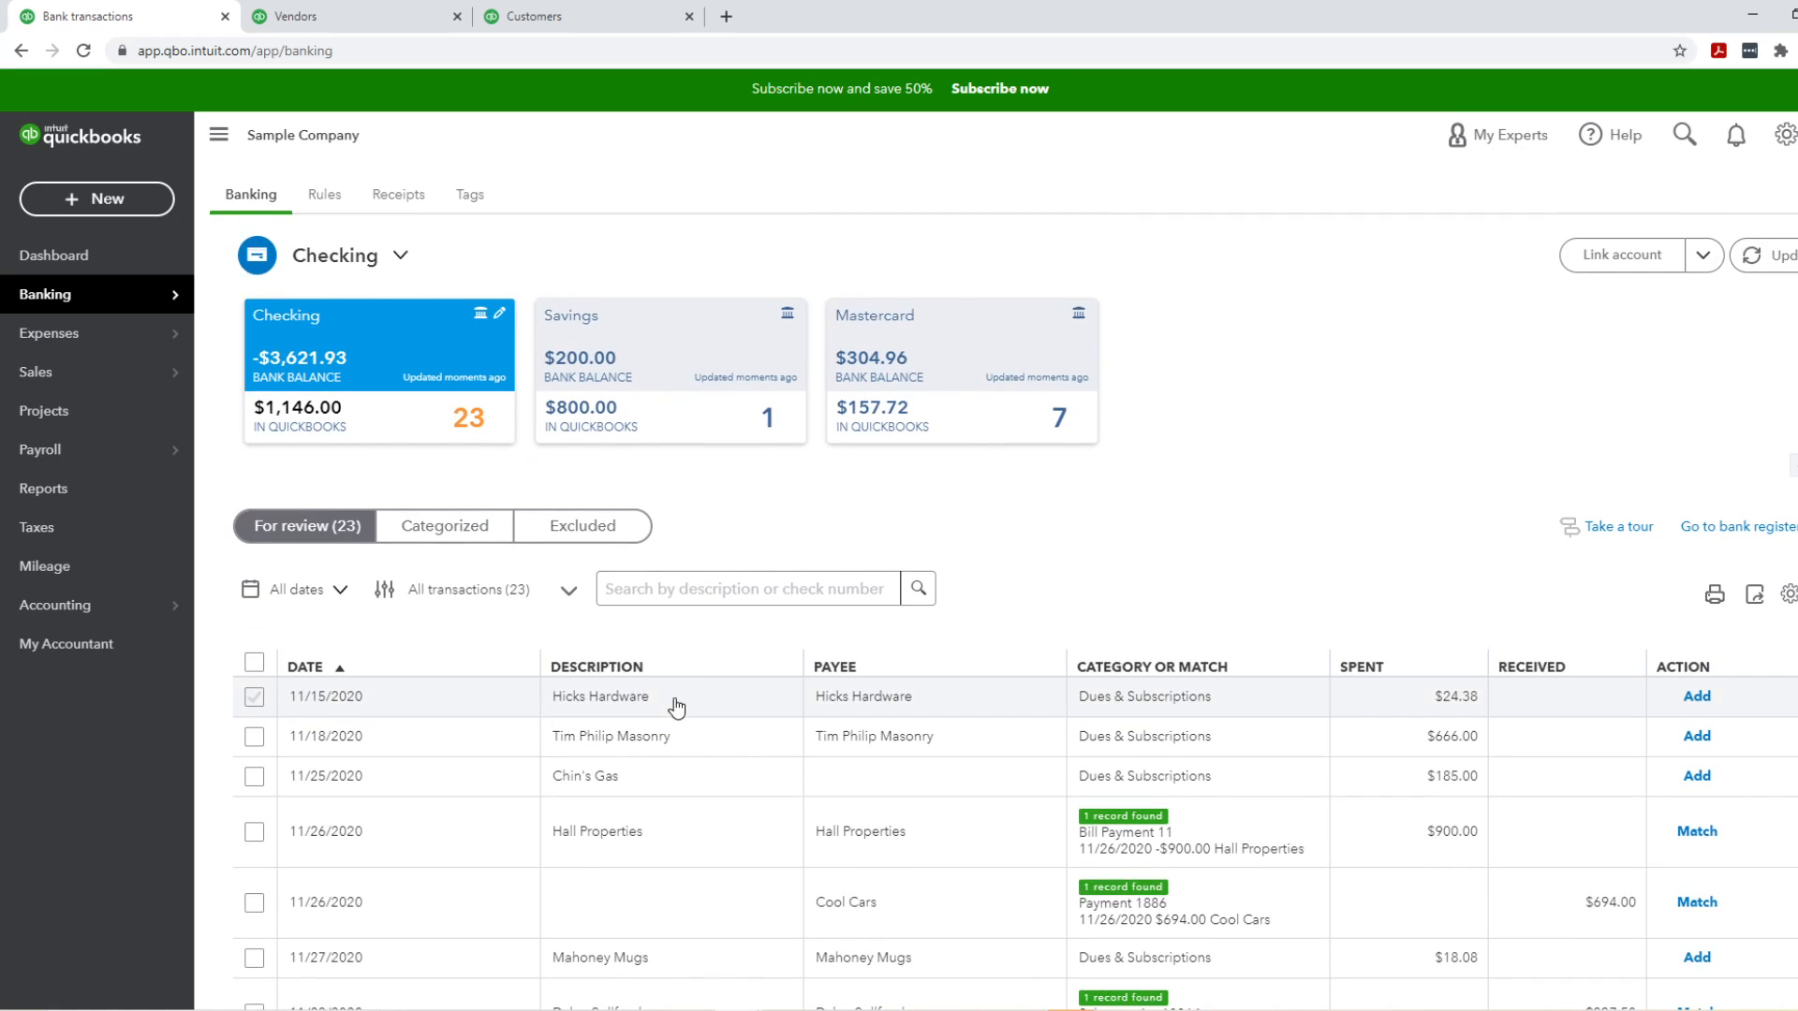
Step: Exclude the 11/15/2020 Hicks Hardware transaction from the Checking bank feed
left_click(689, 700)
scroll(721, 744, "down", 3)
left_click(697, 838)
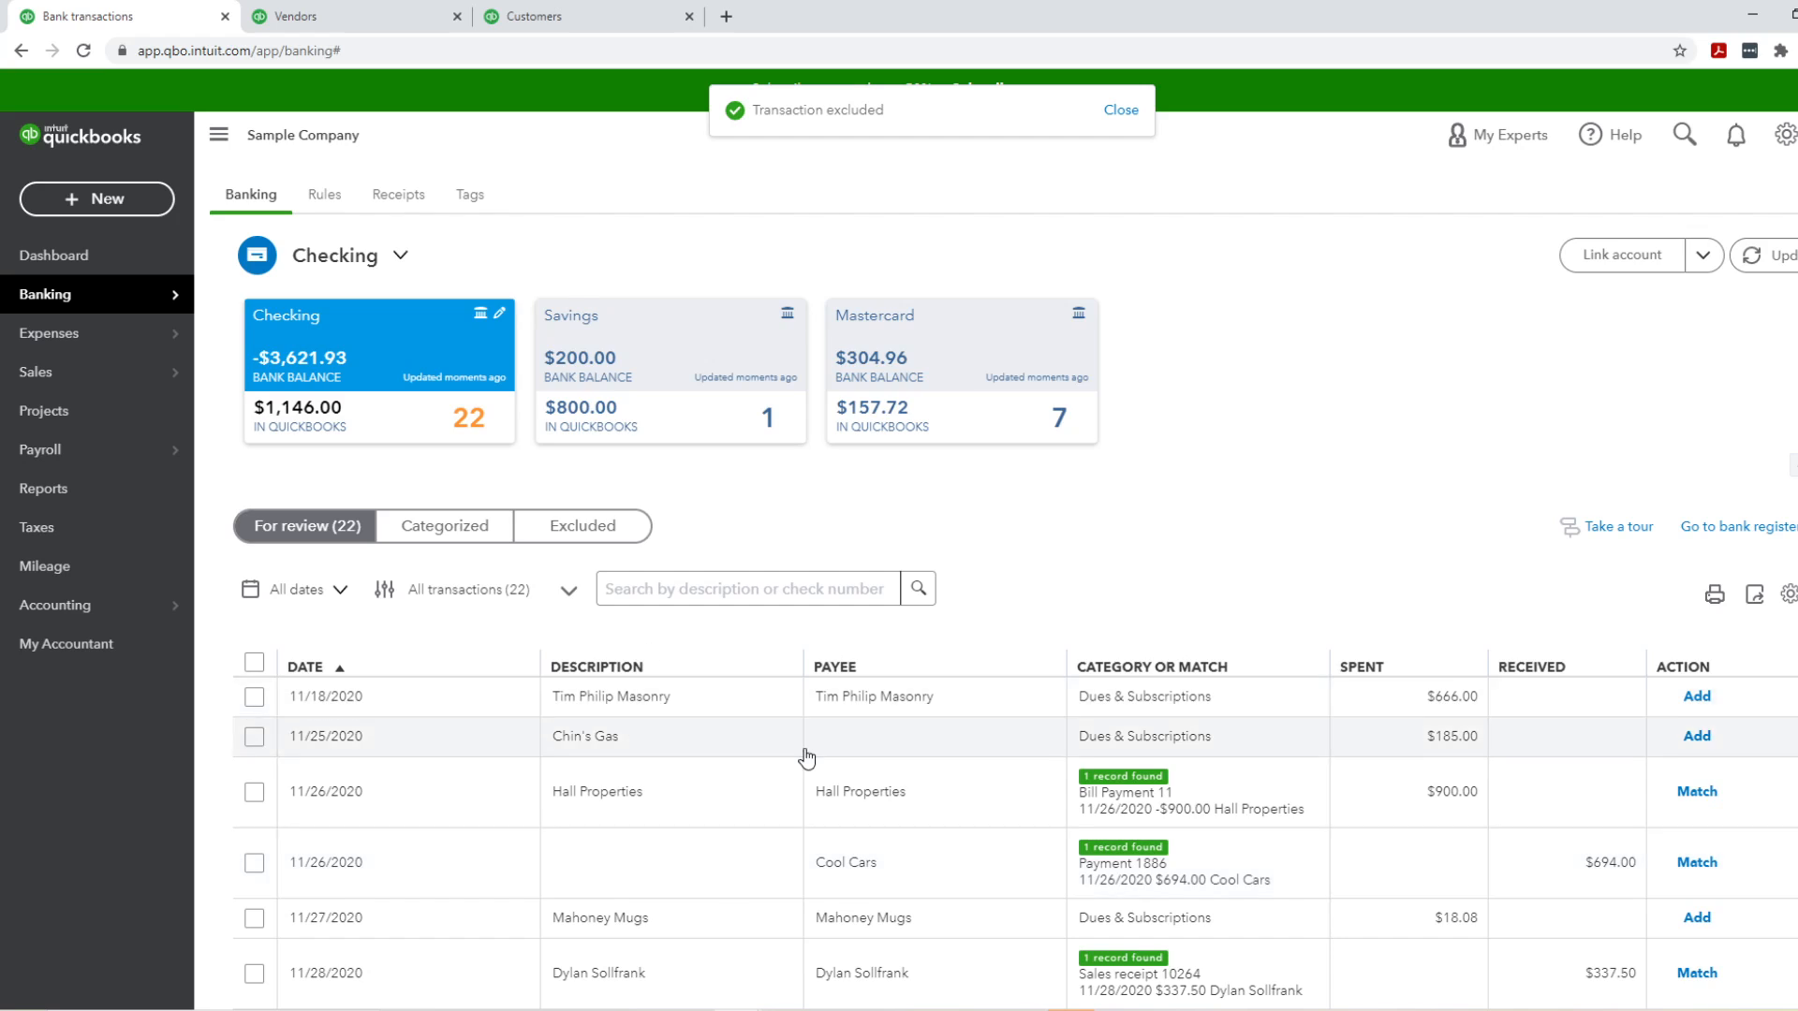
Step: Review the Checking account's excluded transactions and return to the transactions for review
scroll(805, 796, "down", 3)
scroll(807, 820, "up", 2)
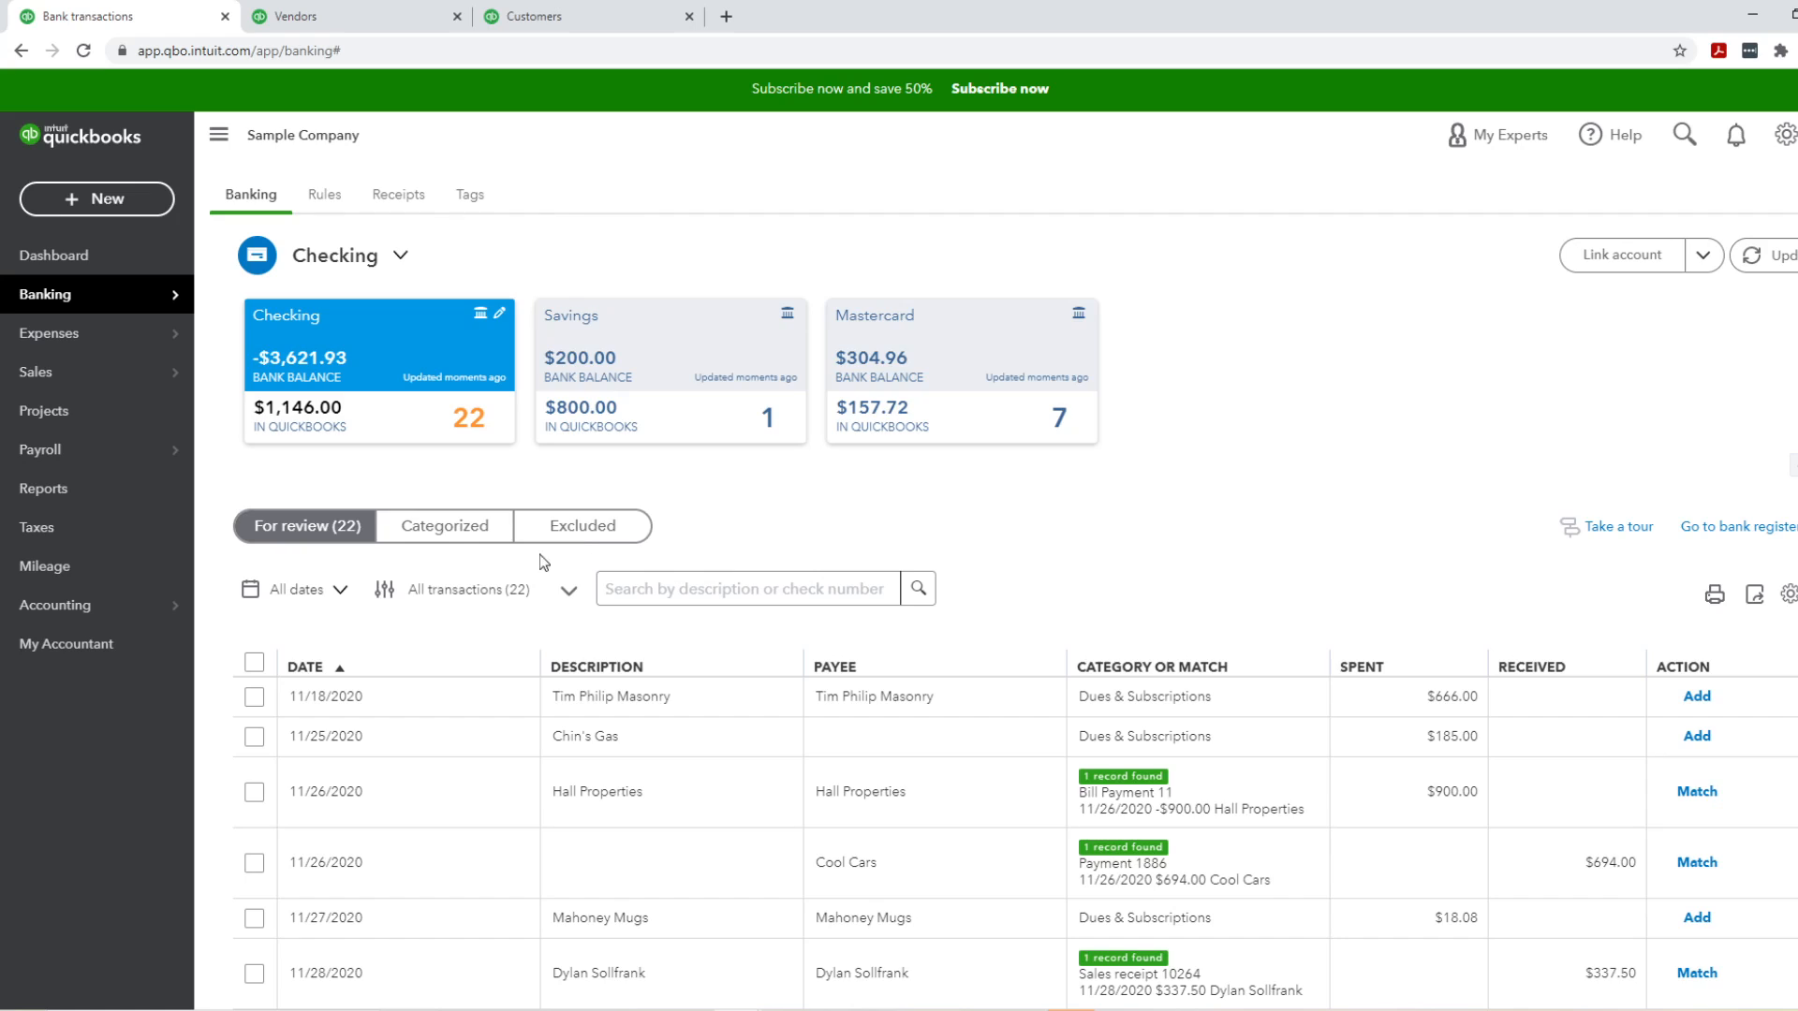
left_click(559, 533)
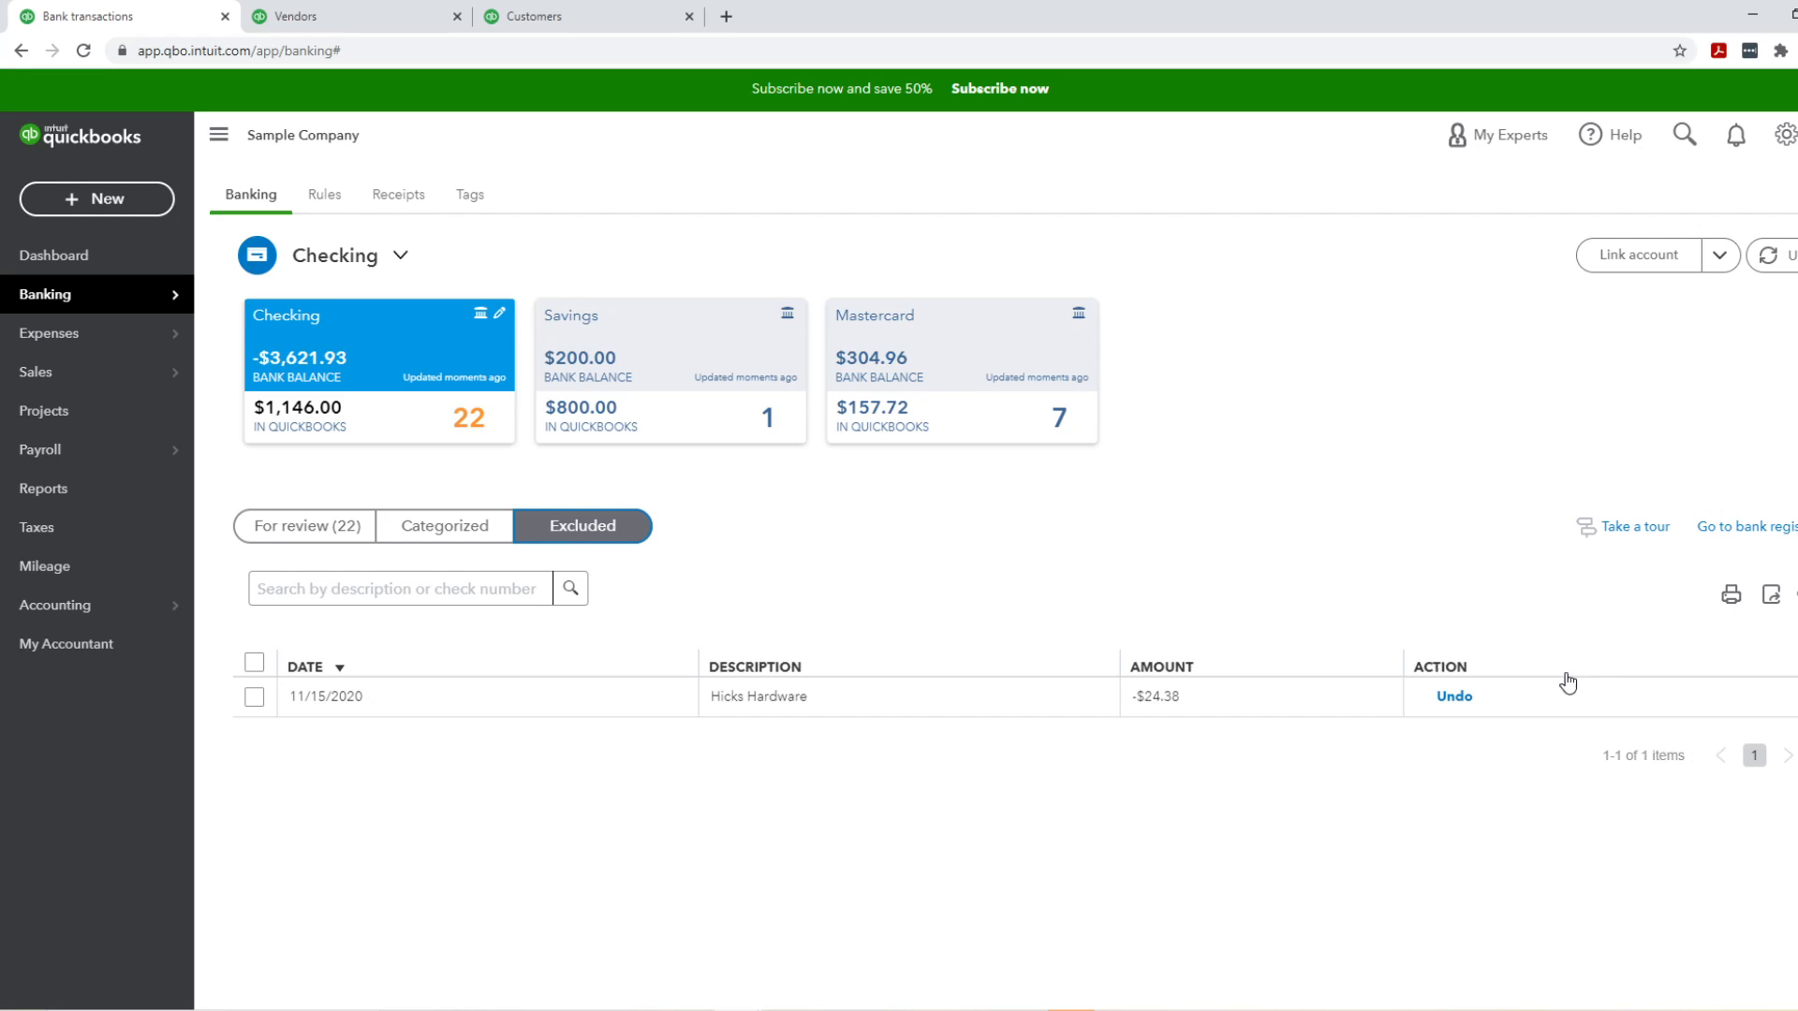
left_click(337, 526)
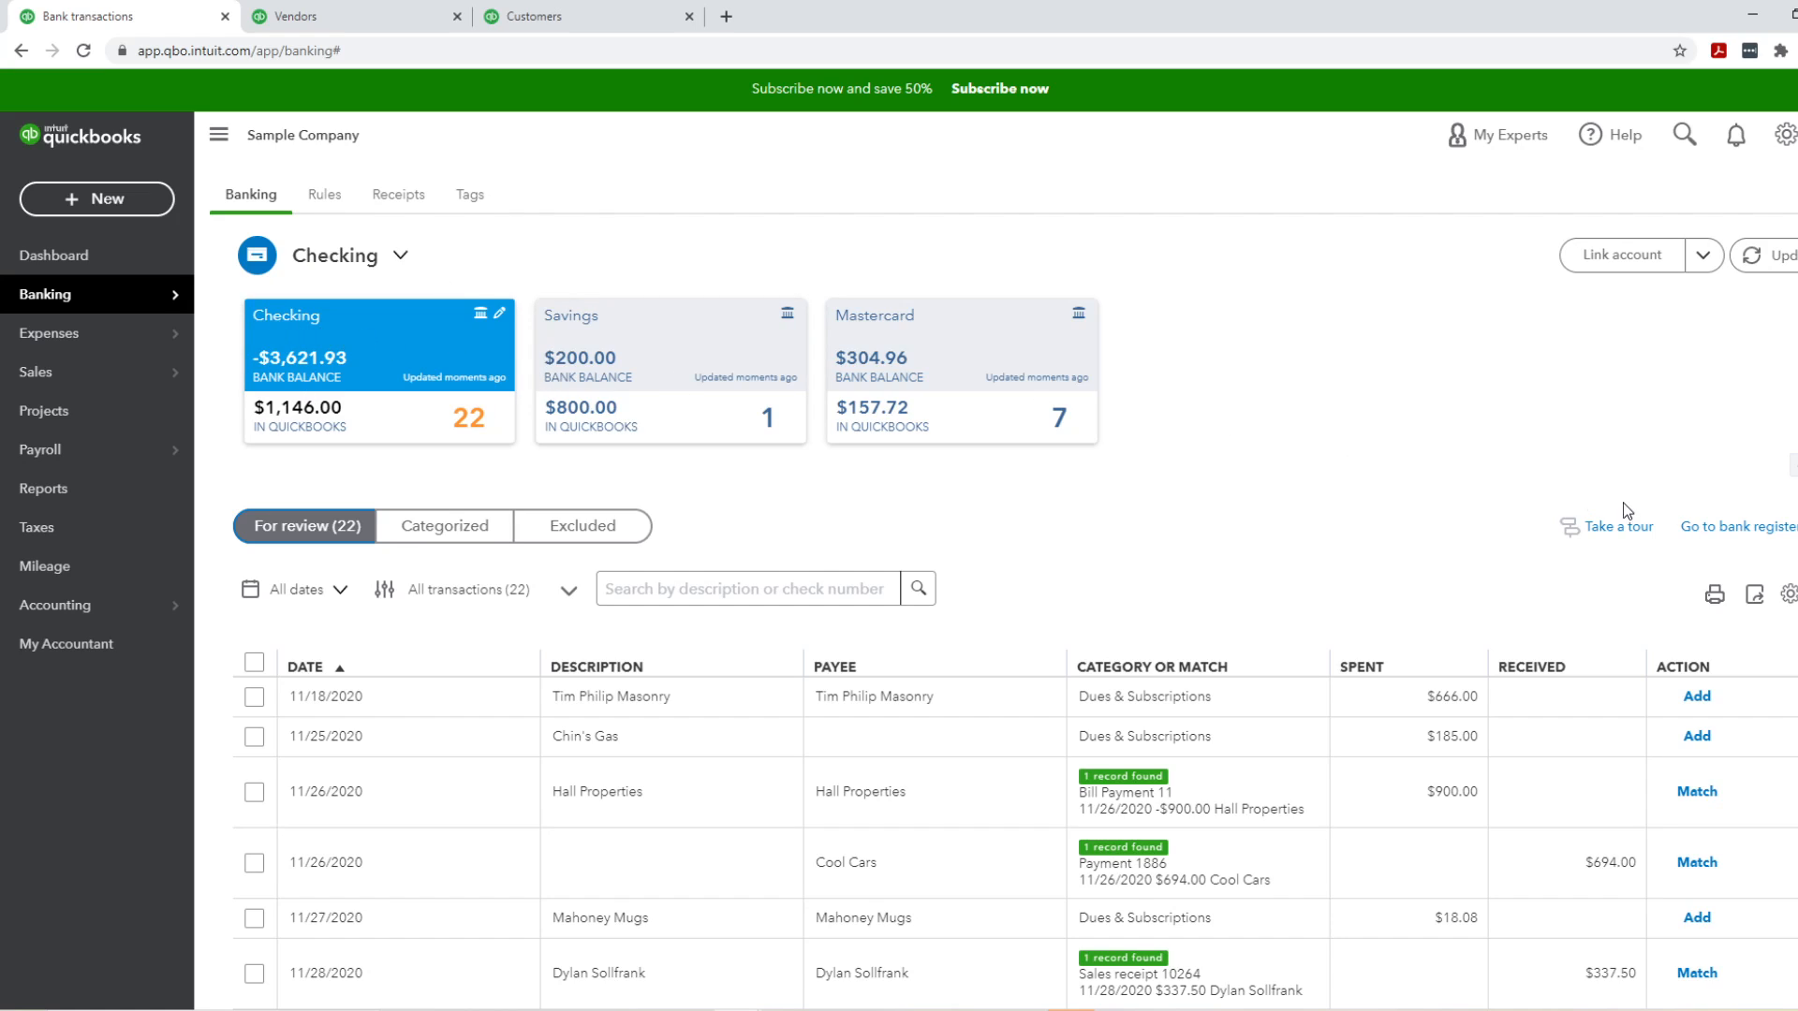
Step: Open the bank register for the Checking account
left_click(1771, 530)
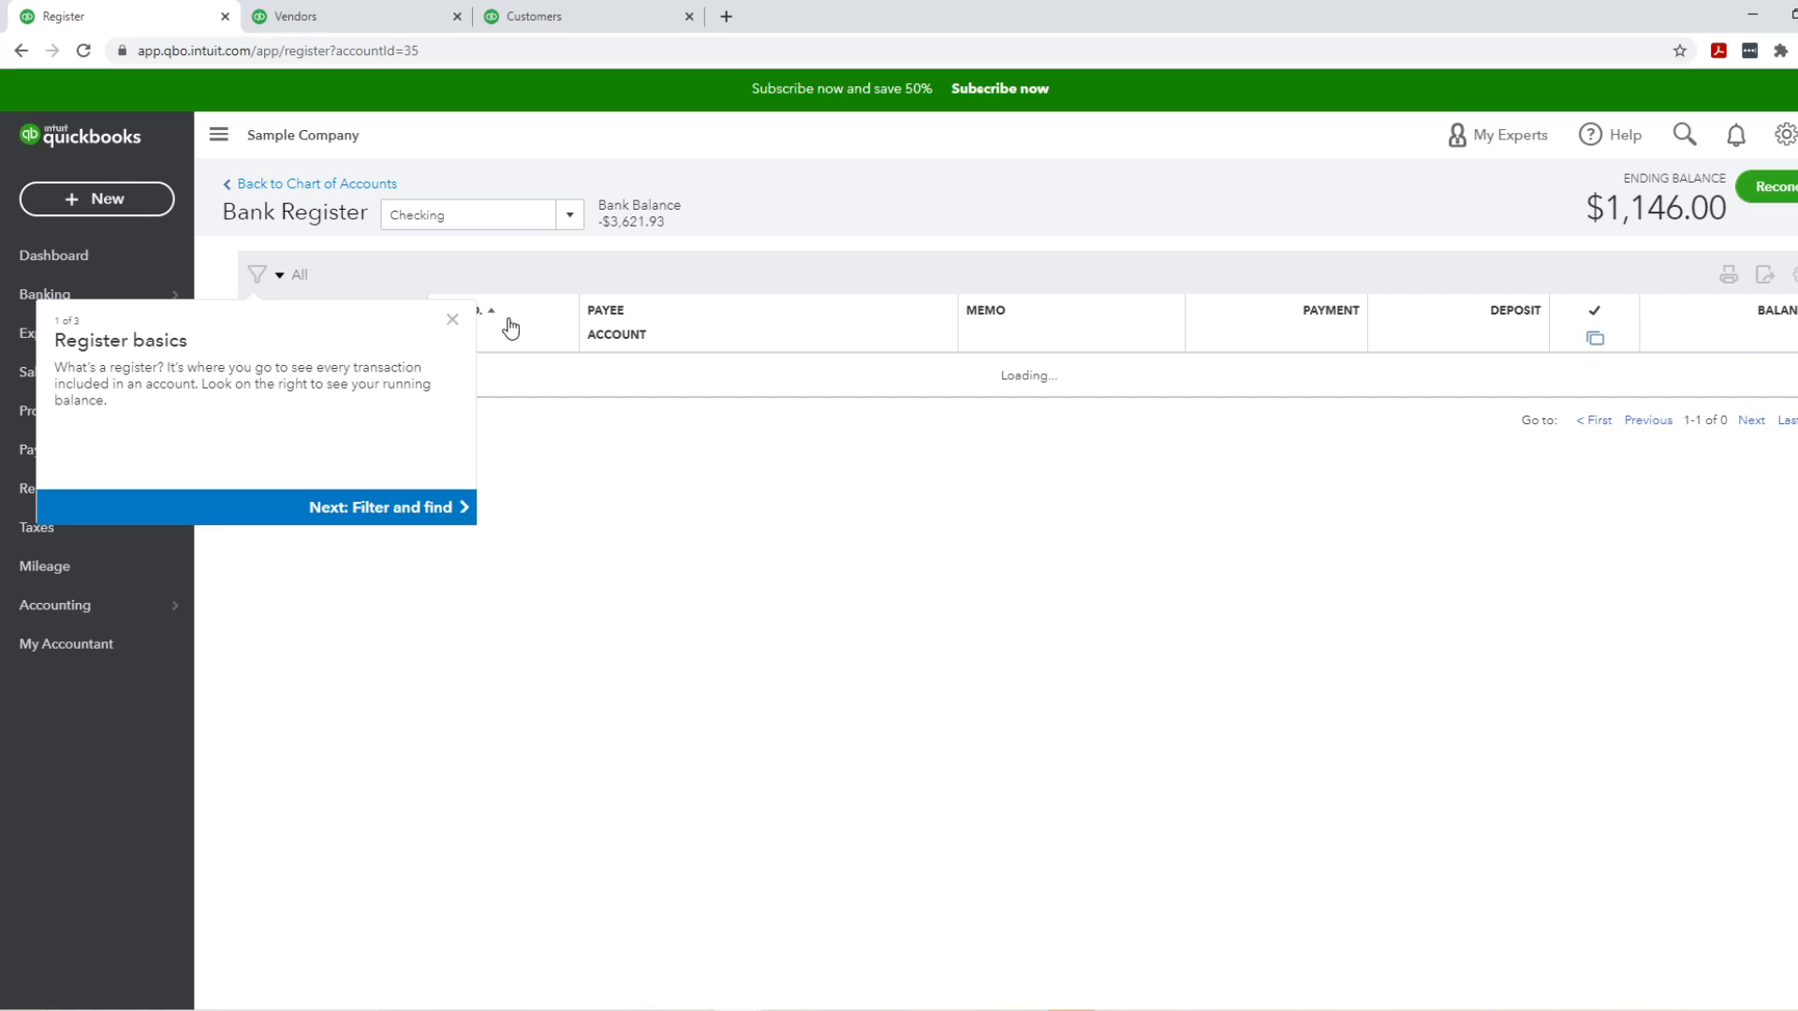
Step: Dismiss the register introduction and view the account choices, keeping Checking as the register's account
left_click(456, 368)
left_click(487, 215)
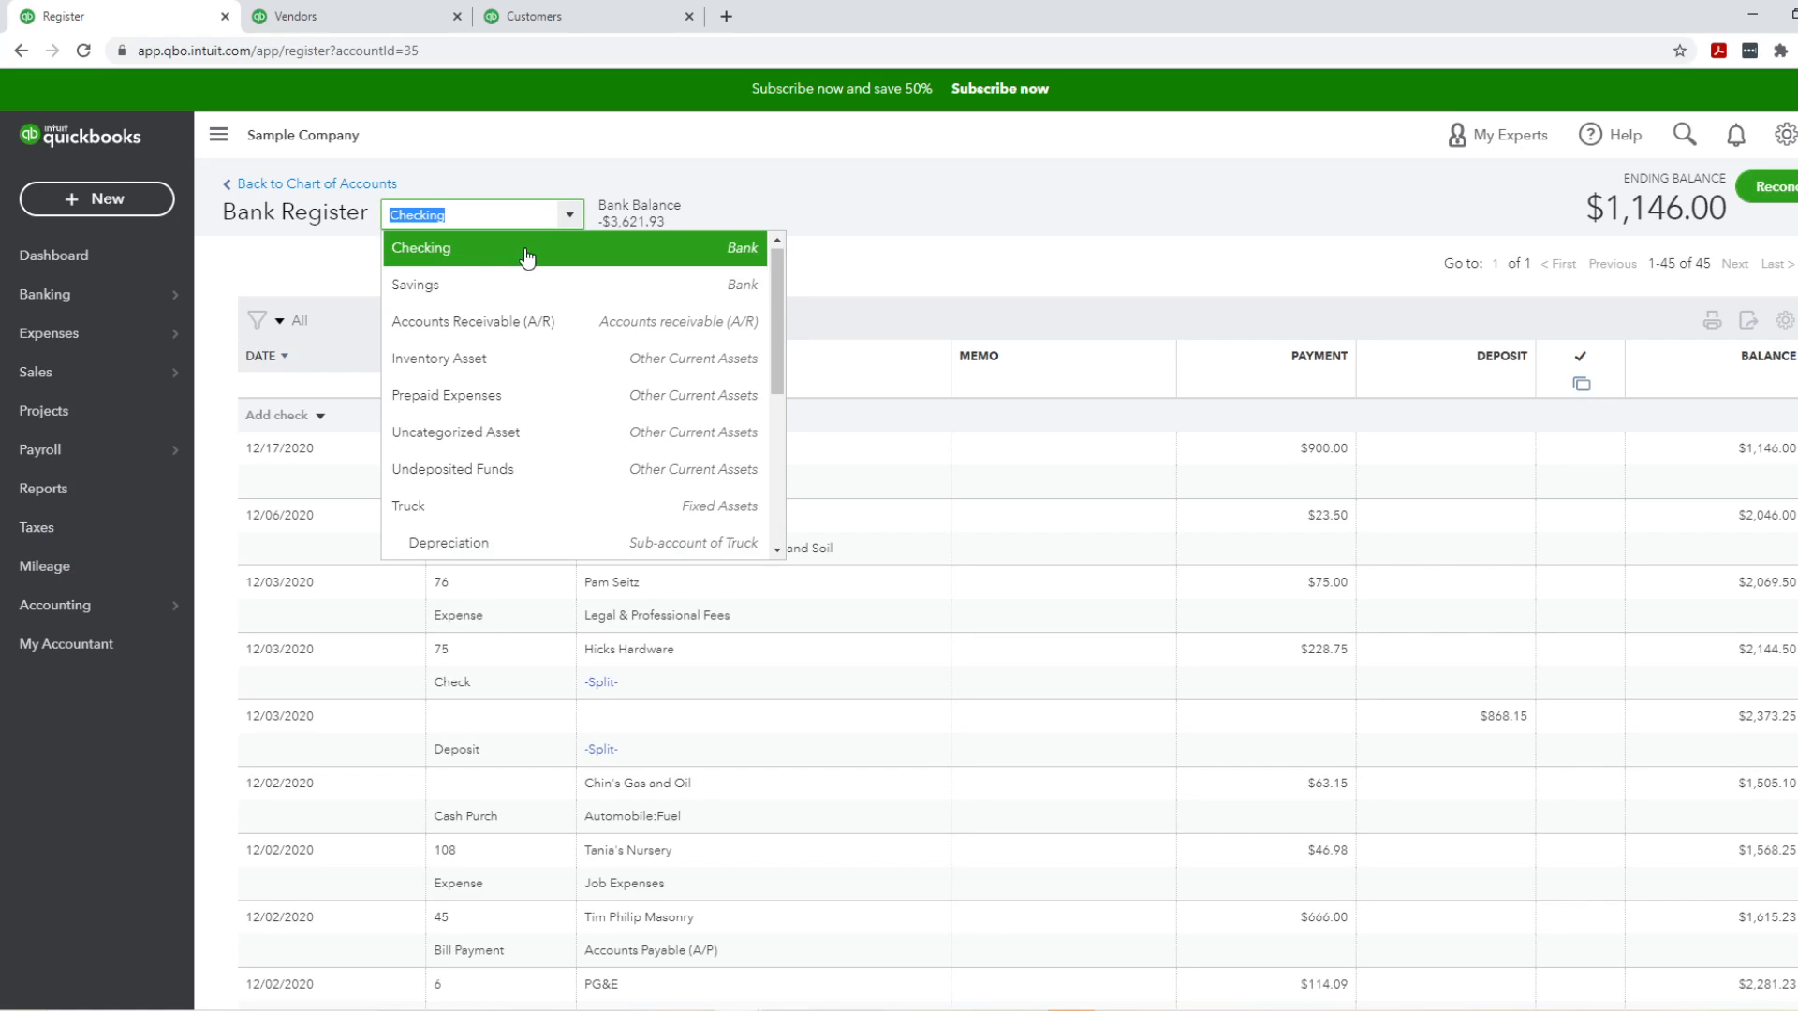
left_click(503, 260)
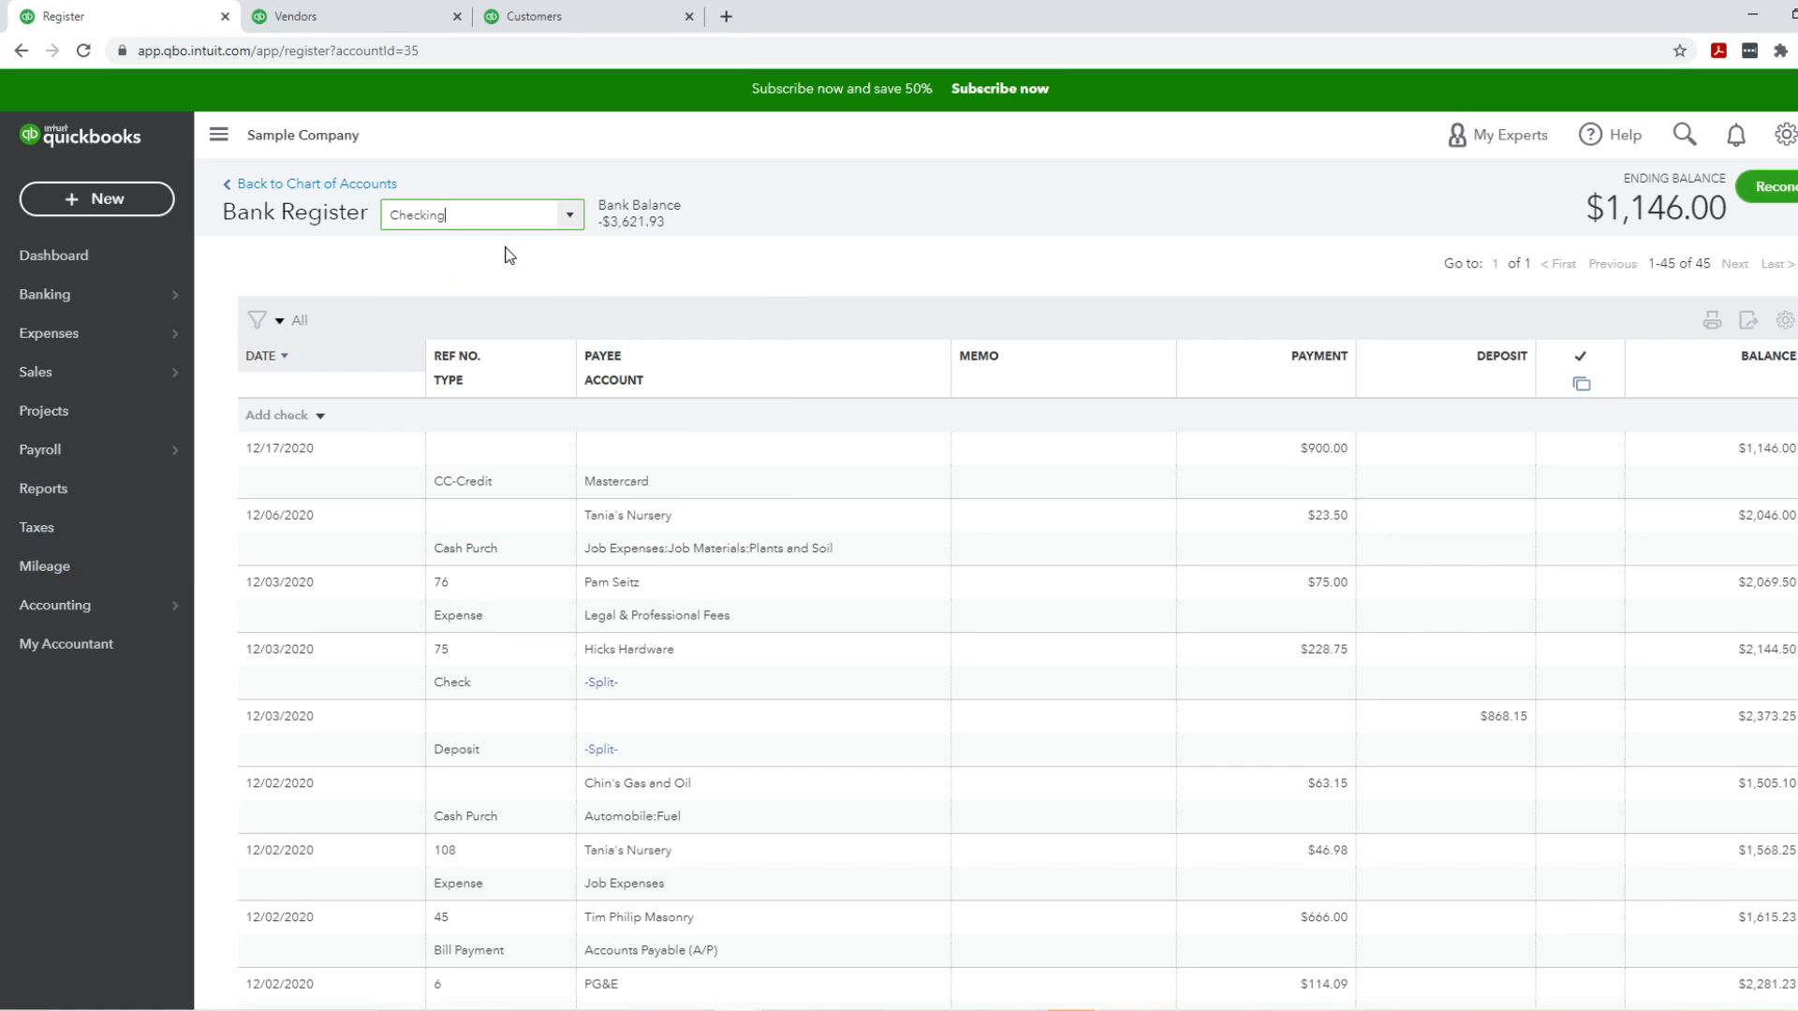
left_click(319, 418)
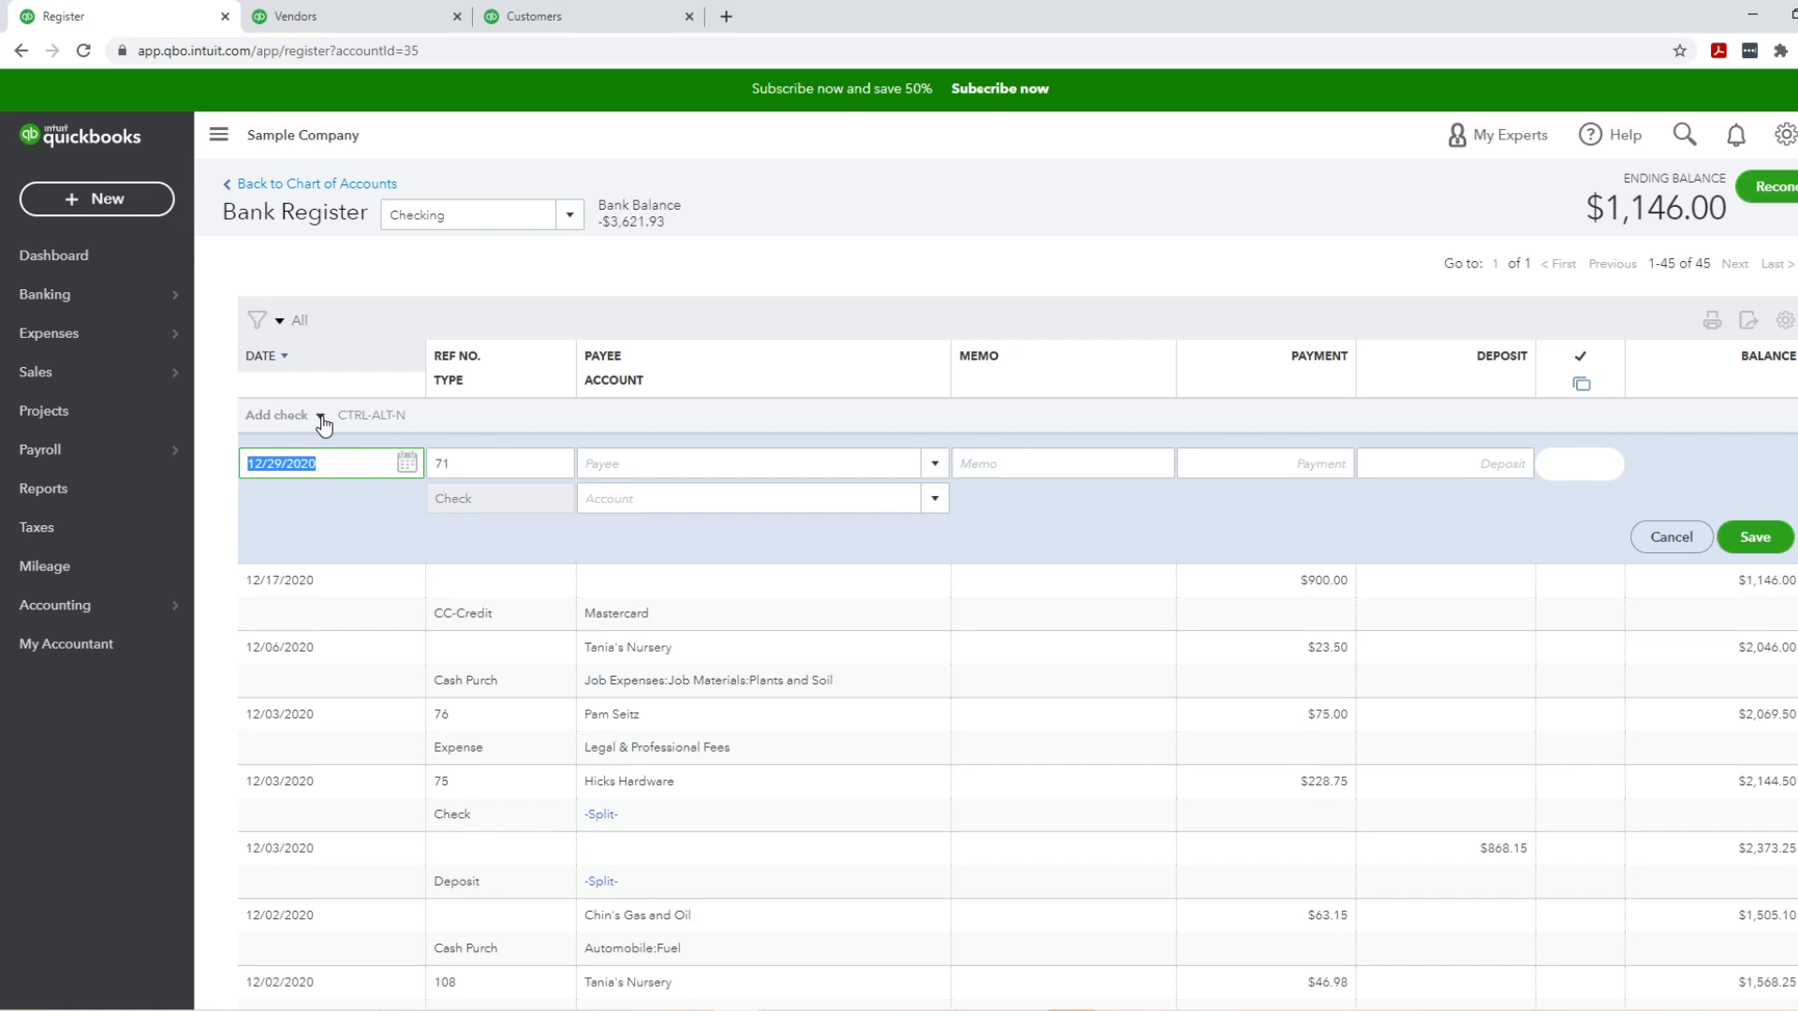
left_click(336, 423)
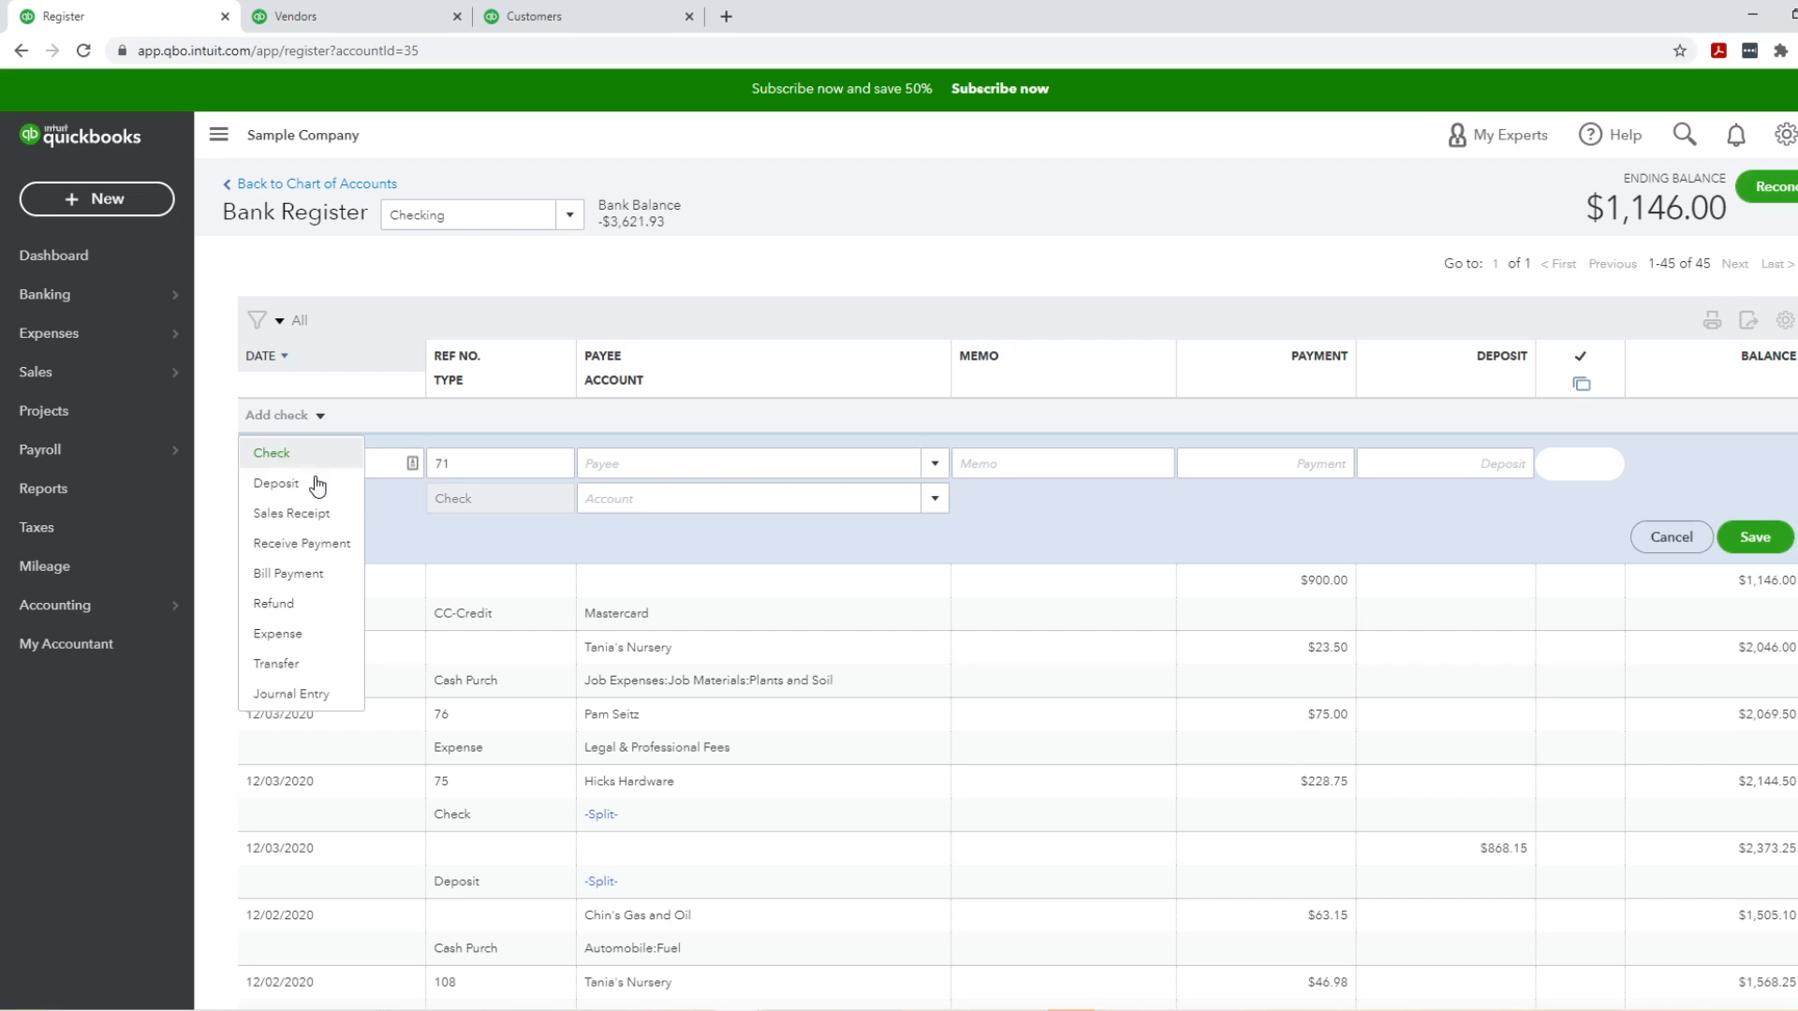
left_click(298, 640)
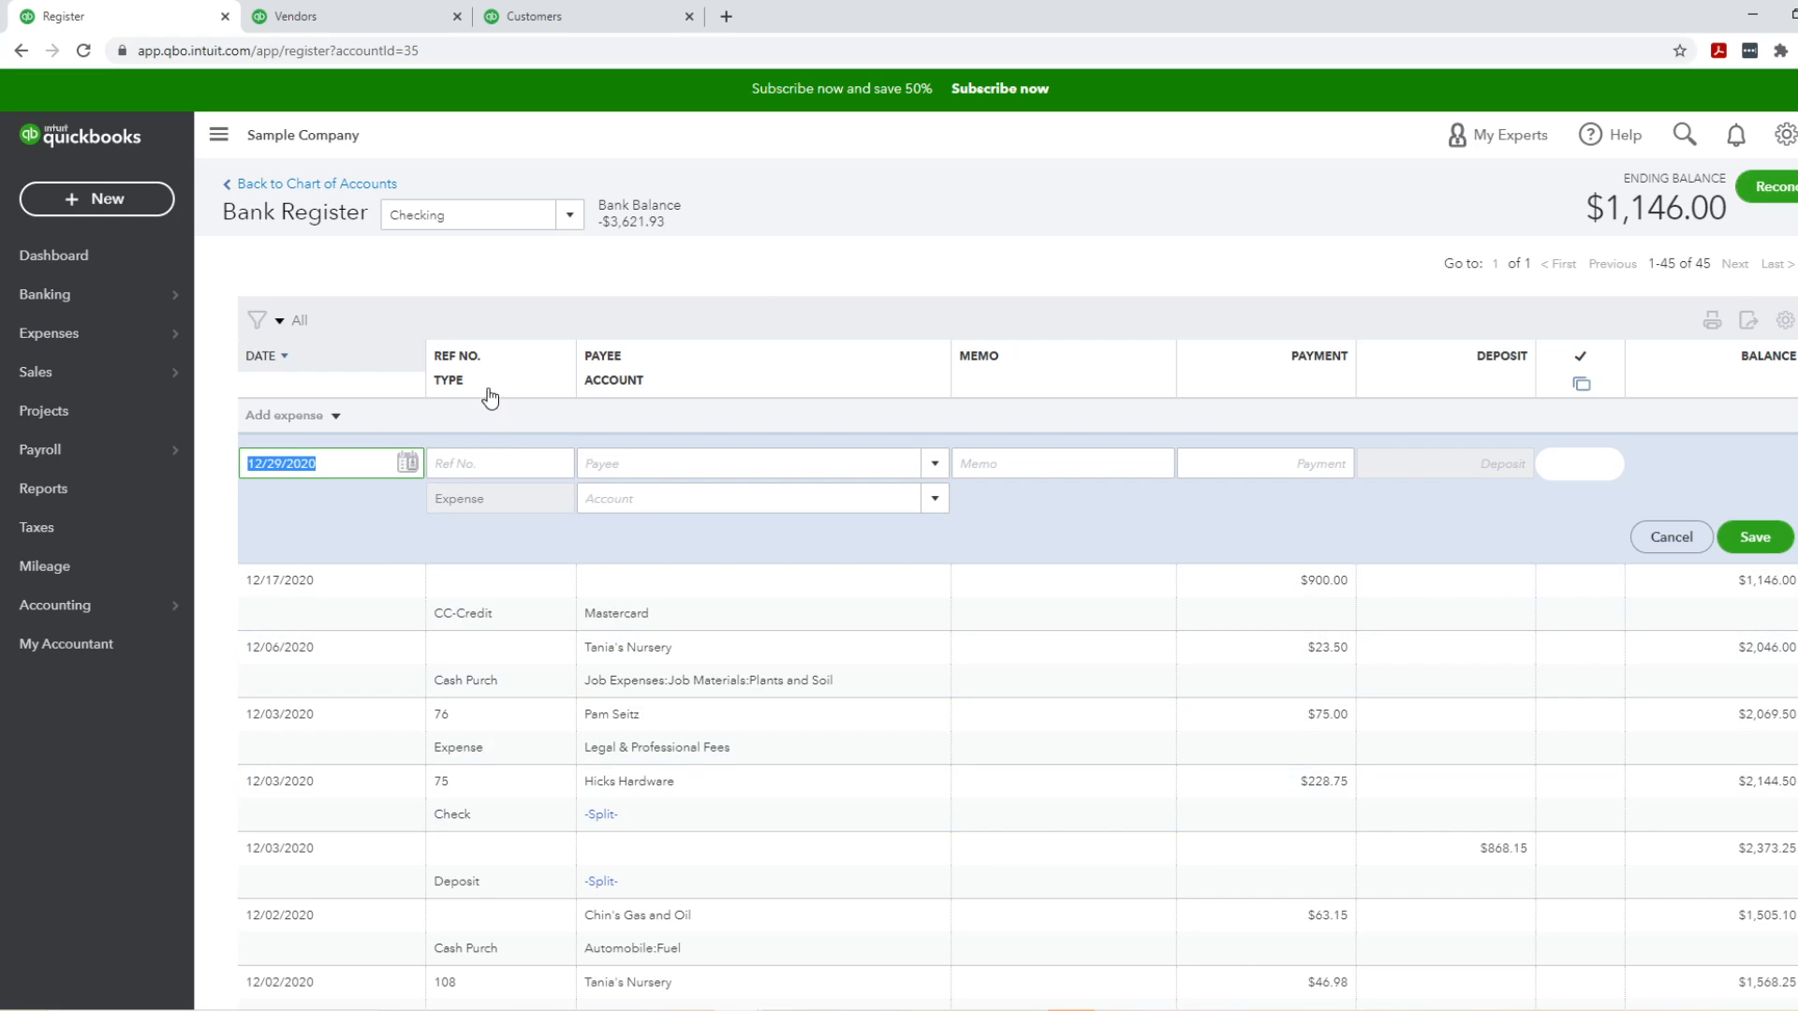
Step: Create a new expense with Tim Philip Masonry as payee and a payment date of 11/30/2020
left_click(92, 204)
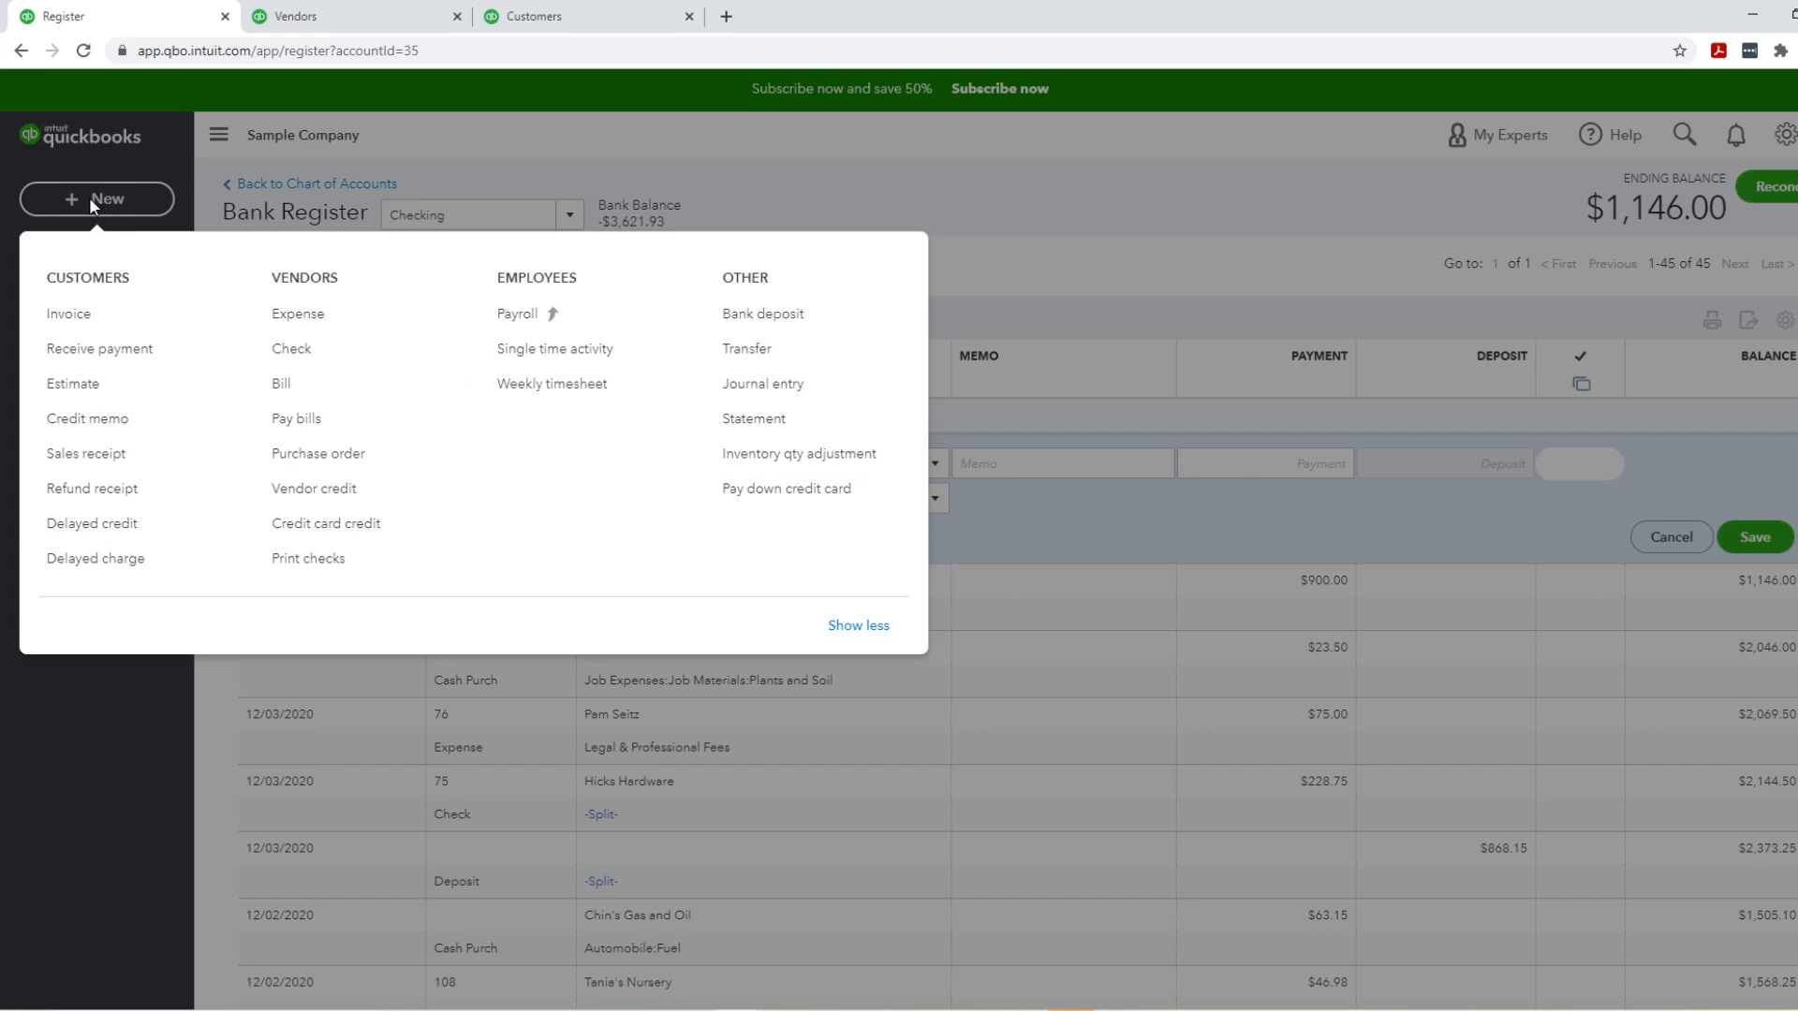
left_click(323, 320)
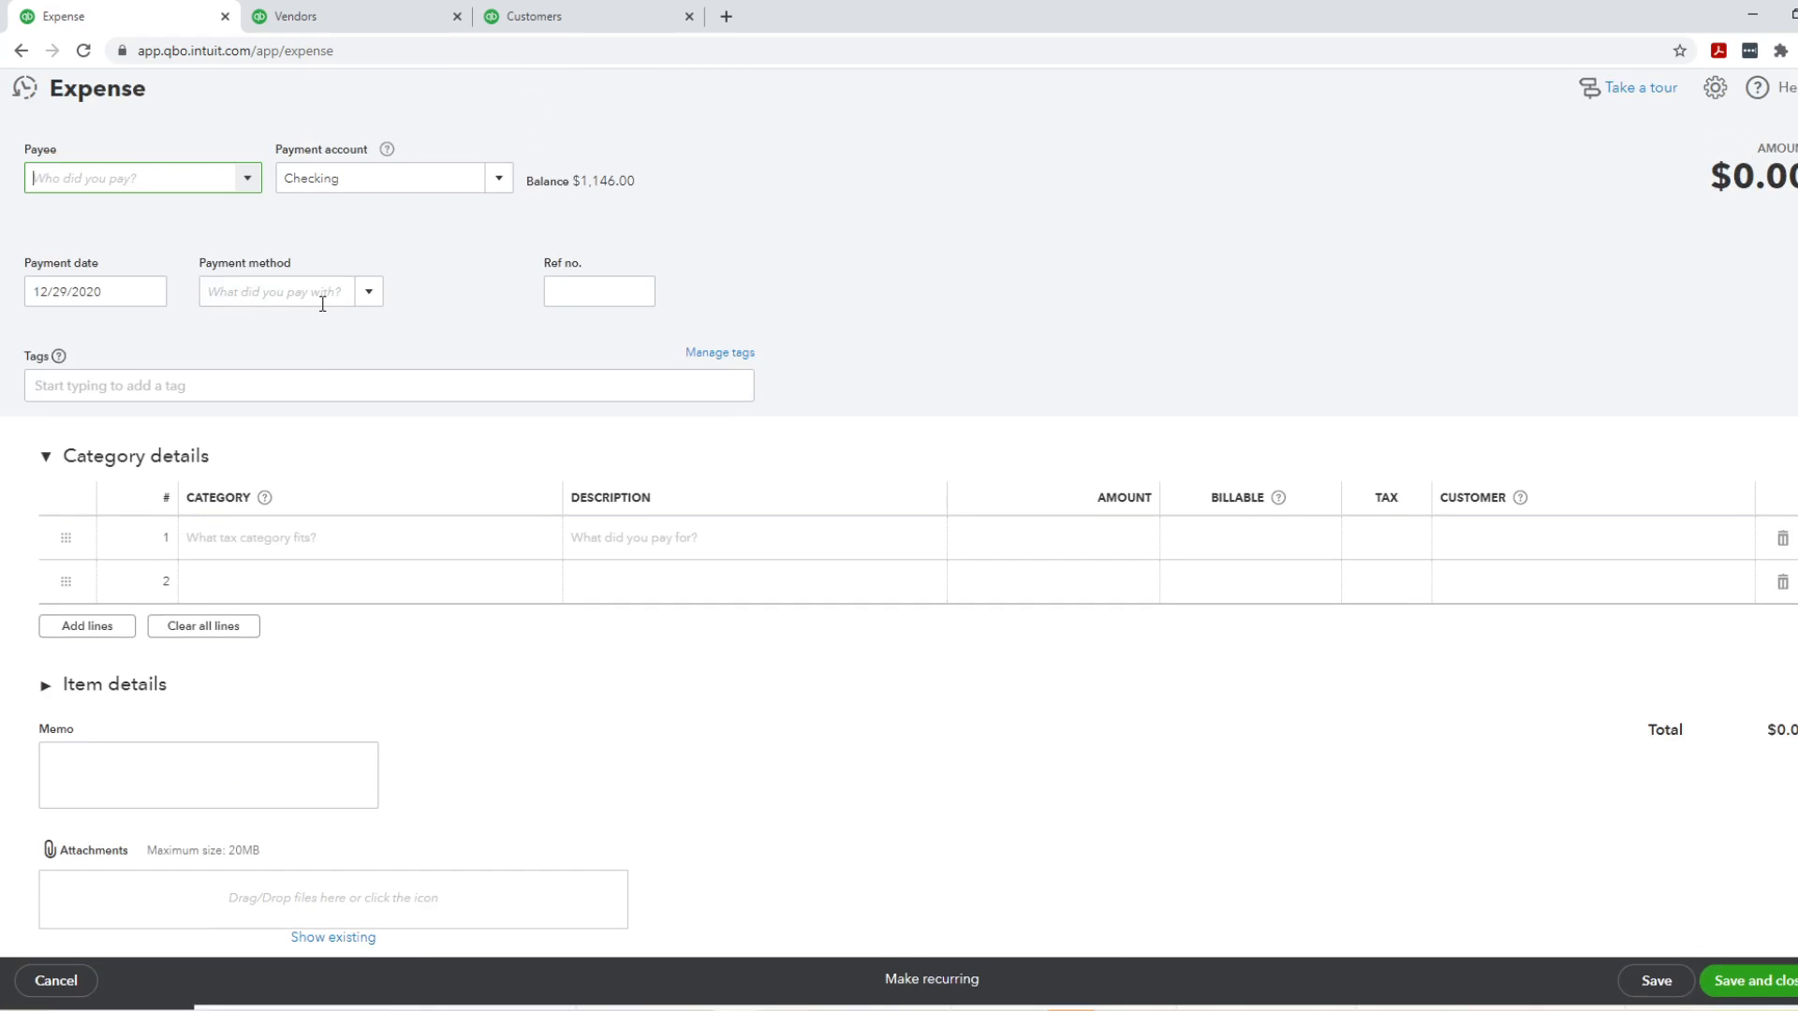
type("Tim Philip Masonry")
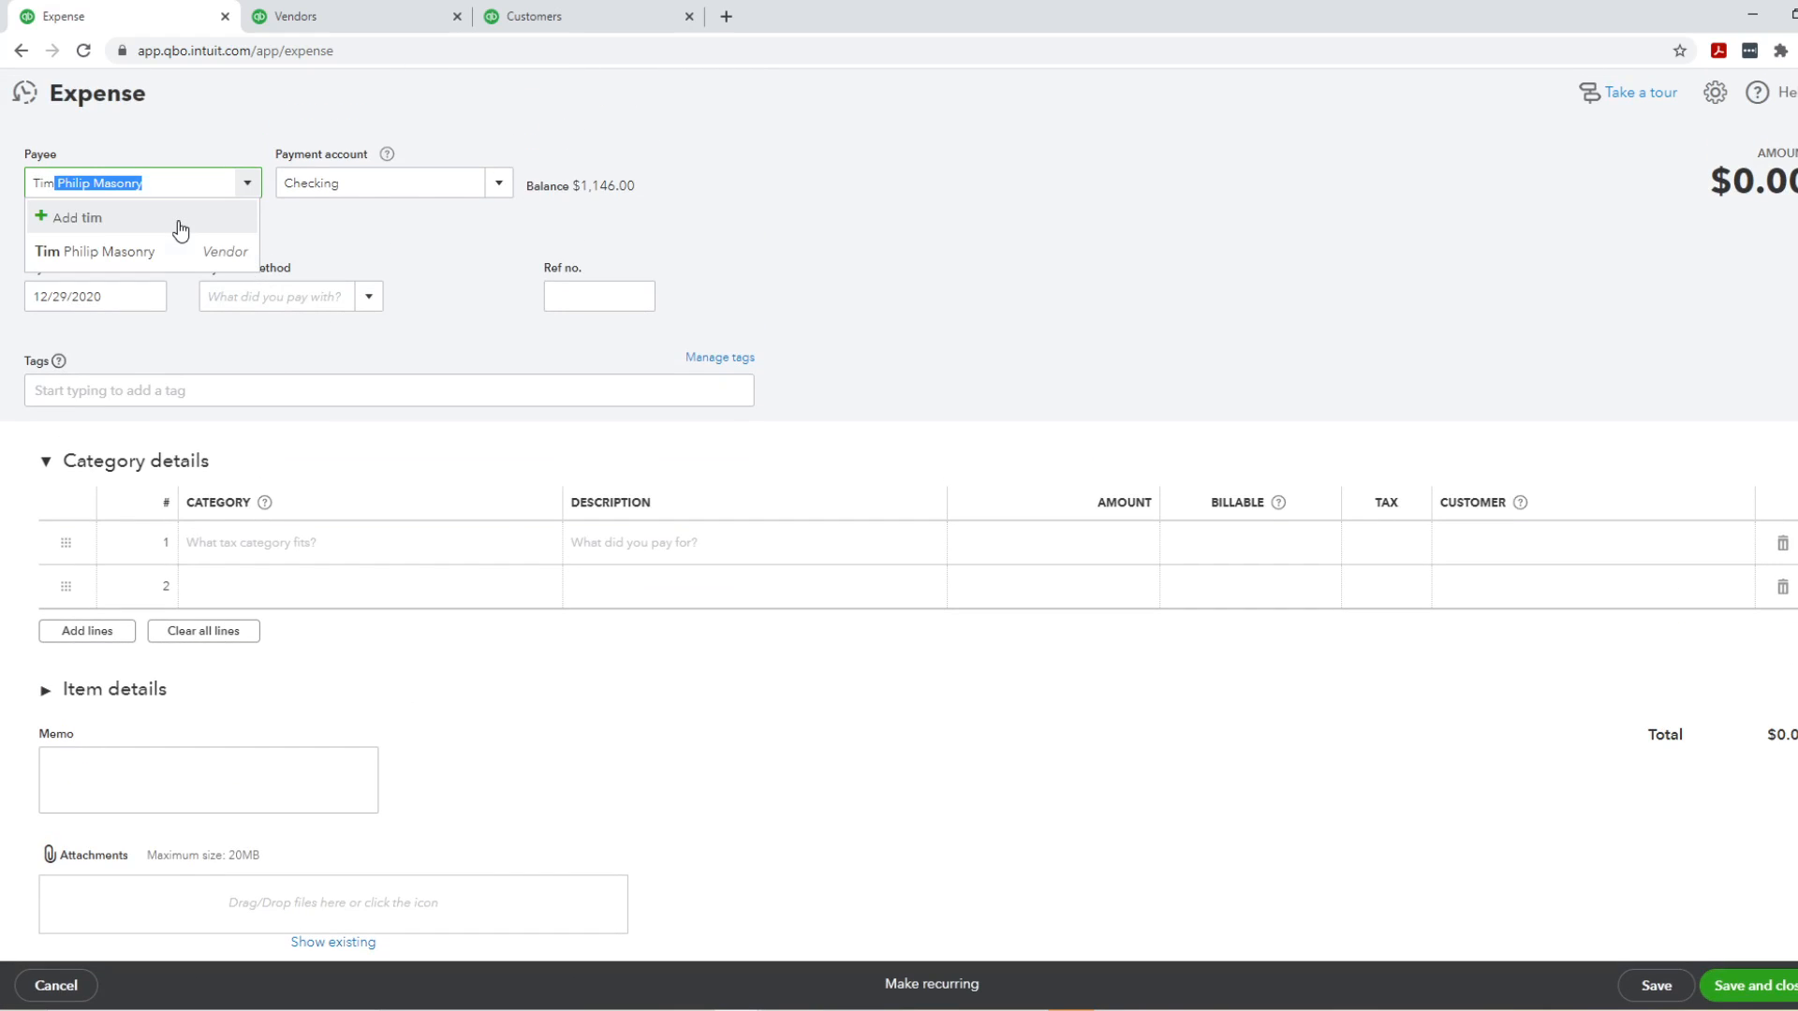
left_click(179, 247)
left_click(149, 296)
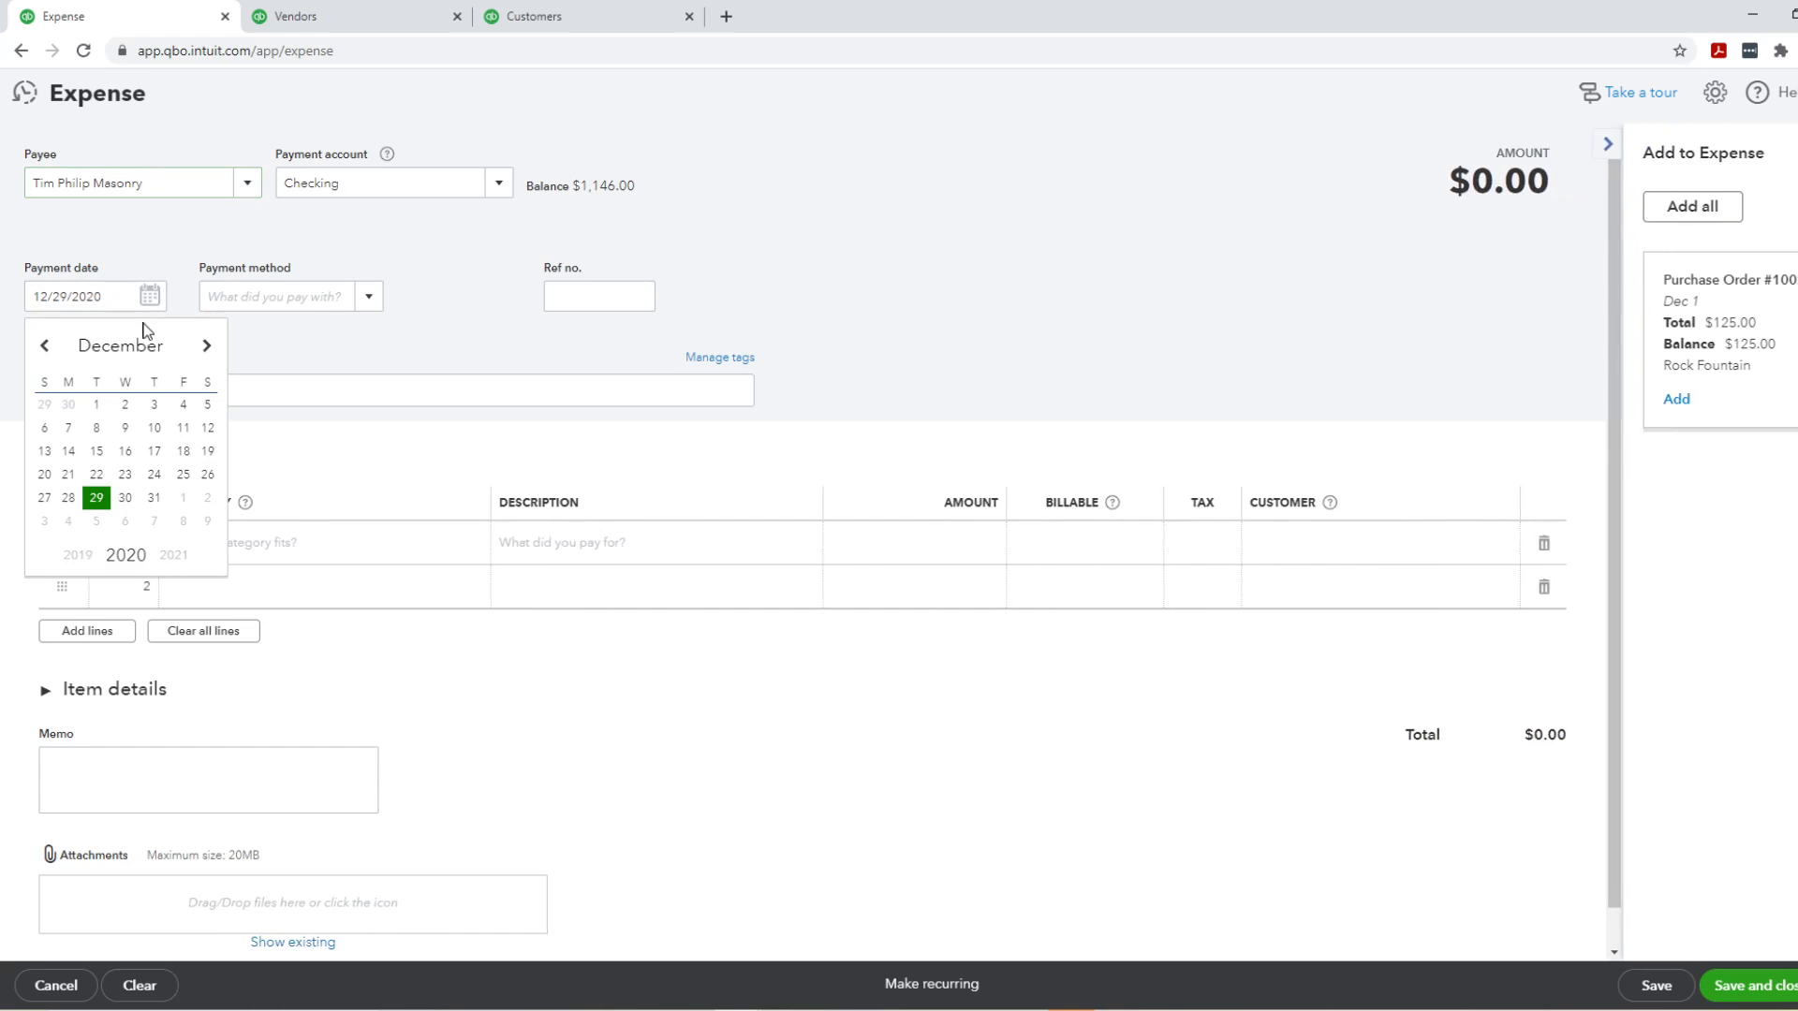
left_click(65, 415)
Step: Categorize the expense's first line as Supplies with an amount of 12.00, and save the expense
left_click(253, 545)
type("sup")
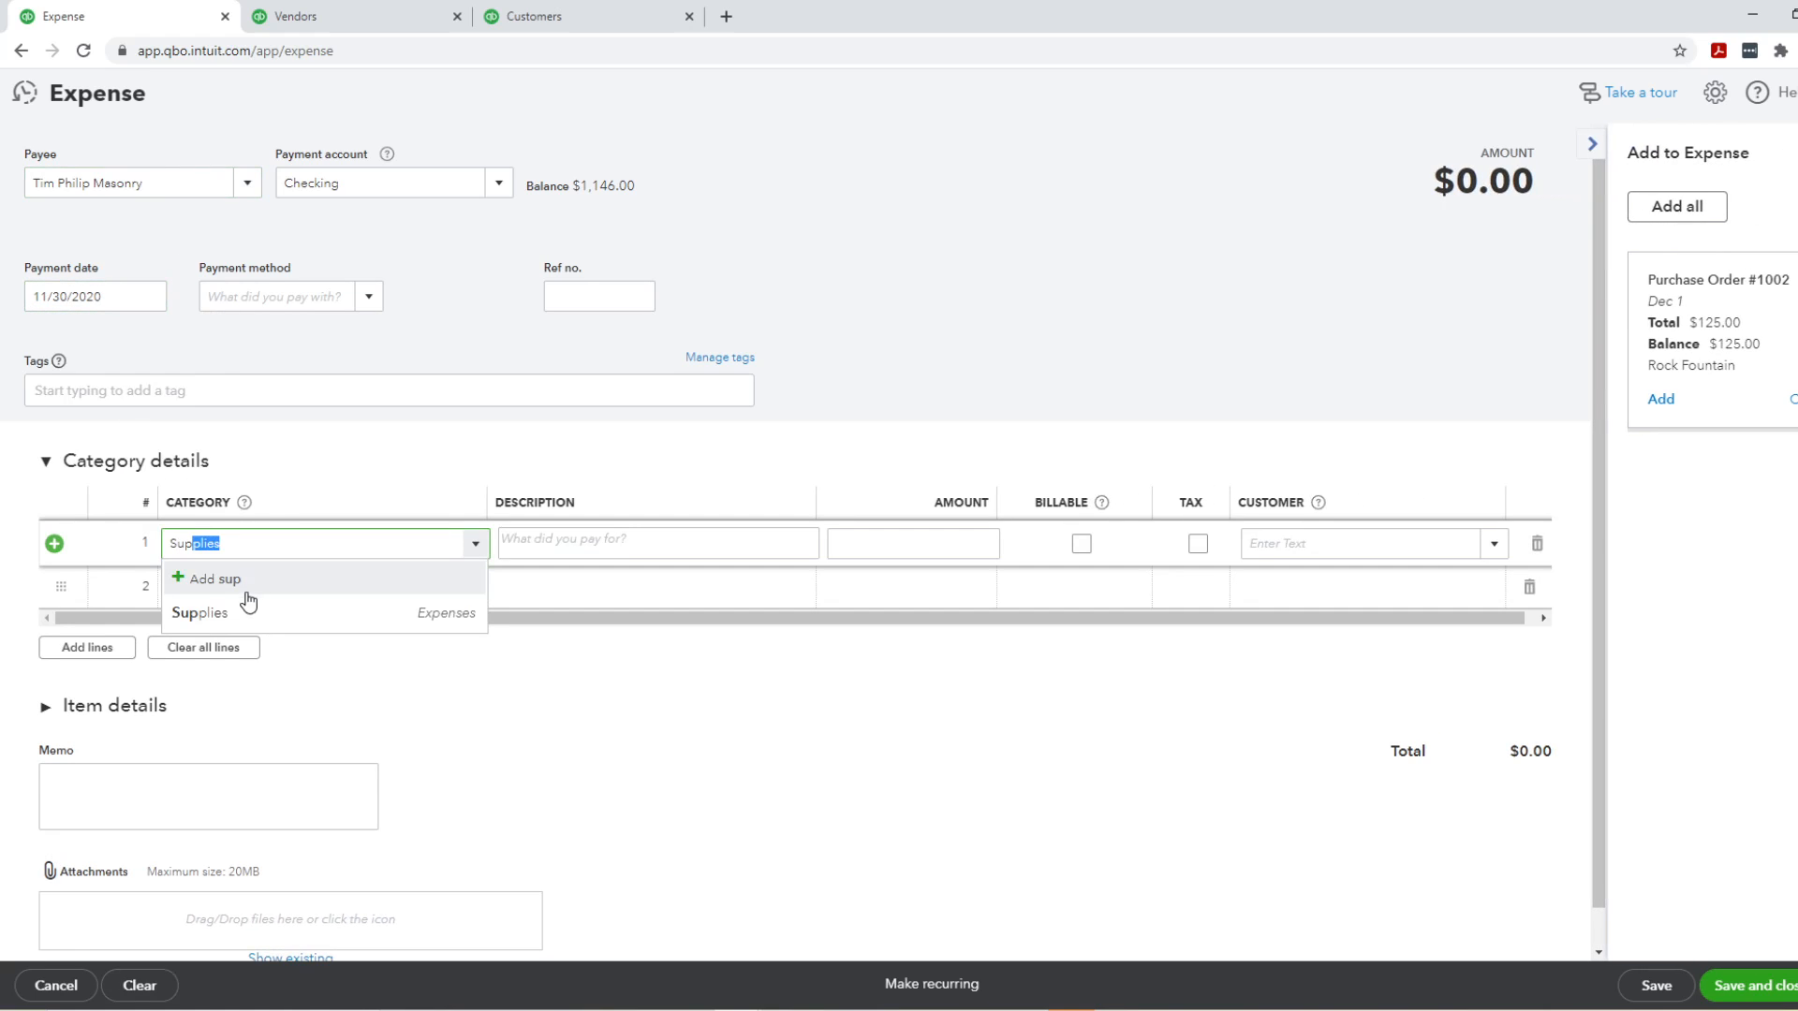
left_click(244, 578)
left_click(943, 557)
type("12")
key("Tab")
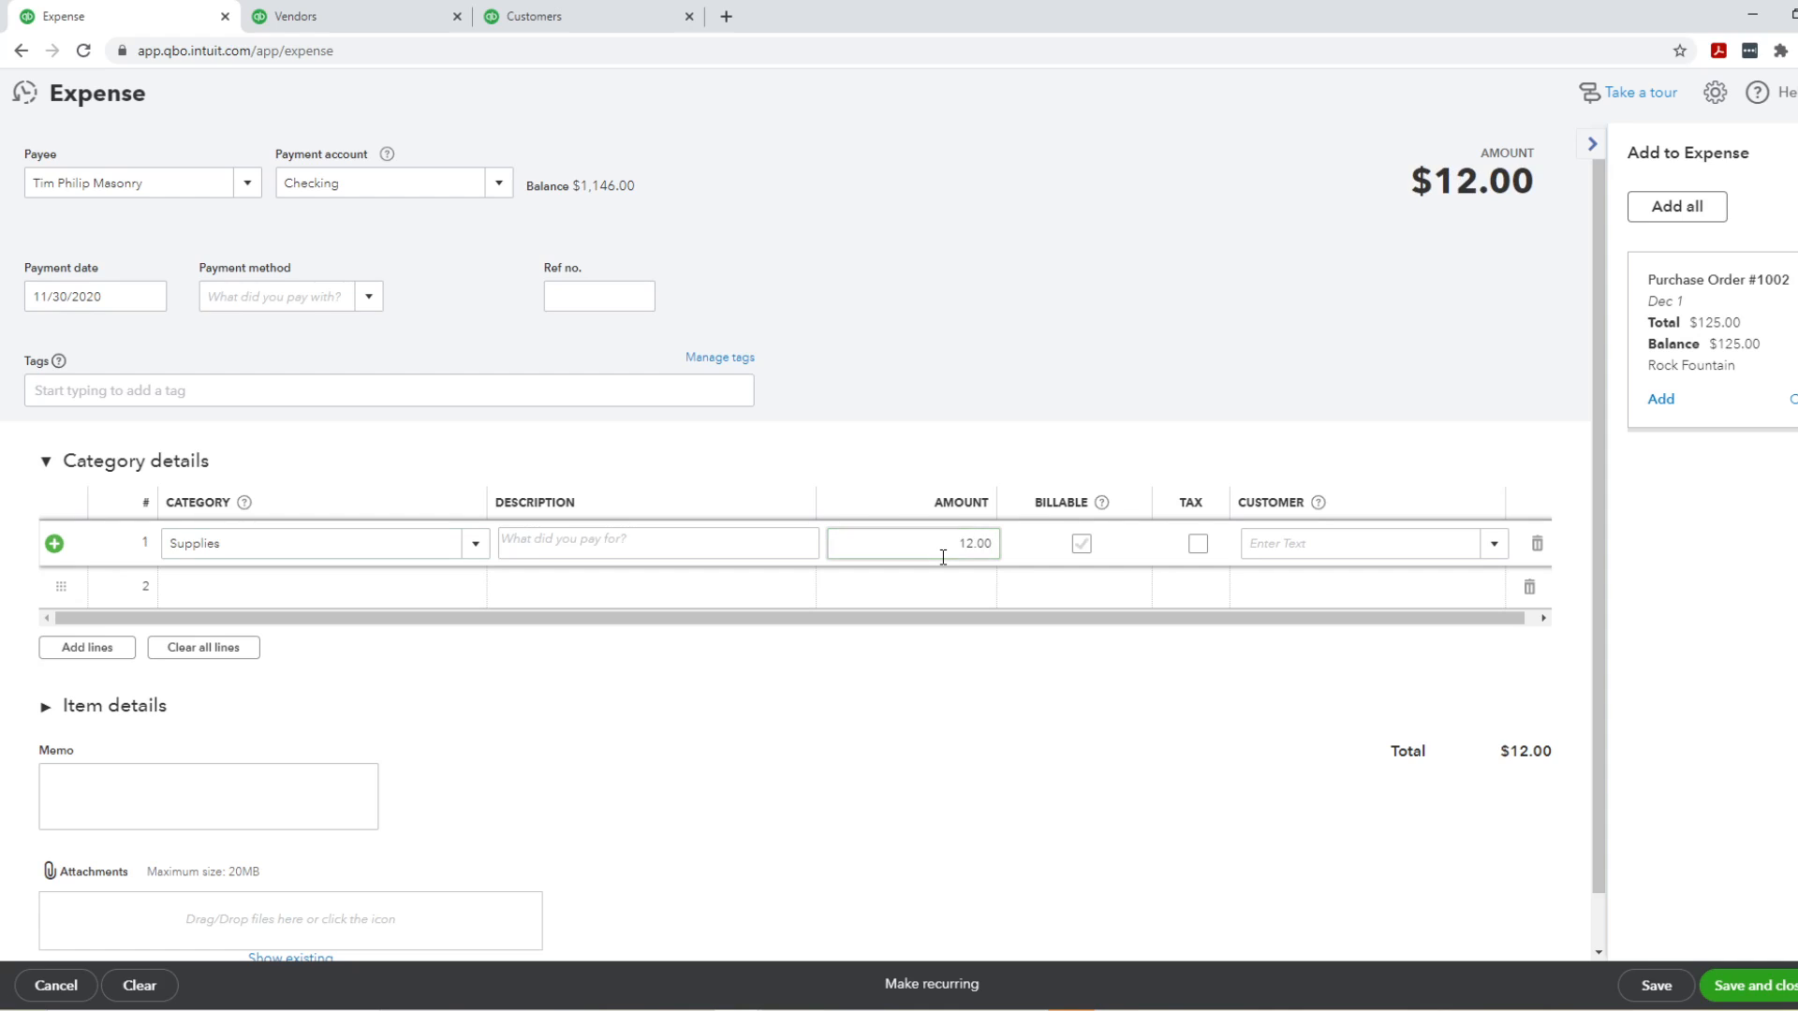
left_click(1656, 985)
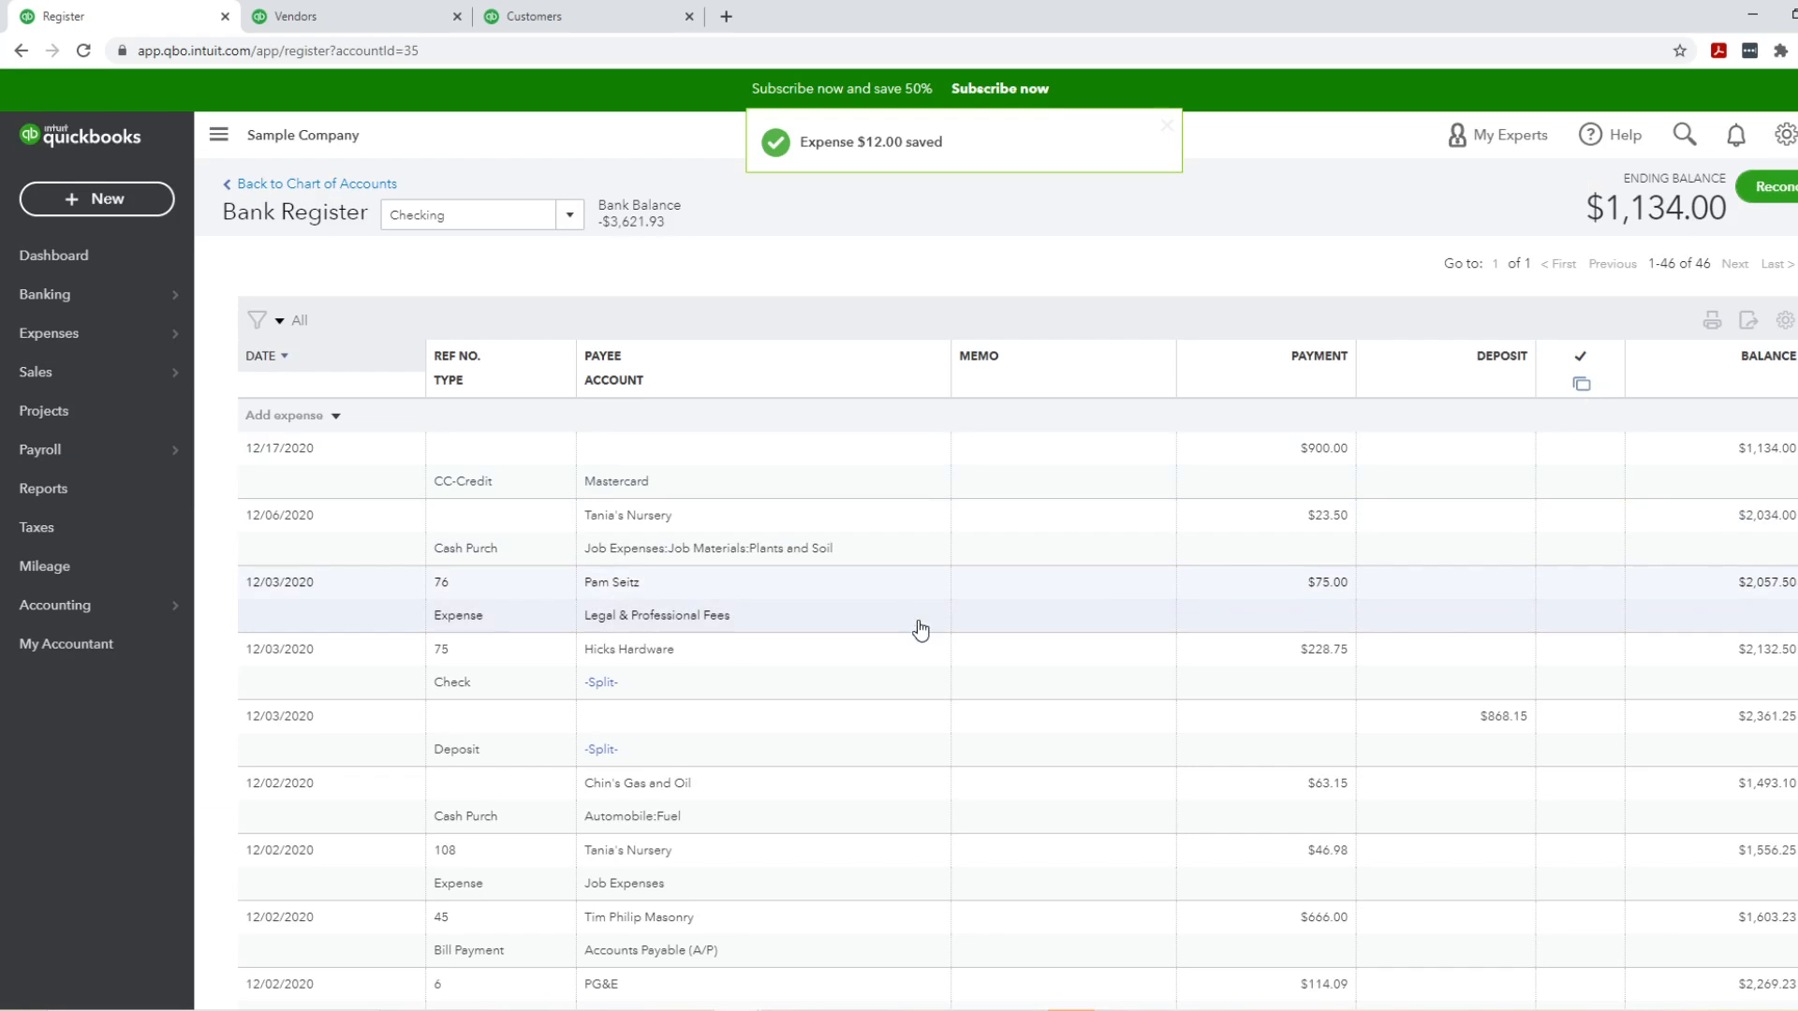
Step: Check the 11/30/2020 Tim Philip Masonry expense in the Checking register and return to the bank transactions
scroll(922, 653, "down", 5)
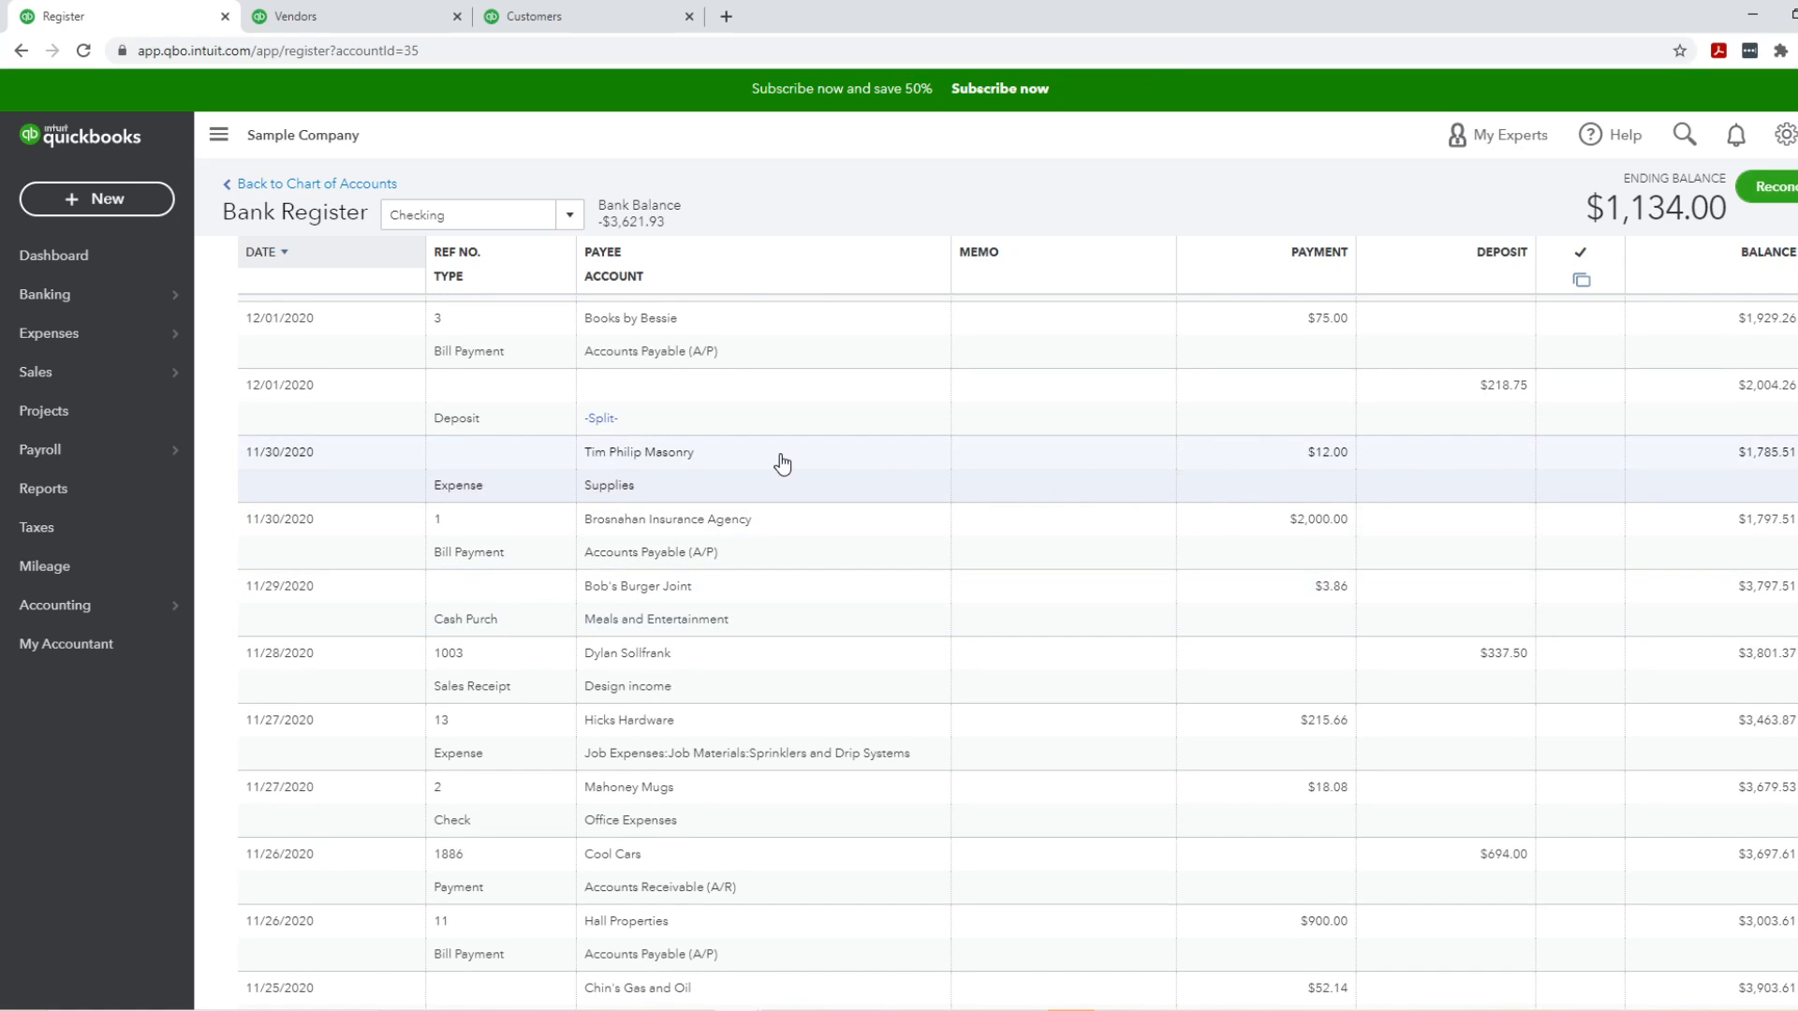
scroll(824, 562, "up", 2)
scroll(838, 582, "up", 1)
scroll(867, 807, "up", 3)
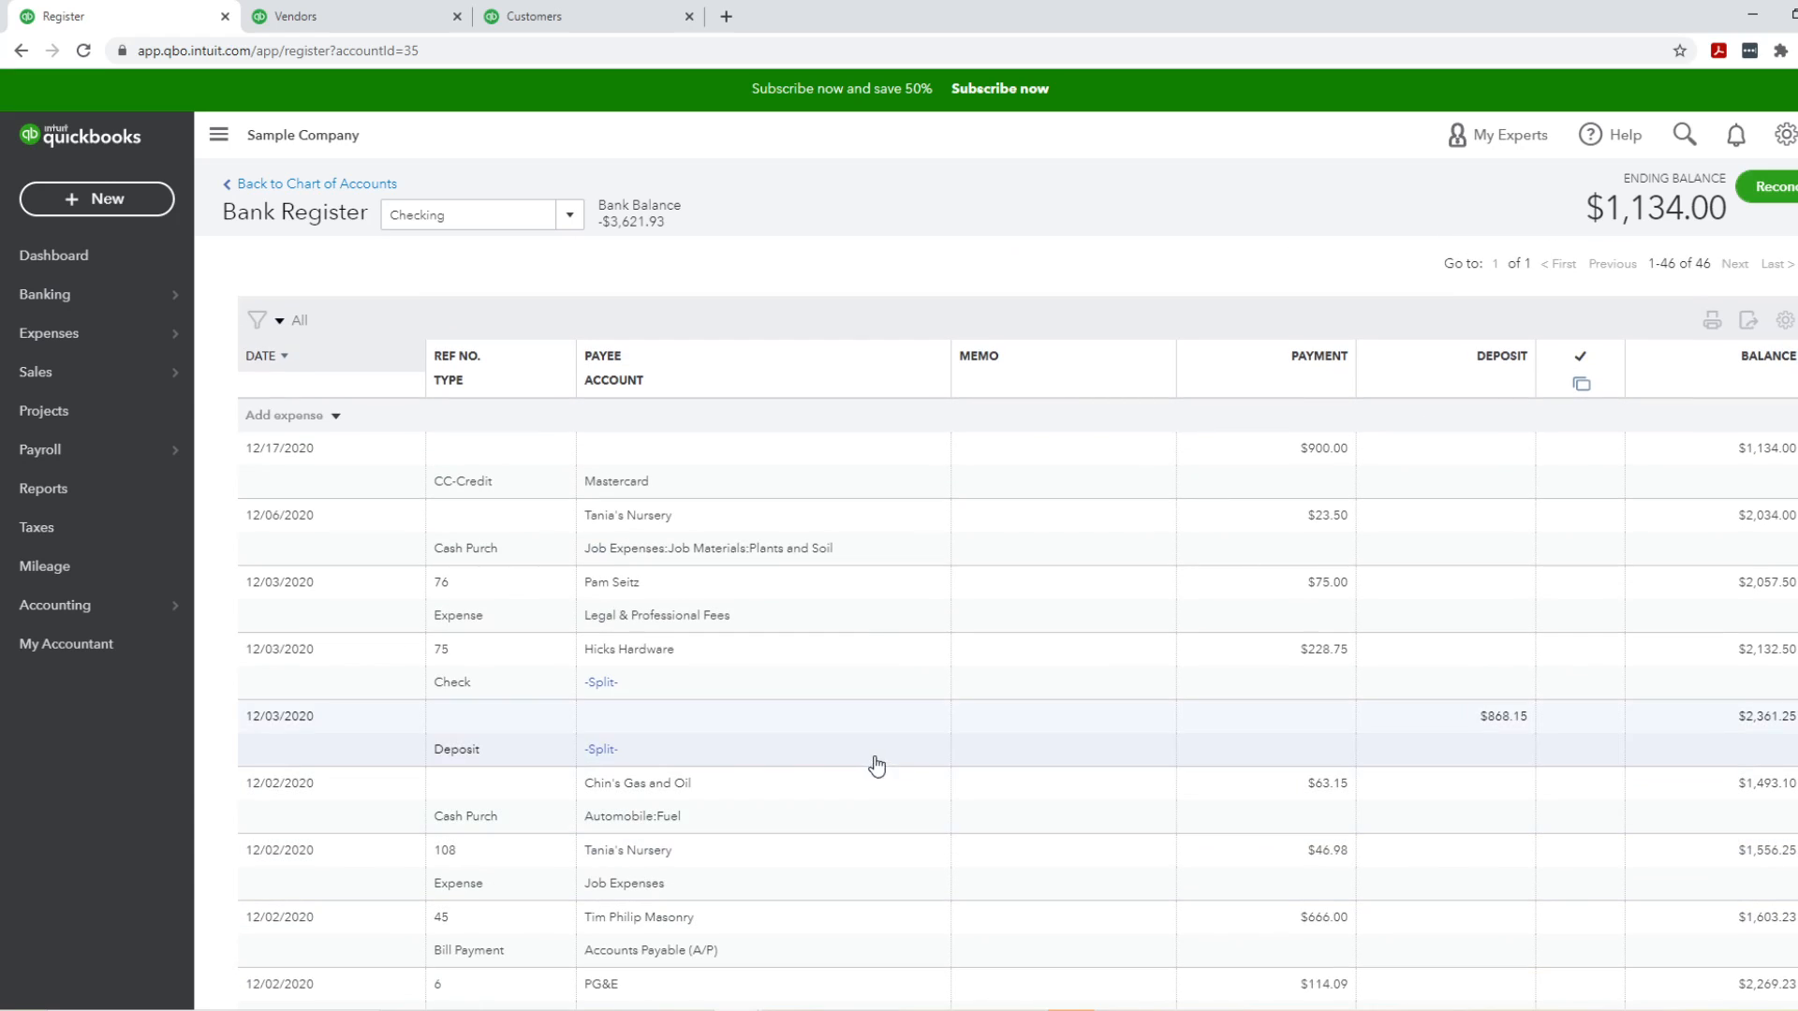
left_click(129, 305)
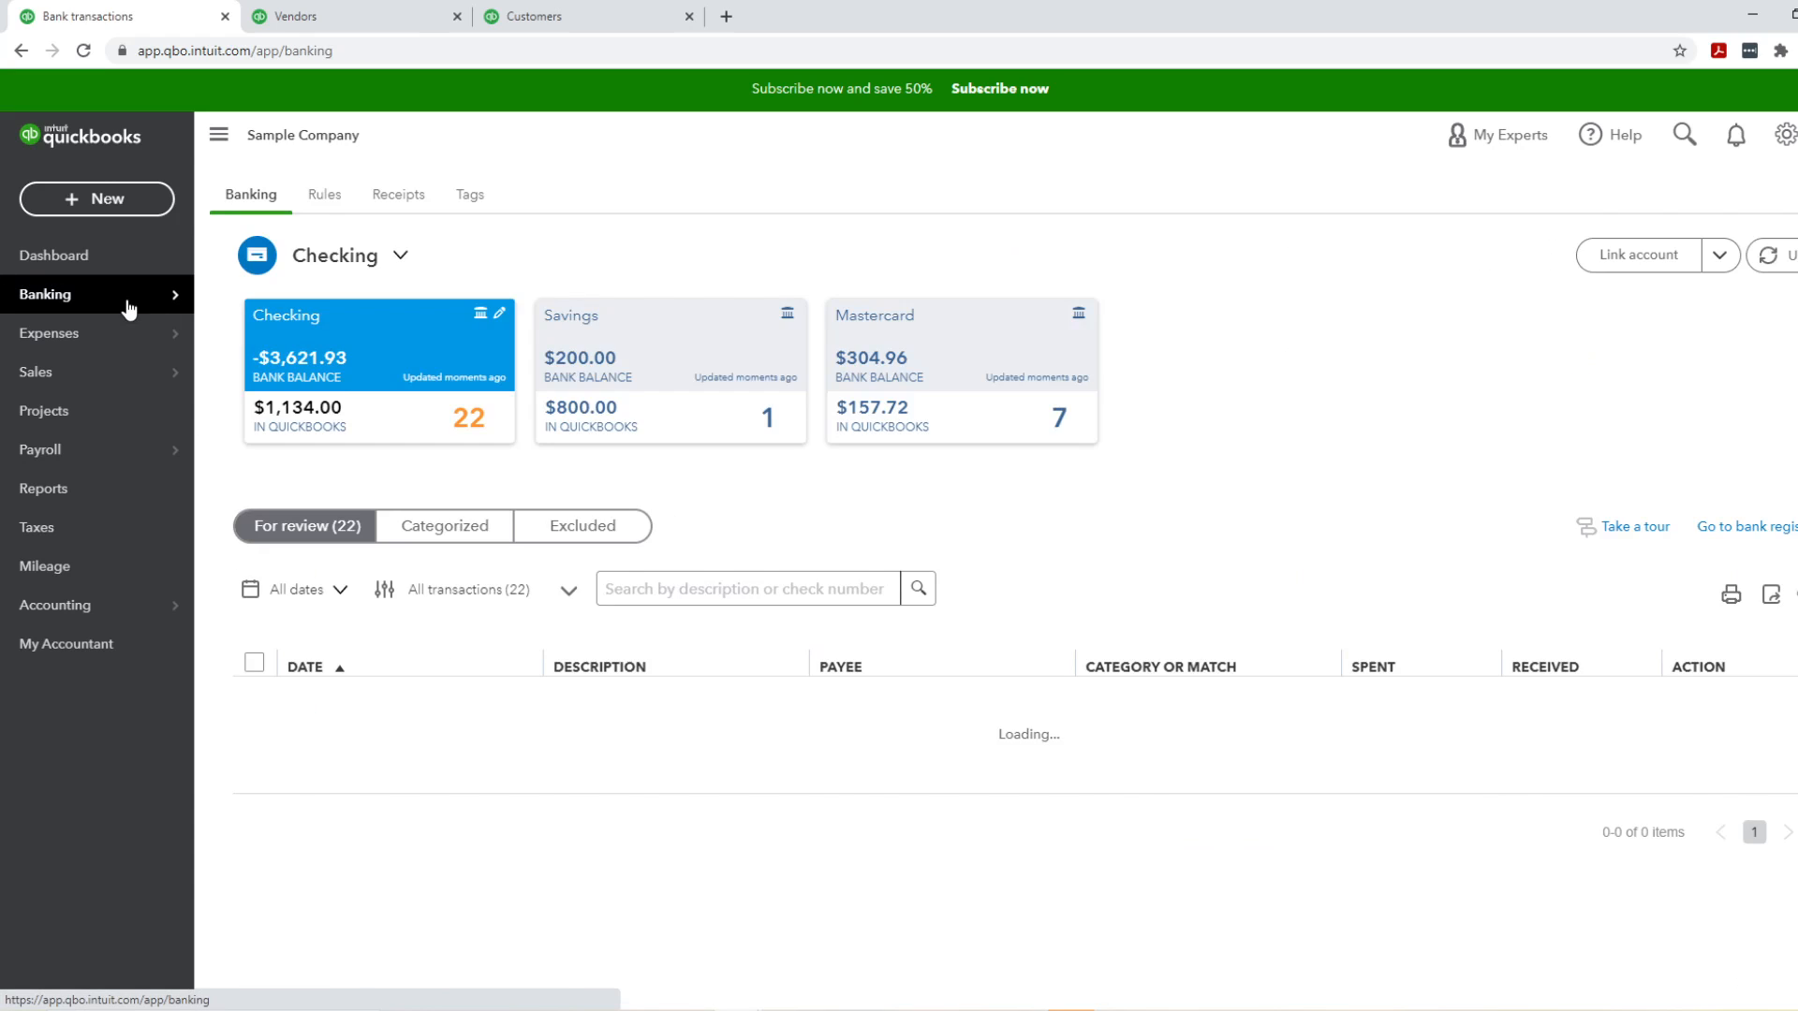